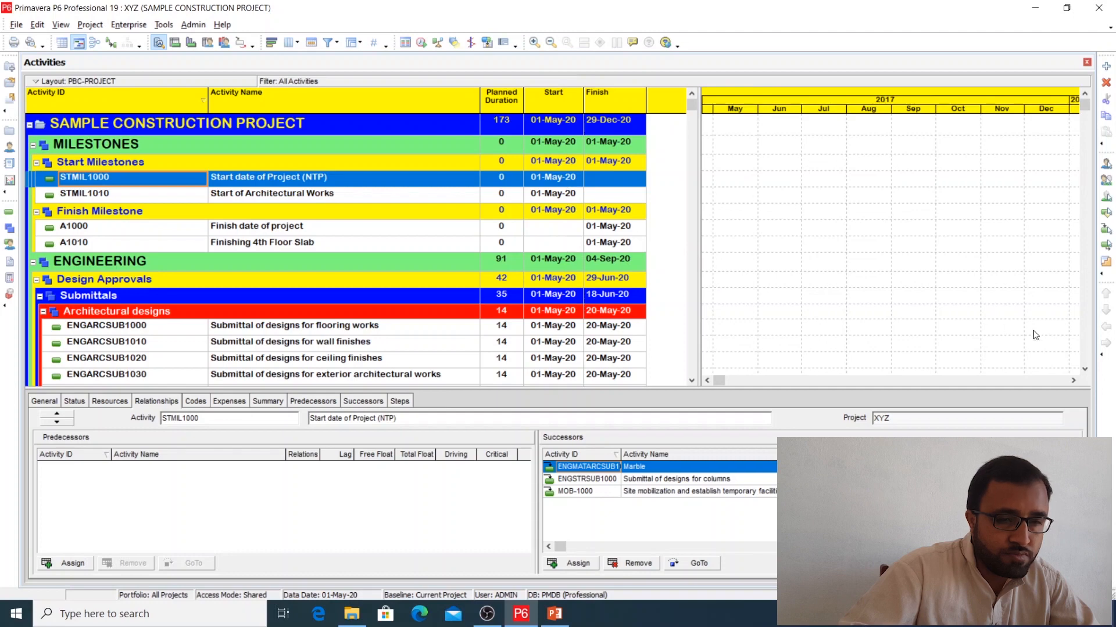
Step: Open the enterprise Calendars window and switch from the global and resource calendars to the project calendars
left_click(1073, 381)
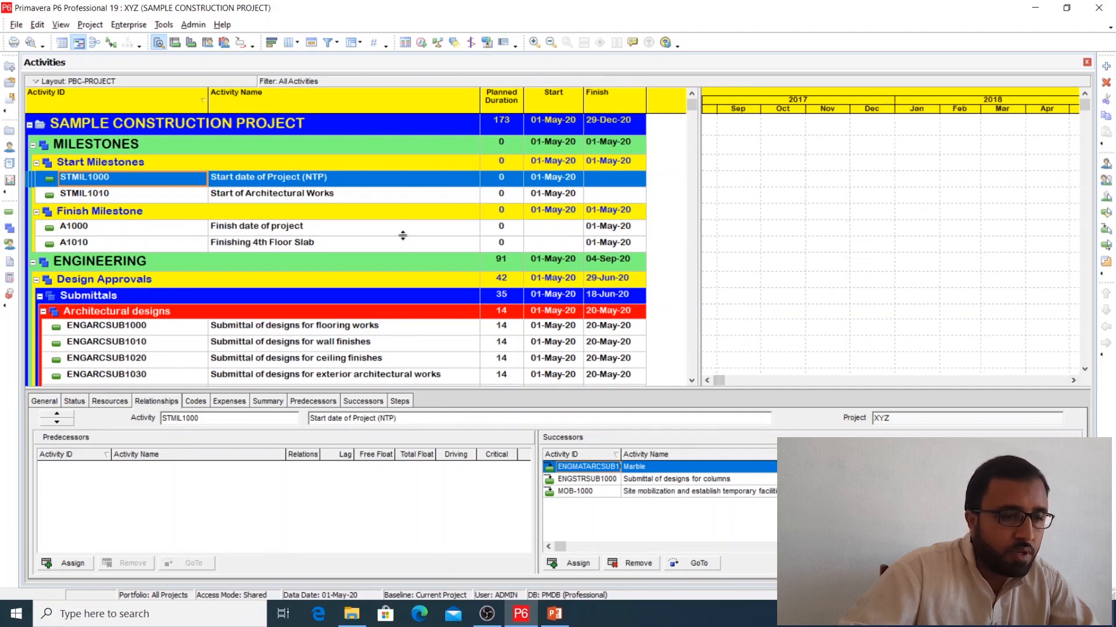
left_click(130, 25)
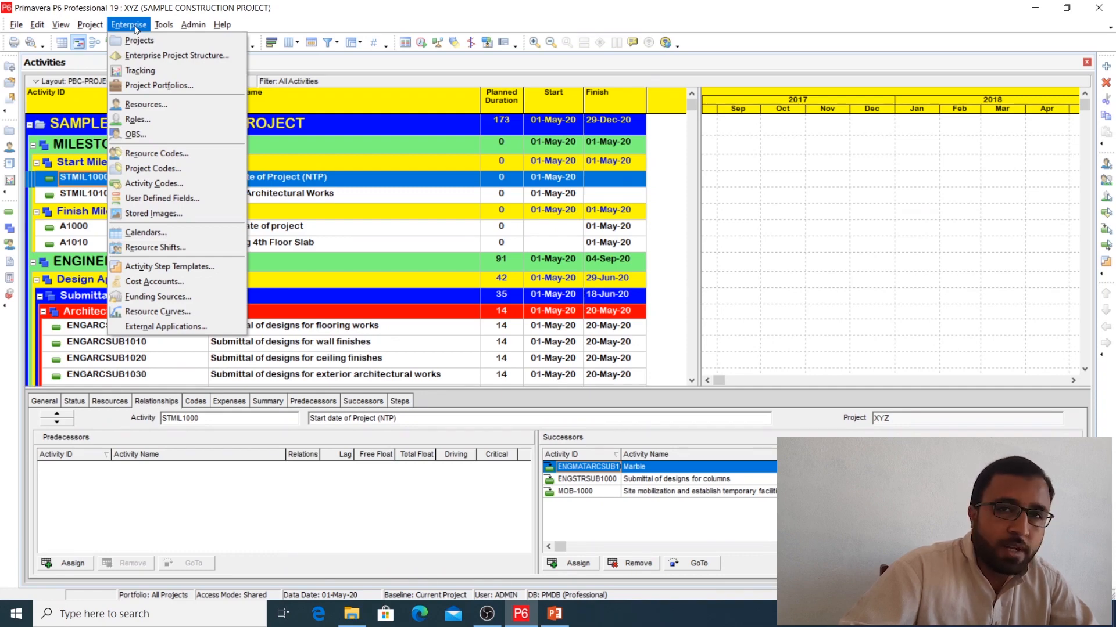
left_click(140, 233)
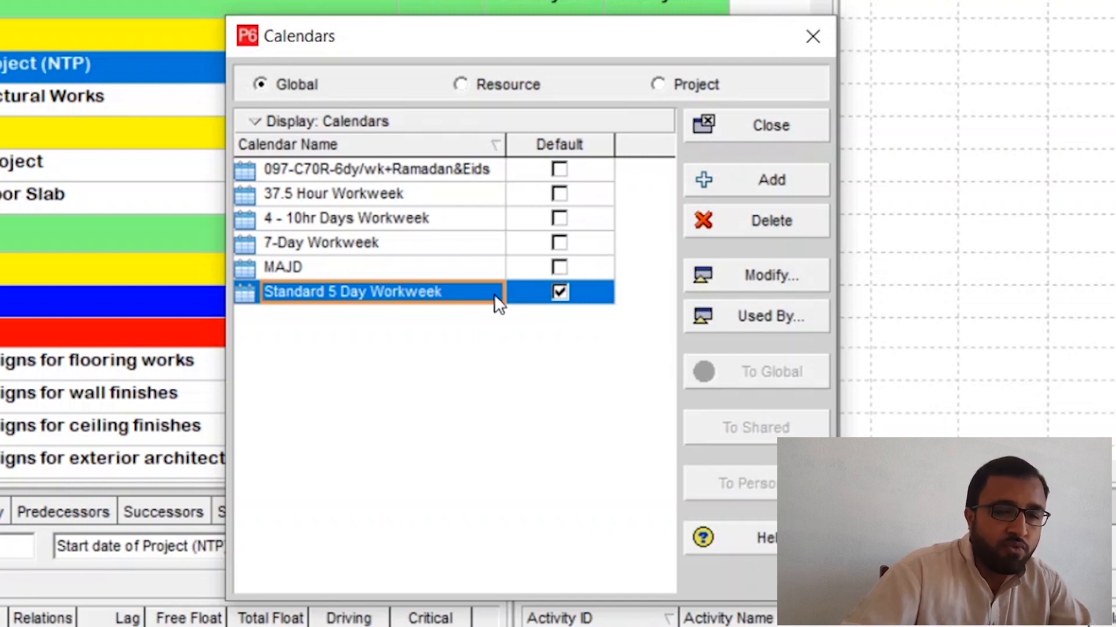
left_click(478, 84)
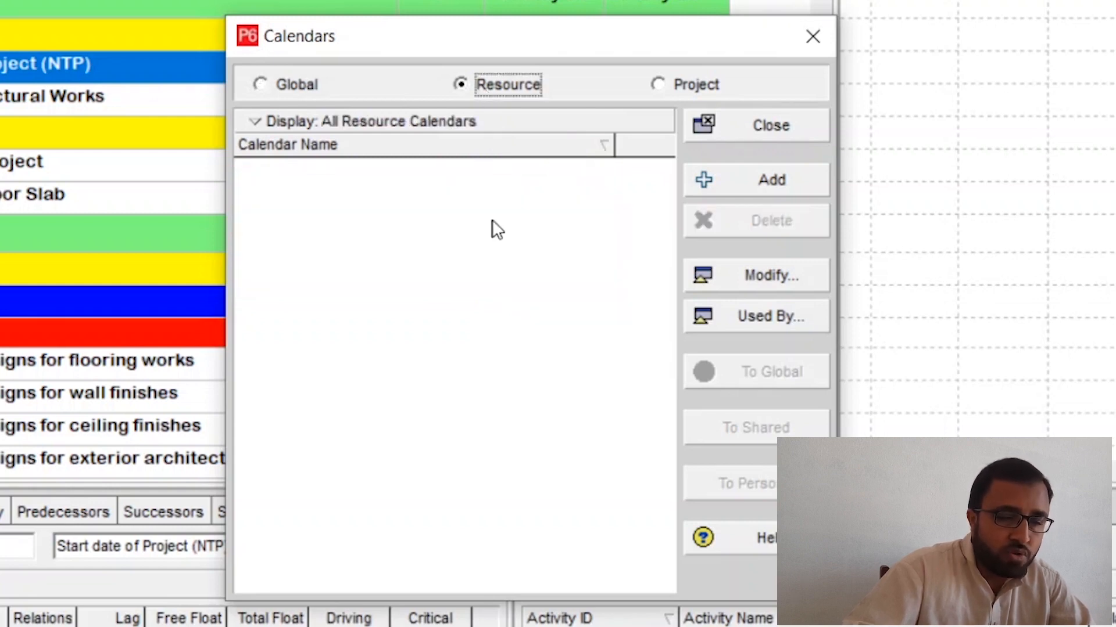
left_click(671, 81)
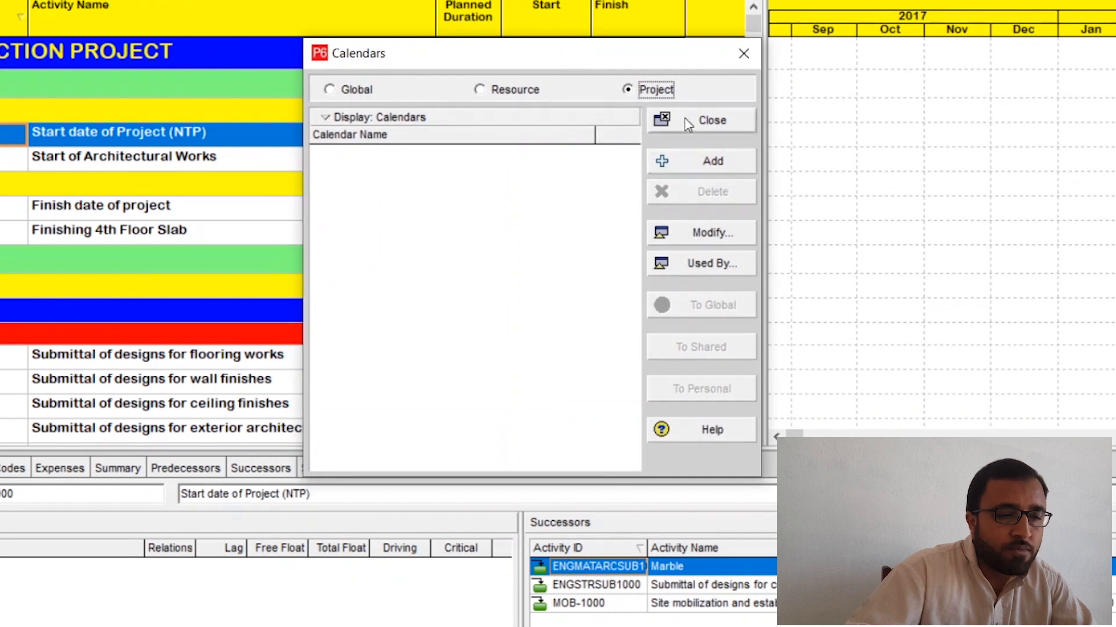
Step: Add a new project calendar copied from the global Standard 5 Day Workweek calendar
left_click_drag(681, 52, 680, 32)
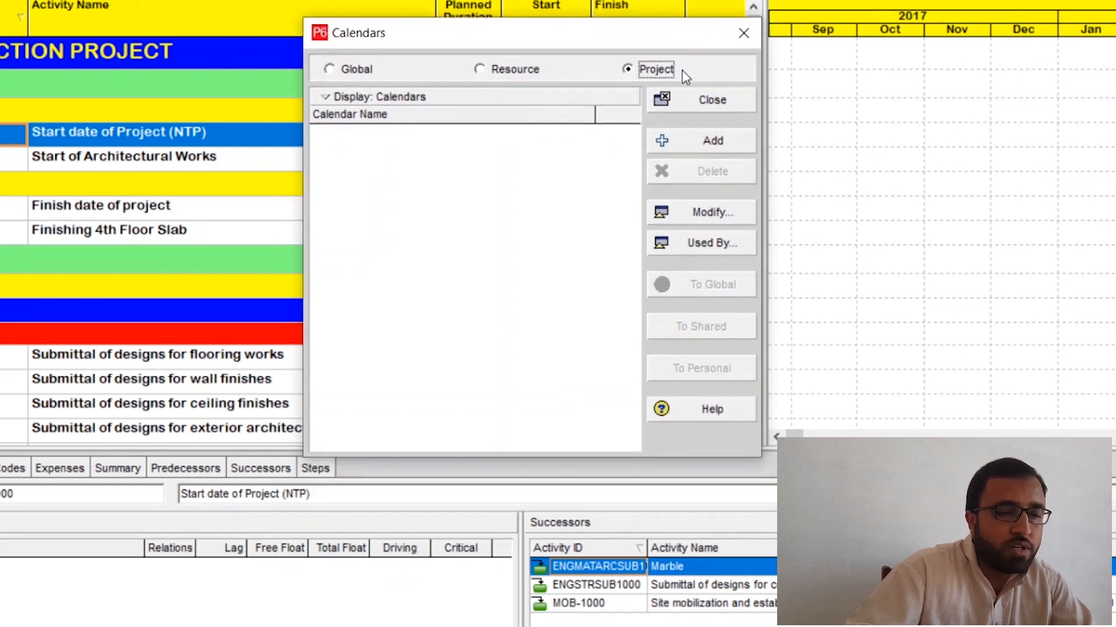
left_click(687, 142)
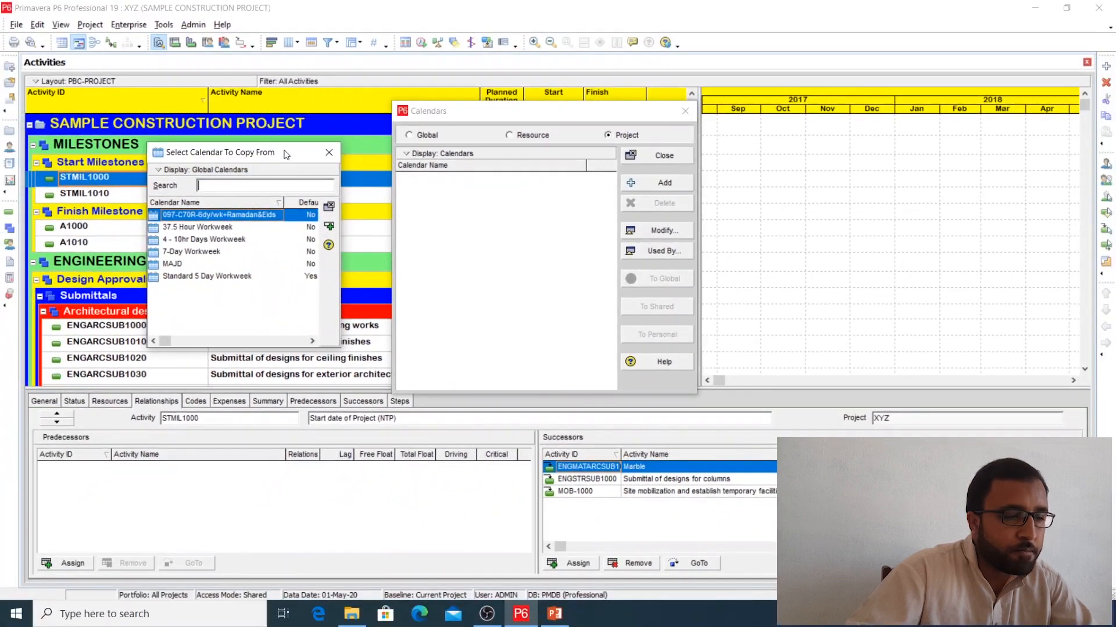
left_click_drag(286, 154, 283, 144)
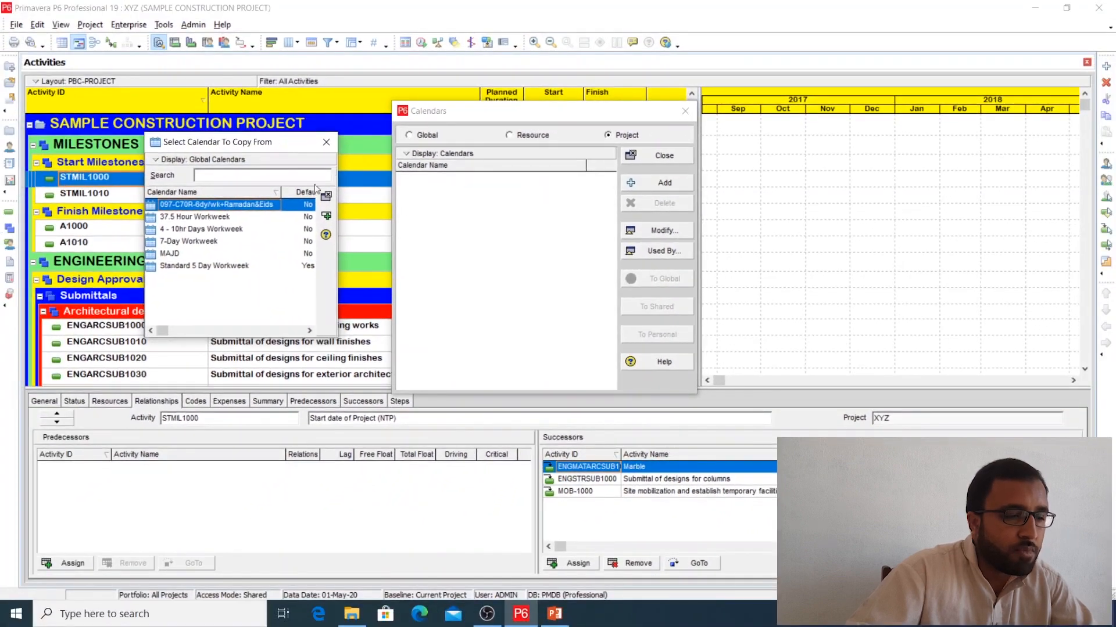
left_click_drag(344, 232, 372, 231)
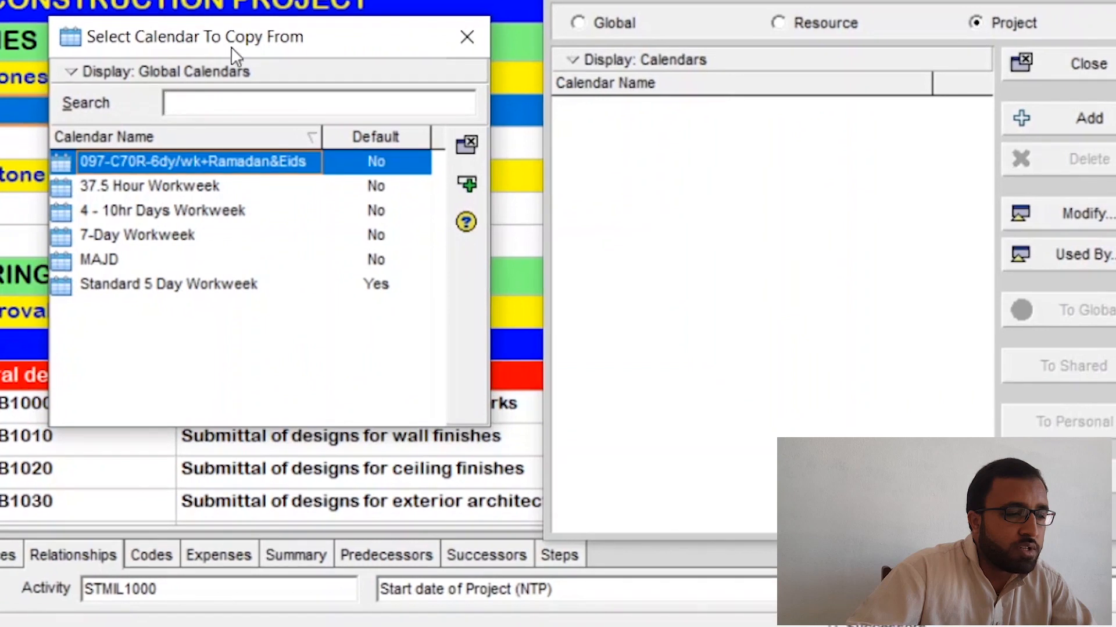
double_click(145, 291)
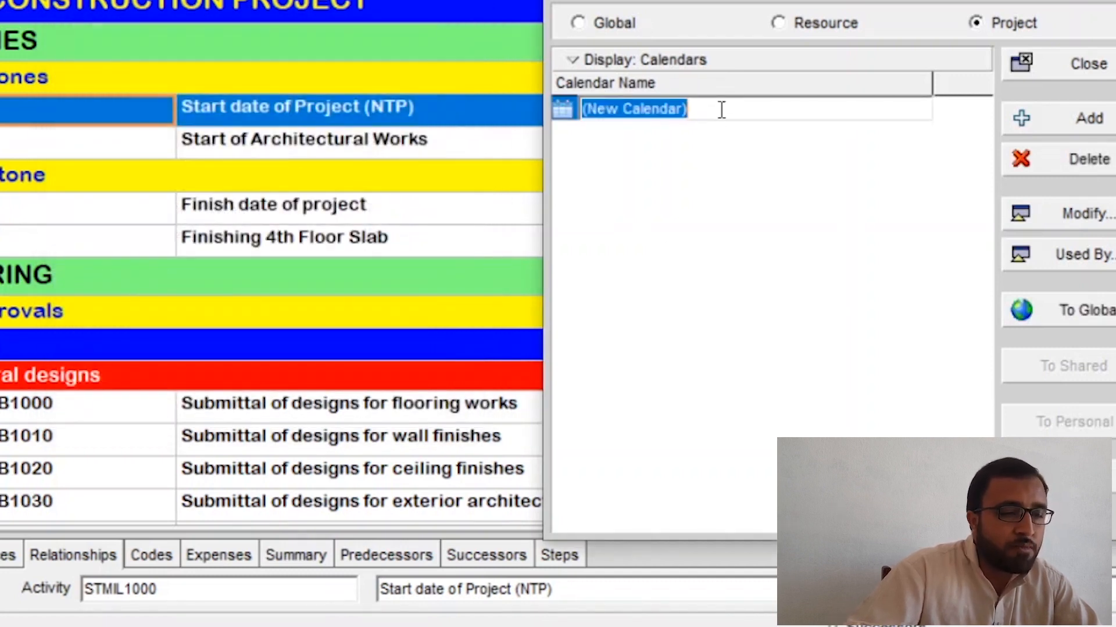
Step: Name the new project calendar SAMPLE CALENDAR
key("BackSpace")
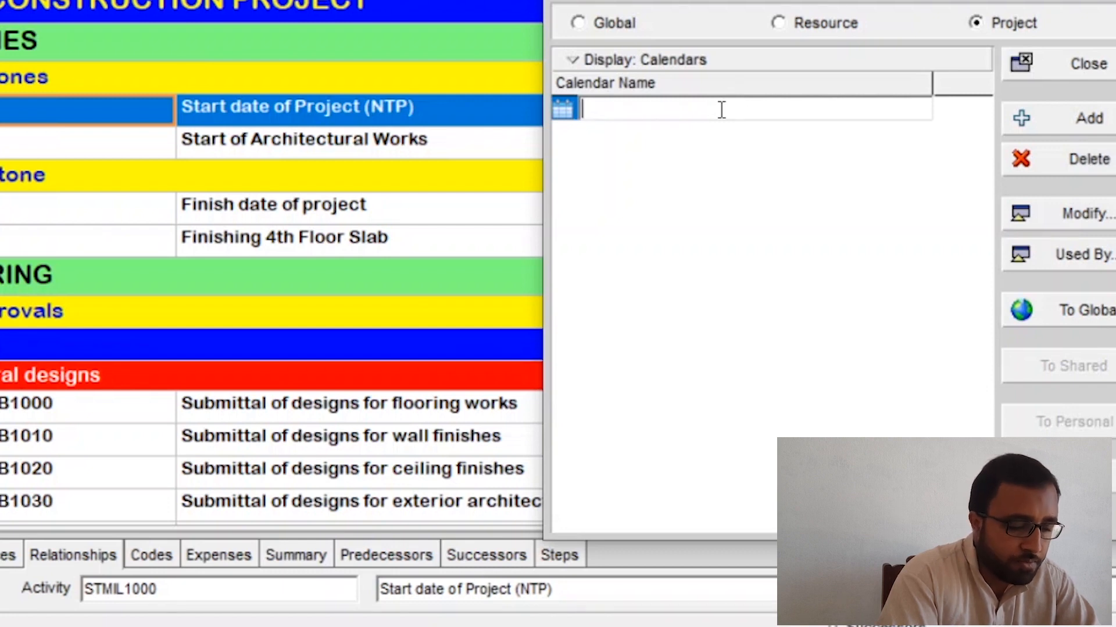
type("SAMPLE")
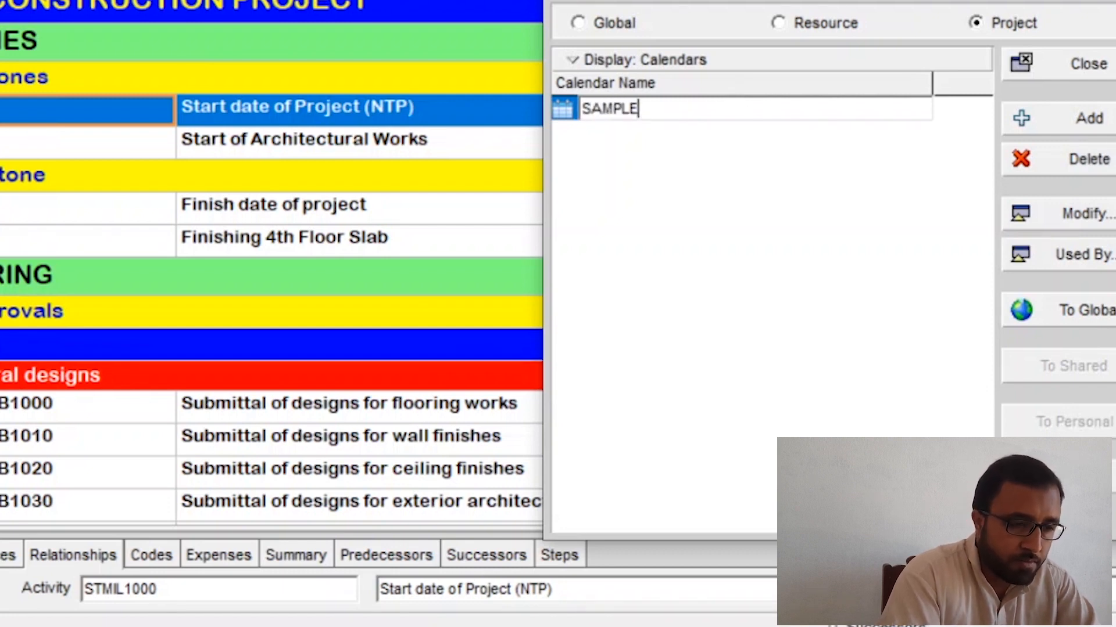
type(" CA")
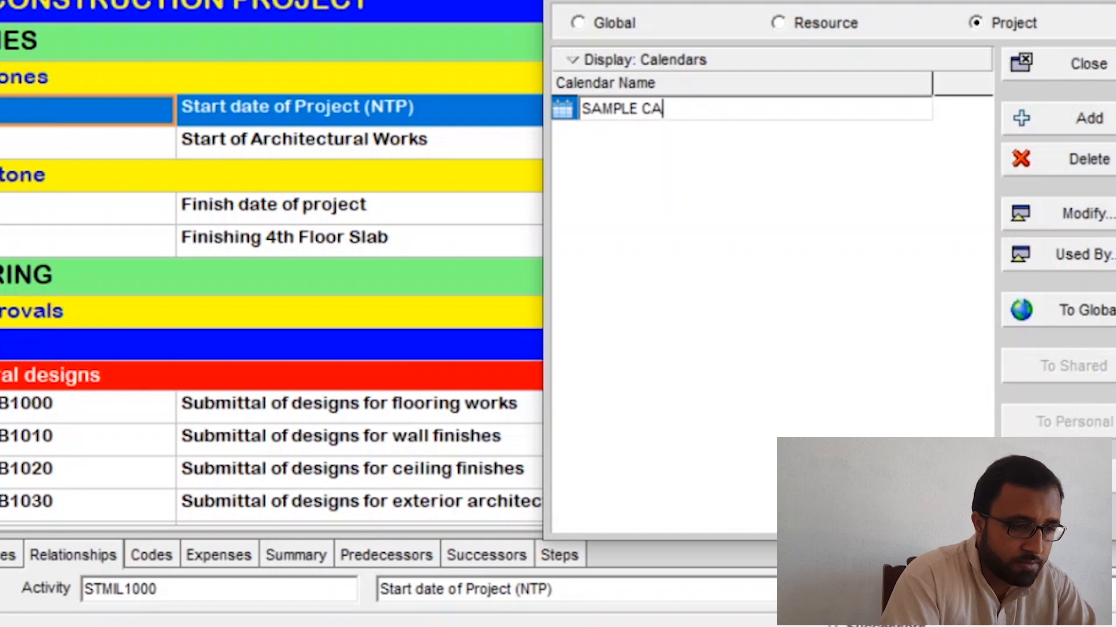
type("L")
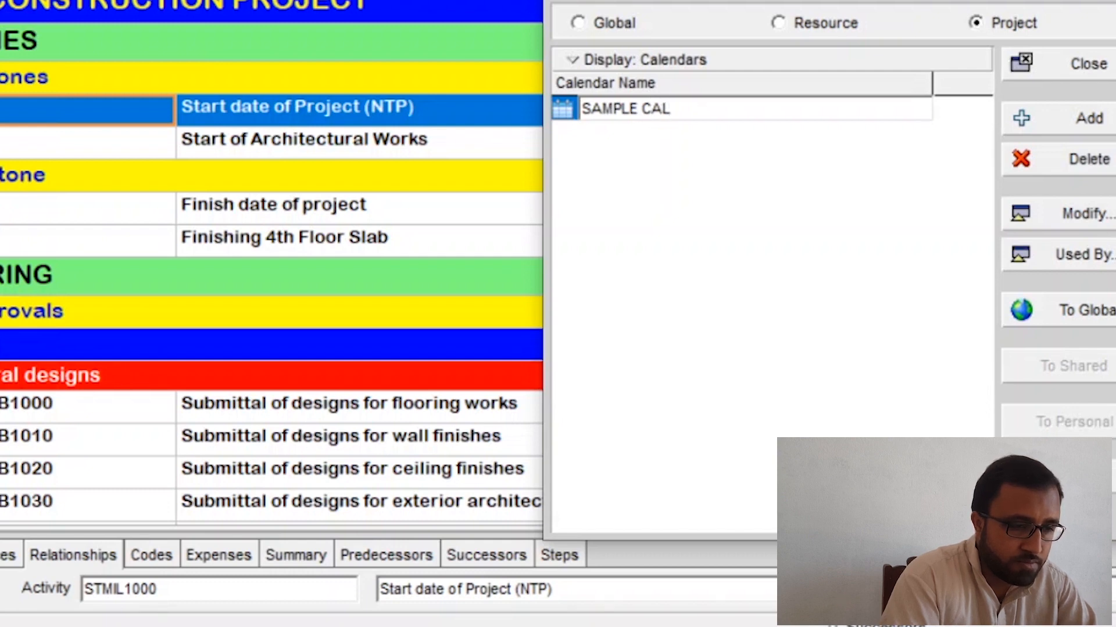
type("ENDAR")
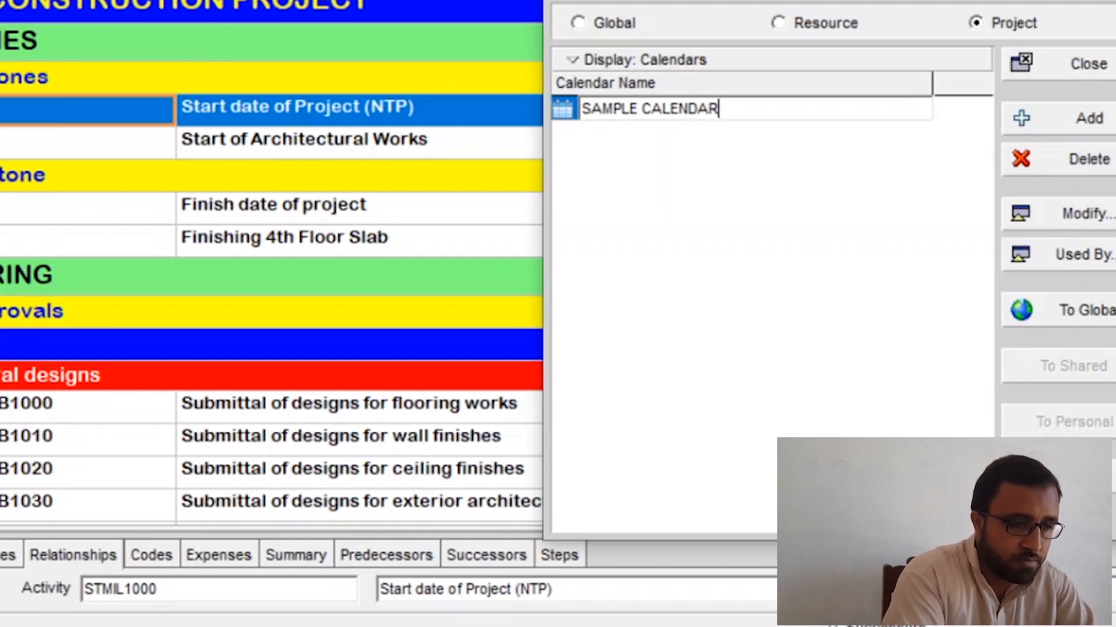
key("Return")
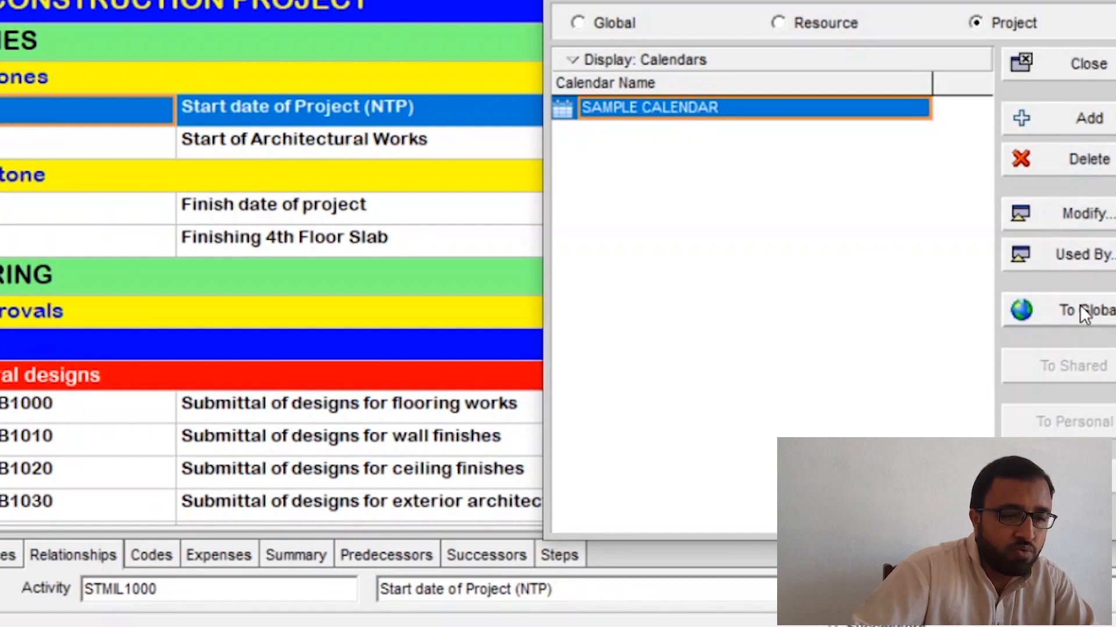
Step: Open SAMPLE CALENDAR for modification and reposition its window for a clear view
left_click(1068, 220)
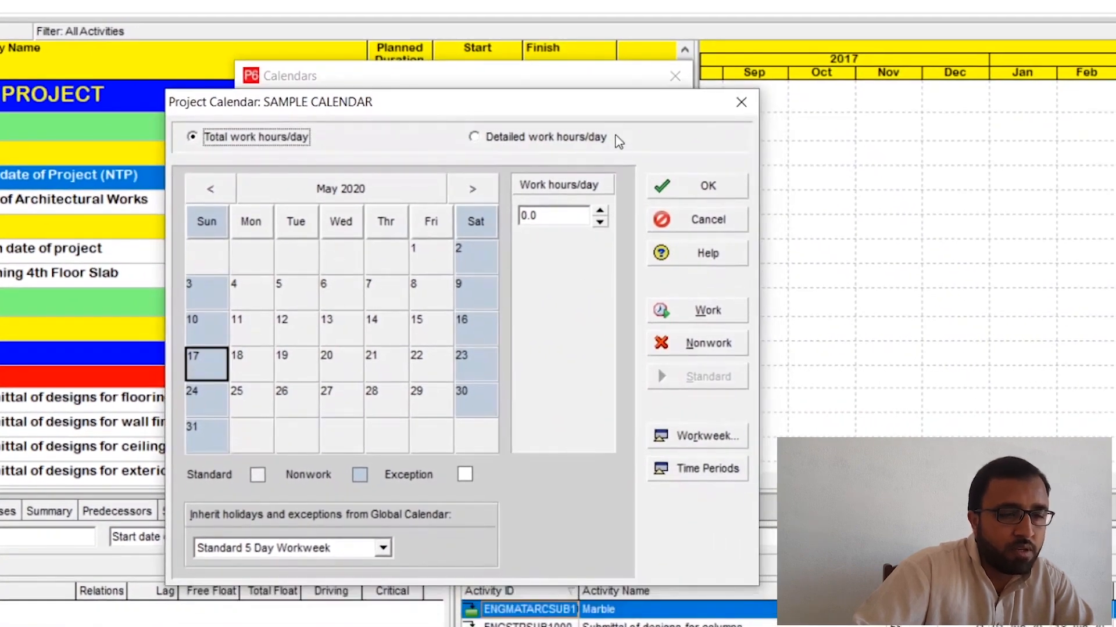
left_click_drag(616, 106, 664, 91)
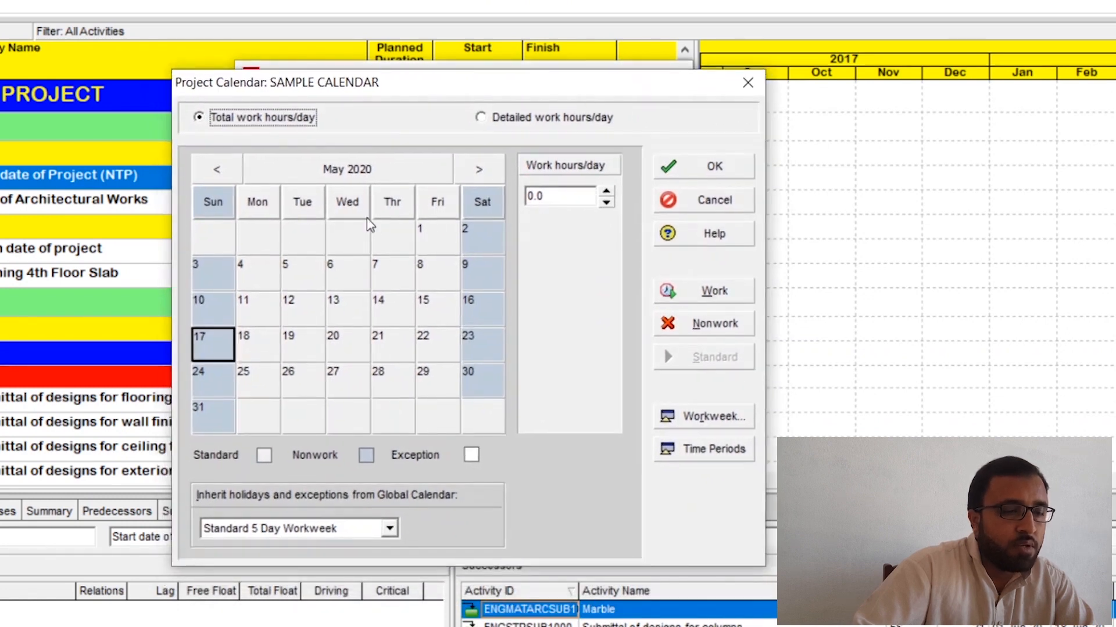
left_click_drag(488, 93, 508, 89)
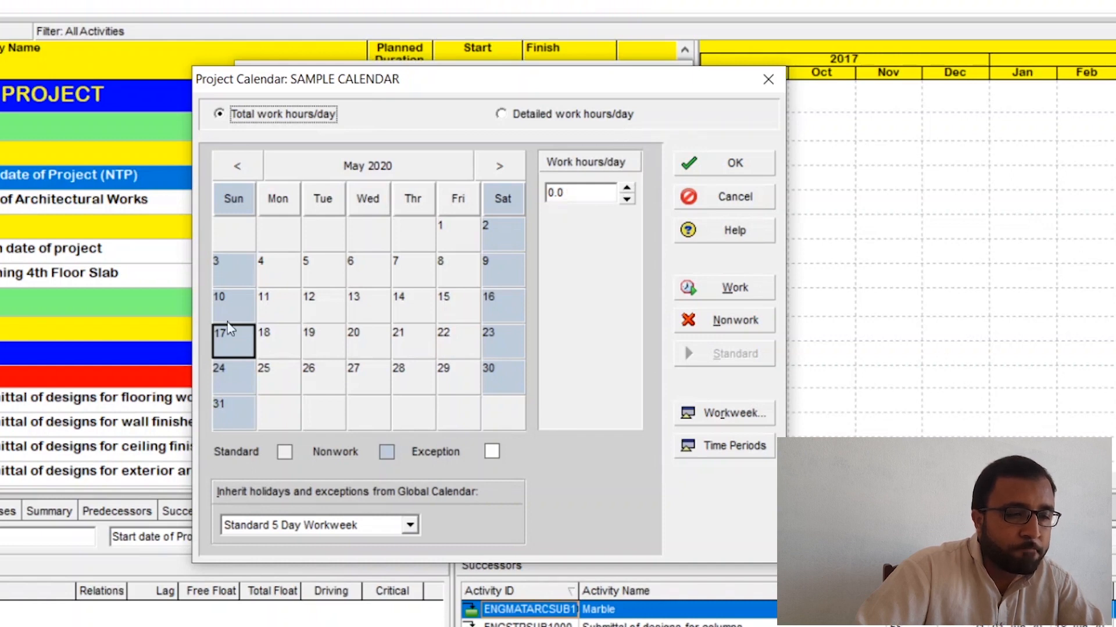
Step: Examine the daily work hours of the Sundays and of several individual weekdays in May 2020
left_click(237, 200)
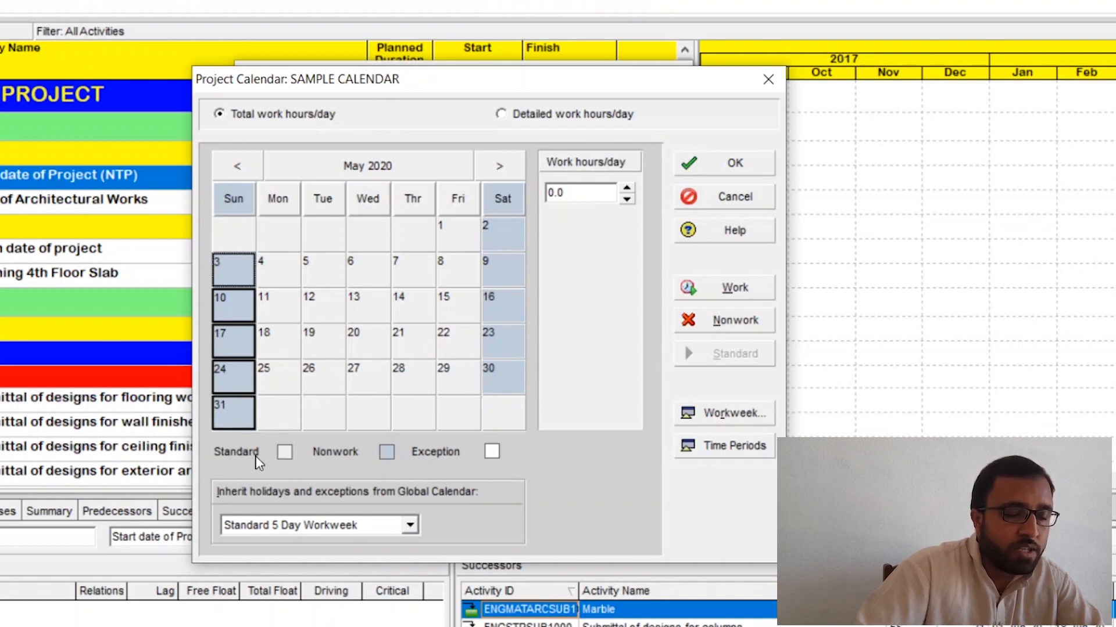
left_click(280, 302)
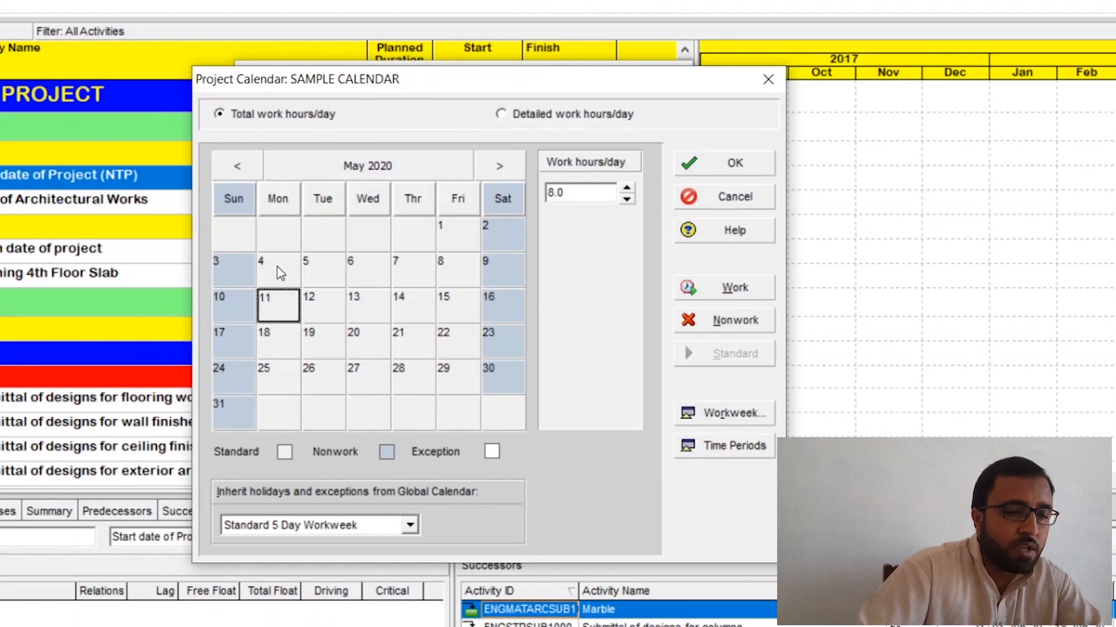
left_click(282, 273)
left_click(321, 265)
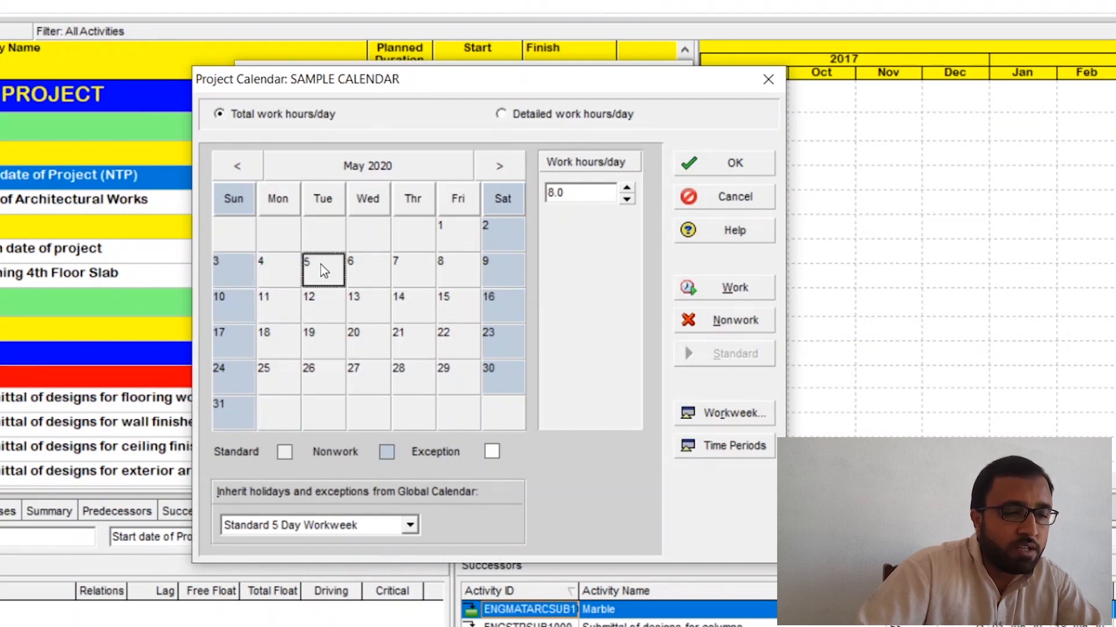
left_click(382, 272)
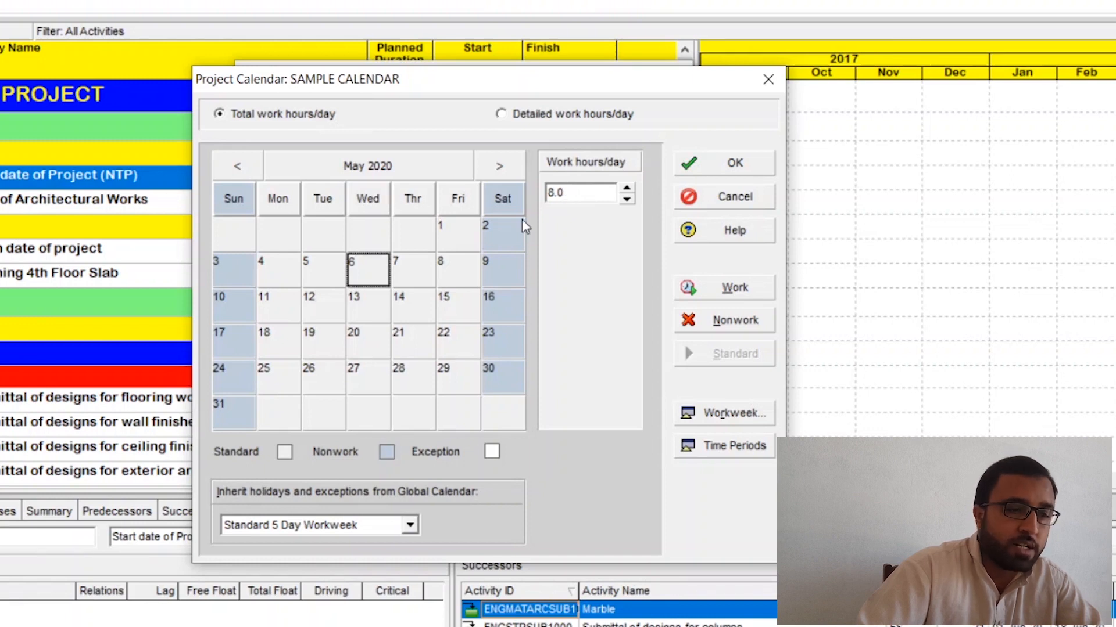
left_click(397, 304)
left_click(457, 267)
left_click(455, 310)
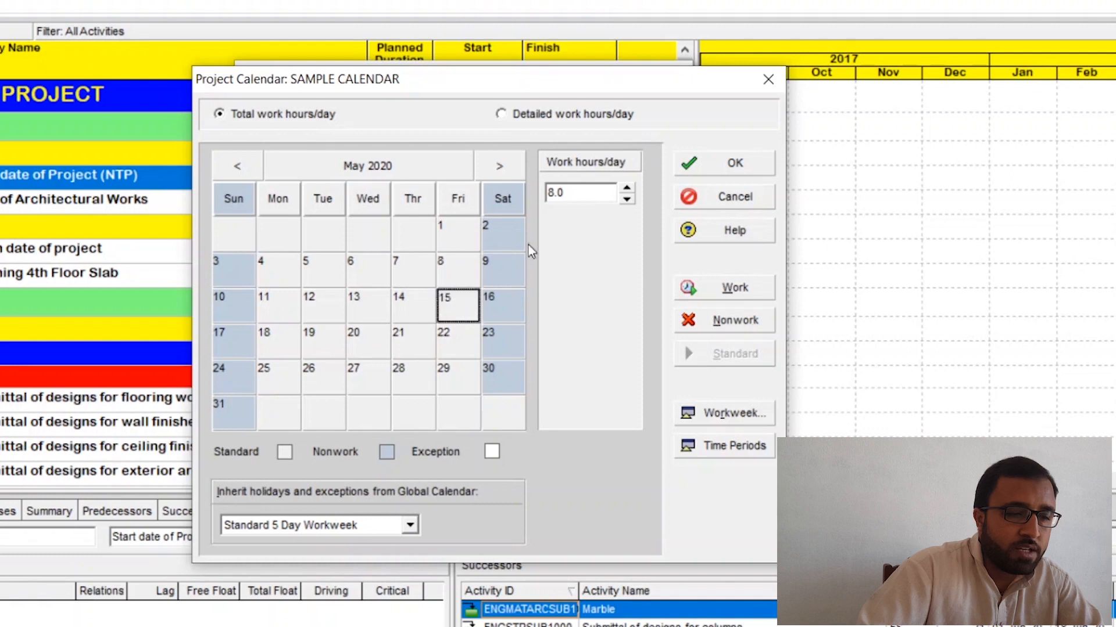
Step: Compare the work hours of whole weekday columns, the Saturdays and Friday 8 May 2020
left_click(283, 203)
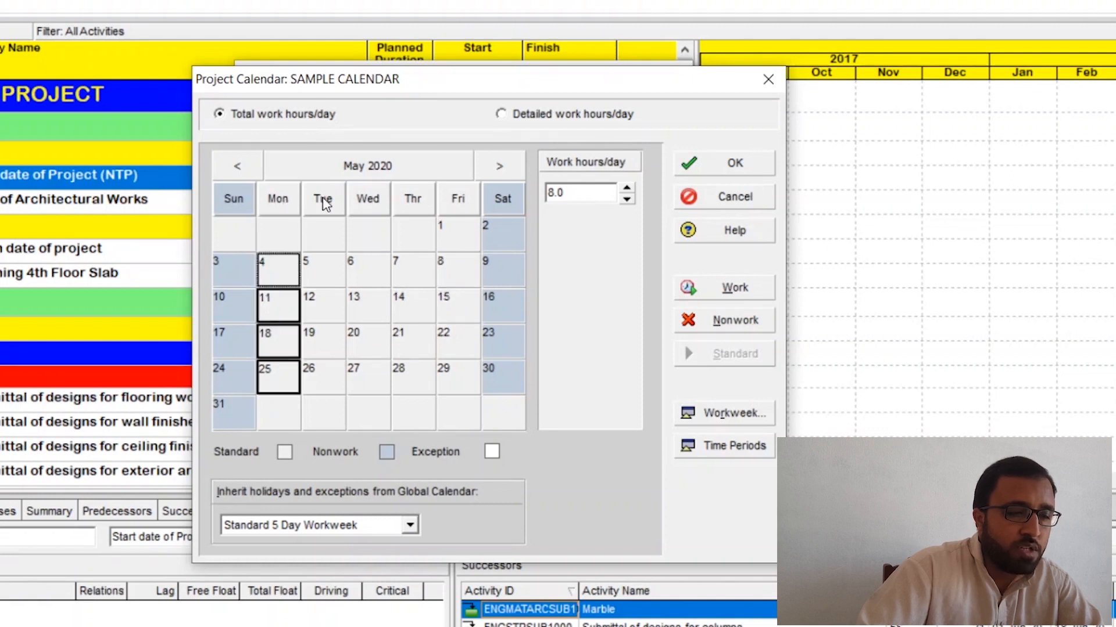
left_click(323, 203)
left_click(352, 204)
left_click(289, 205)
left_click(314, 203)
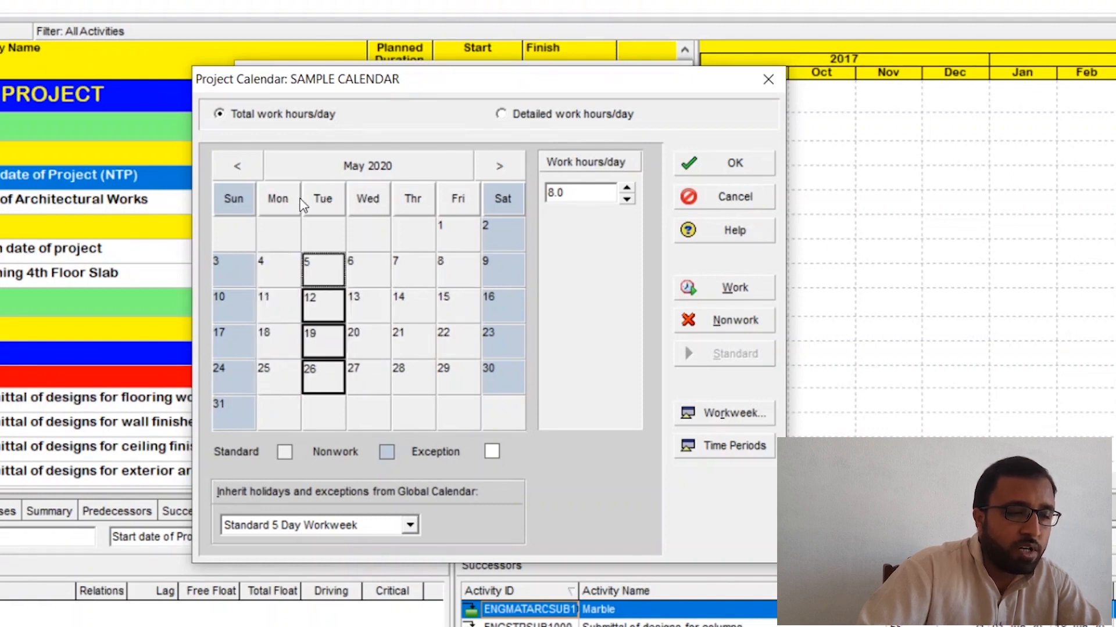
left_click(251, 204)
left_click(503, 204)
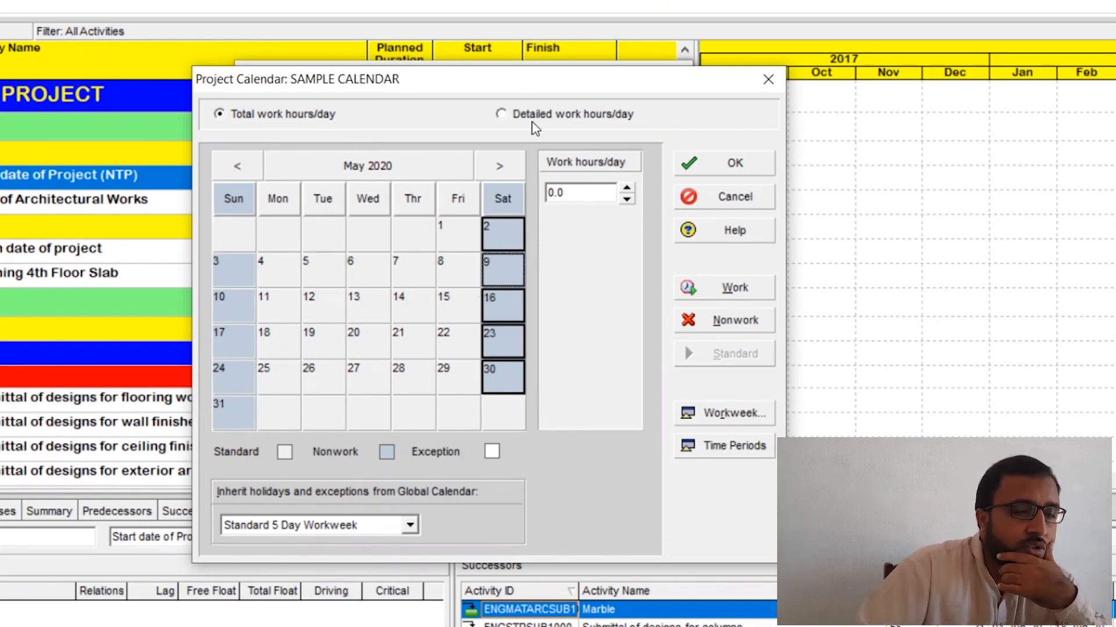
left_click_drag(526, 79, 524, 139)
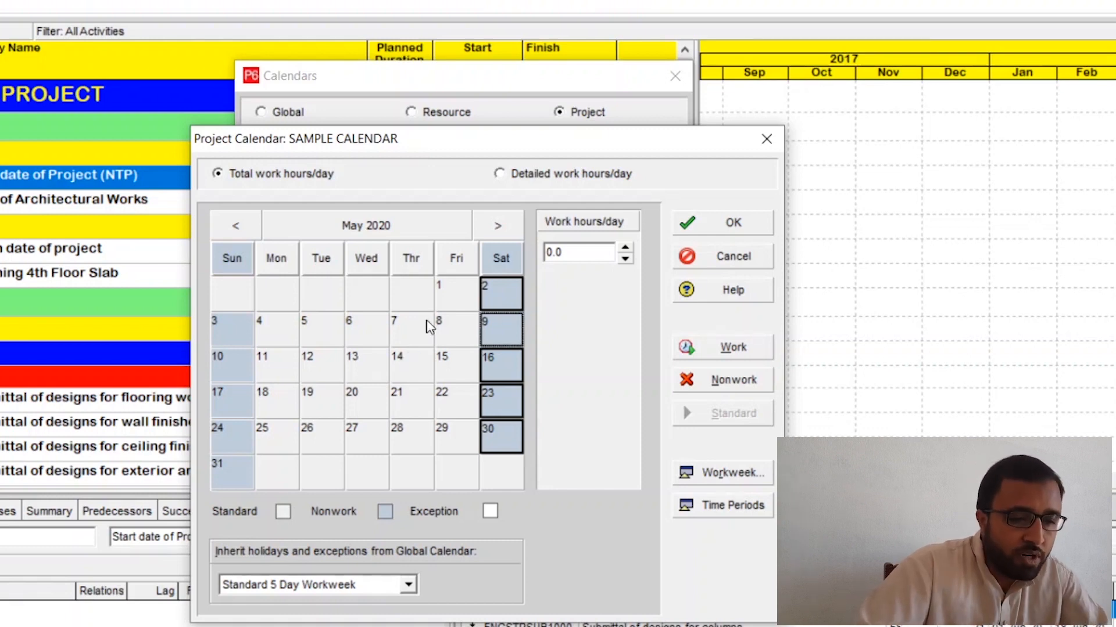
left_click(482, 265)
left_click(447, 340)
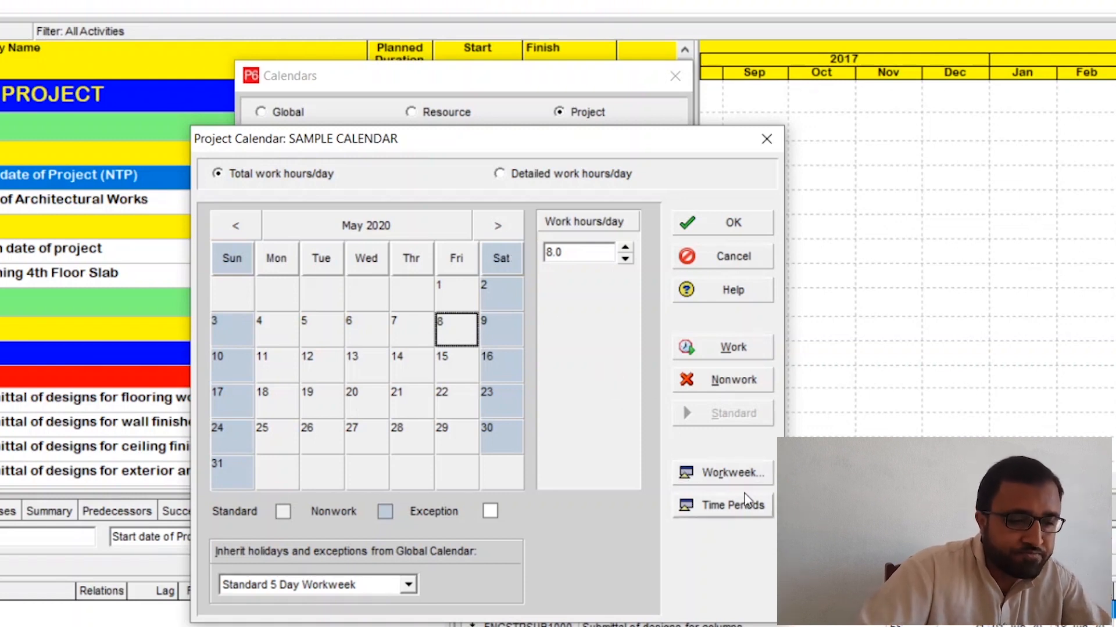
Step: Set the calendar's standard weekly work hours to 10 for each day from Monday through Saturday
left_click(737, 478)
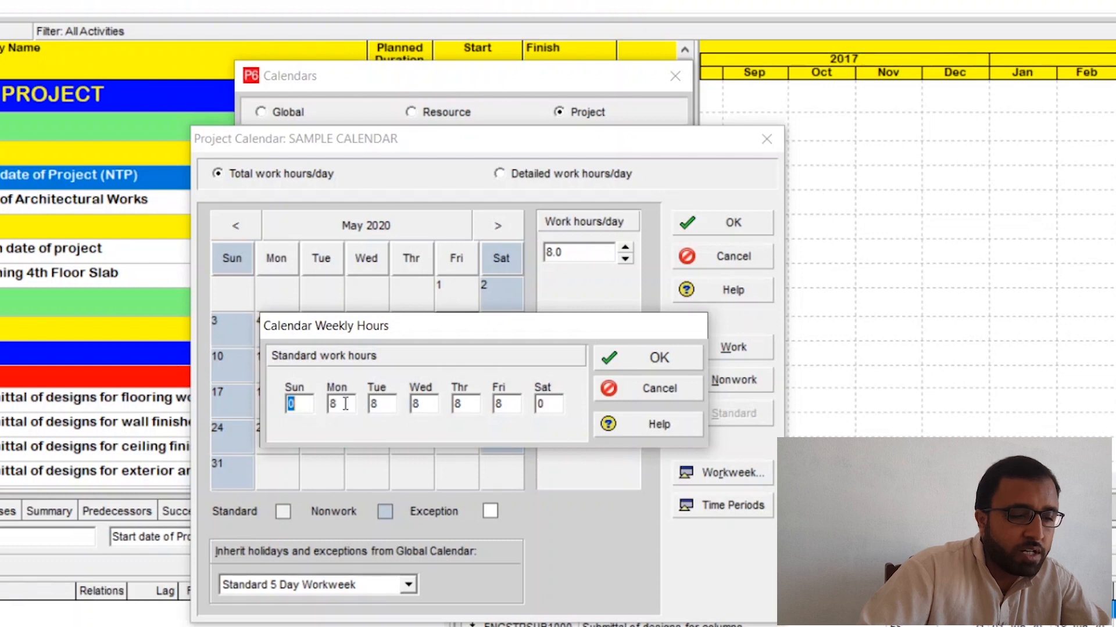
key("Tab")
type("10")
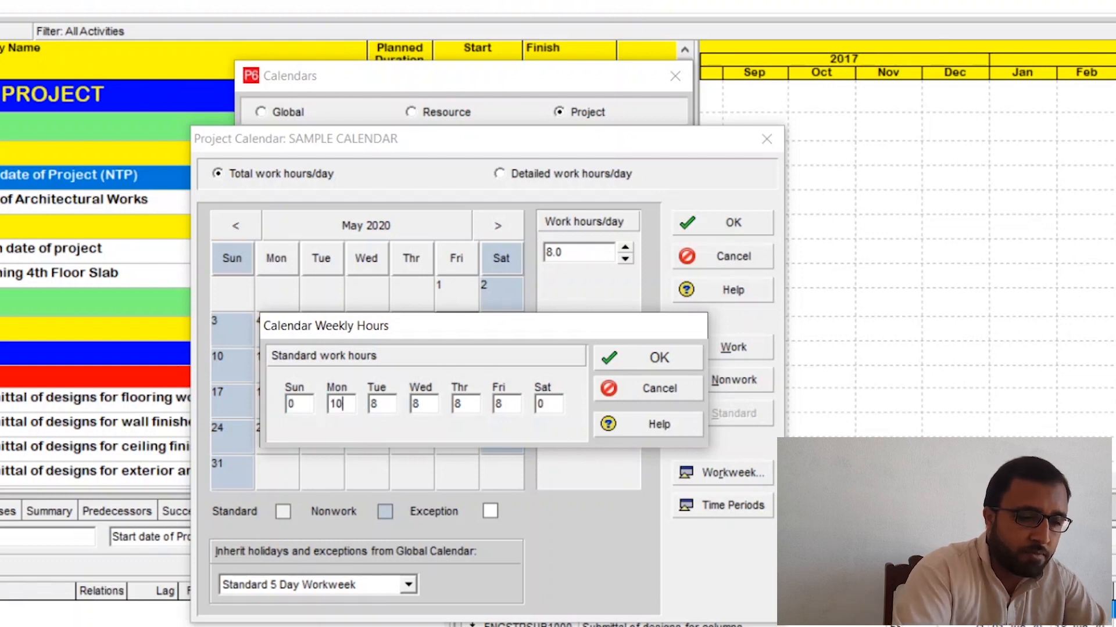
key("Tab")
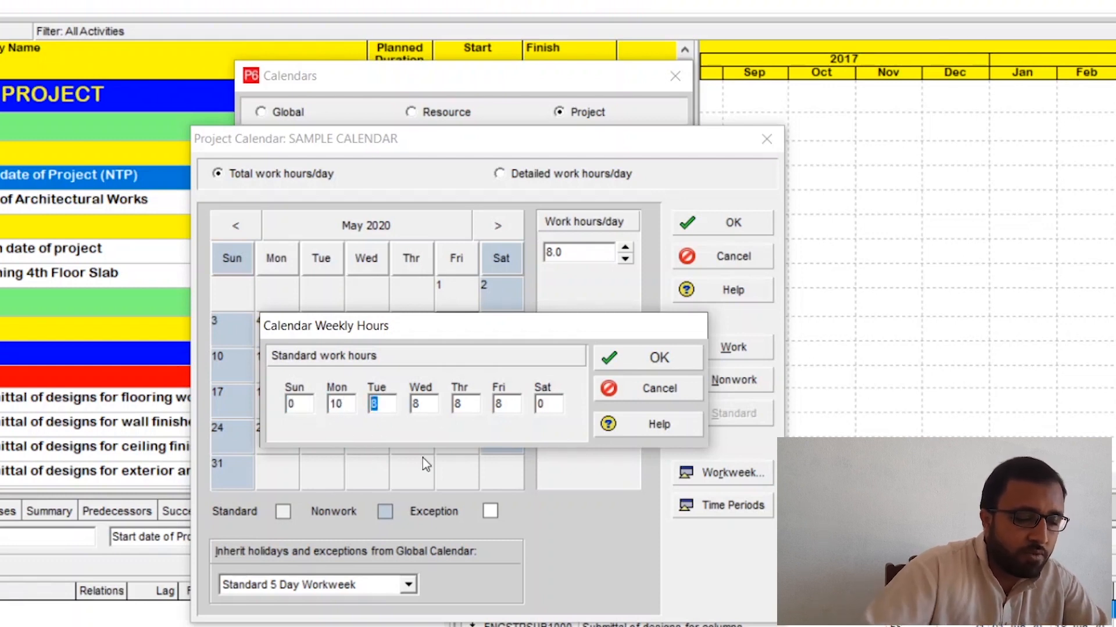
type("10")
left_click(429, 406)
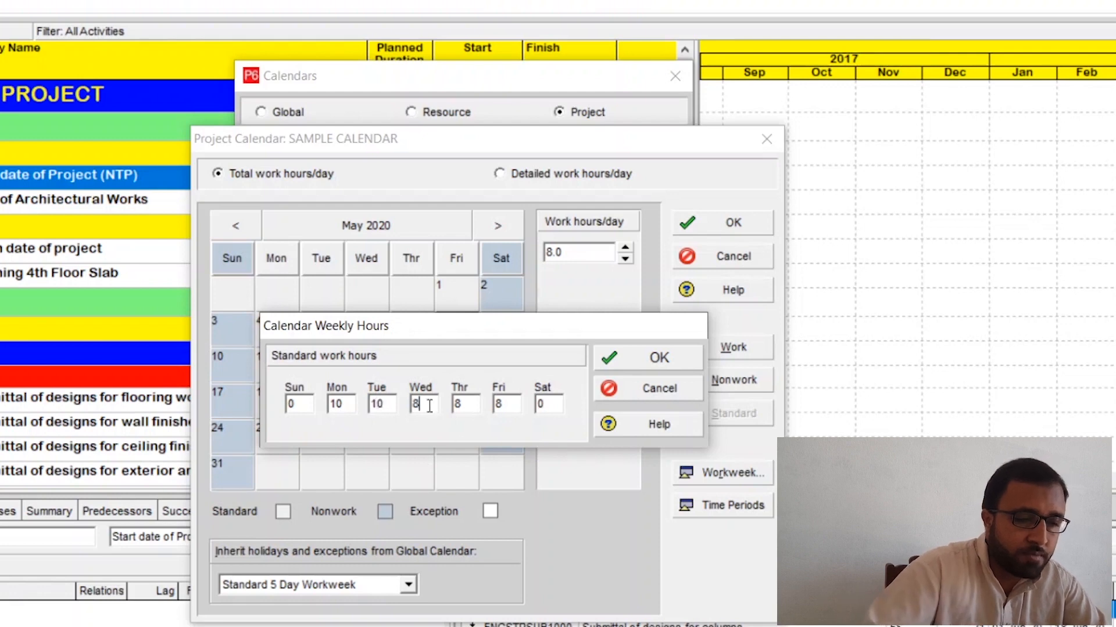
left_click_drag(429, 406, 391, 406)
type("10")
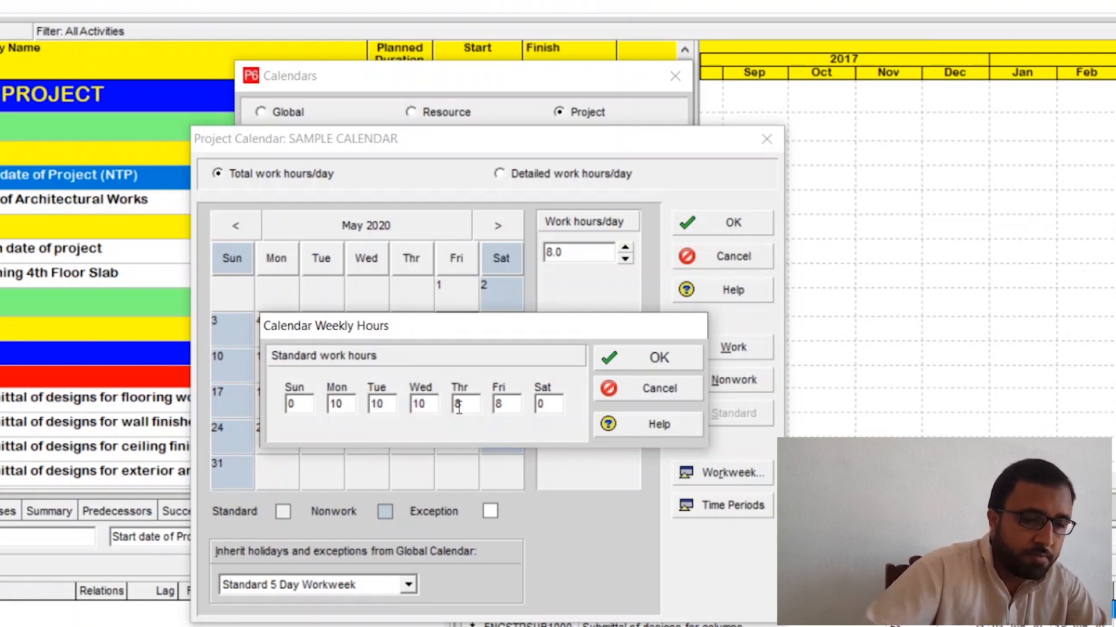
left_click_drag(458, 408, 538, 405)
type("1010")
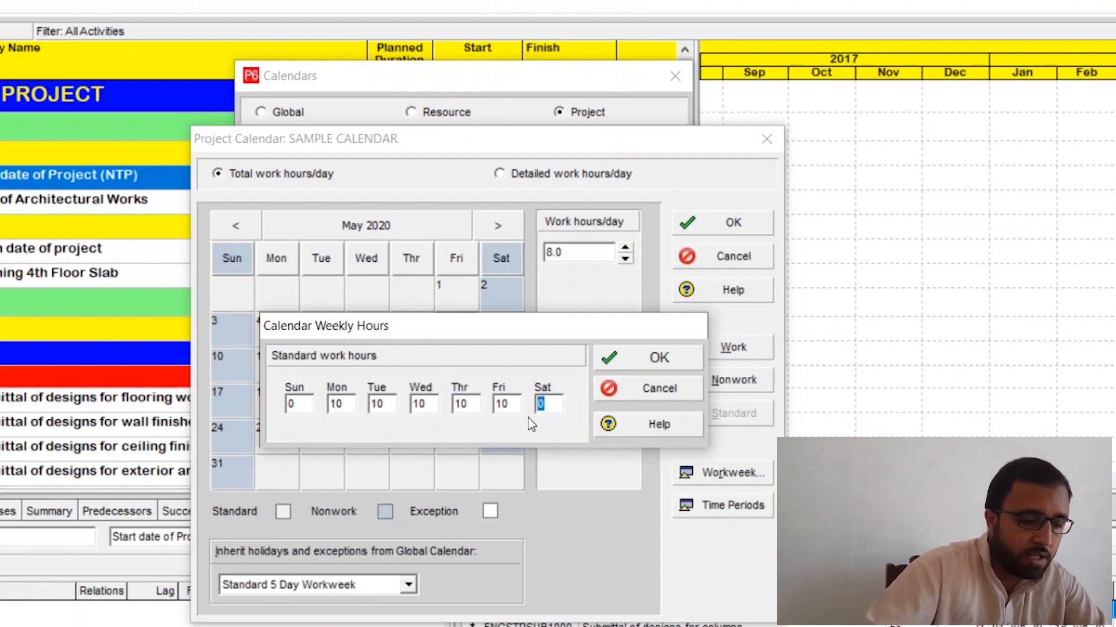
type("10")
left_click(641, 362)
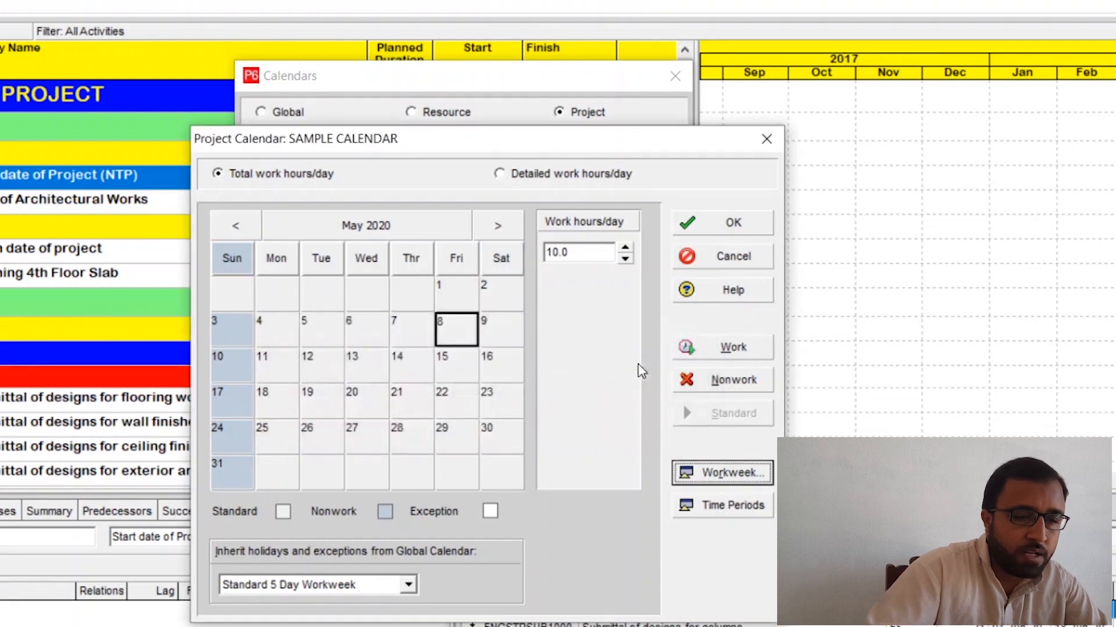
Step: Check the daily work hours of several Saturdays and Friday 8 in May 2020
left_click(496, 324)
left_click(498, 298)
left_click(448, 340)
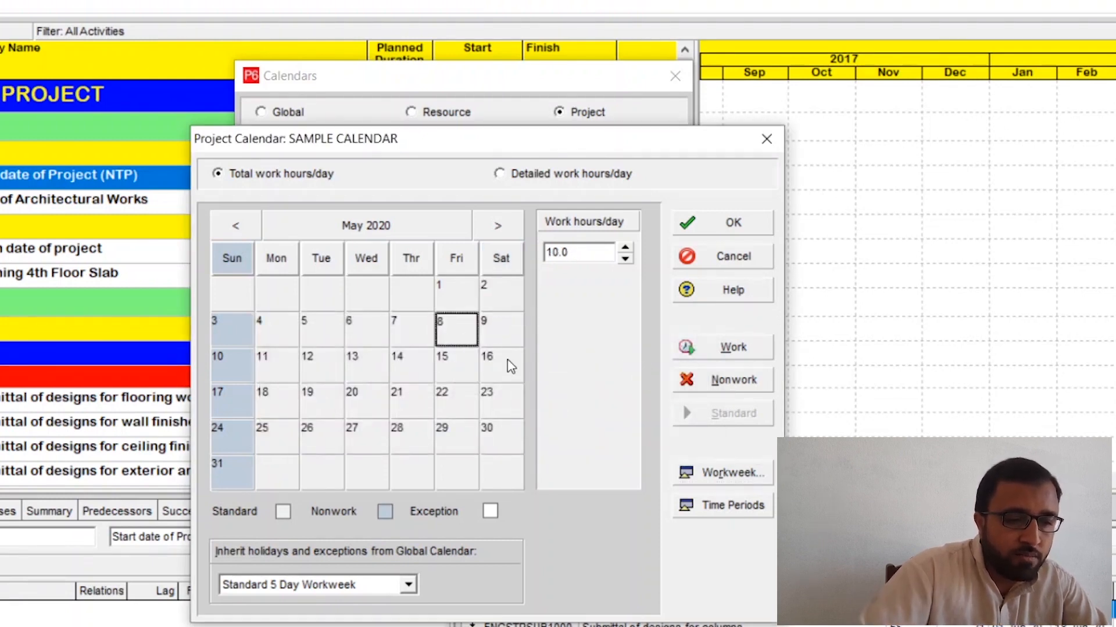
left_click(510, 366)
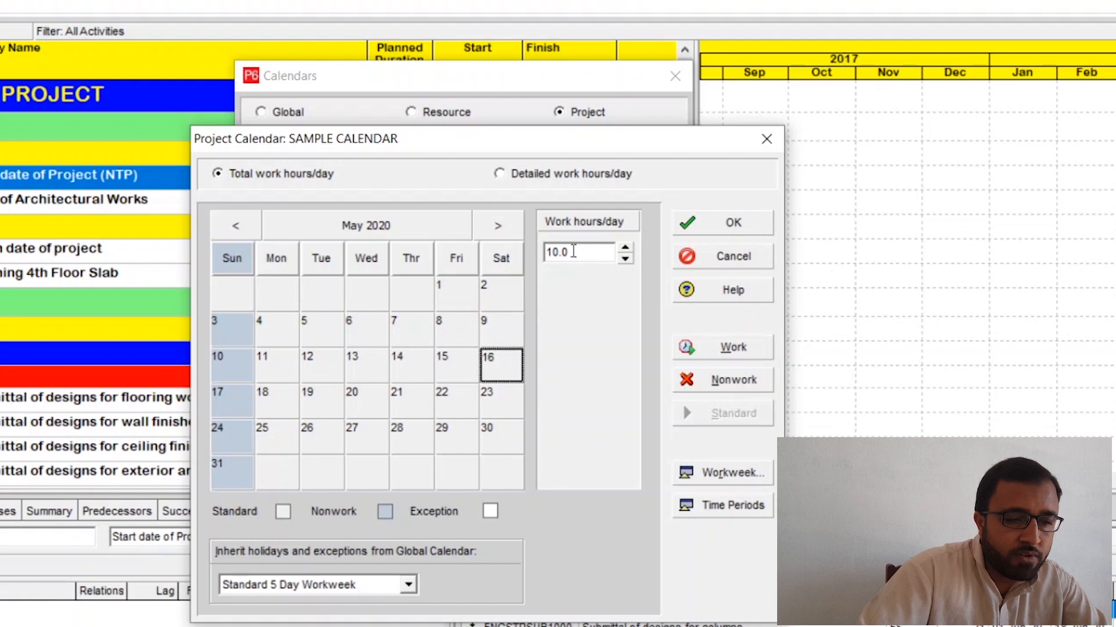
left_click(513, 288)
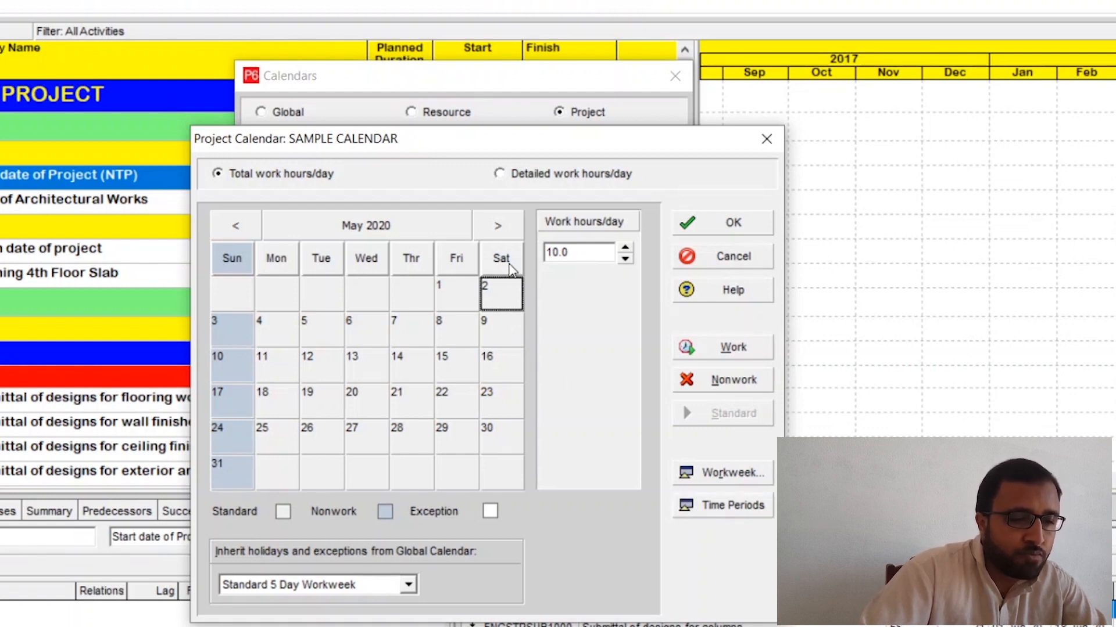
Step: Examine the workday pattern in other months, ahead to September 2020, back to November 2019 and forward again to June 2020
left_click(498, 228)
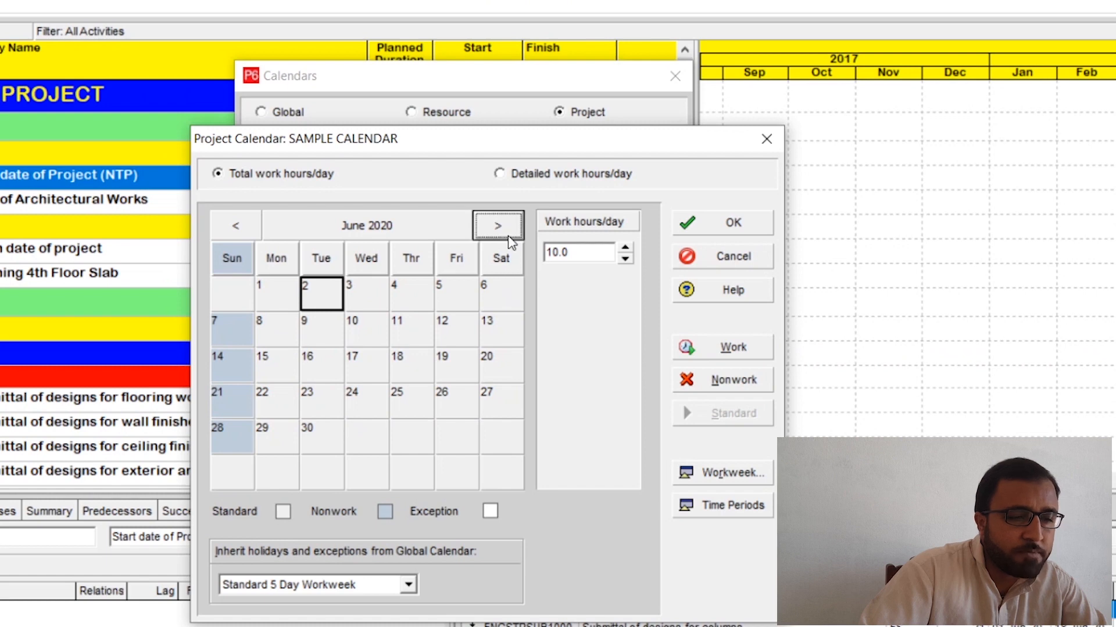
left_click(503, 229)
left_click(503, 229)
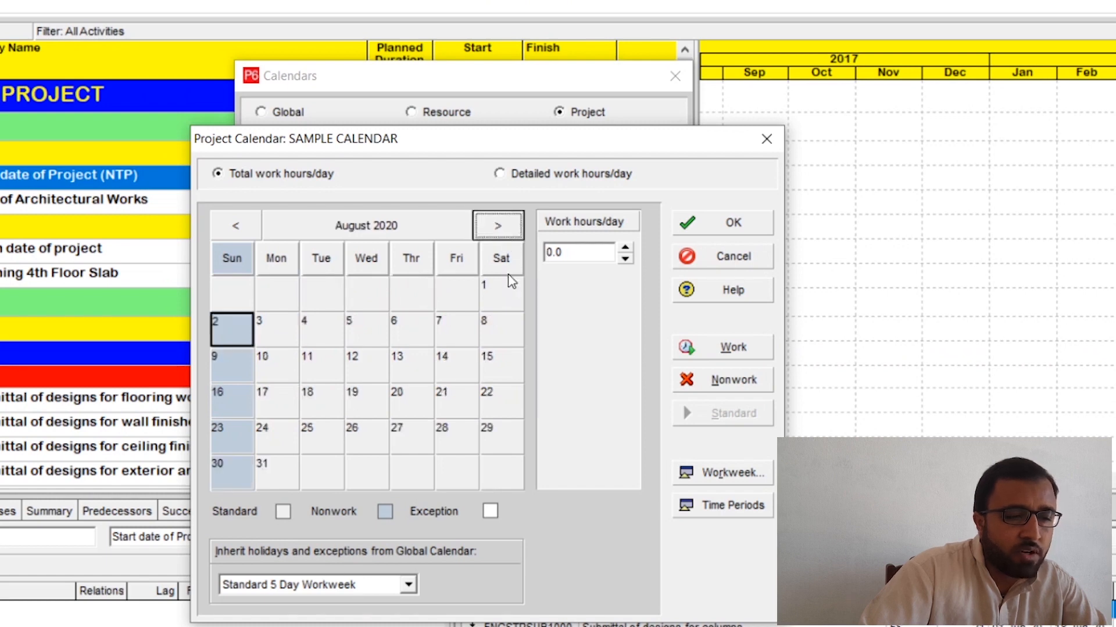
left_click(500, 228)
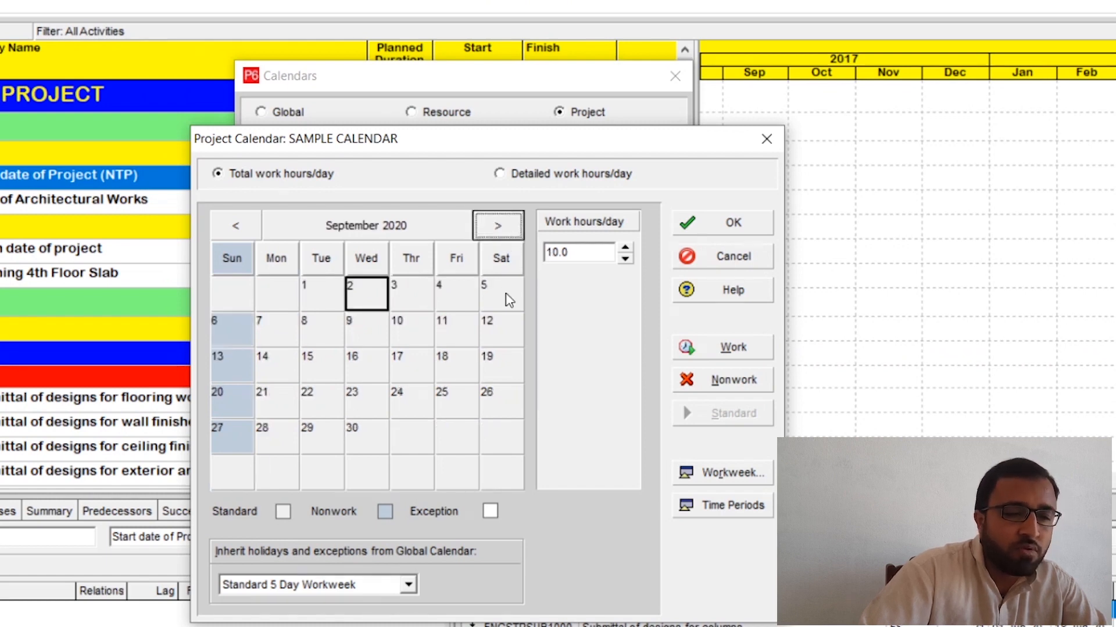
left_click(253, 227)
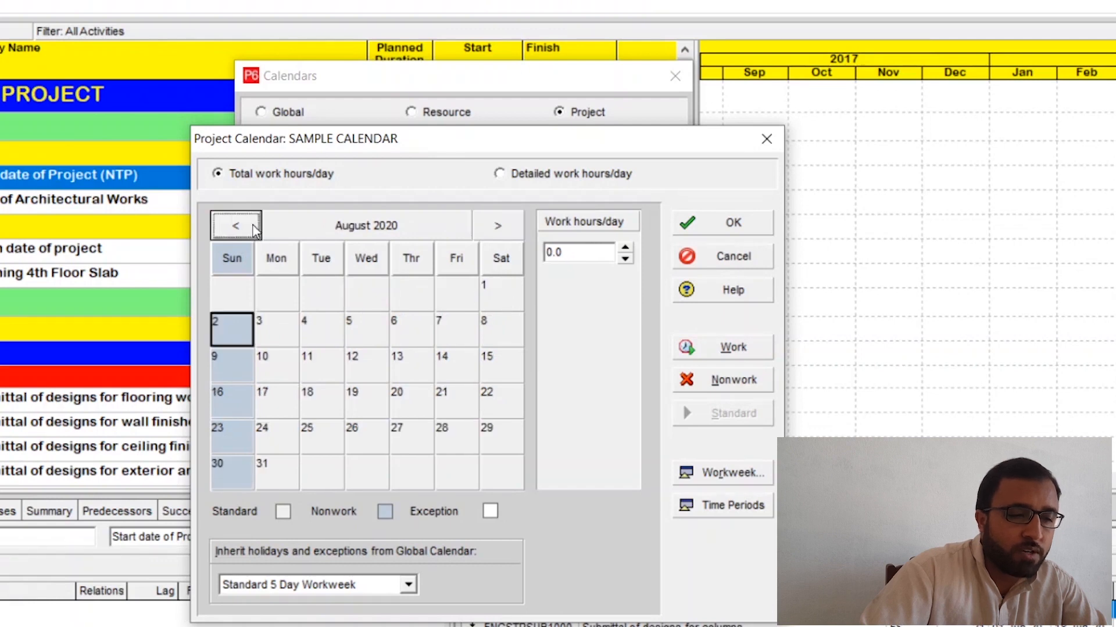
left_click(254, 227)
left_click(254, 227)
left_click(254, 227)
left_click(253, 227)
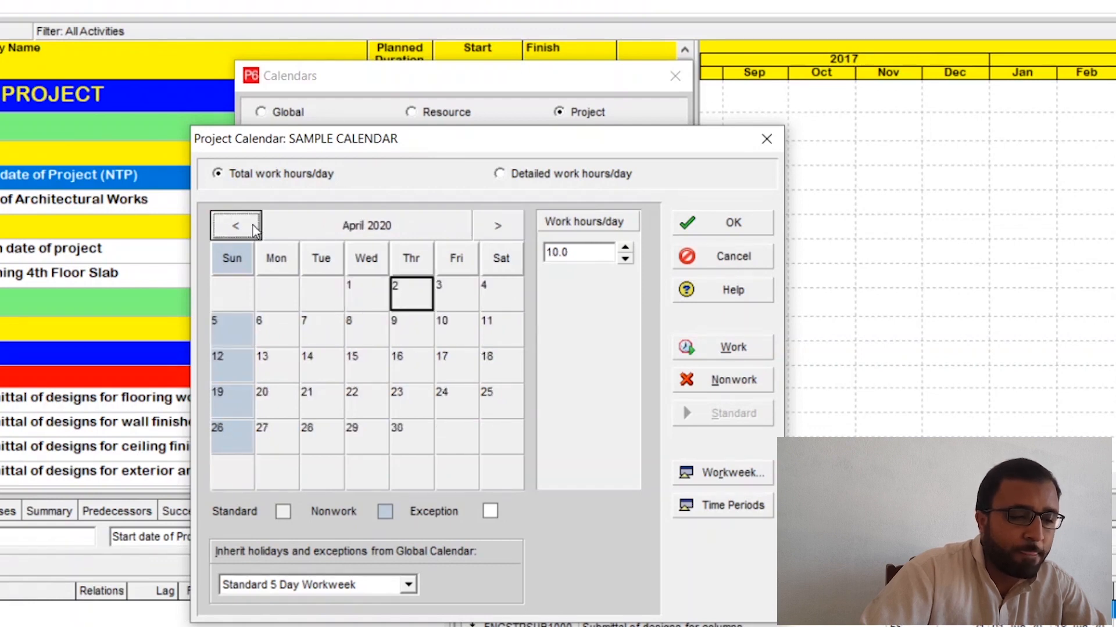
left_click(253, 227)
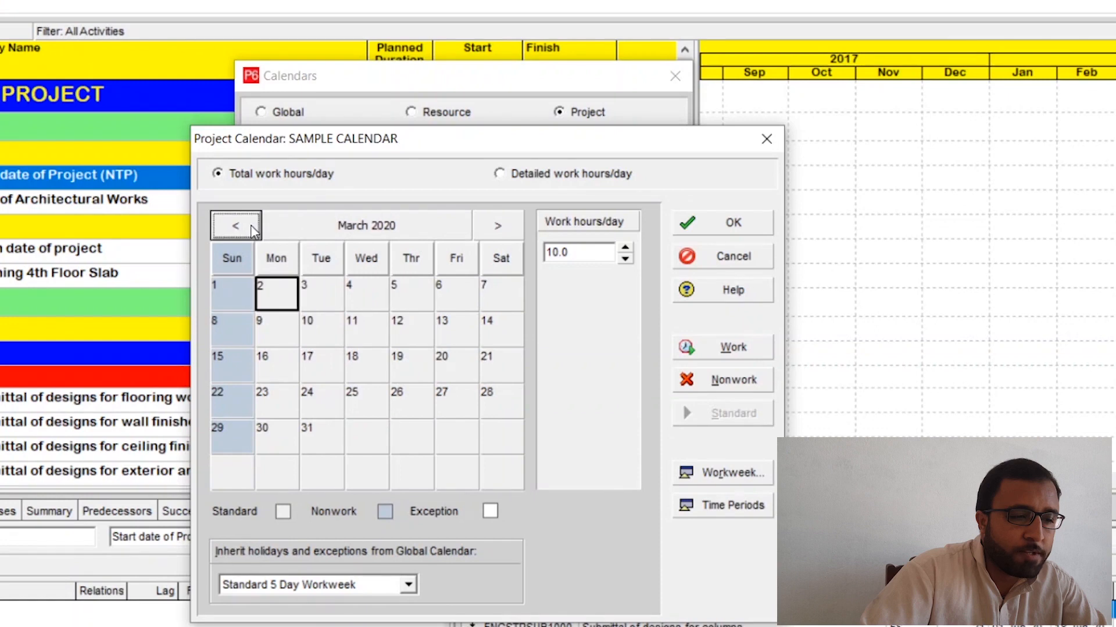
left_click(253, 227)
left_click(253, 227)
left_click(253, 228)
left_click(253, 228)
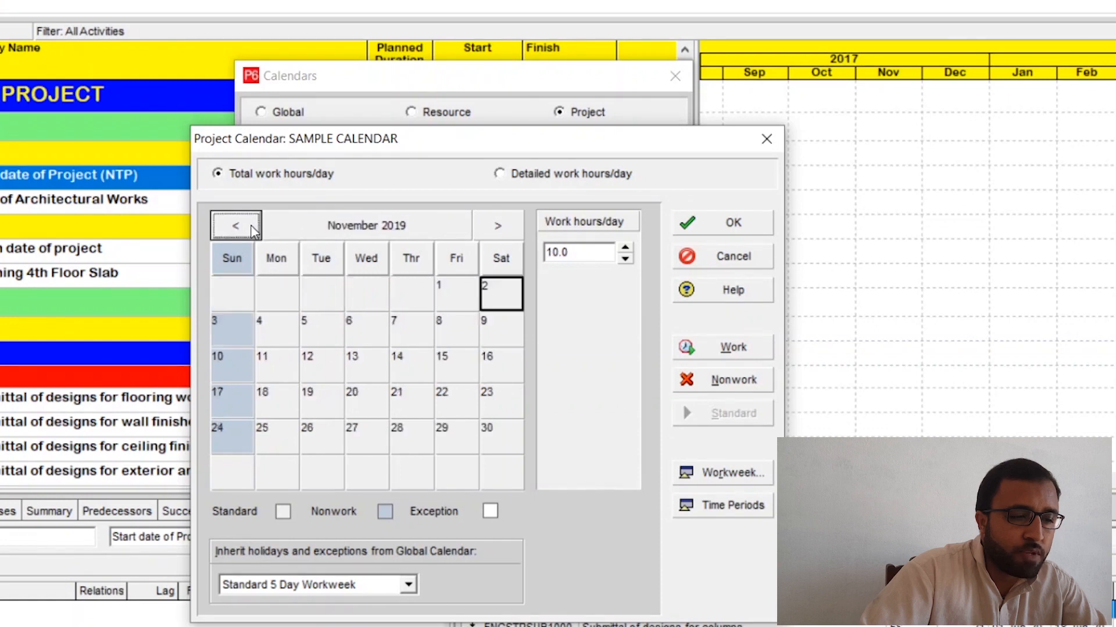
left_click(497, 228)
left_click(497, 228)
left_click(497, 227)
left_click(498, 227)
left_click(497, 227)
left_click(497, 227)
left_click(497, 227)
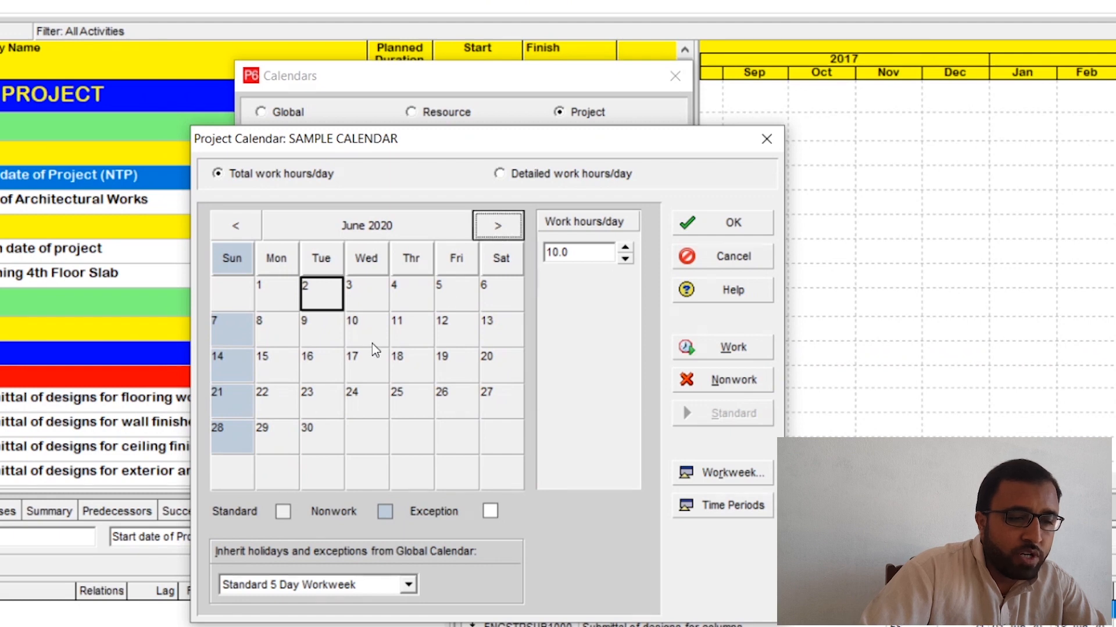
Step: Set the calendar's hours per time period to 10 per day, 60 per week and 260 per month
left_click(733, 506)
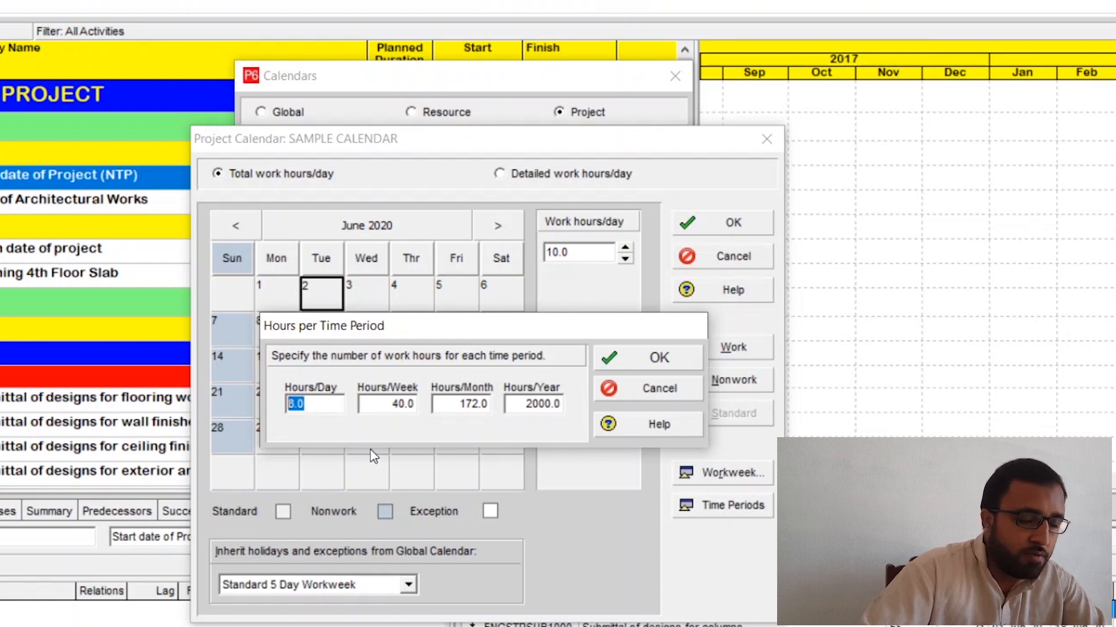
type("10")
left_click_drag(414, 402, 350, 402)
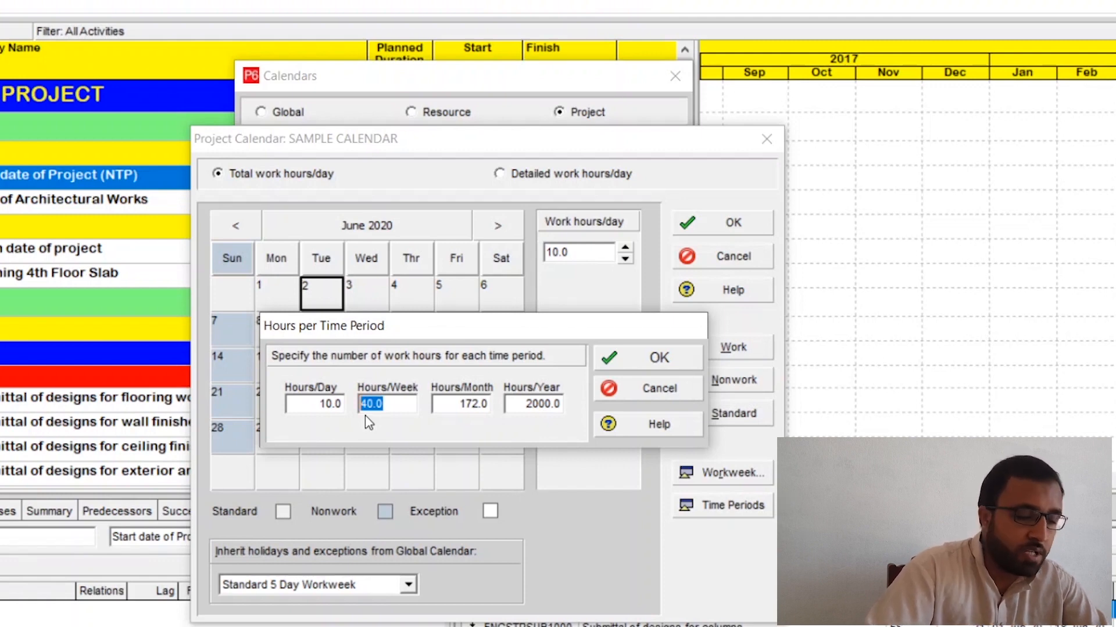
type("60")
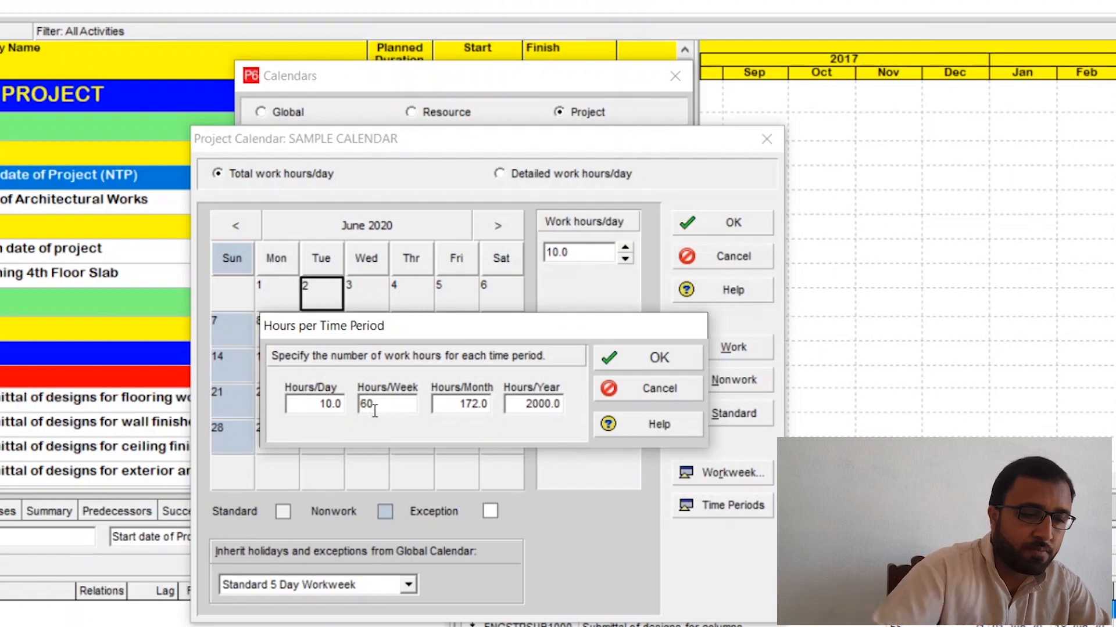
left_click(448, 408)
left_click_drag(464, 410, 423, 414)
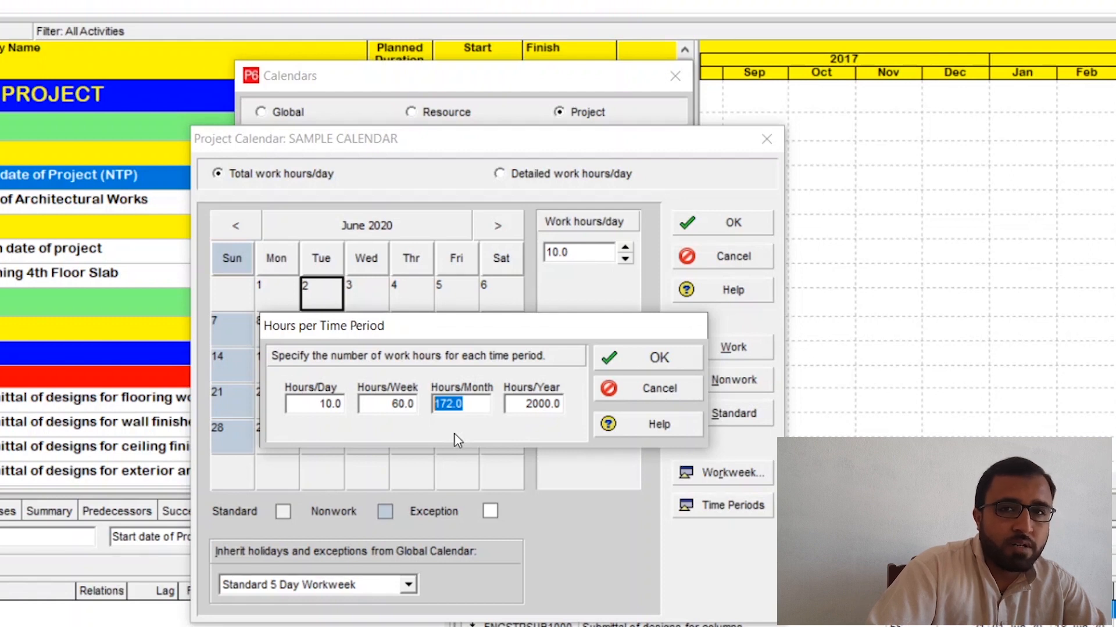
left_click_drag(466, 405, 415, 402)
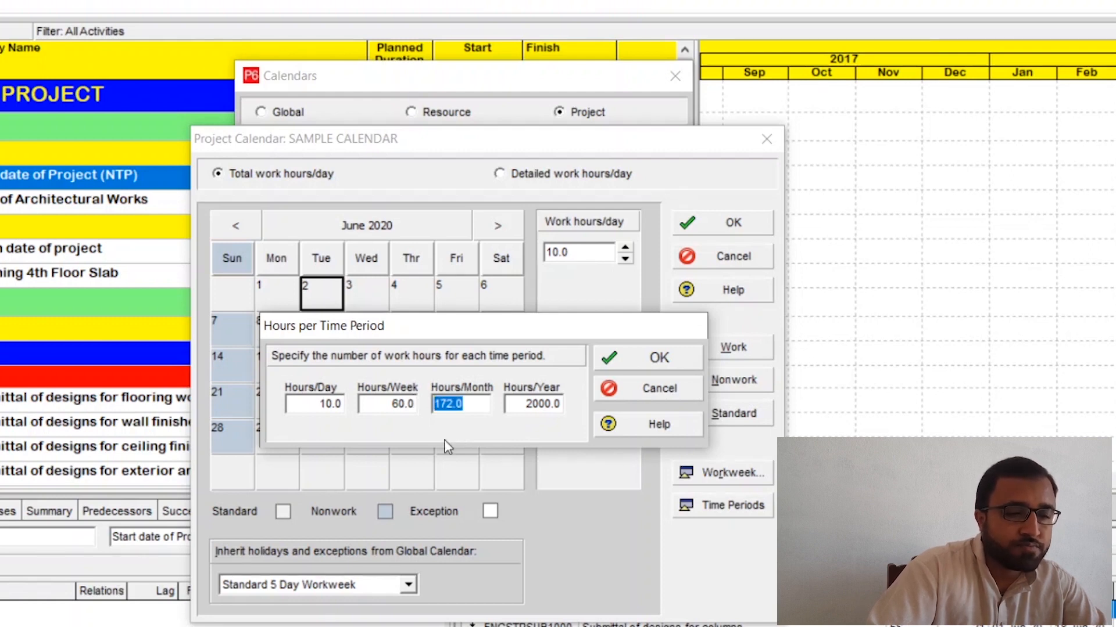
type("260")
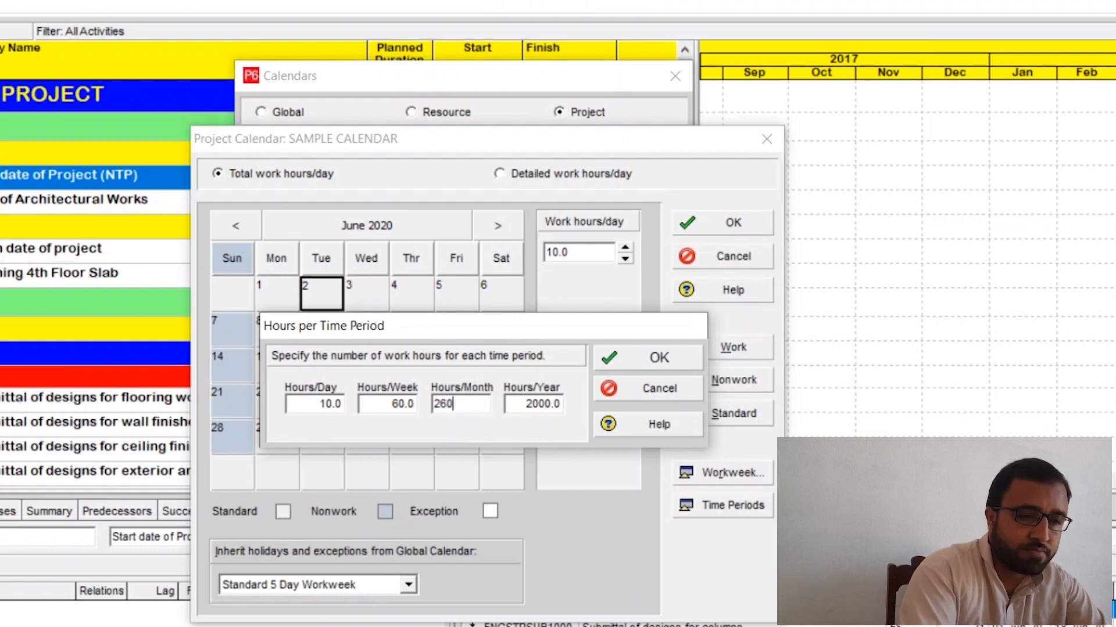
Step: Compute 12 × 260 in the Calculator app and set the calendar's hours per year to 3120
key("Tab")
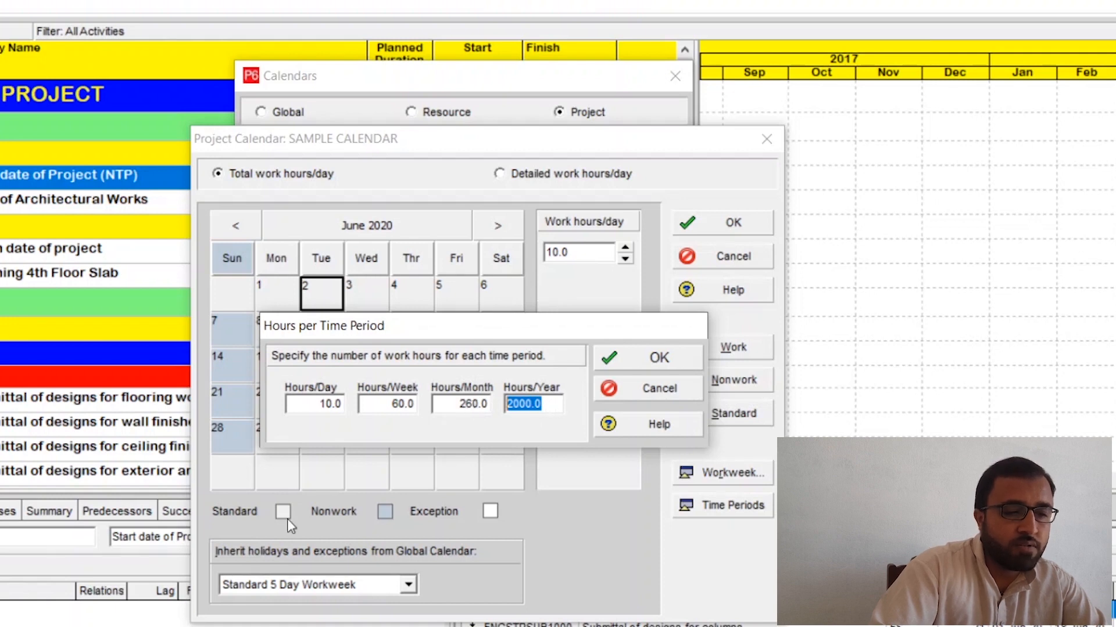
key("super")
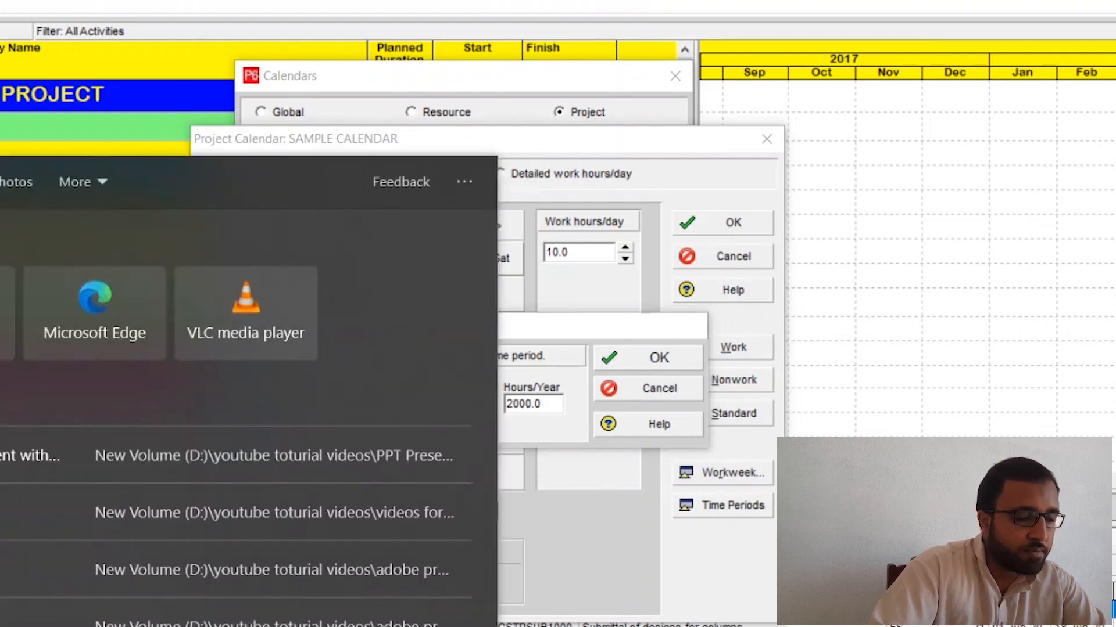
type("cal")
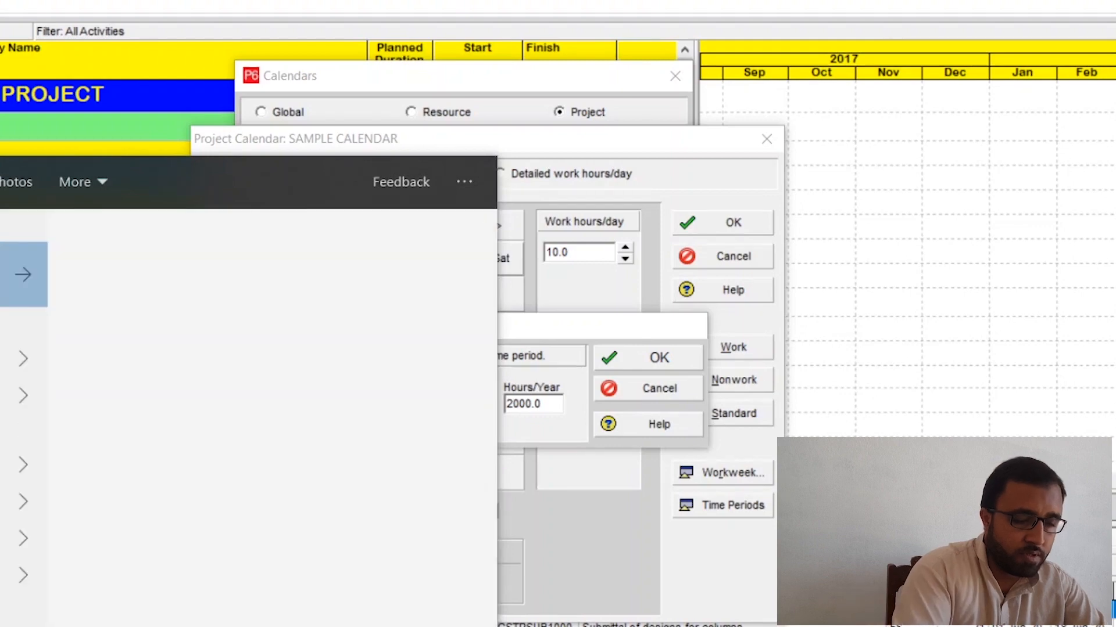
left_click(3, 275)
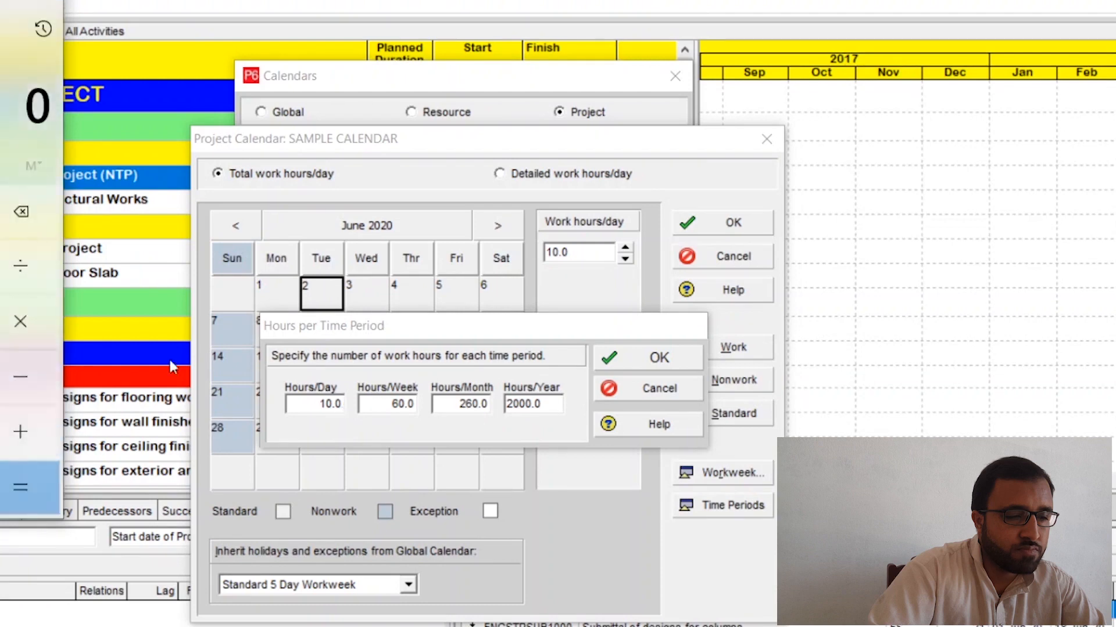
type("12")
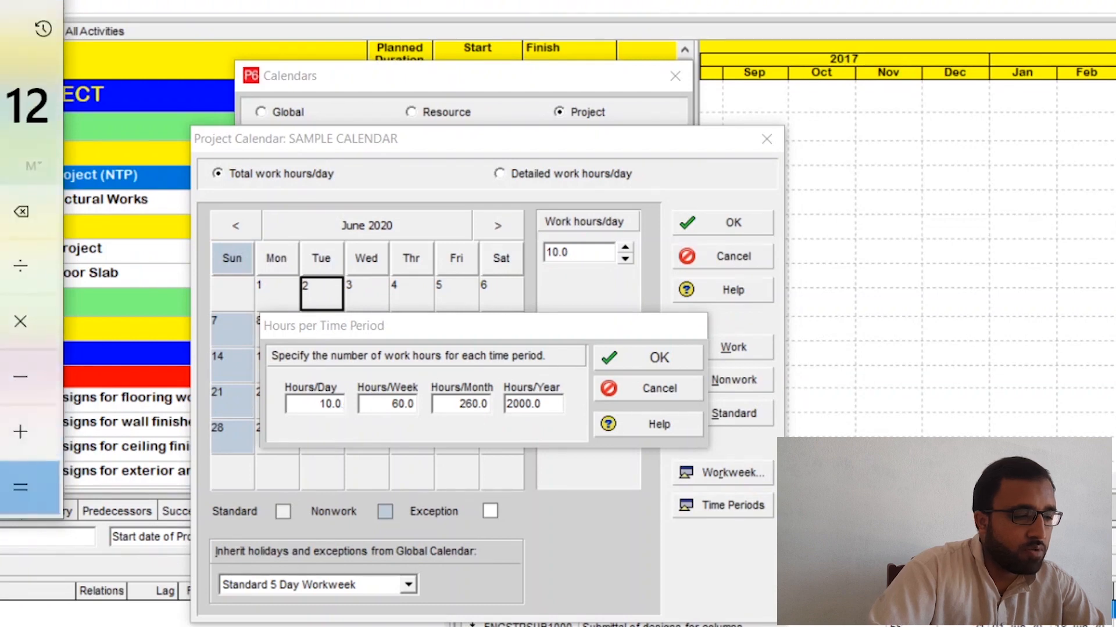
type("*26")
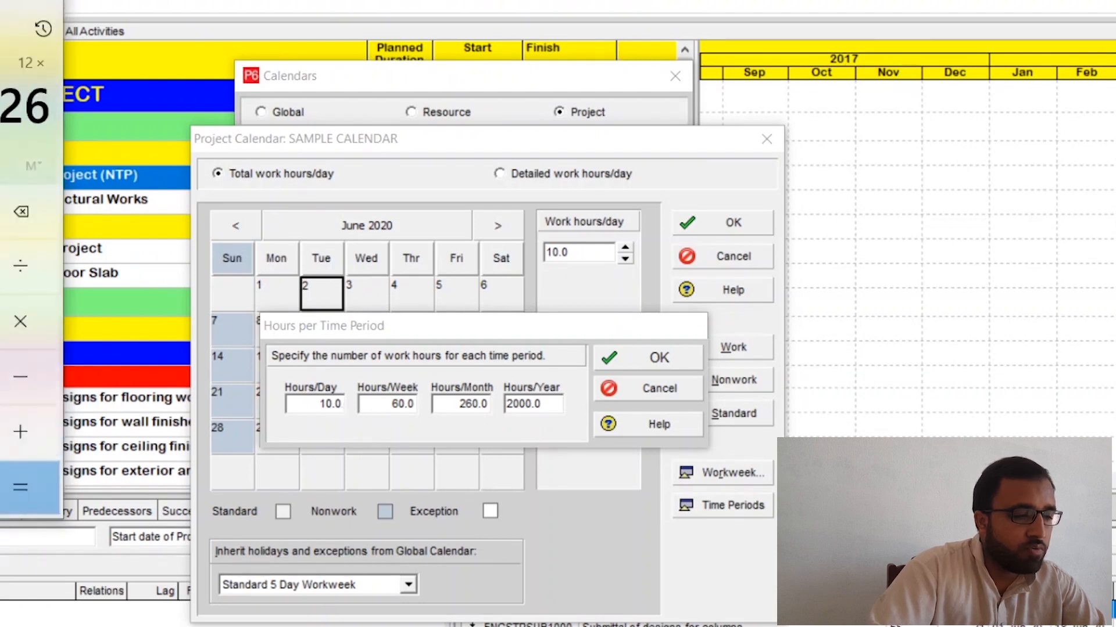
type("0")
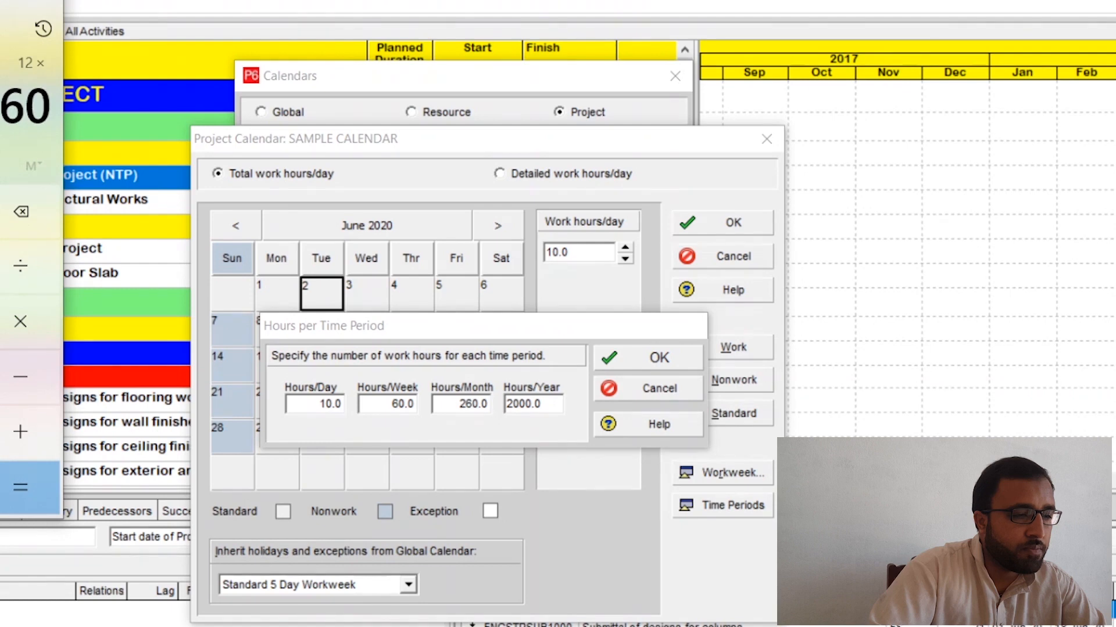
left_click(19, 486)
left_click(232, 189)
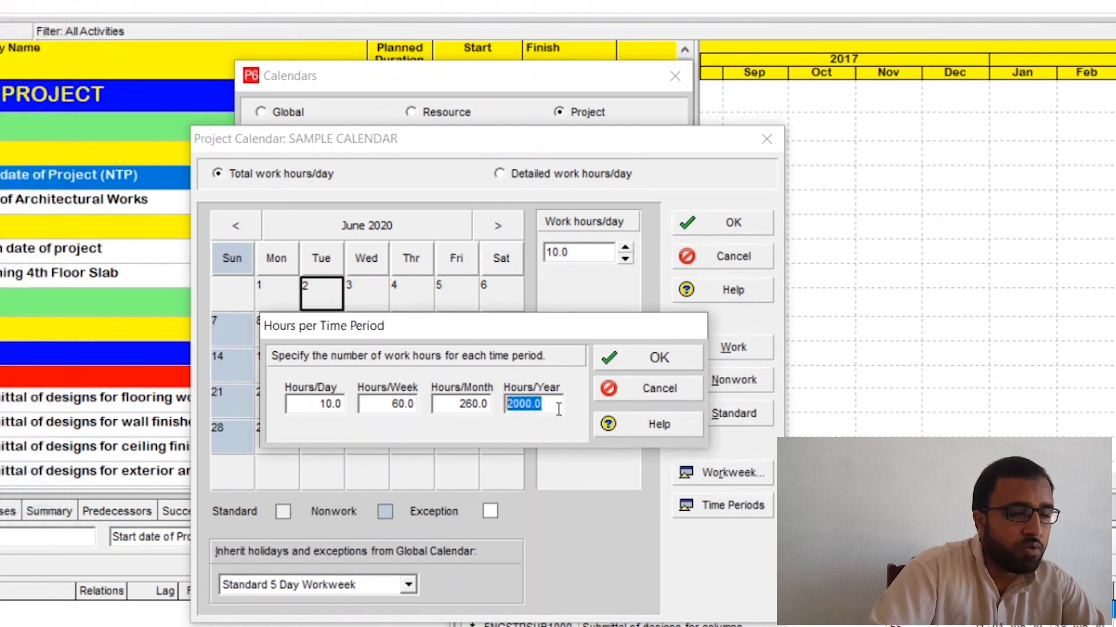
type("3120")
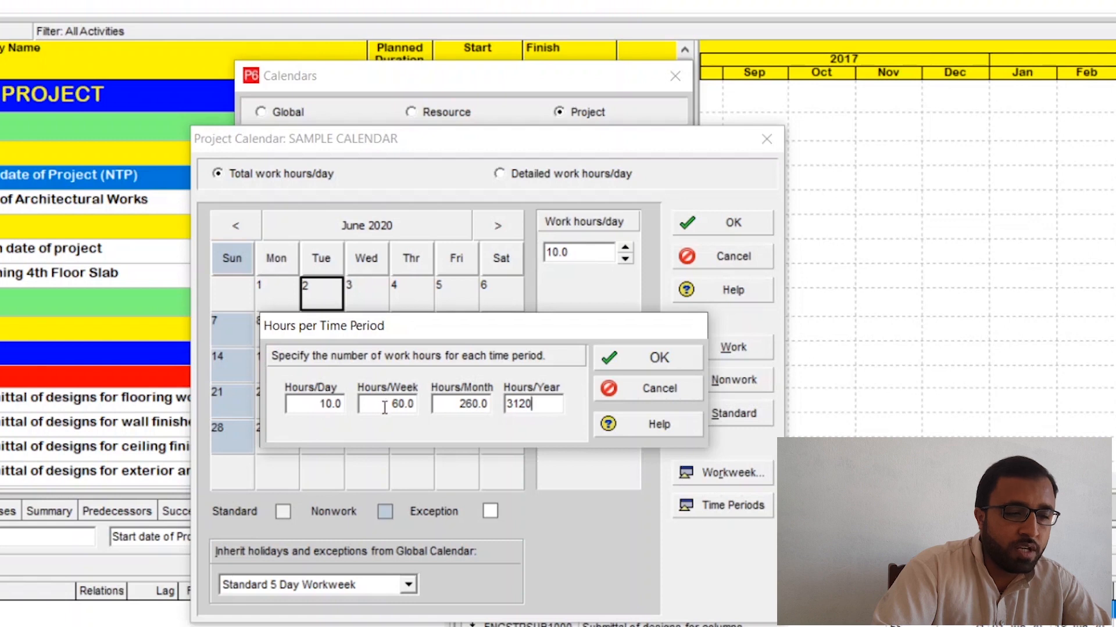
left_click(656, 360)
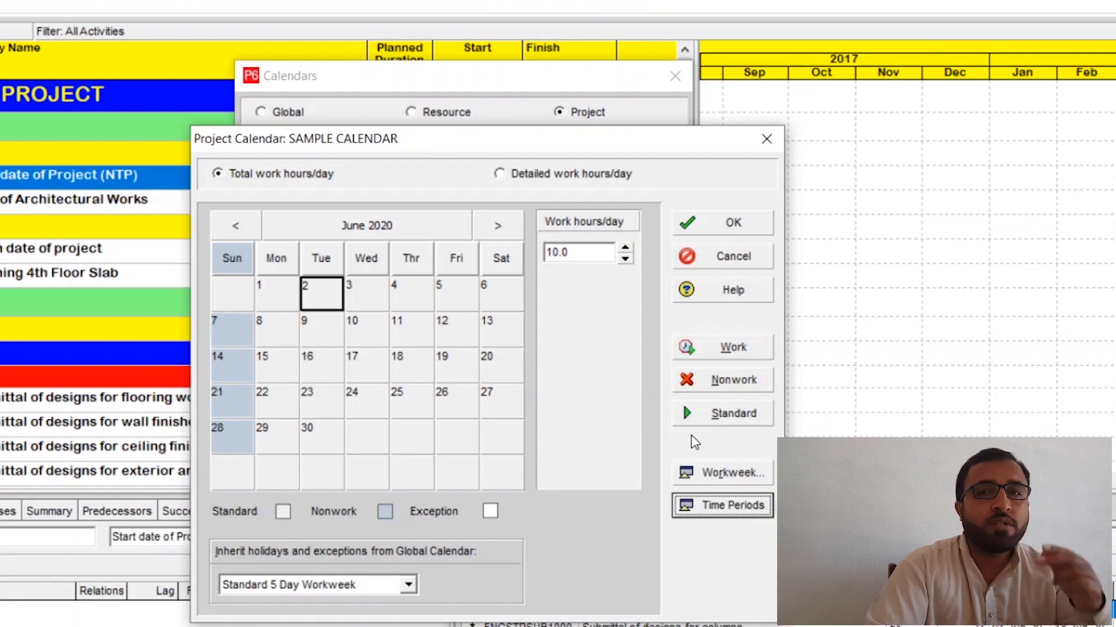
Step: Switch the calendar to detailed work hours per day and make the 13:00 hour of 2 June 2020 nonwork time
left_click(513, 180)
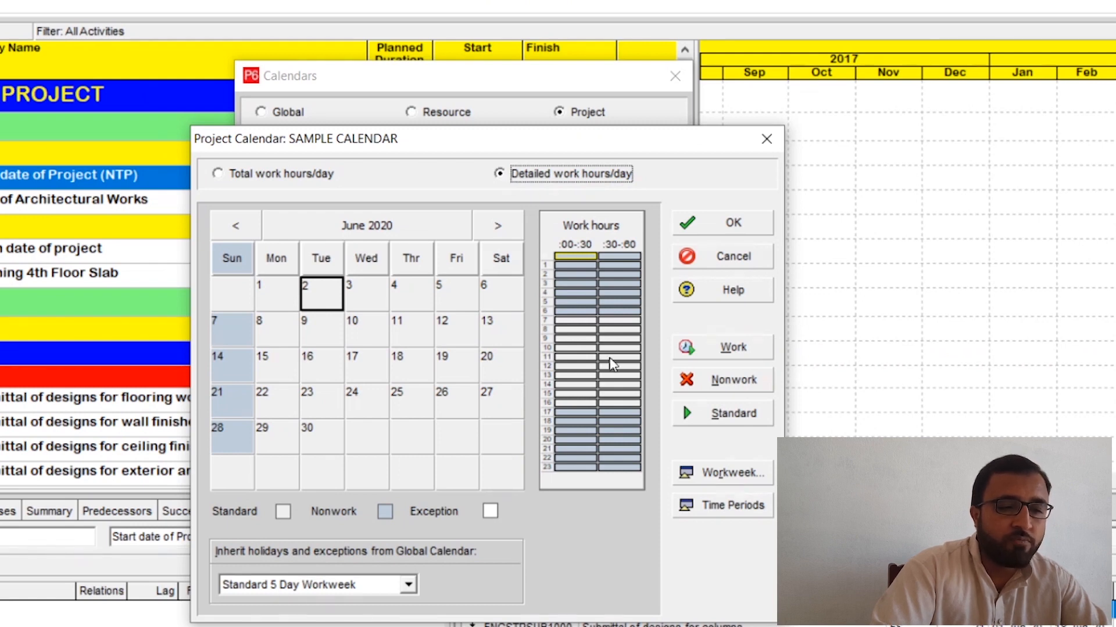
left_click_drag(572, 322, 606, 323)
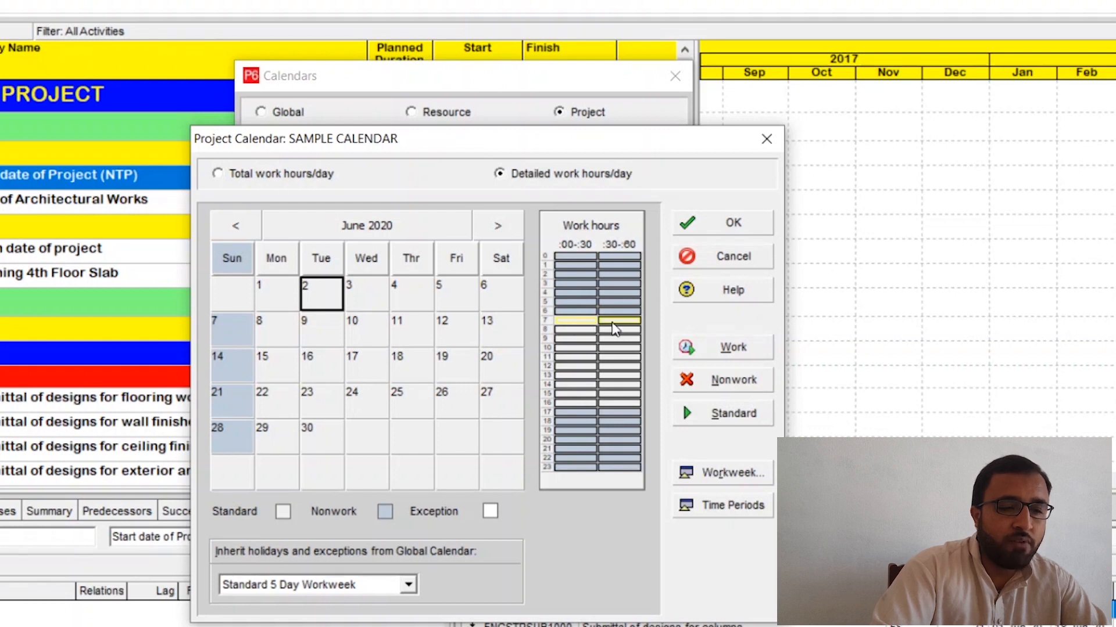
left_click(610, 322)
left_click(588, 323)
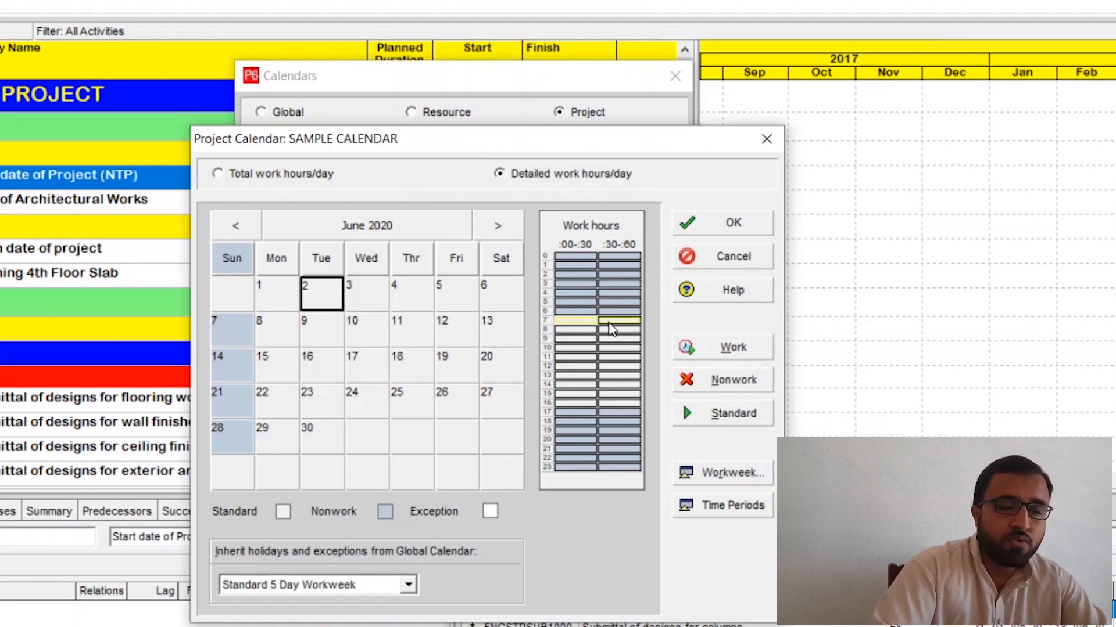
left_click(578, 331)
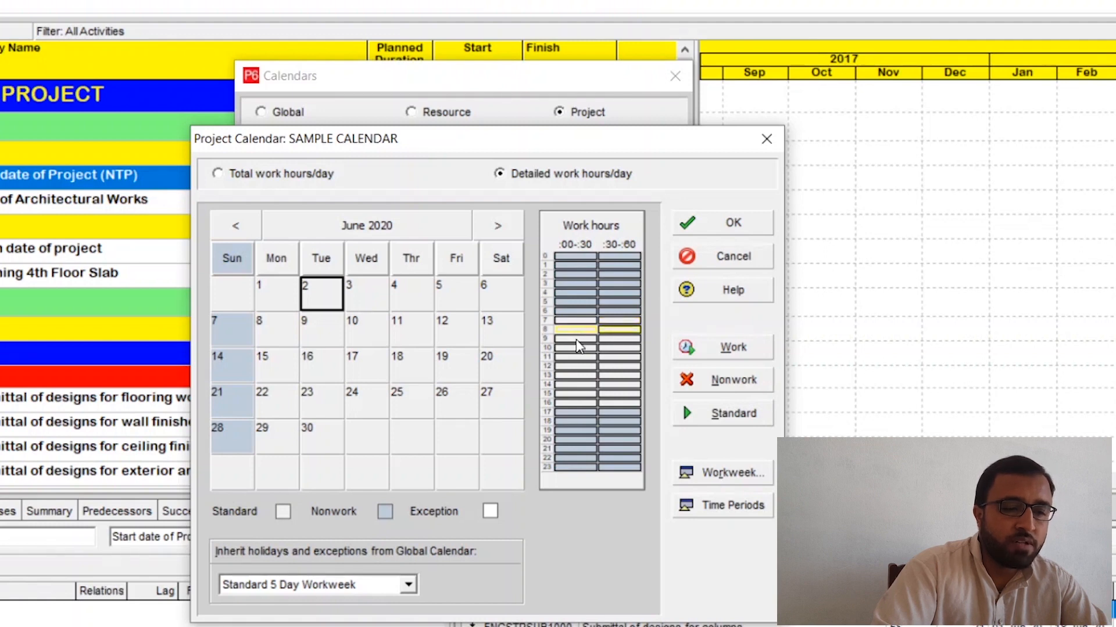
left_click_drag(579, 338, 614, 376)
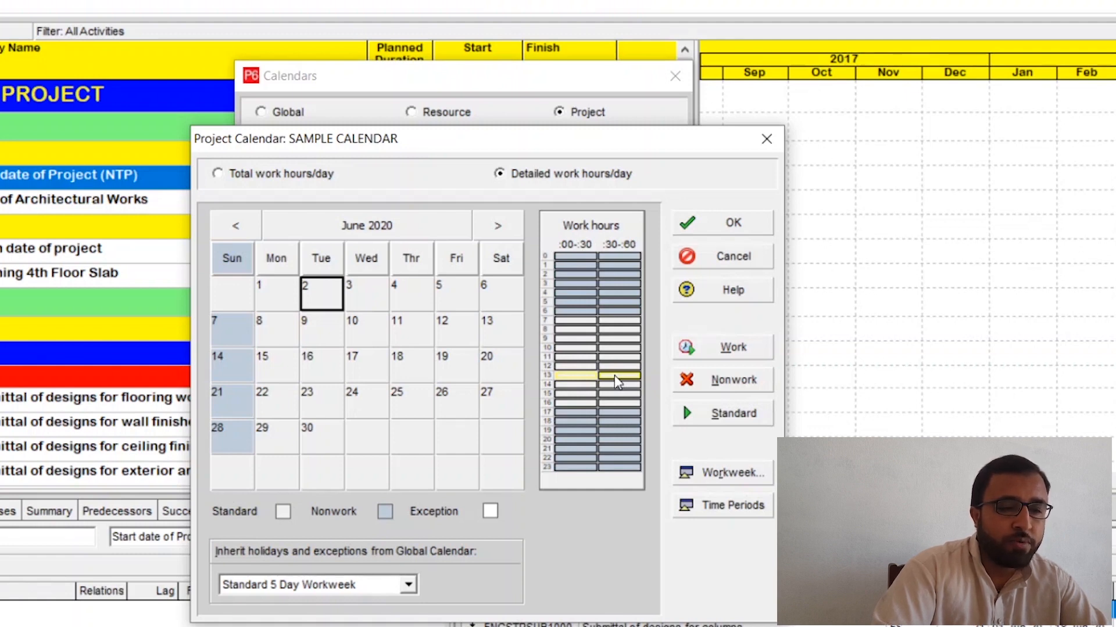
left_click(727, 386)
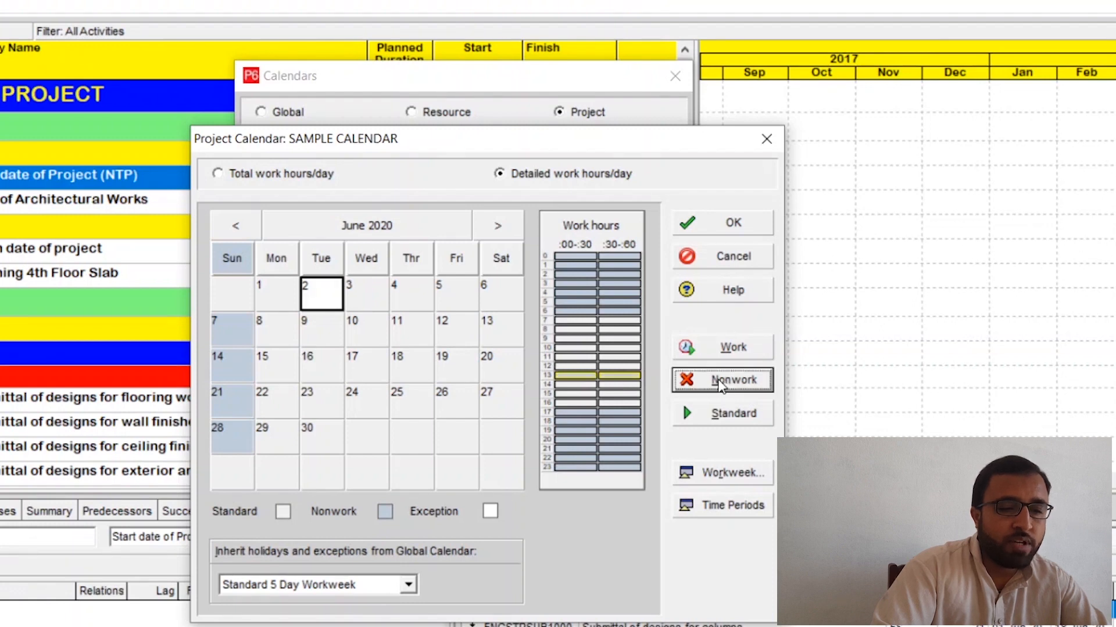
left_click(611, 395)
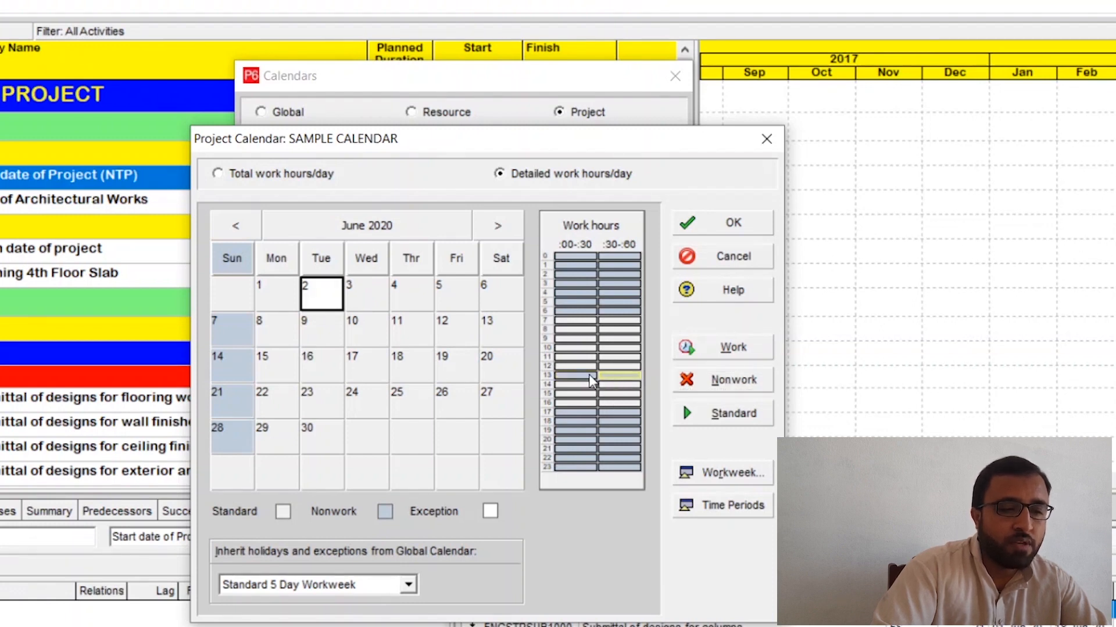
Step: Try making the 6:00 hour of 2 June work time and return it to nonwork
left_click(576, 320)
left_click_drag(577, 320, 620, 362)
left_click(609, 347)
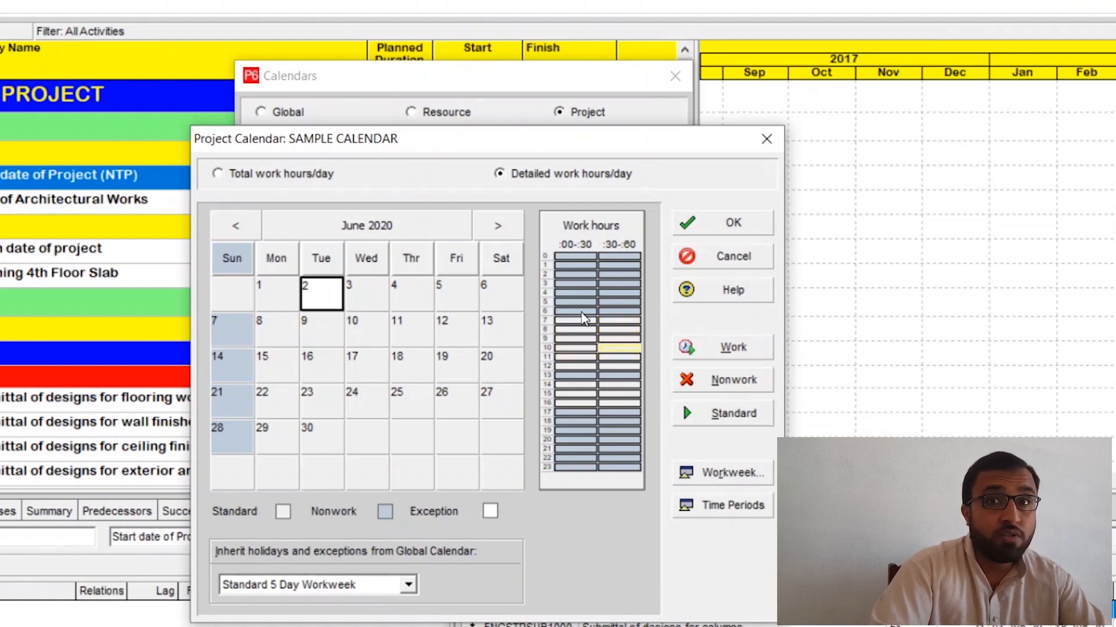
left_click_drag(581, 313, 607, 314)
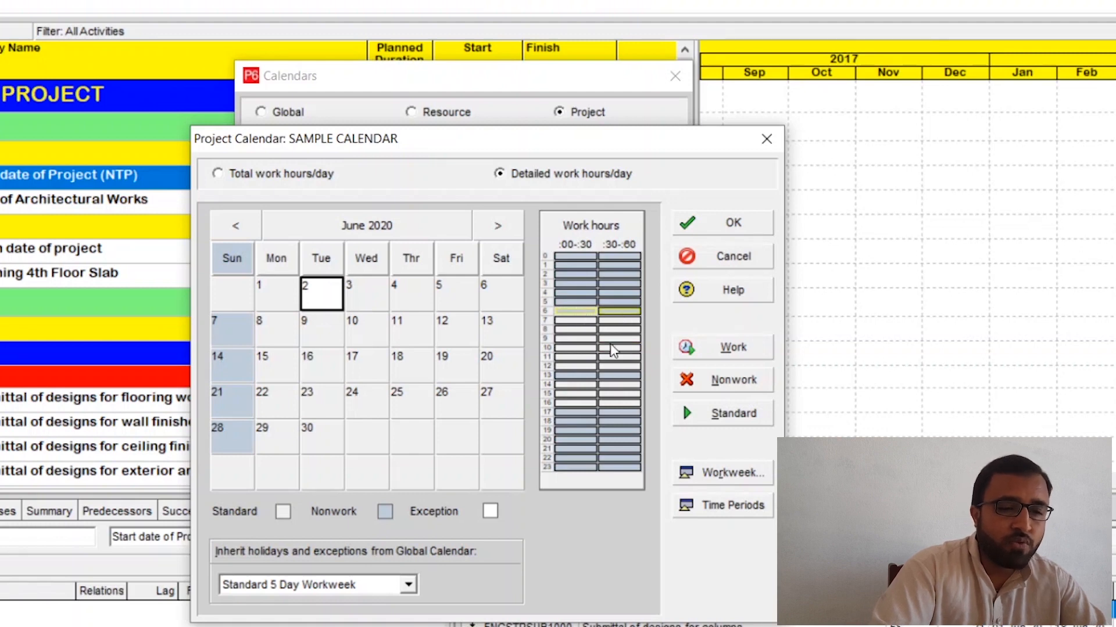
left_click(733, 349)
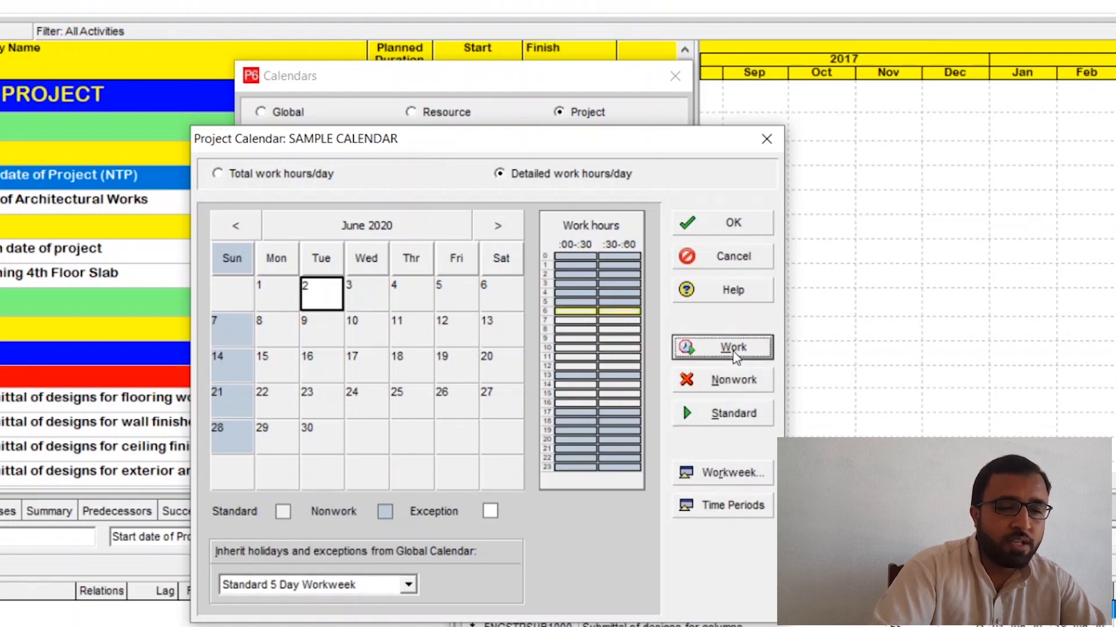
left_click(593, 322)
left_click_drag(590, 313, 618, 313)
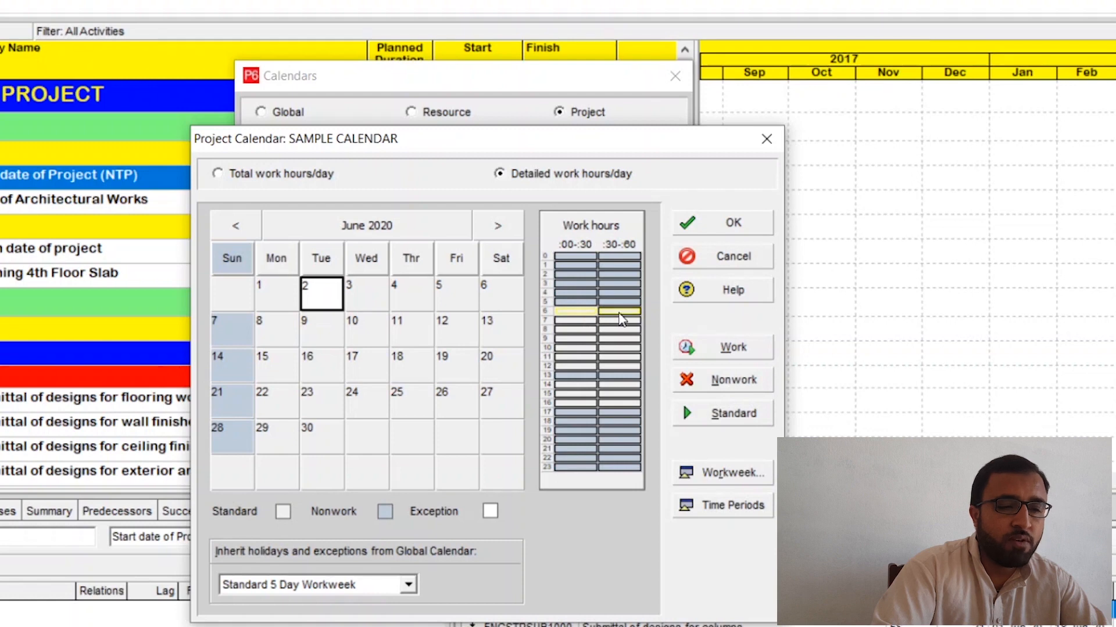
left_click(735, 385)
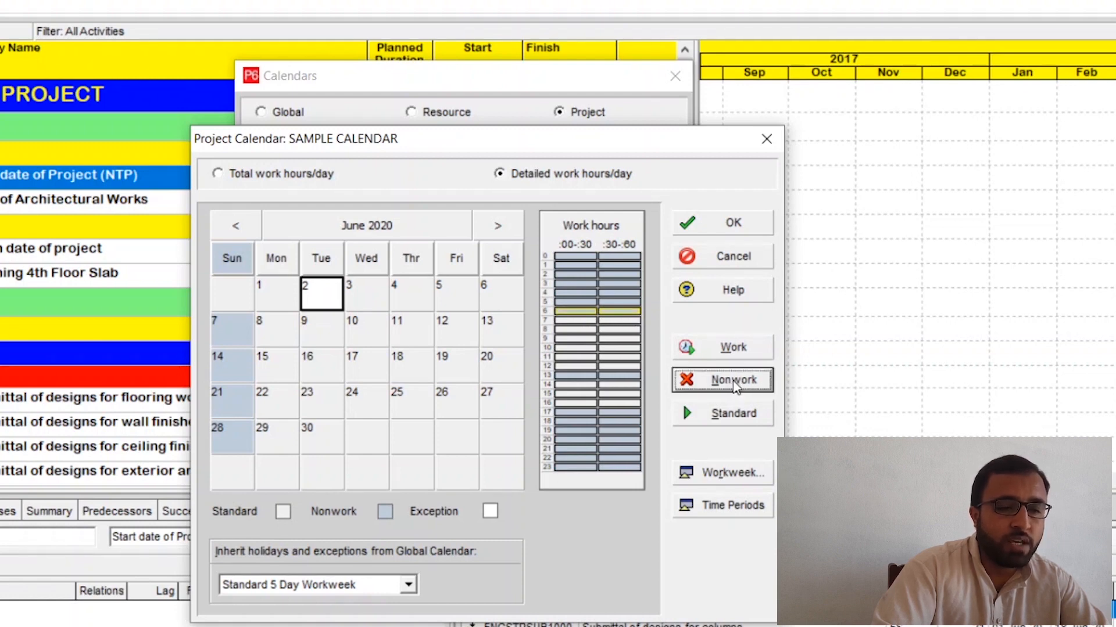
Step: Go through the working hours of 2 June and make the 17:00 hour work time
left_click(596, 330)
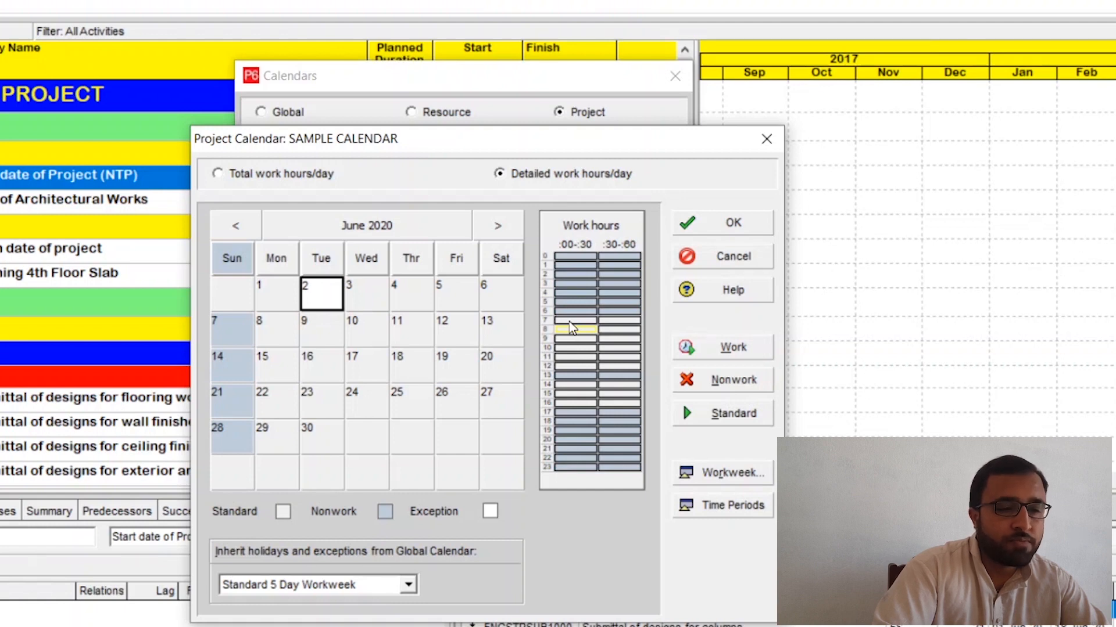
left_click(577, 340)
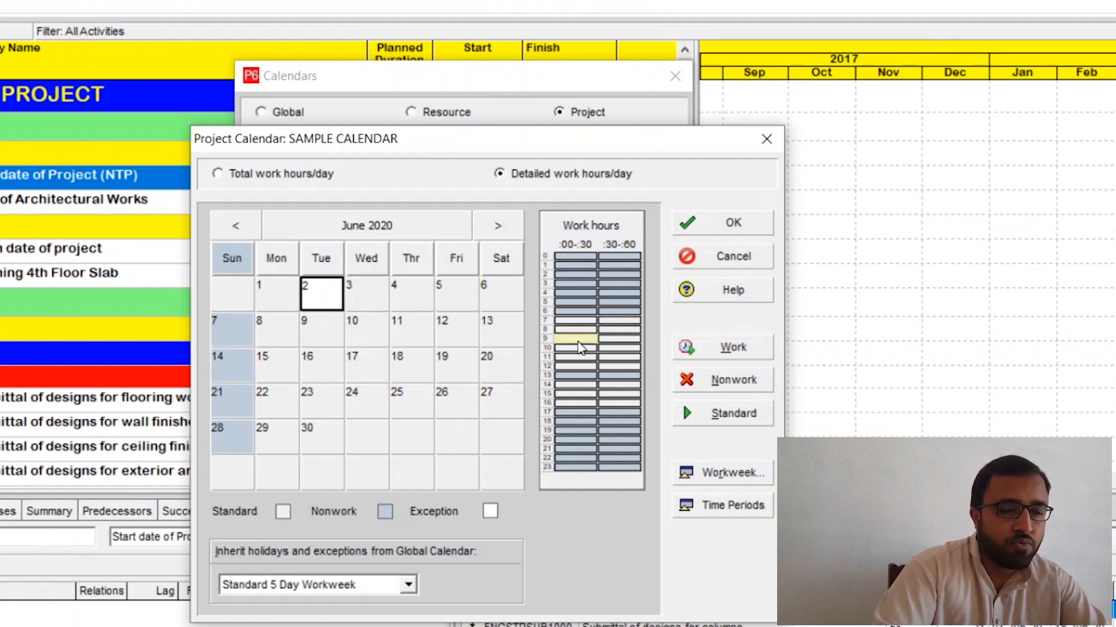
left_click(577, 349)
left_click(577, 356)
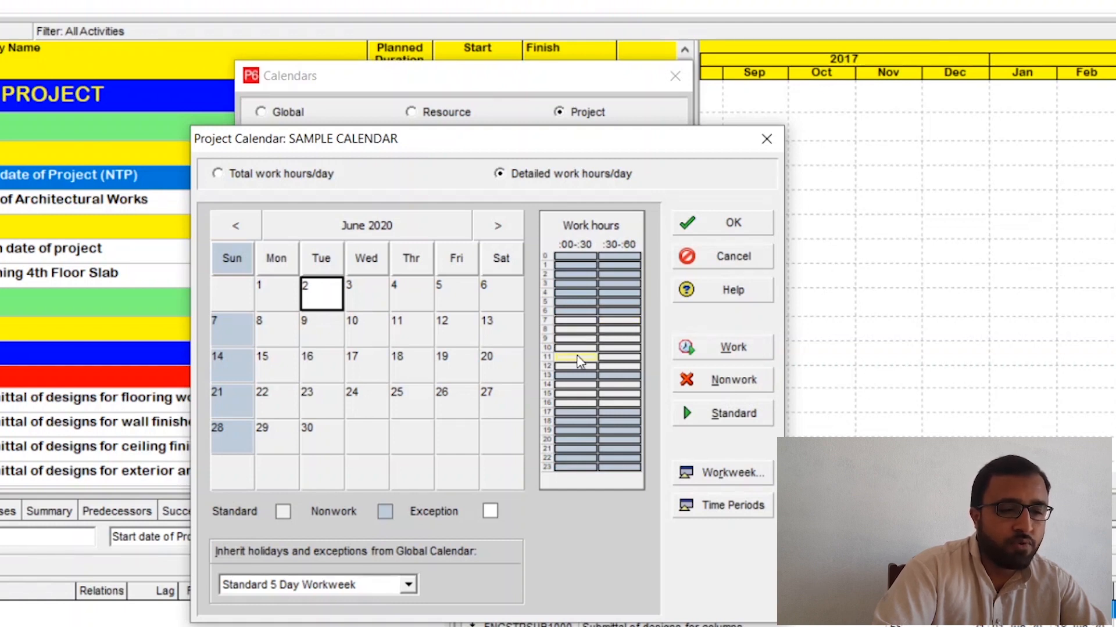
left_click(580, 384)
left_click(579, 394)
left_click(577, 403)
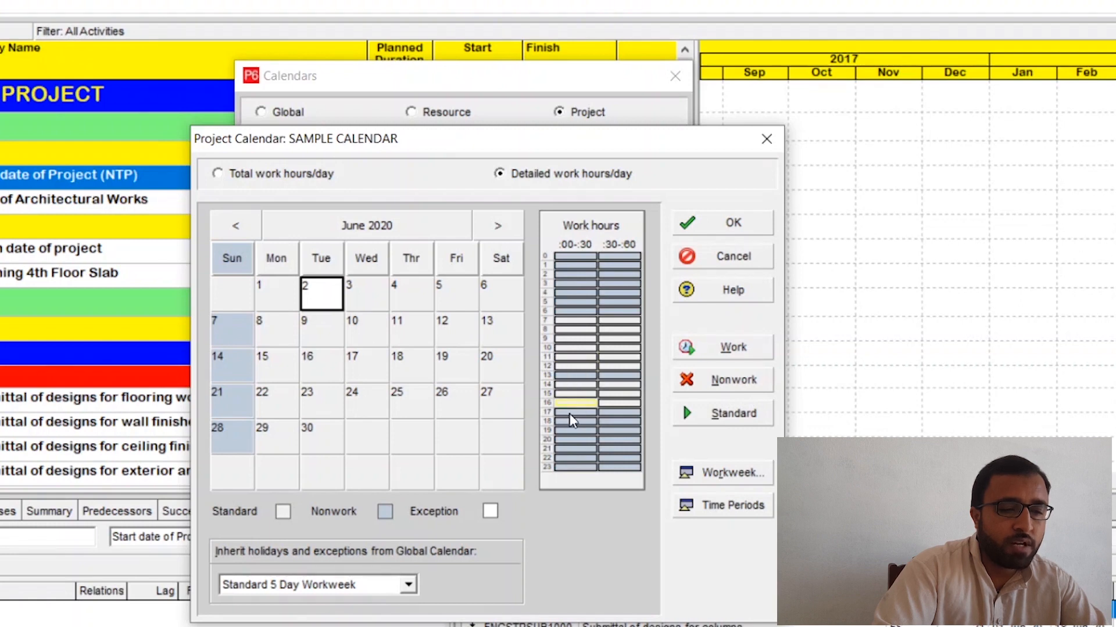
left_click_drag(571, 415, 614, 416)
left_click(720, 351)
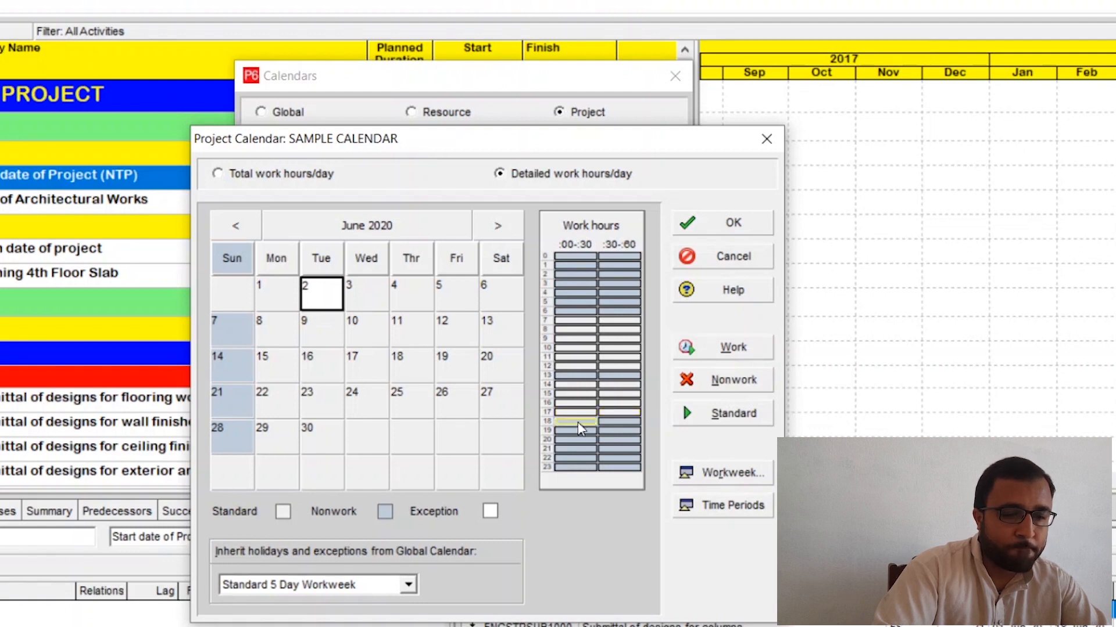
Step: Compare the detailed work hours of 2 June with those of 3 and 4 June and the other Tuesdays
left_click(583, 413)
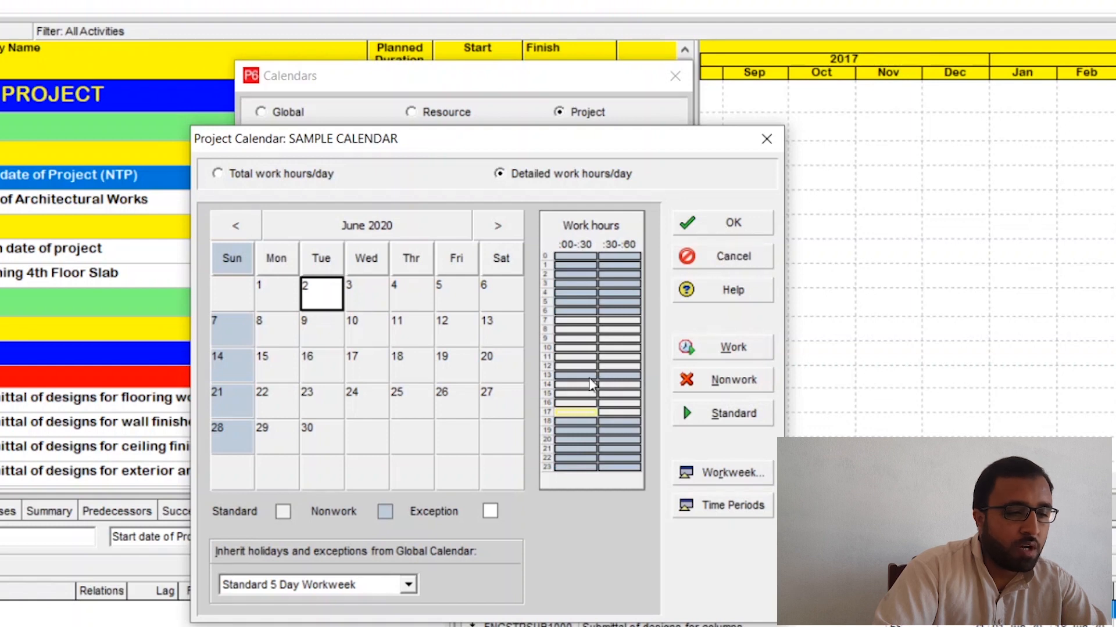
left_click(376, 298)
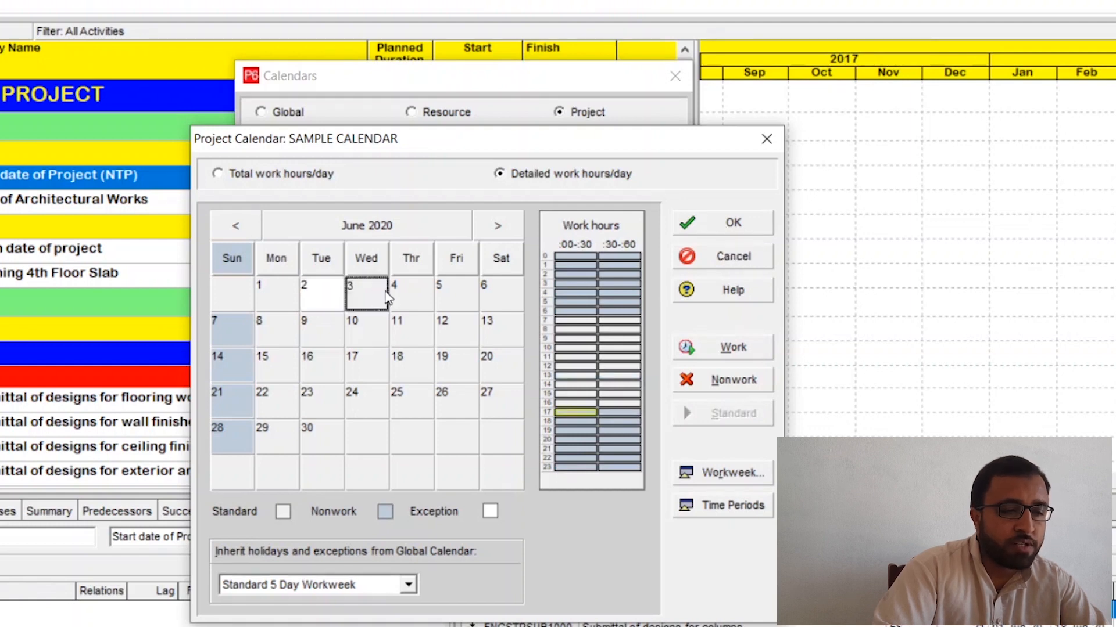
left_click(428, 297)
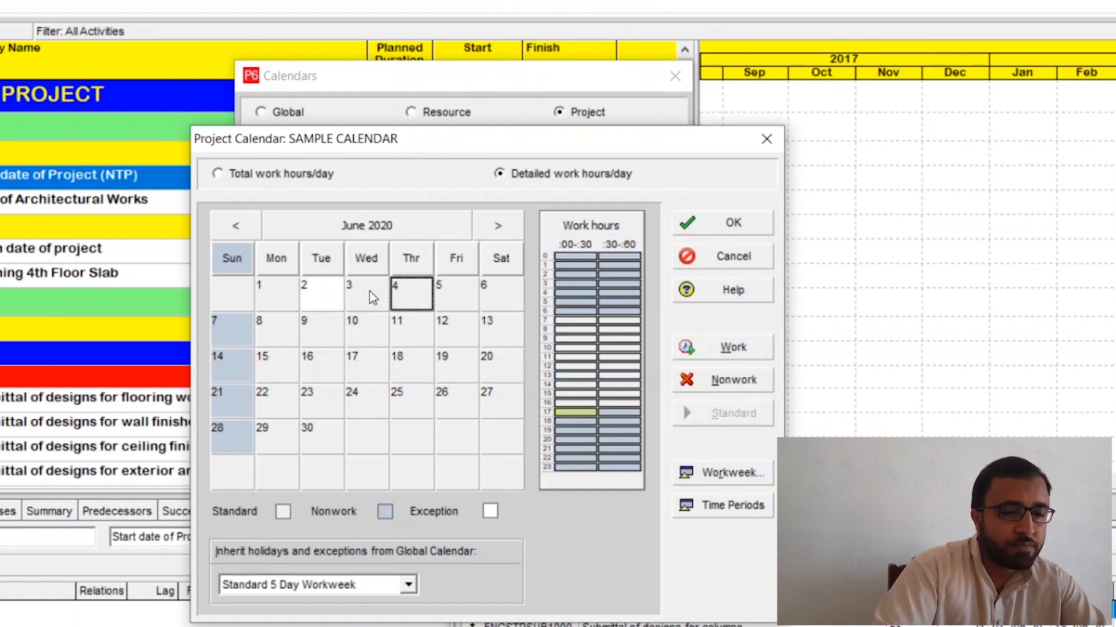
left_click(337, 297)
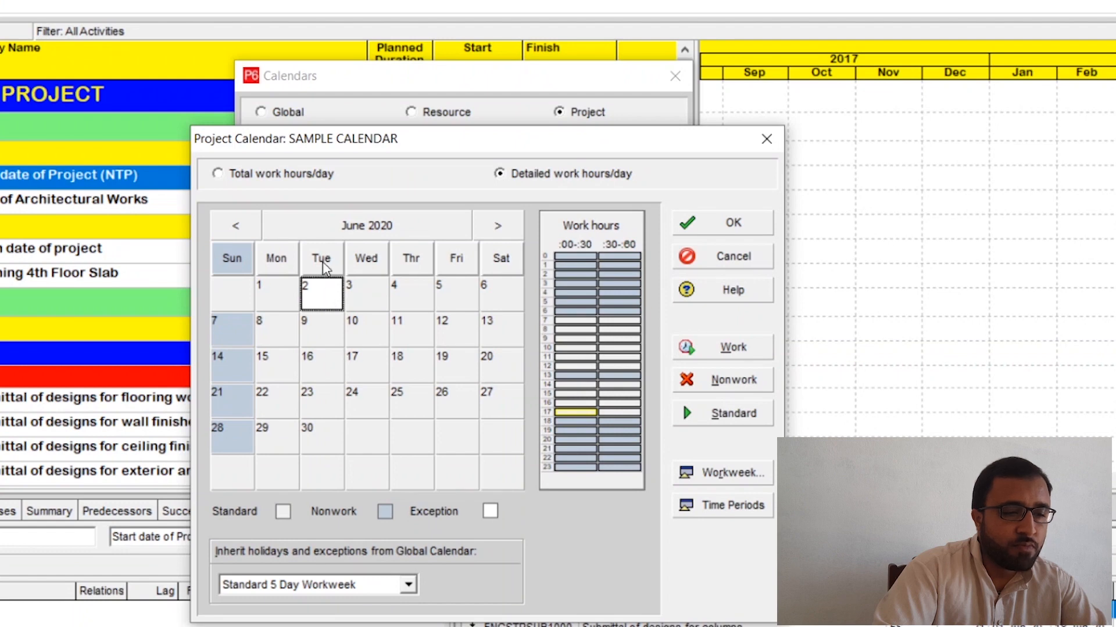
left_click(325, 266)
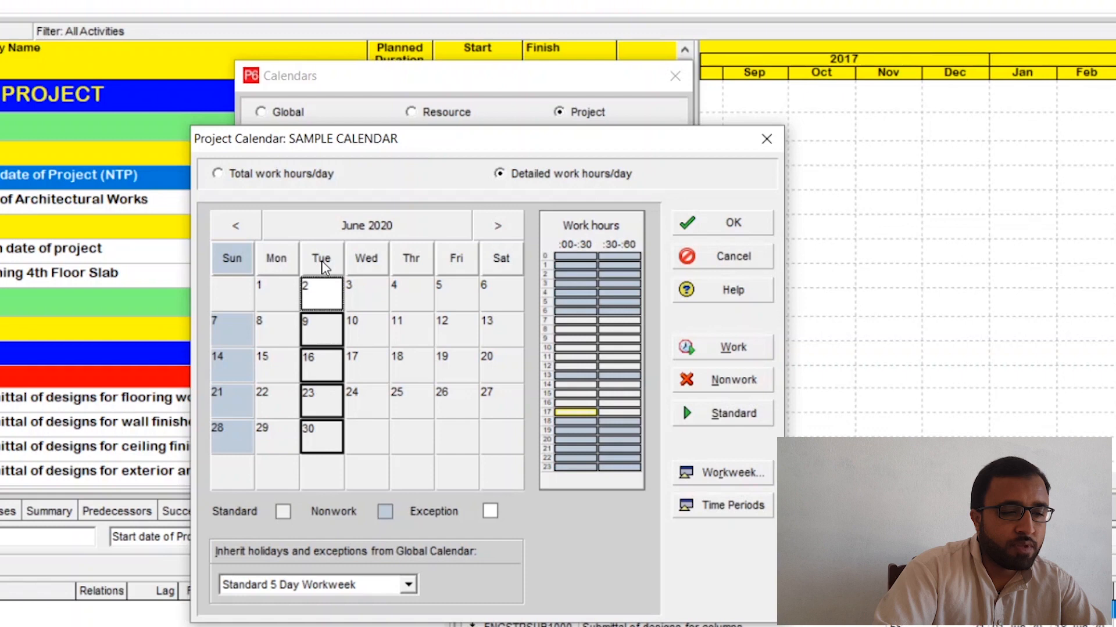
left_click(328, 328)
left_click(327, 354)
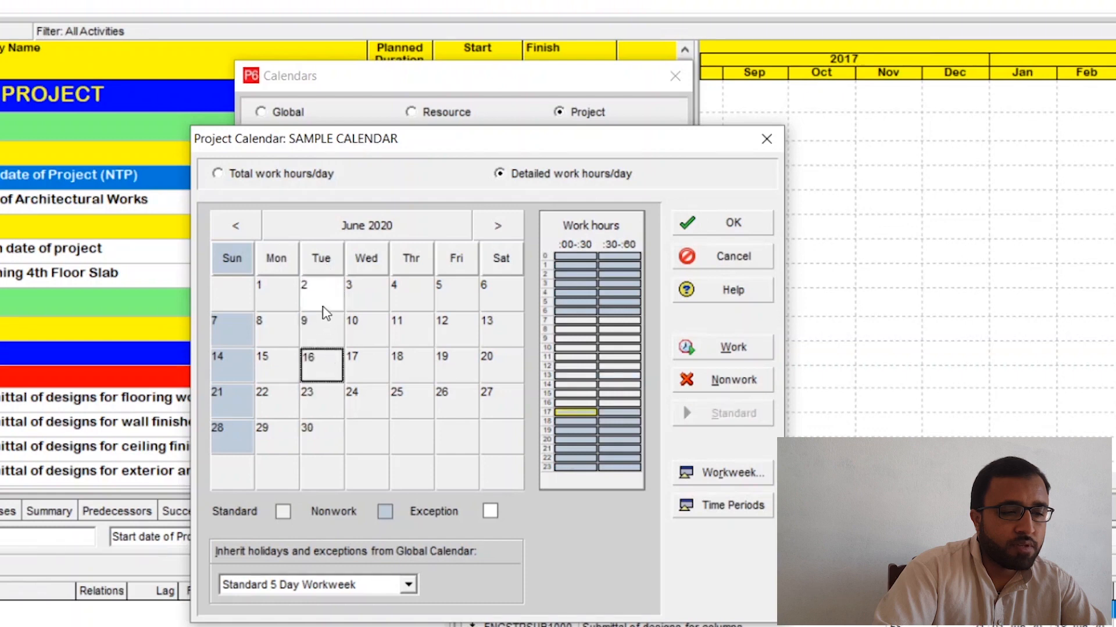
Step: For all Tuesdays, make the 13:00 hour nonwork and the 17:00 hour work time
left_click(323, 260)
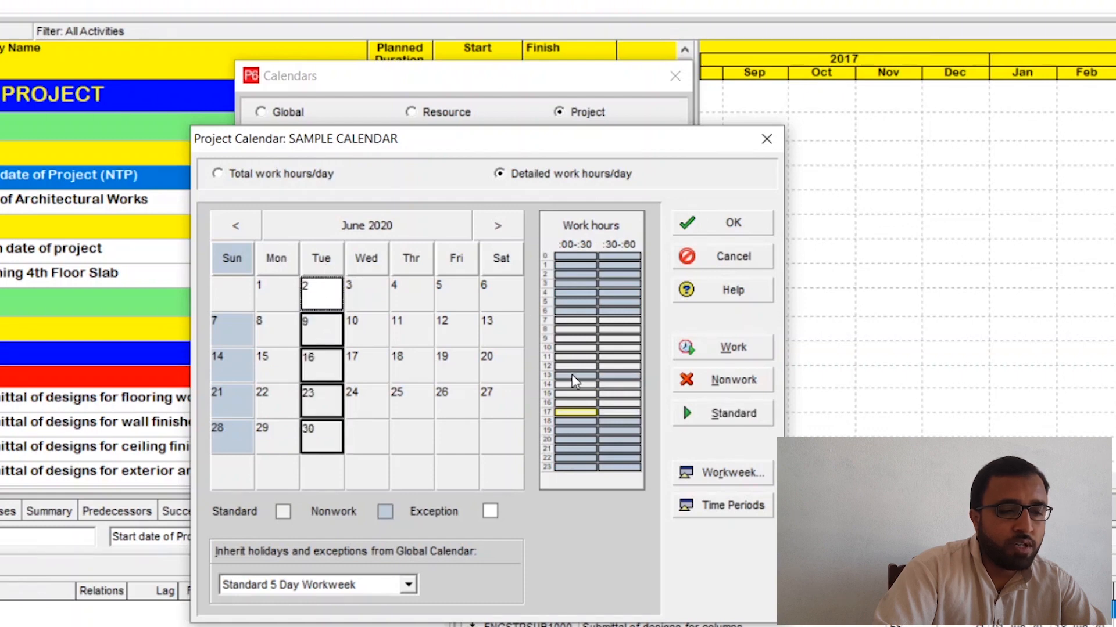
left_click(568, 322)
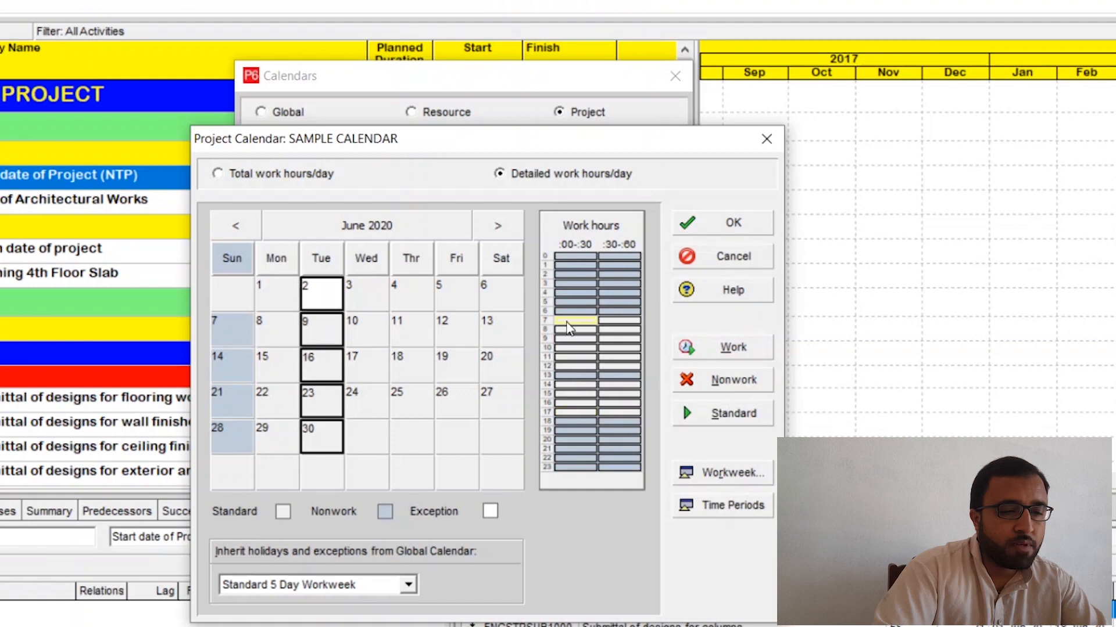
left_click_drag(578, 376, 620, 378)
left_click(724, 383)
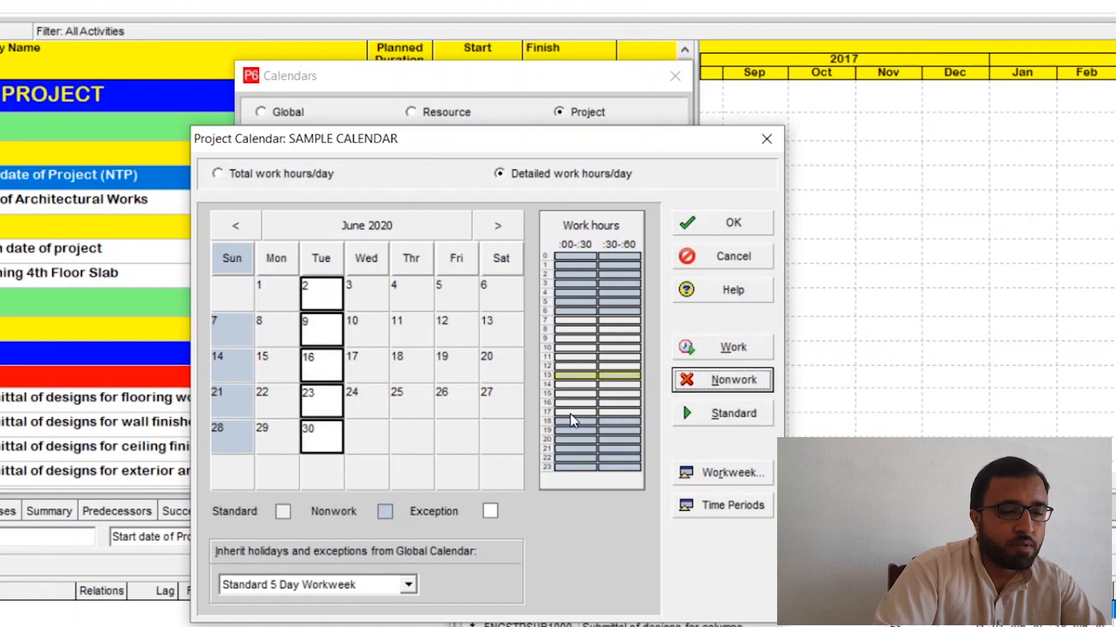
left_click_drag(570, 414, 613, 415)
left_click(733, 349)
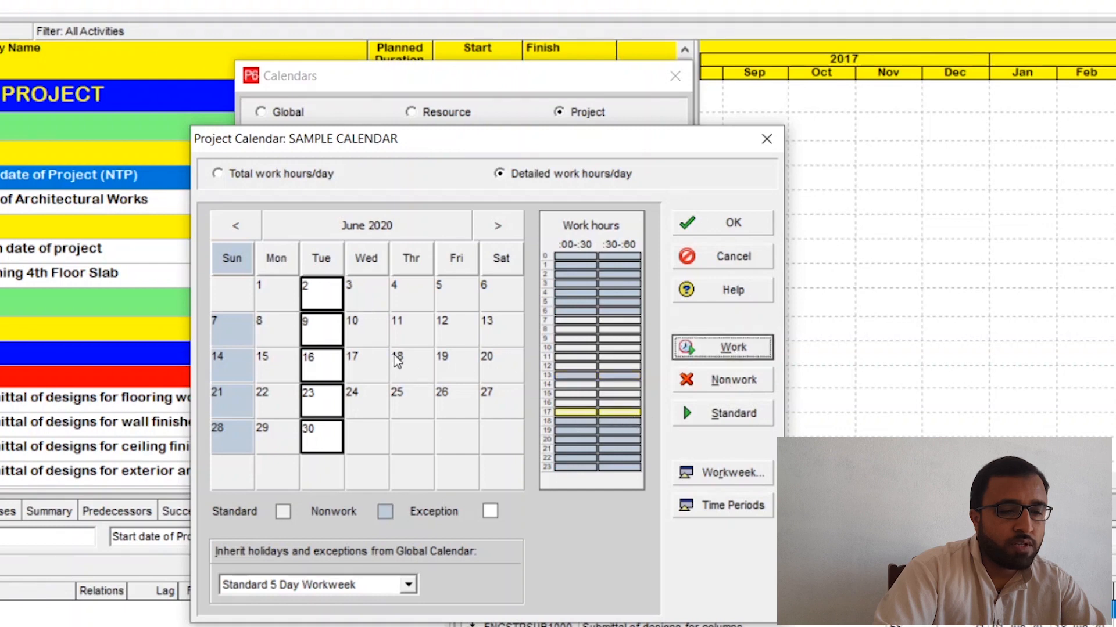
Step: Check the detailed work hours of Tuesdays 16, 9 and 30 June and Wednesday 24 June
left_click(333, 368)
left_click(330, 338)
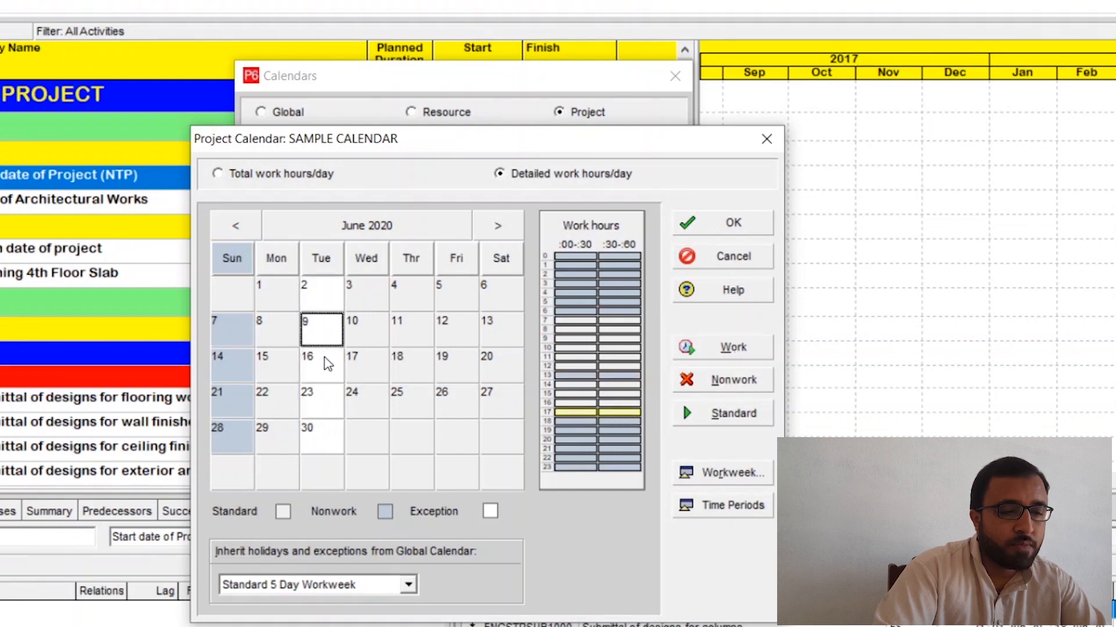
left_click(324, 437)
left_click(359, 403)
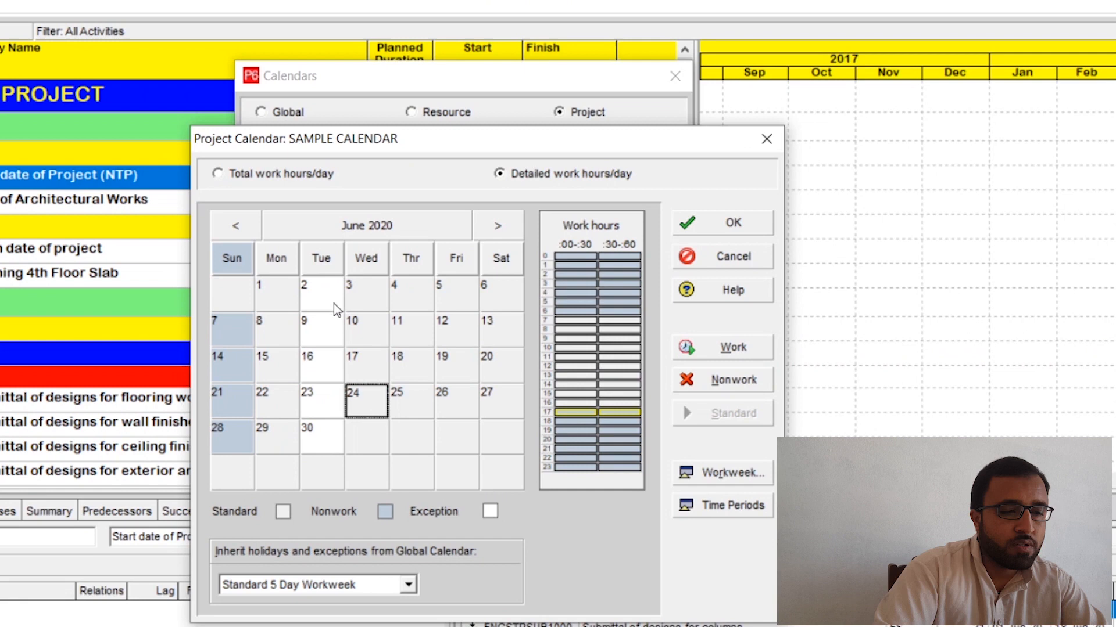
Step: Compare the detailed work hours of all Tuesdays with those of all Wednesdays
left_click(324, 265)
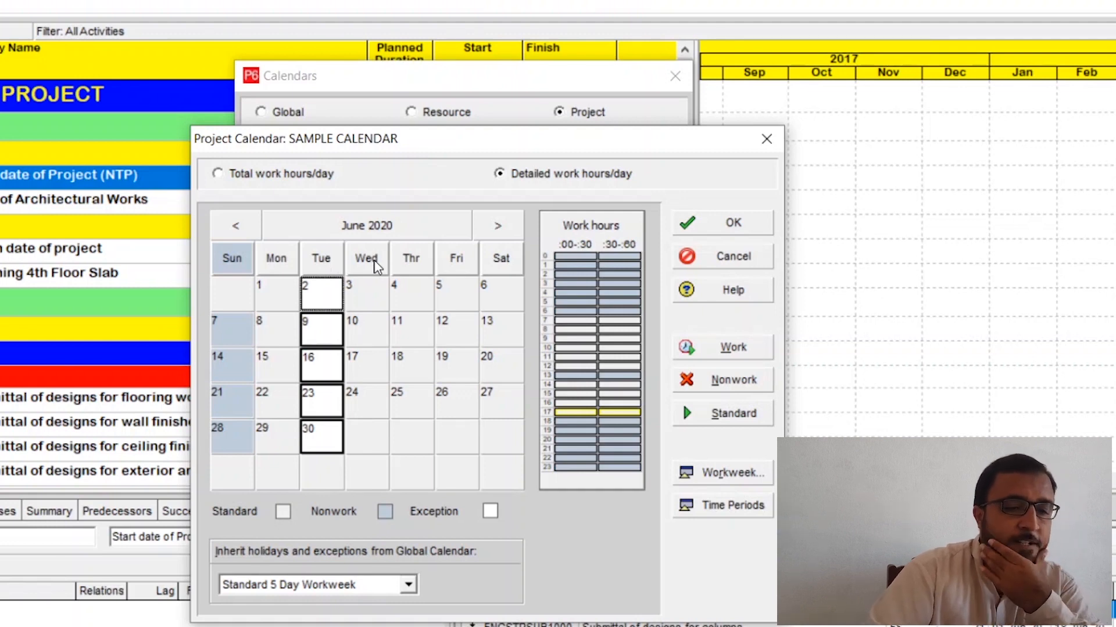
left_click(712, 416)
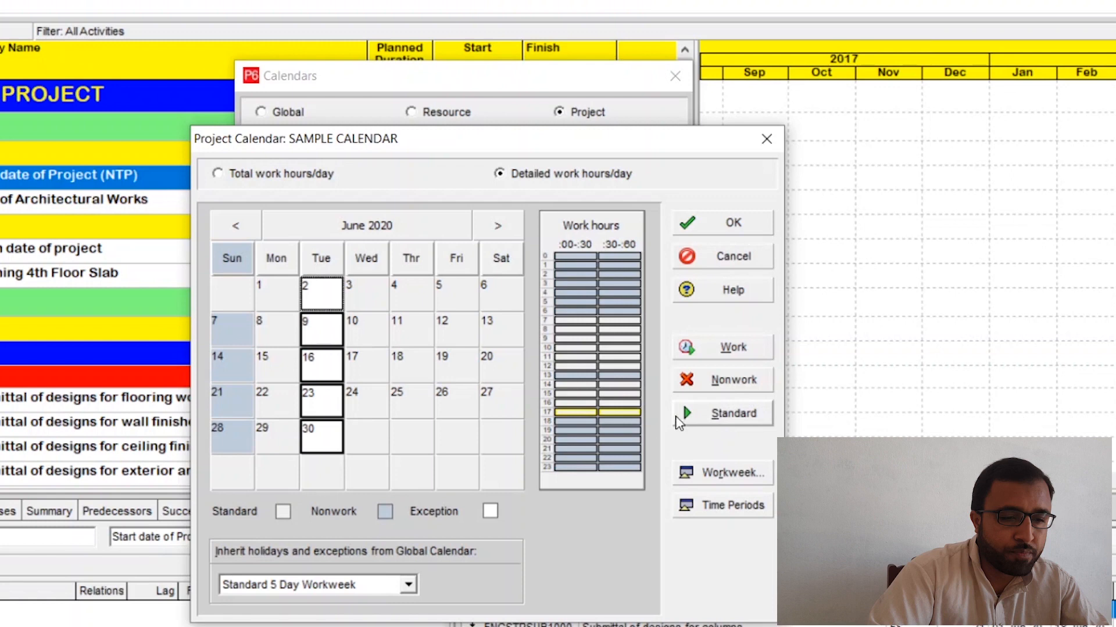
left_click(619, 403)
left_click(361, 265)
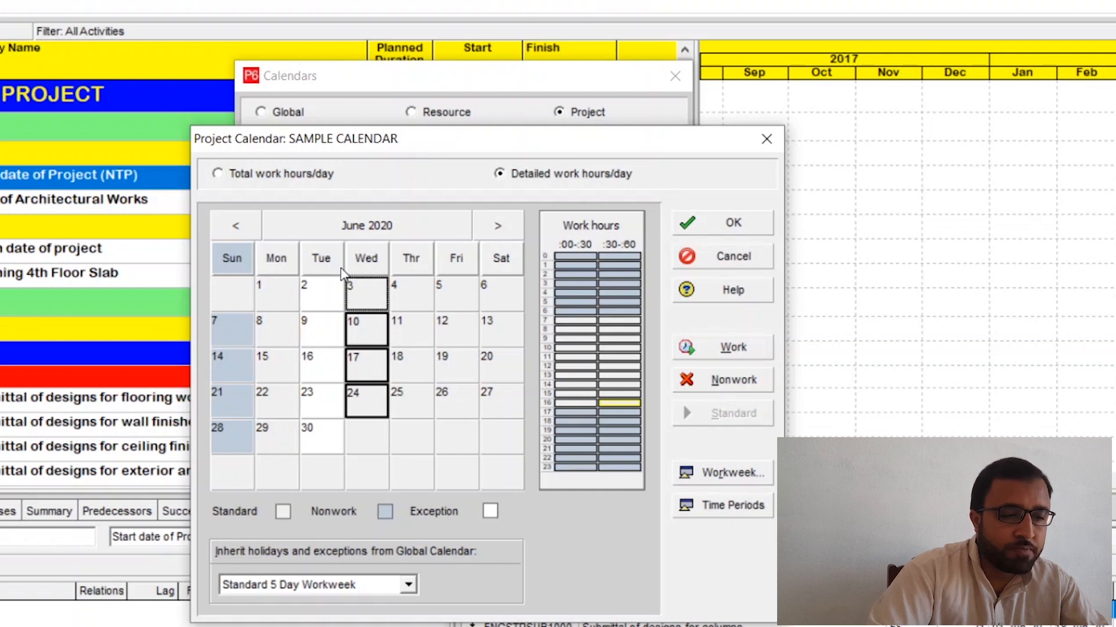
left_click(396, 263)
left_click(379, 262)
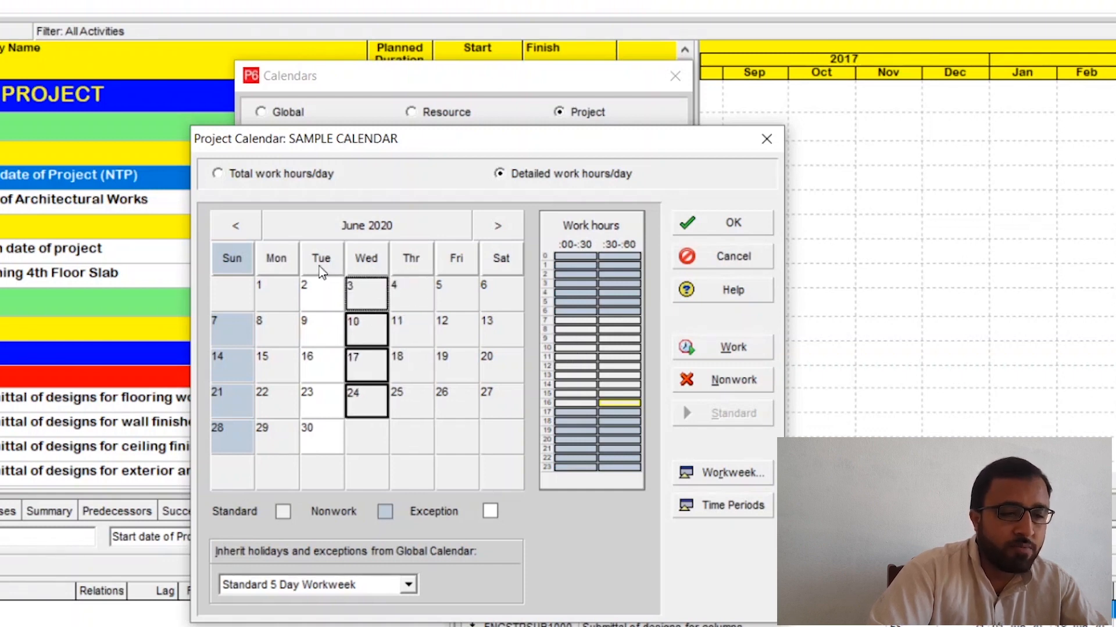
left_click(319, 287)
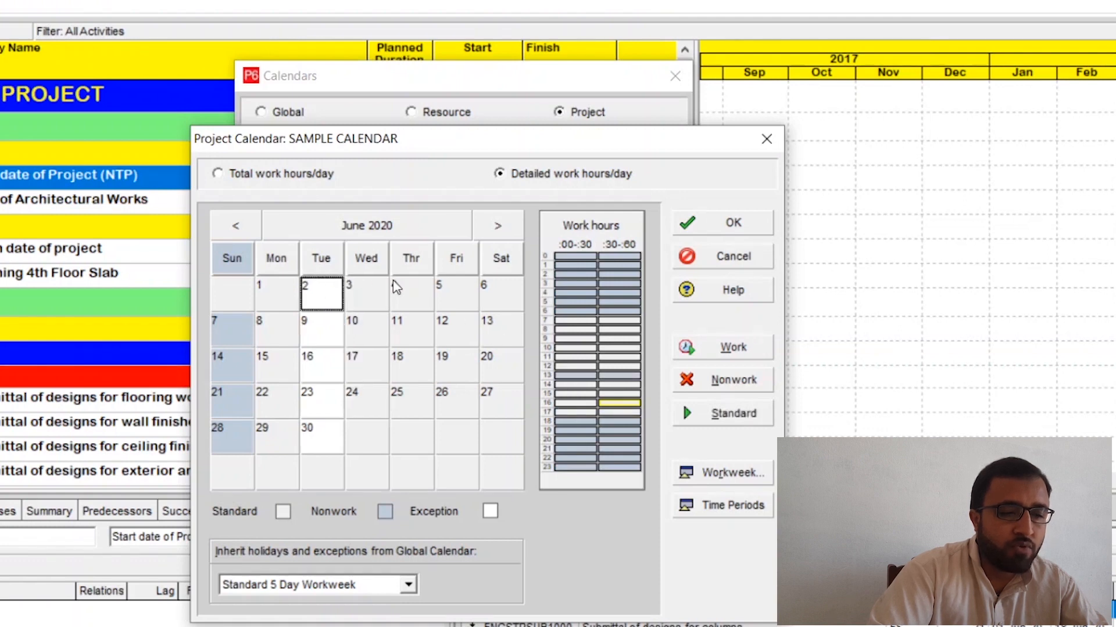
Step: For all Wednesdays in June 2020, make the 13:00 hour nonwork and the 17:00 hour work time
left_click(356, 268)
left_click_drag(576, 377, 626, 383)
left_click(733, 380)
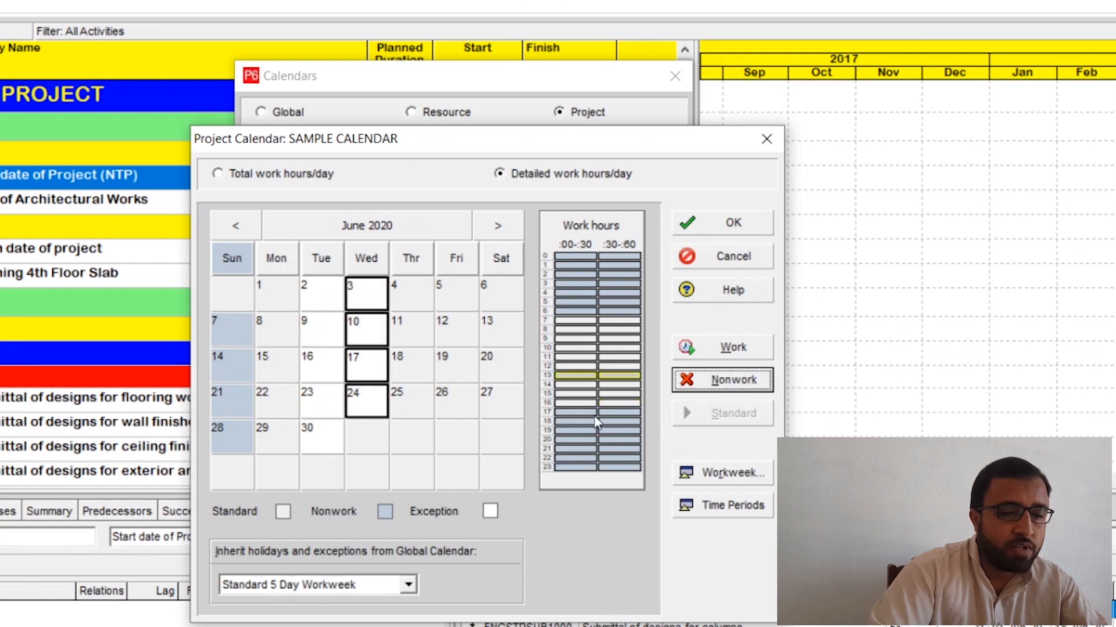
left_click(580, 414)
left_click(580, 413)
left_click(607, 414)
left_click(577, 413)
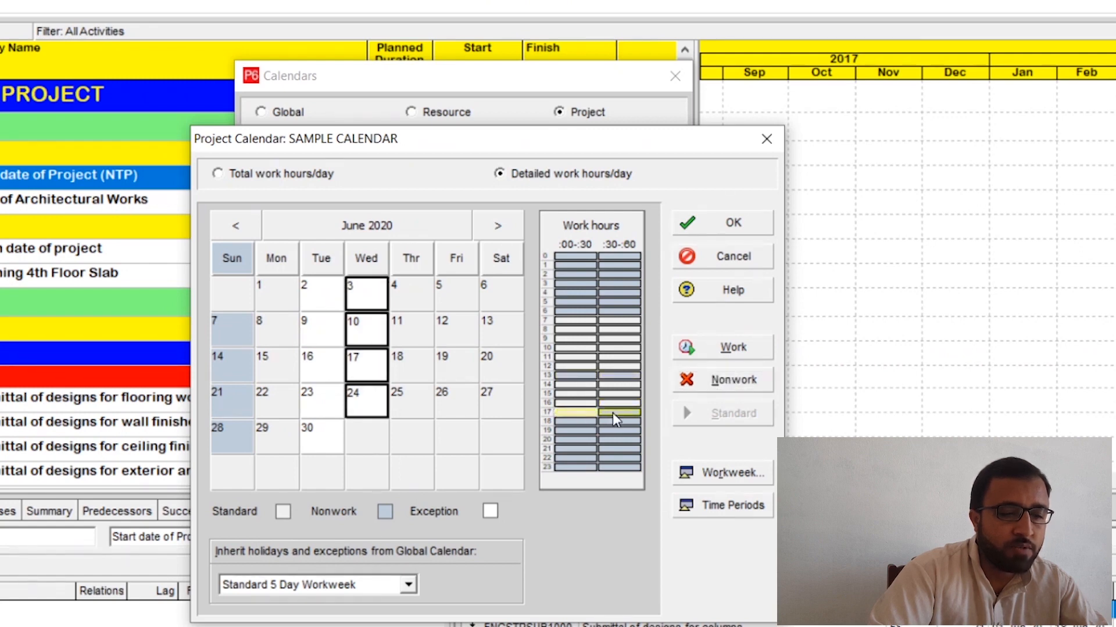
left_click(614, 413)
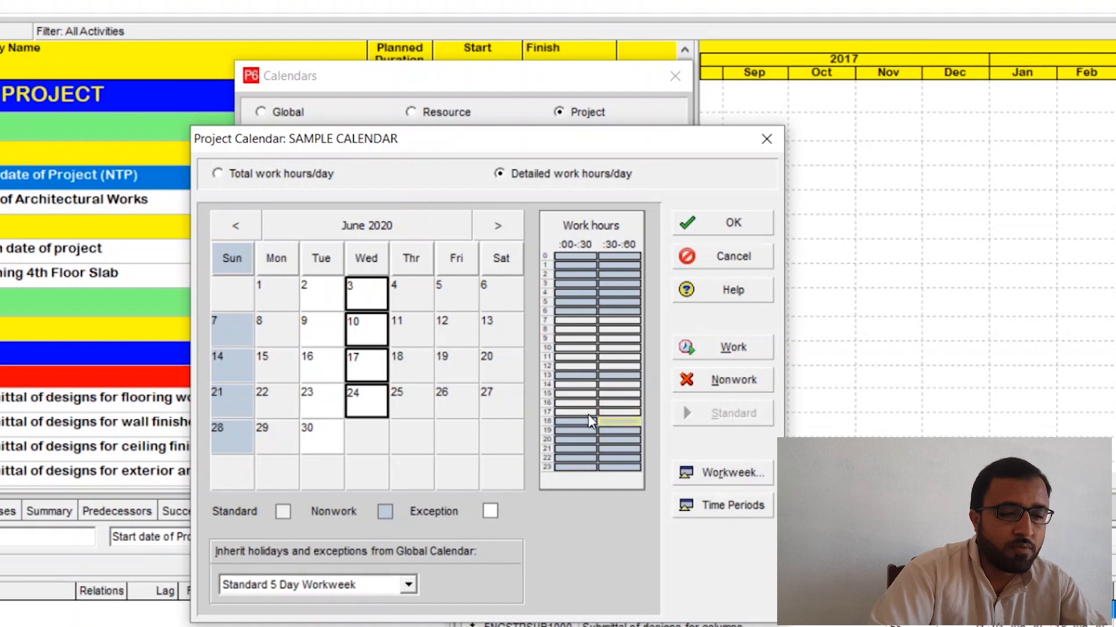
Step: For all Thursdays in June 2020, make the 13:00 hour nonwork and the 17:00 hour work time
left_click(413, 262)
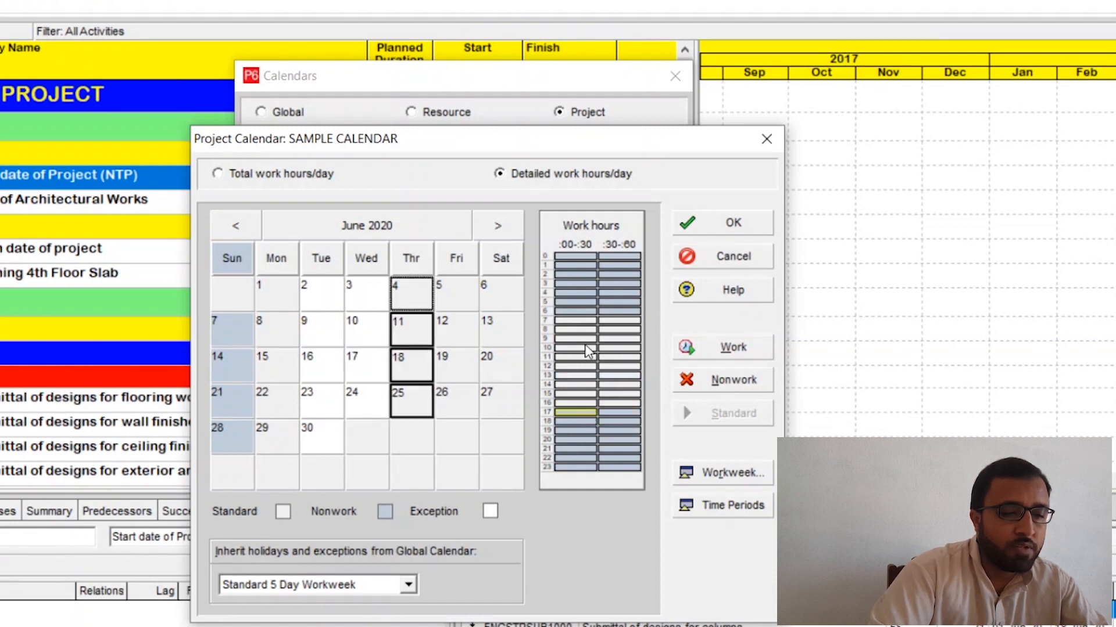
left_click_drag(575, 377, 608, 378)
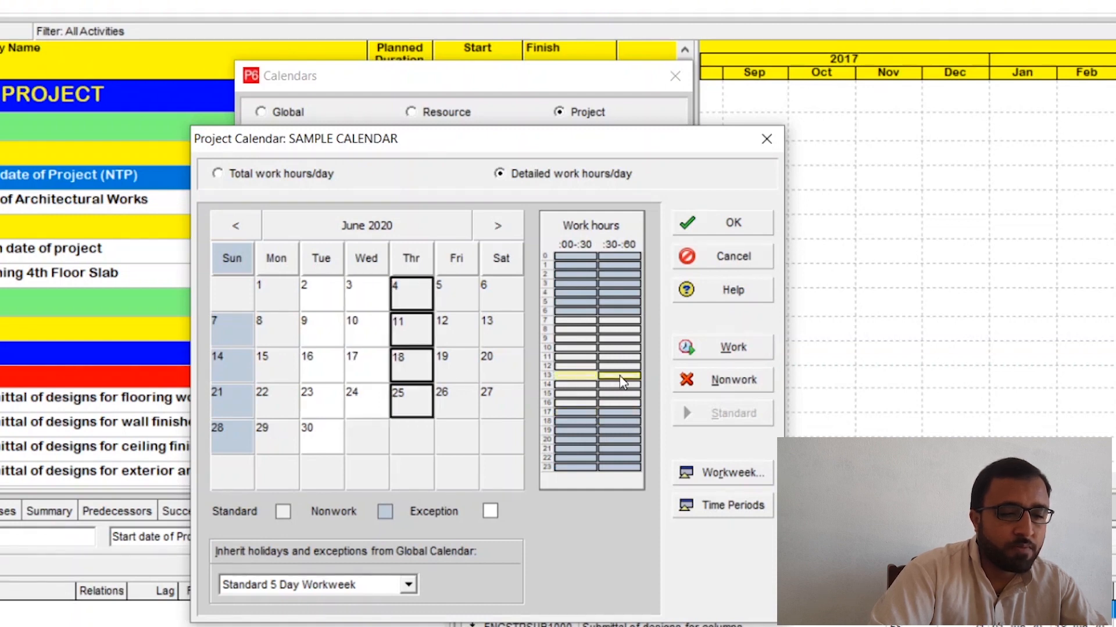
left_click(694, 380)
left_click_drag(574, 414, 612, 422)
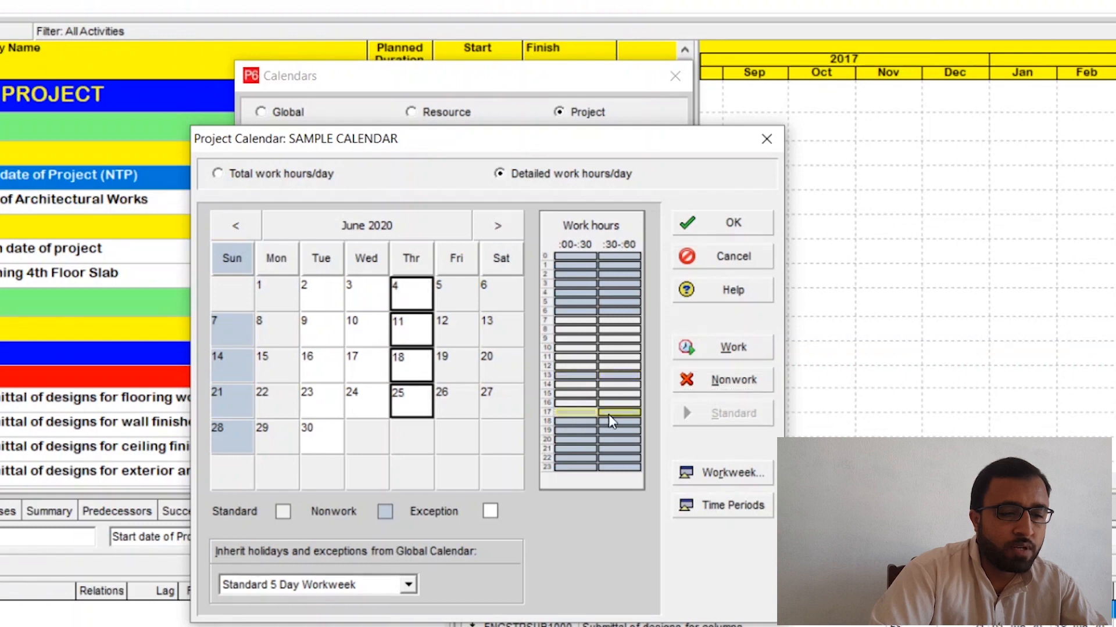
left_click(715, 350)
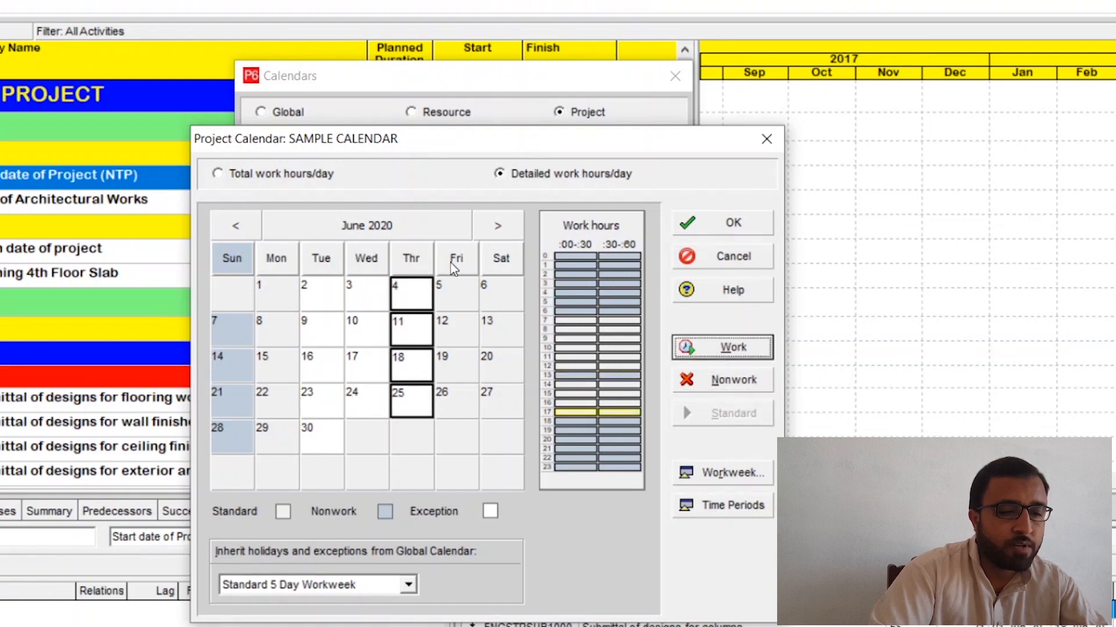
Step: For all Fridays in June 2020, make the 13:00 hour nonwork and the 17:00 hour work time
left_click(451, 263)
left_click_drag(573, 375, 618, 376)
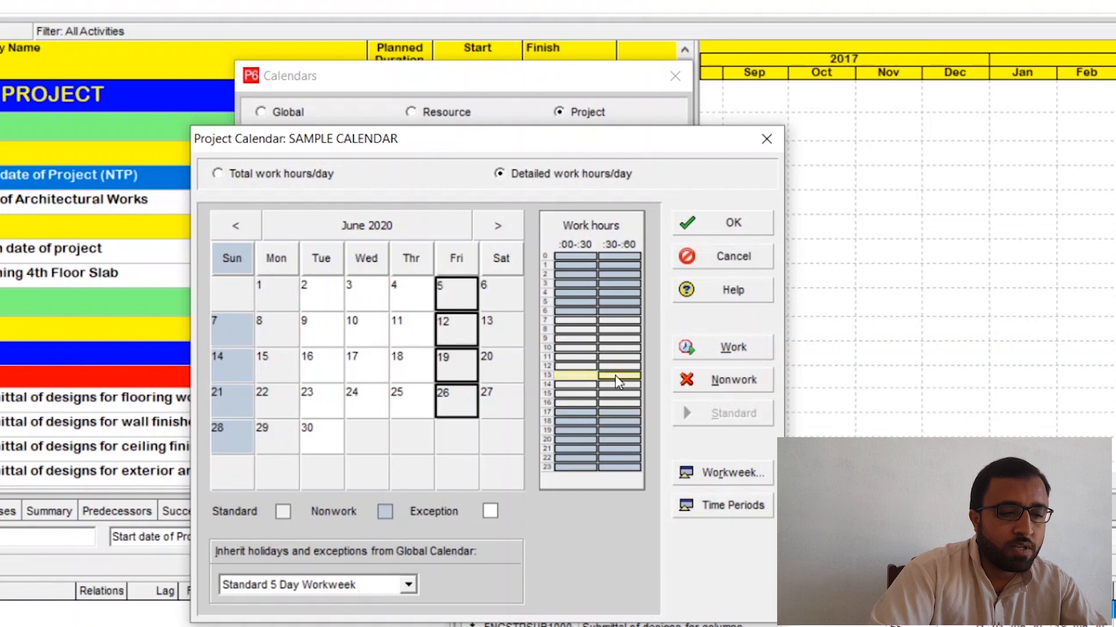
left_click(708, 383)
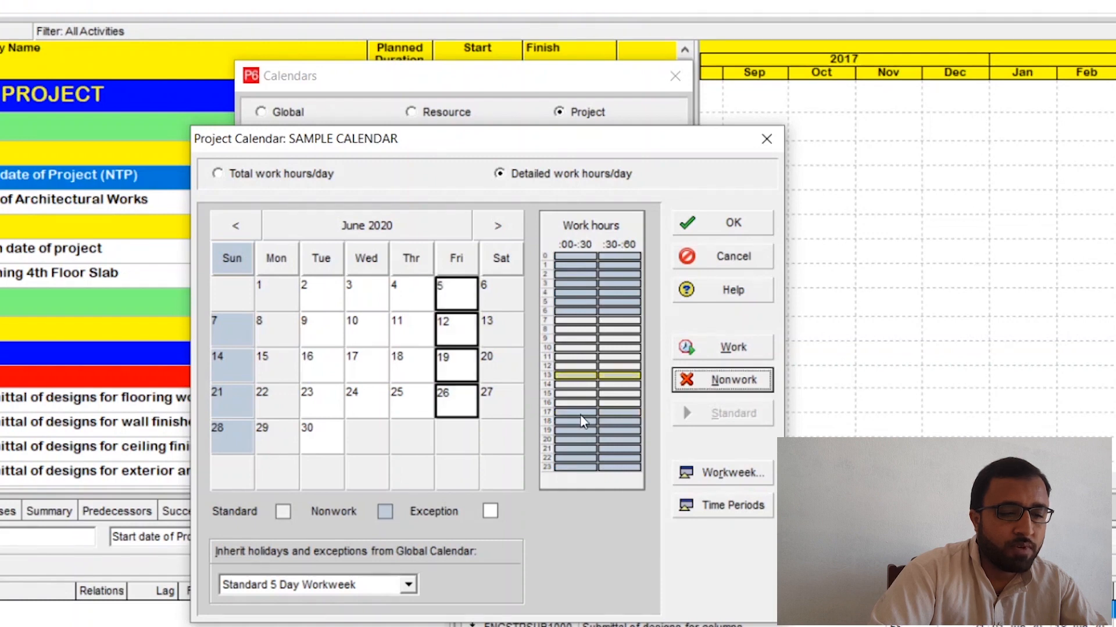
left_click_drag(581, 416, 622, 413)
left_click(731, 348)
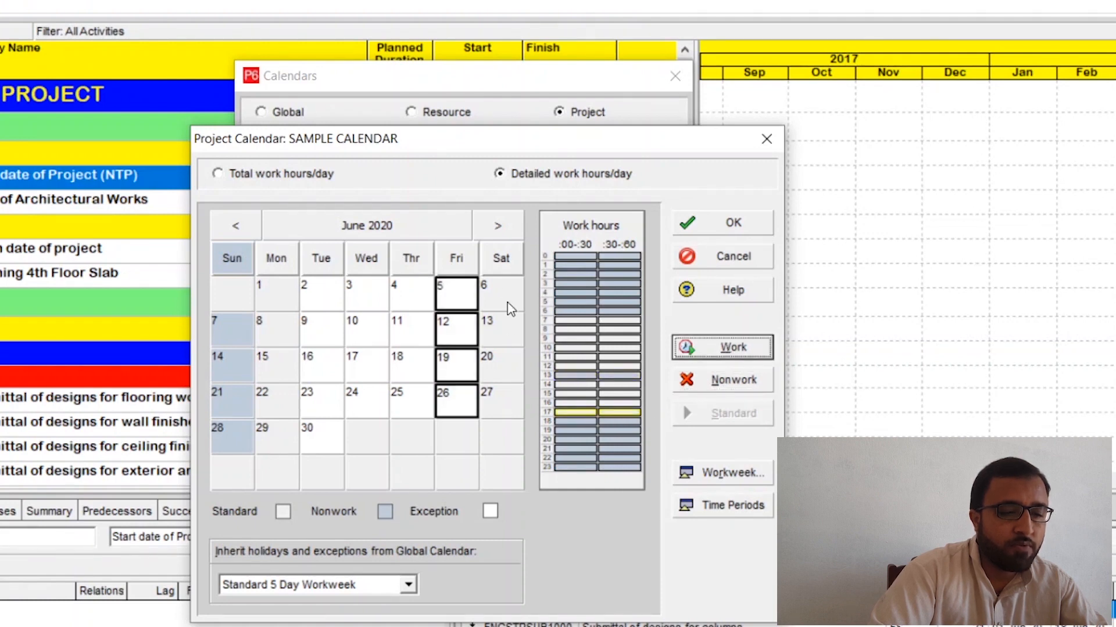
Step: For all Saturdays in June 2020, make the 13:00 hour nonwork and the 17:00 hour work time
left_click(503, 259)
left_click_drag(574, 377, 621, 378)
left_click(731, 380)
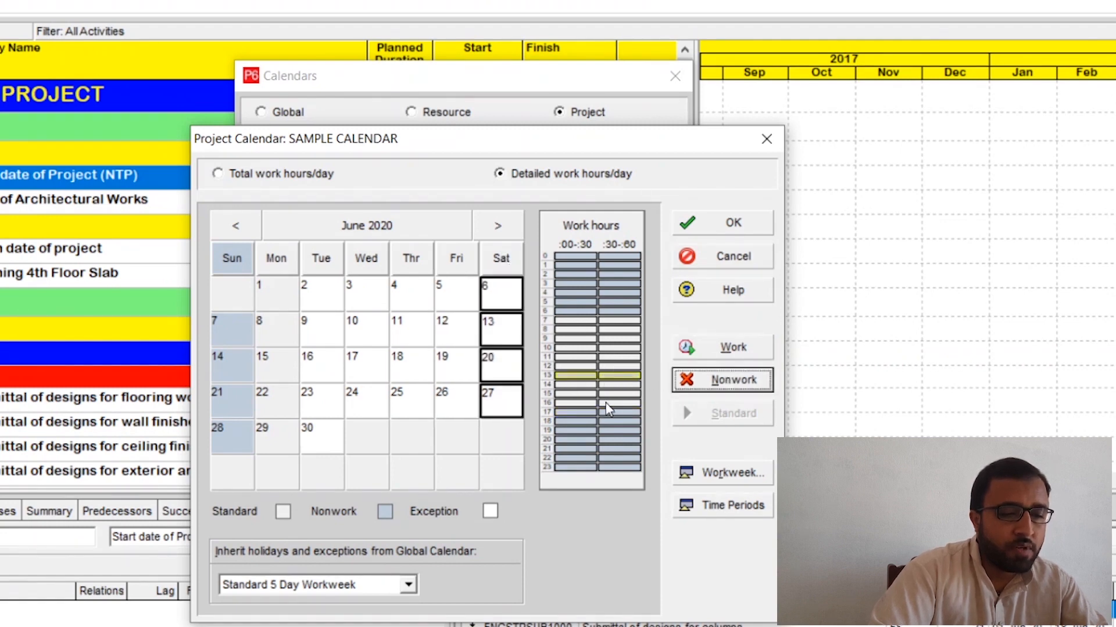
left_click_drag(574, 410, 623, 413)
left_click(710, 351)
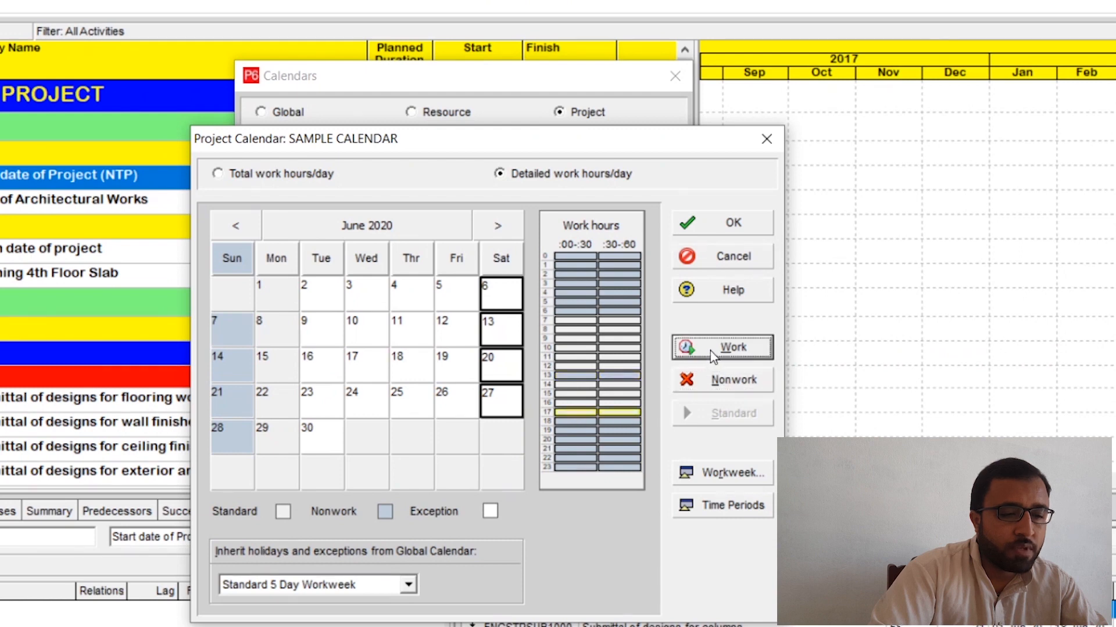
Step: Make the 13:00 hour nonwork for all Monday-to-Saturday dates in July 2020 at once
left_click(500, 226)
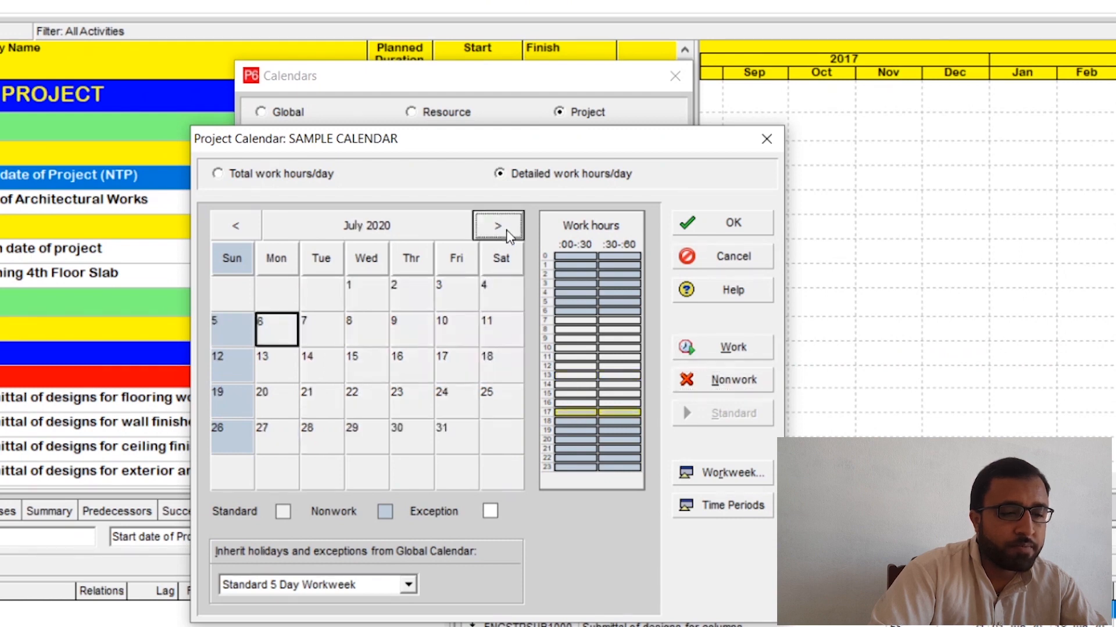
left_click(286, 268)
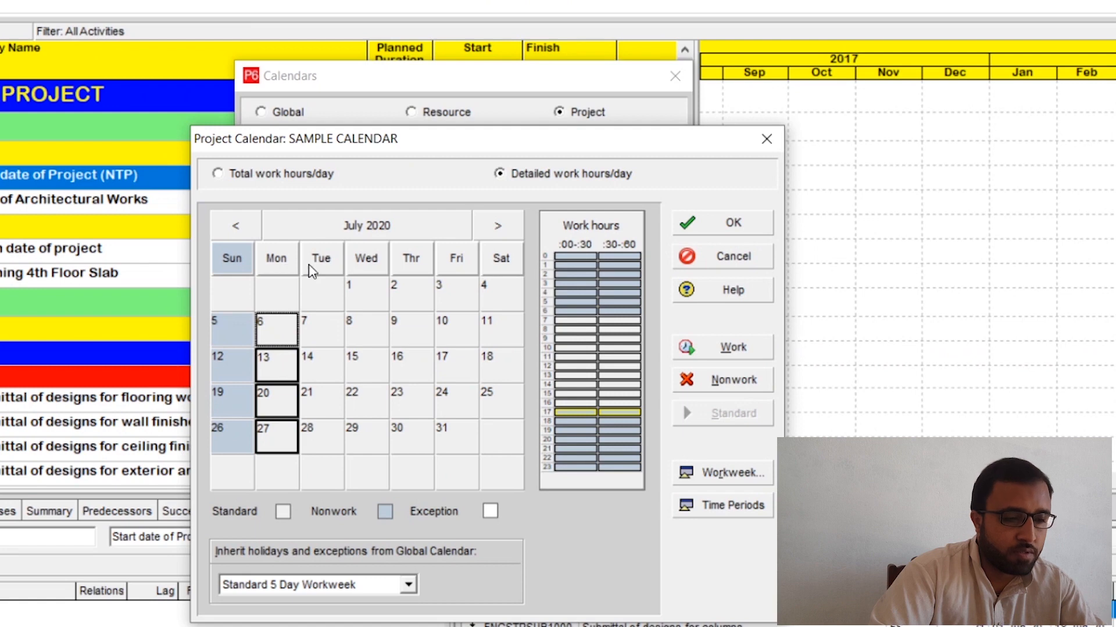
left_click(313, 268, "ctrl")
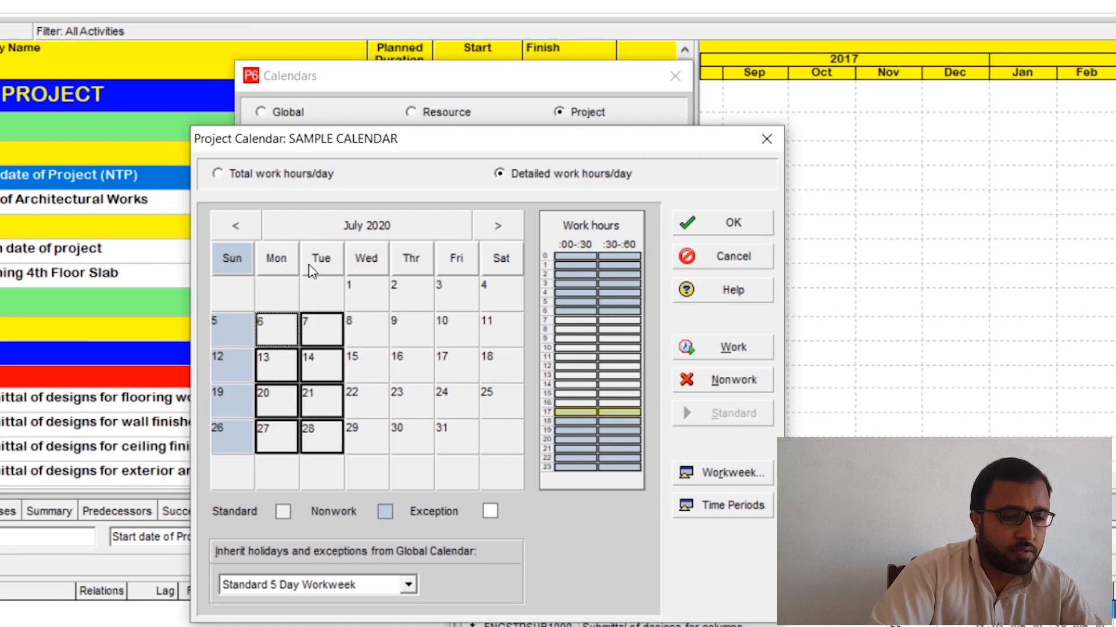
left_click(372, 271, "ctrl")
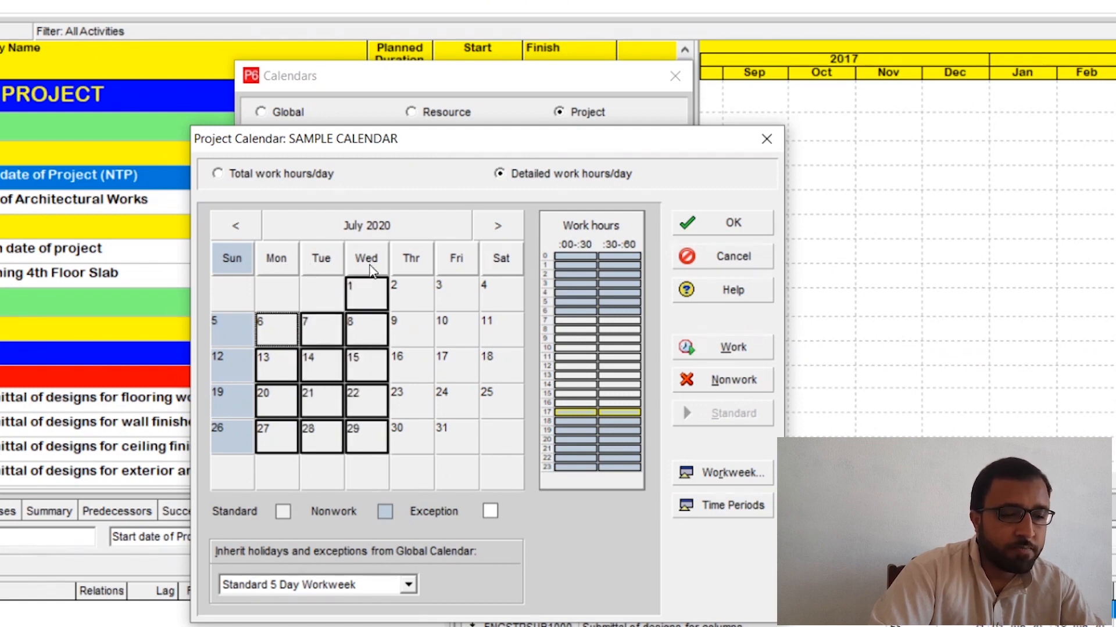
left_click(405, 269, "ctrl")
left_click(456, 259, "ctrl")
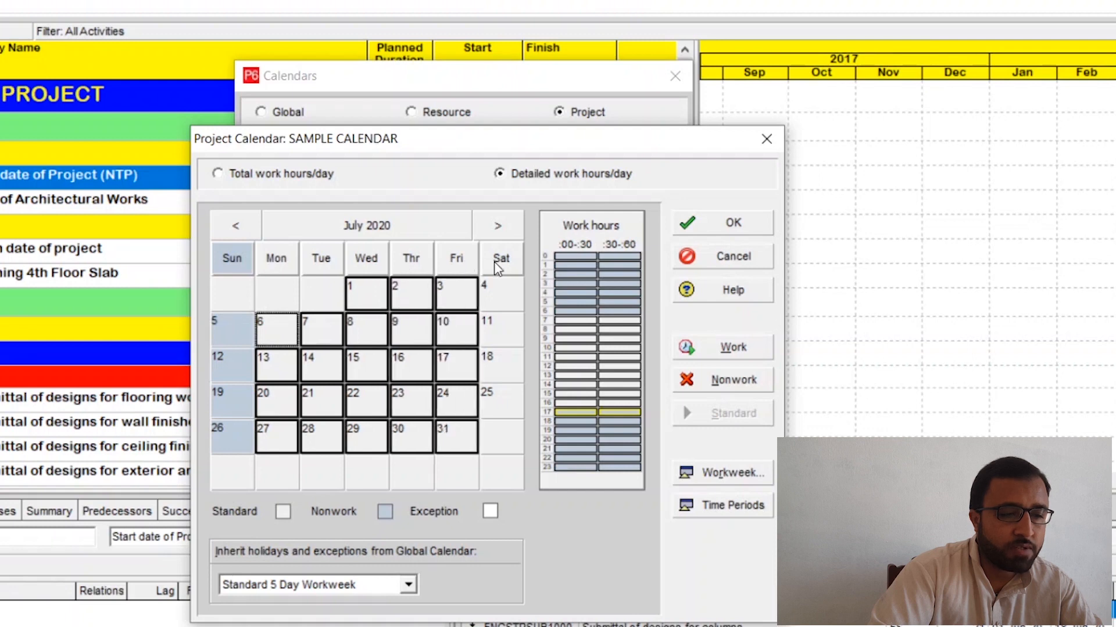
left_click(501, 261, "ctrl")
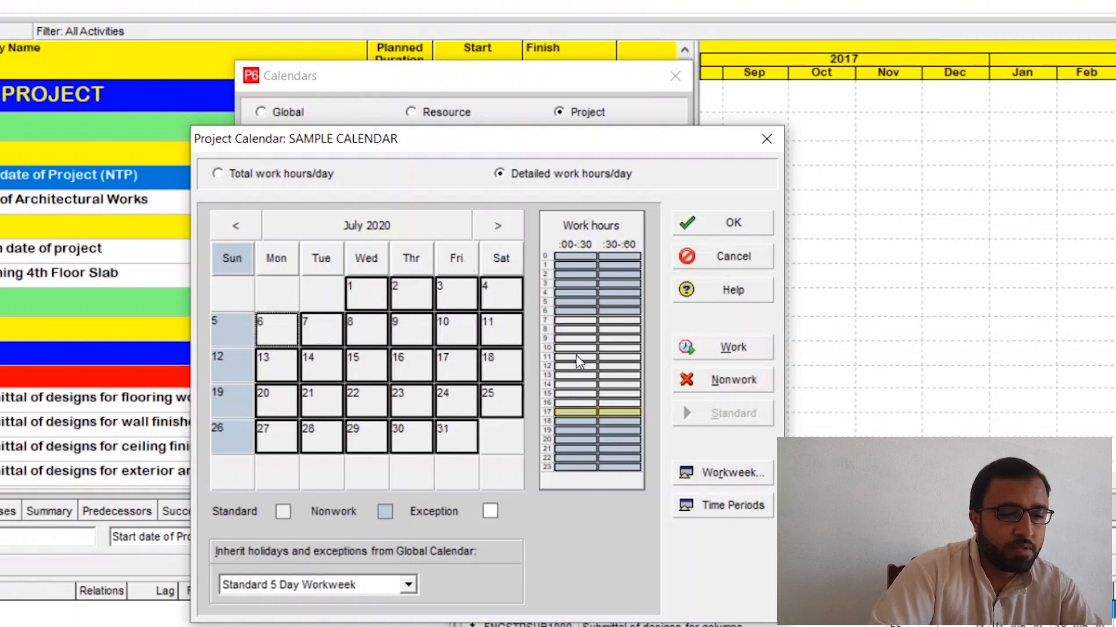
left_click_drag(562, 377, 617, 376)
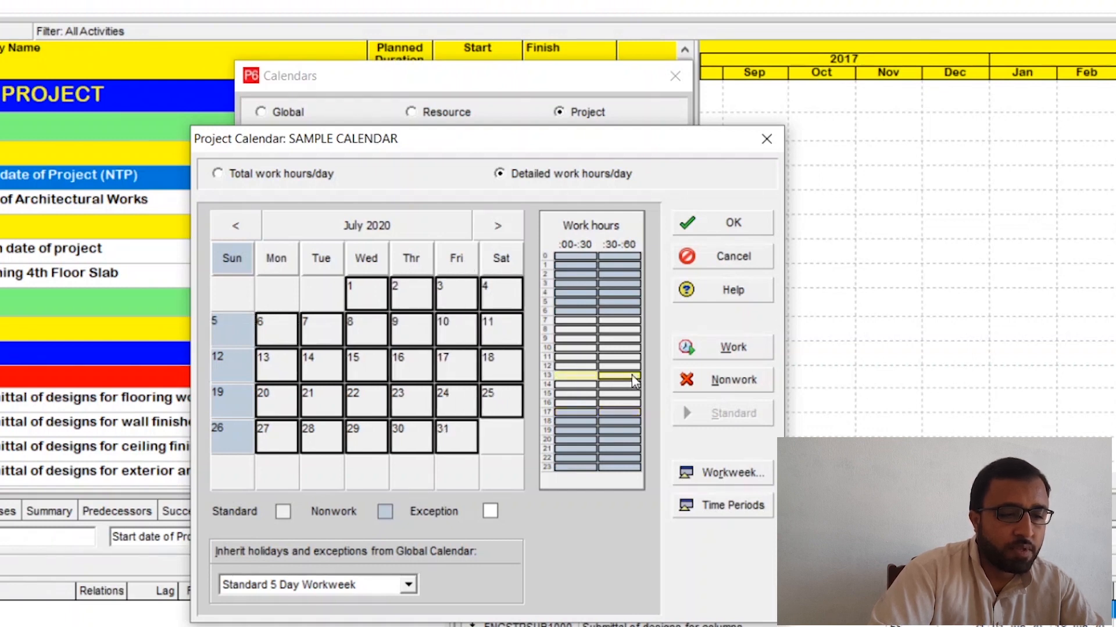
left_click(728, 383)
Step: Make the 17:00 hour work time for the selected July 2020 dates and check the hours of 9 July
left_click(571, 422)
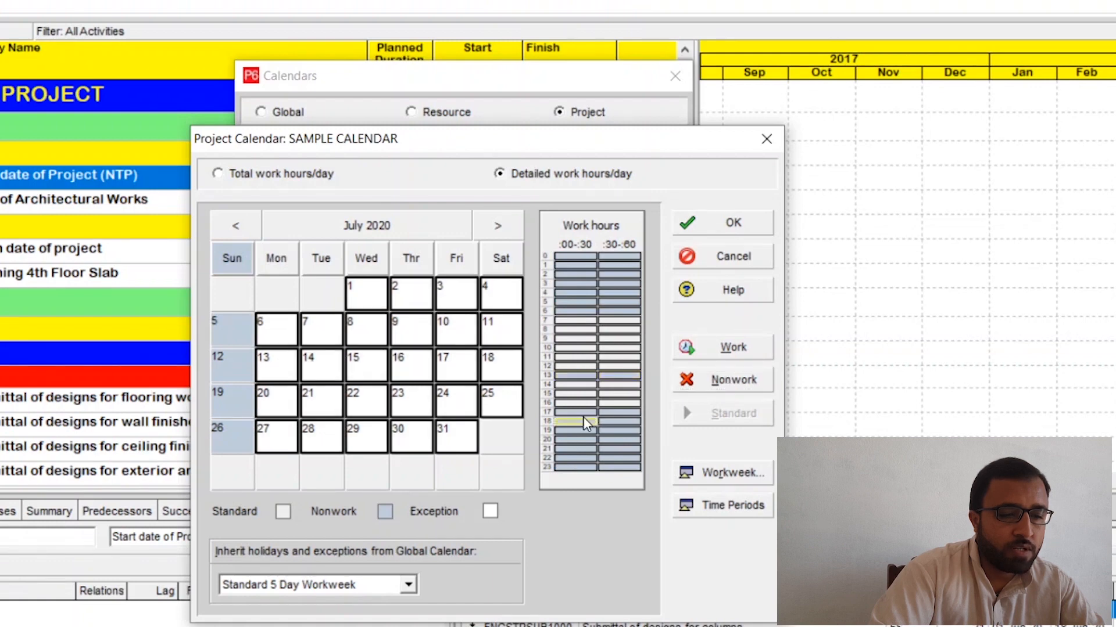
left_click_drag(578, 417, 621, 415)
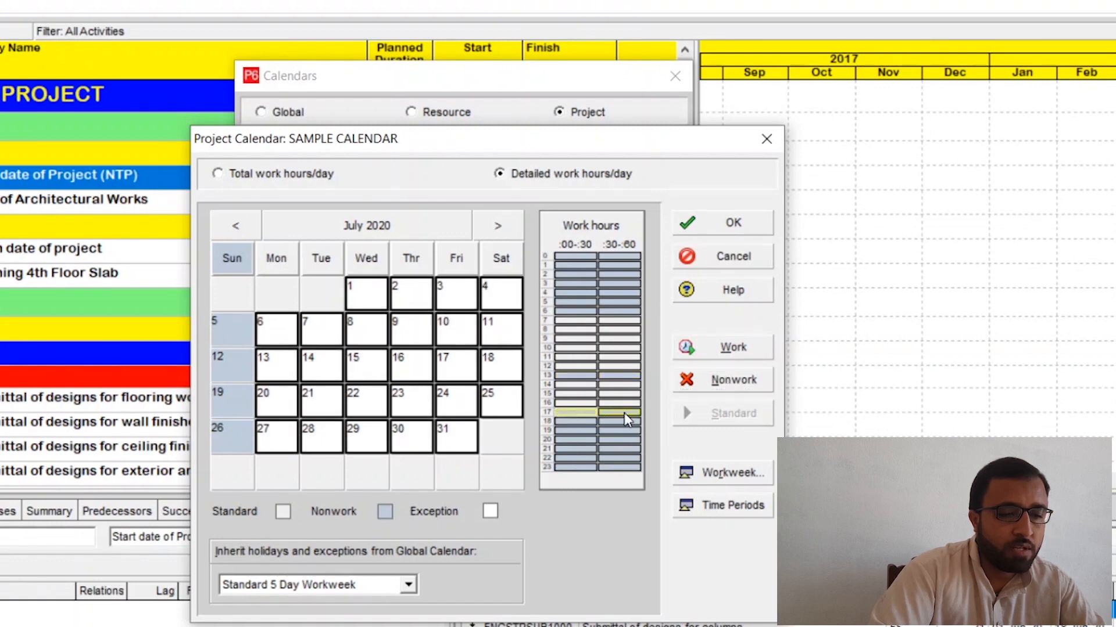
left_click(726, 347)
left_click(459, 338)
left_click(398, 348)
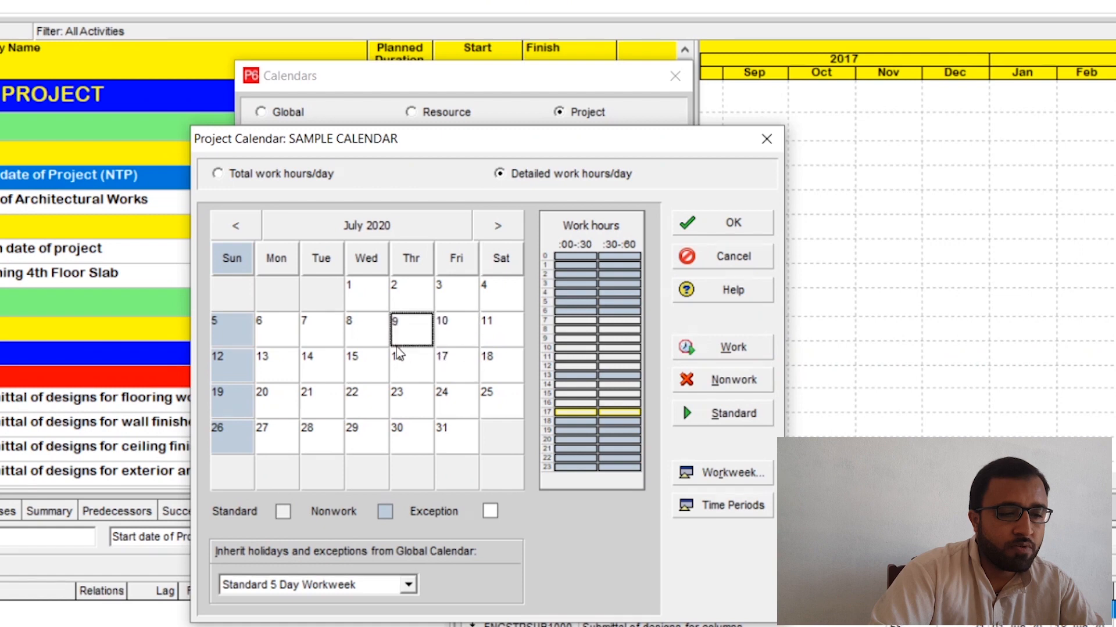
Step: For all Monday-to-Saturday dates in August 2020, make the 13:00 hour nonwork and the 17:00 hour work time
left_click(515, 229)
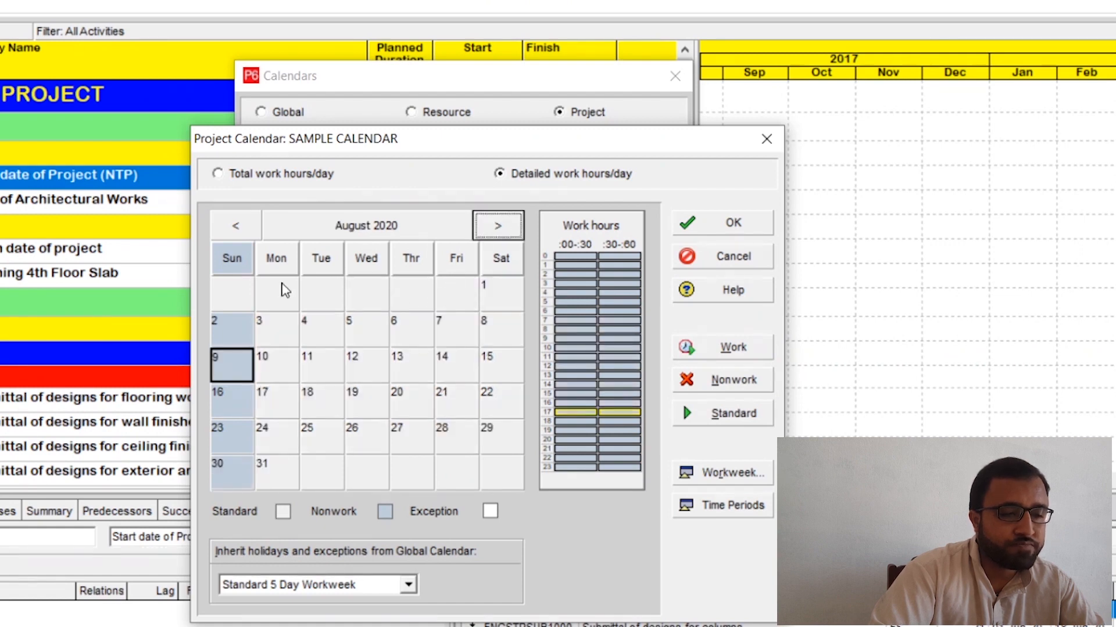
left_click(278, 264)
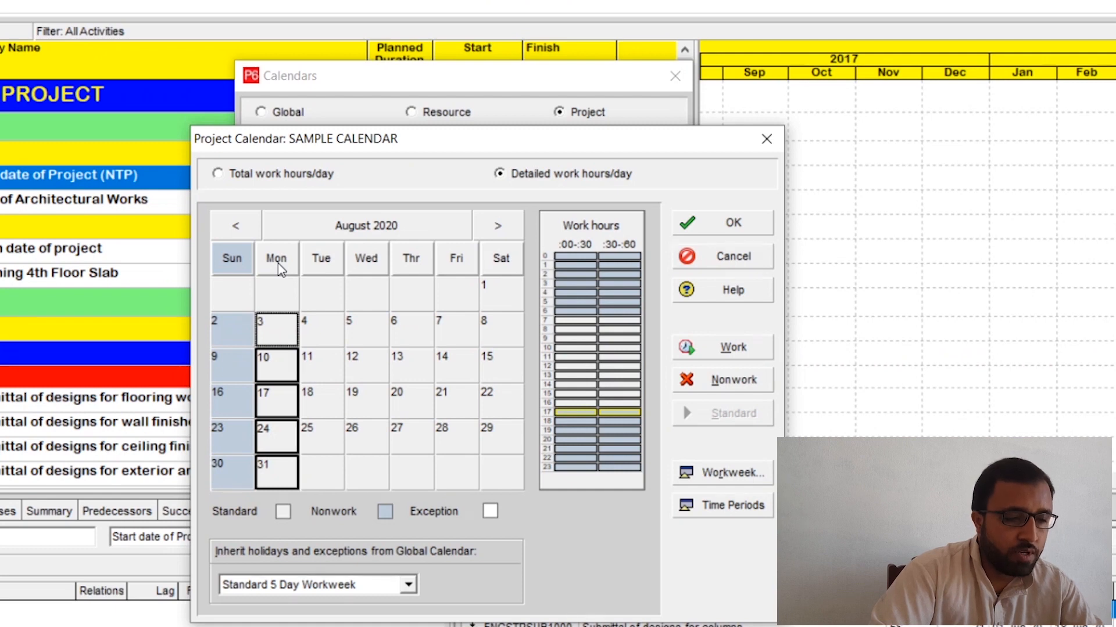
left_click(322, 259, "ctrl")
left_click(383, 269, "ctrl")
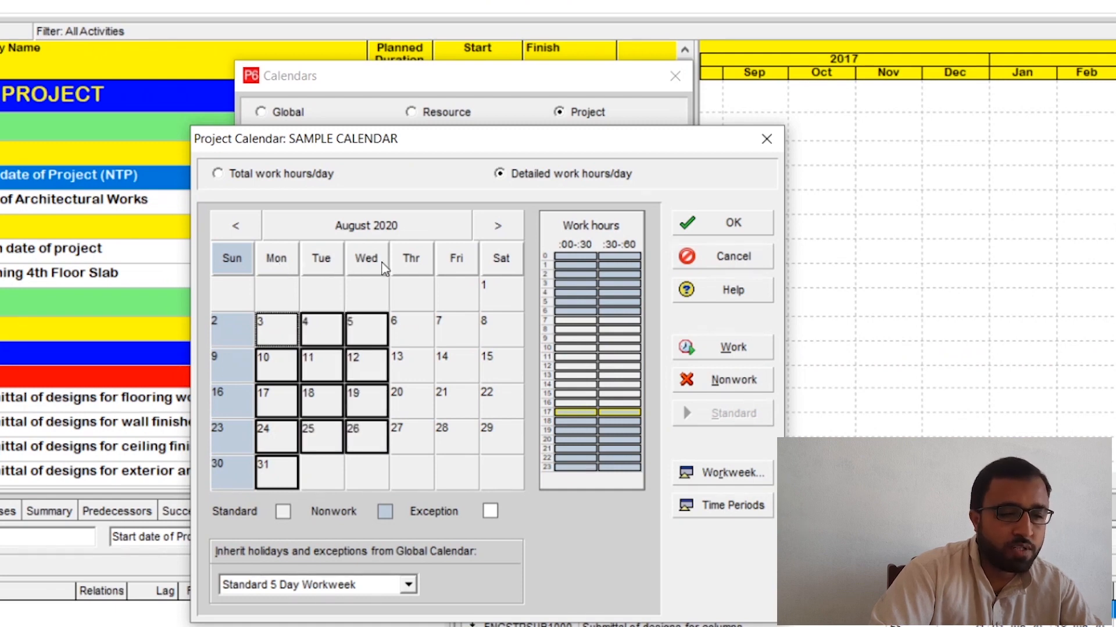
left_click(420, 262, "ctrl")
left_click(444, 263, "ctrl")
left_click(492, 262, "ctrl")
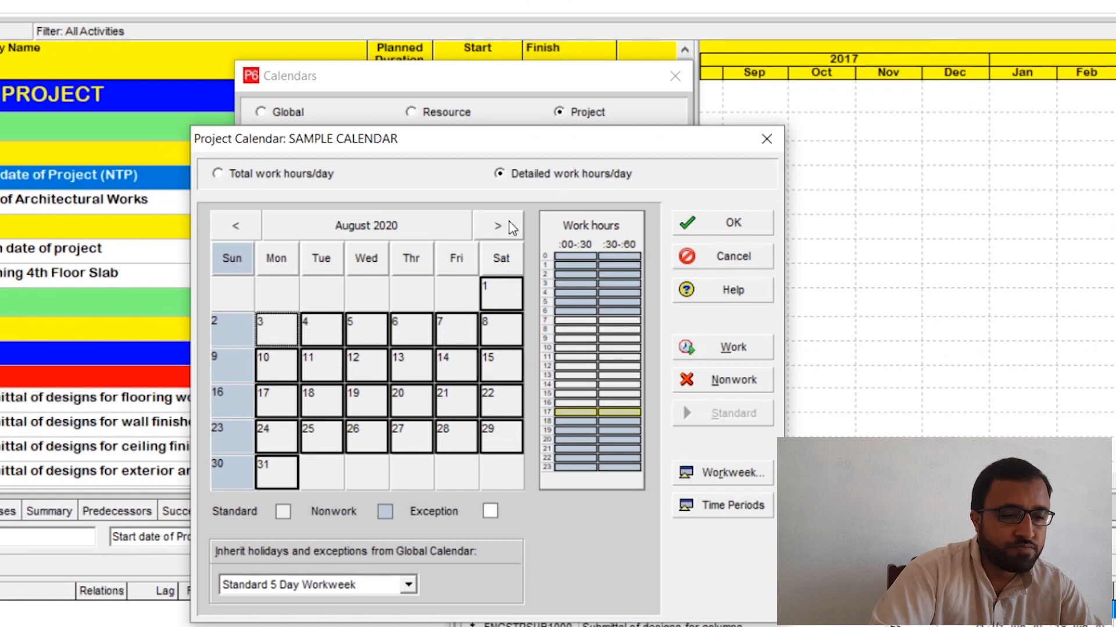
left_click(610, 375)
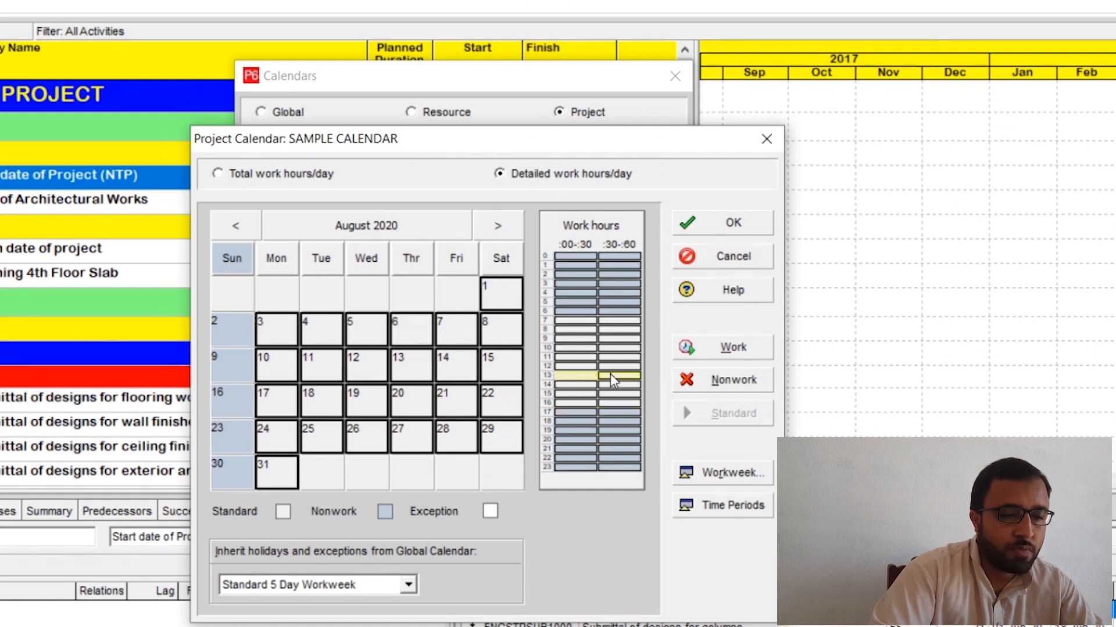
left_click(726, 381)
left_click(567, 413)
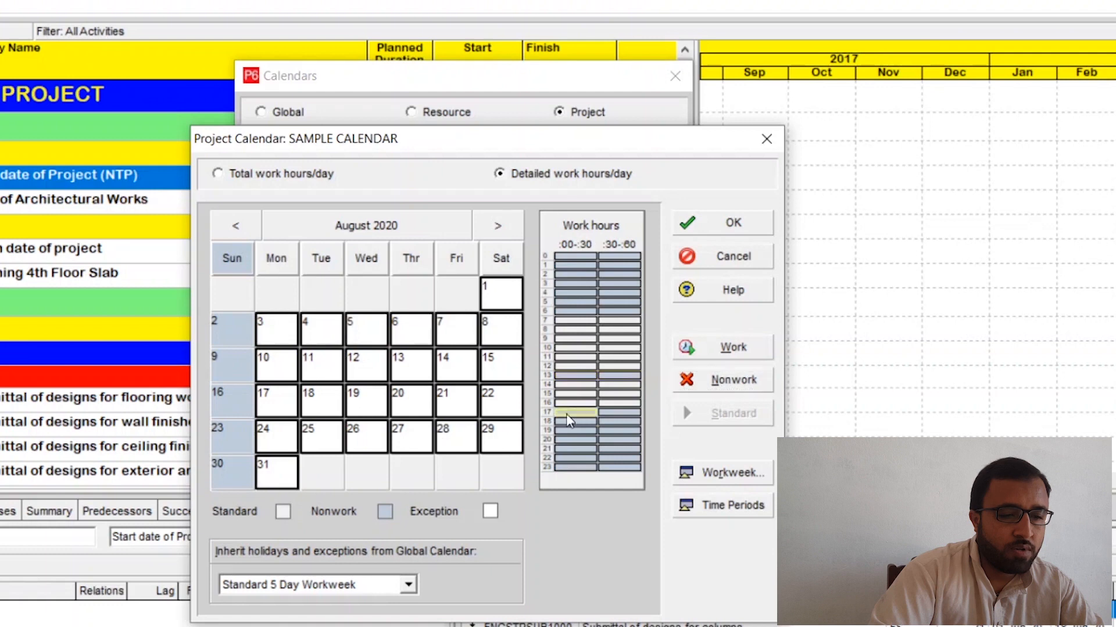
left_click(722, 347)
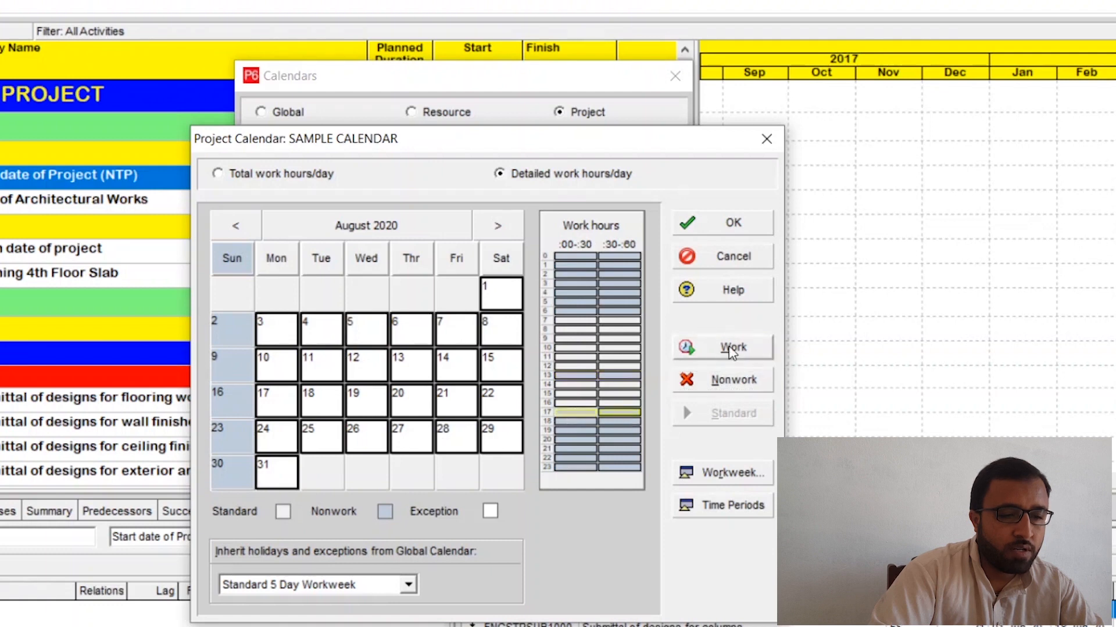
Step: Make the 13:00 hour nonwork for all Monday-to-Saturday dates in September 2020
left_click(499, 226)
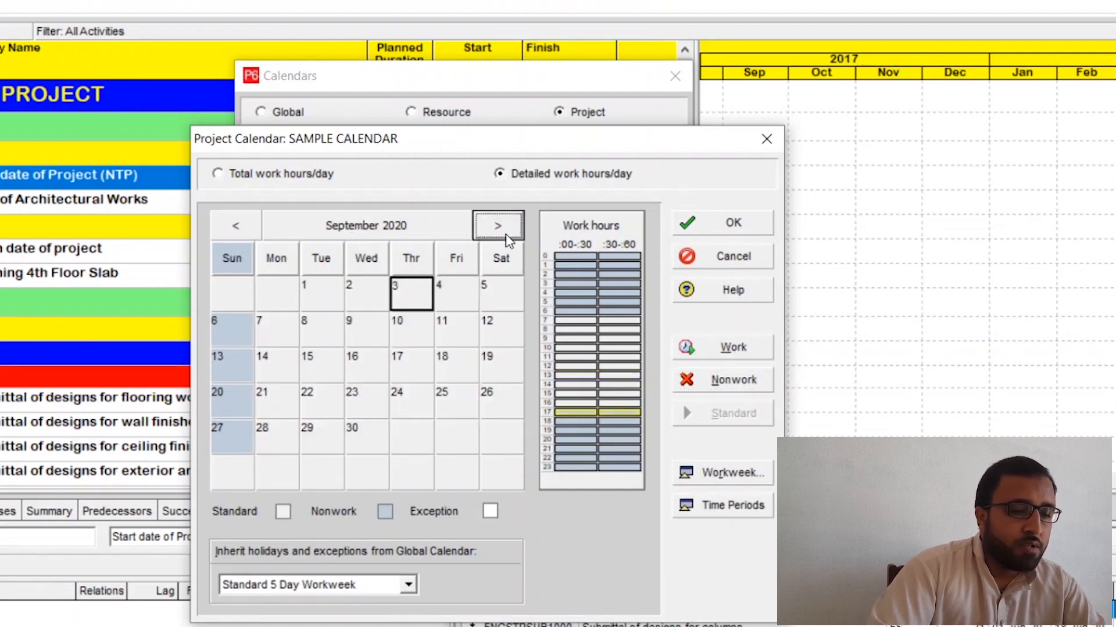
left_click(284, 268)
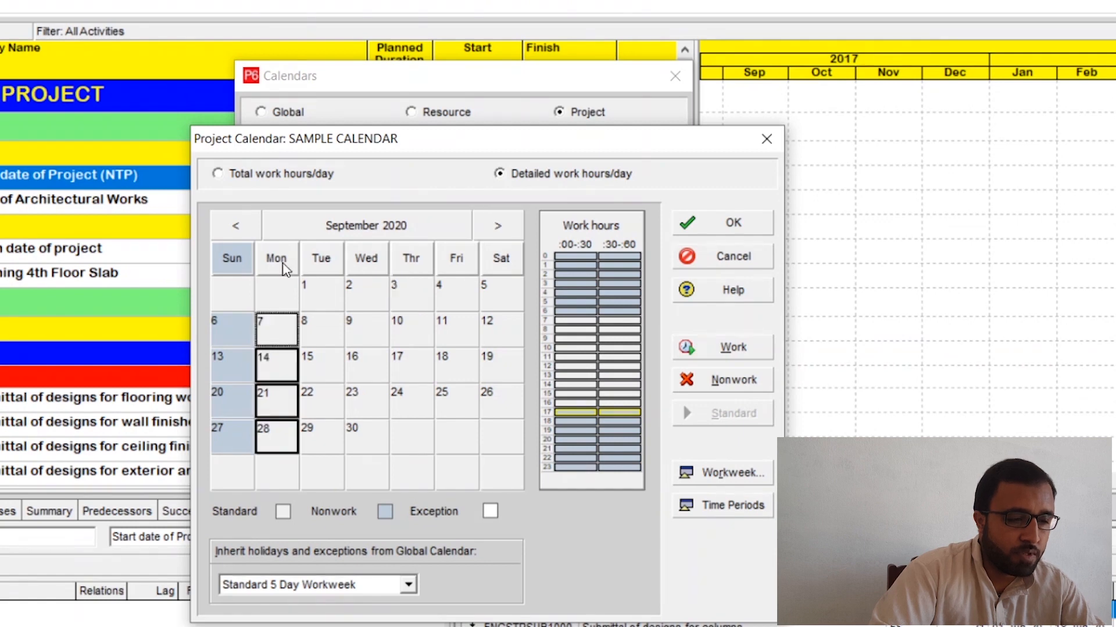
left_click(321, 265, "ctrl")
left_click(378, 266, "ctrl")
left_click(416, 267, "ctrl")
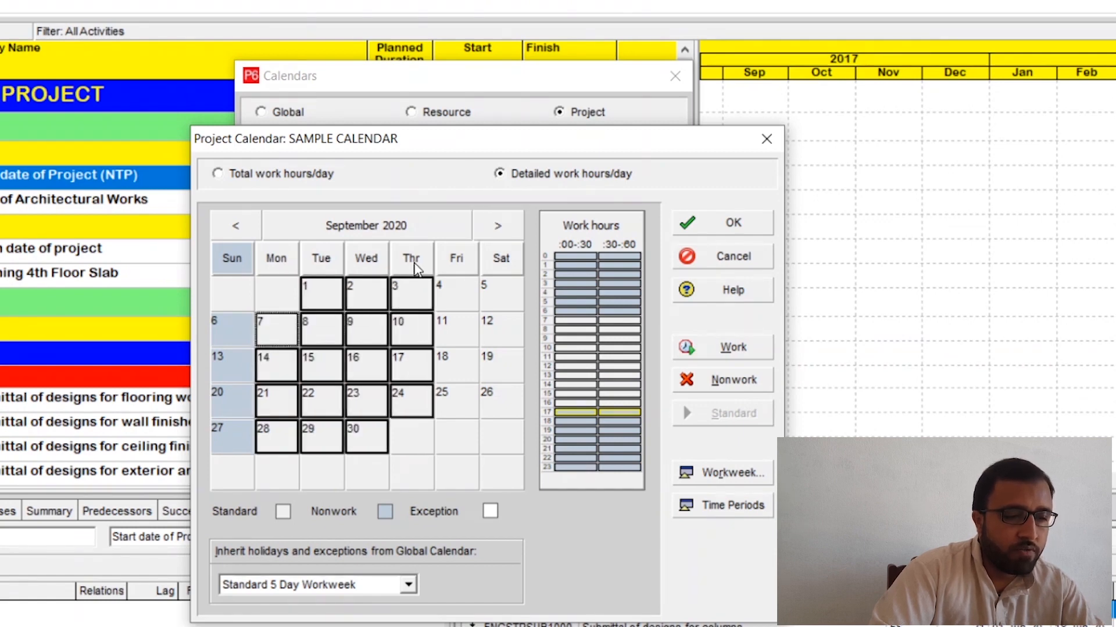
left_click(459, 266, "ctrl")
left_click(498, 266, "ctrl")
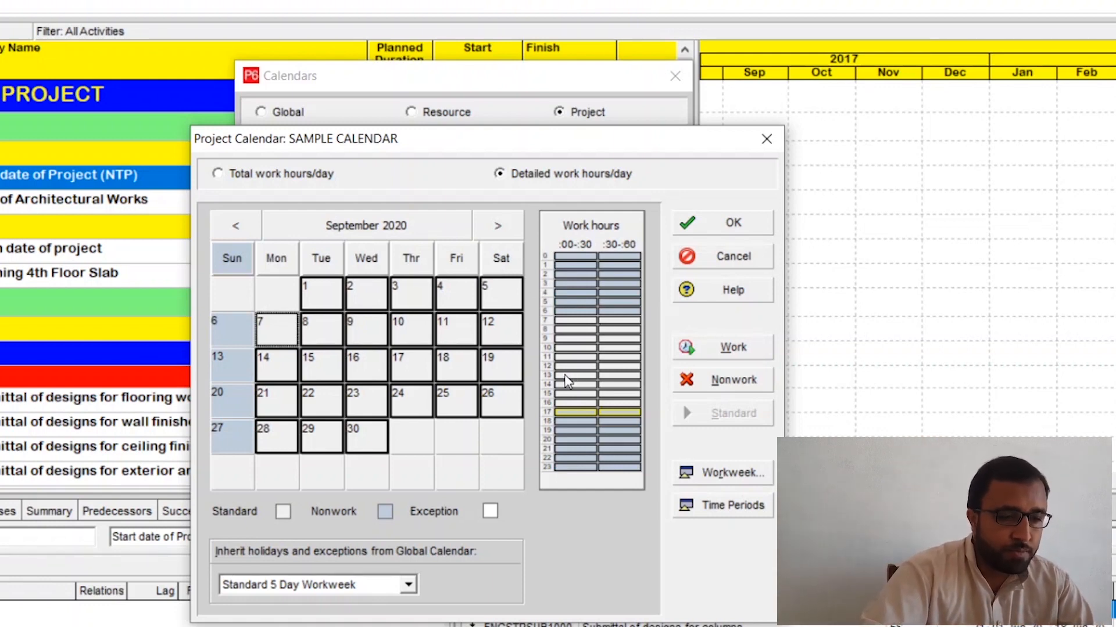
left_click_drag(562, 374, 604, 383)
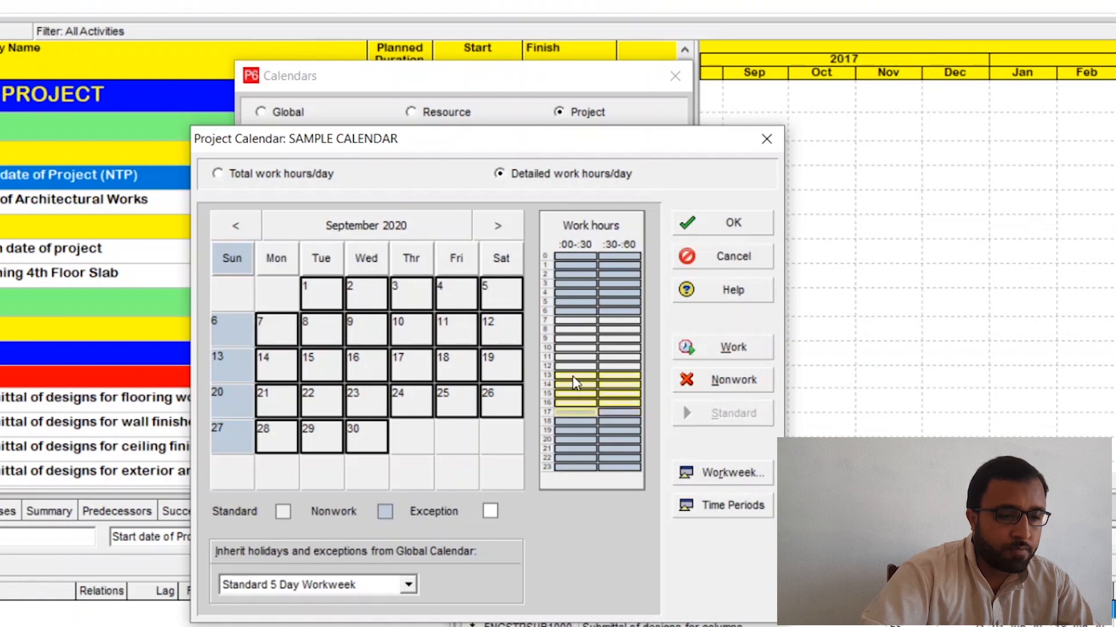
left_click(727, 380)
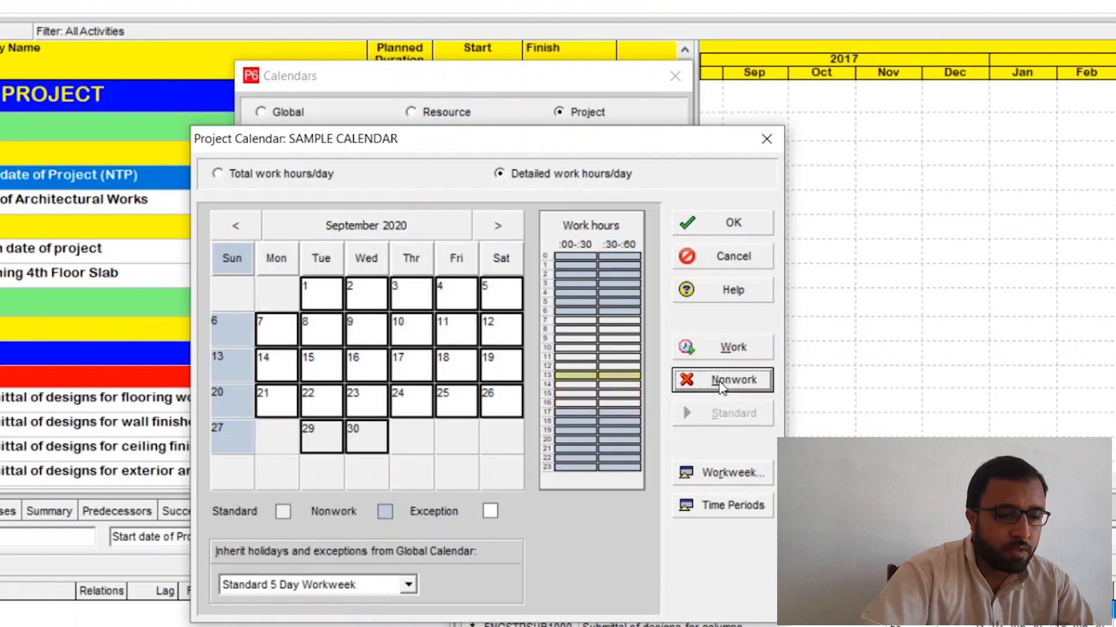
Step: Make the 17:00 hour work time for the selected September 2020 dates, then advance the calendar to October 2020
left_click(575, 413)
left_click(727, 348)
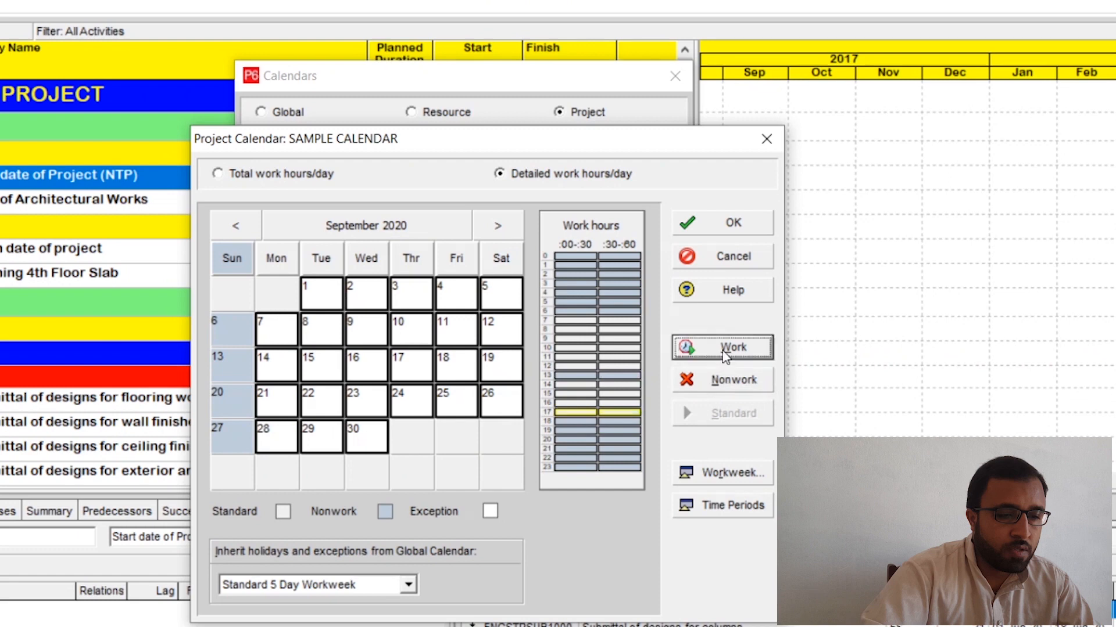
left_click(498, 226)
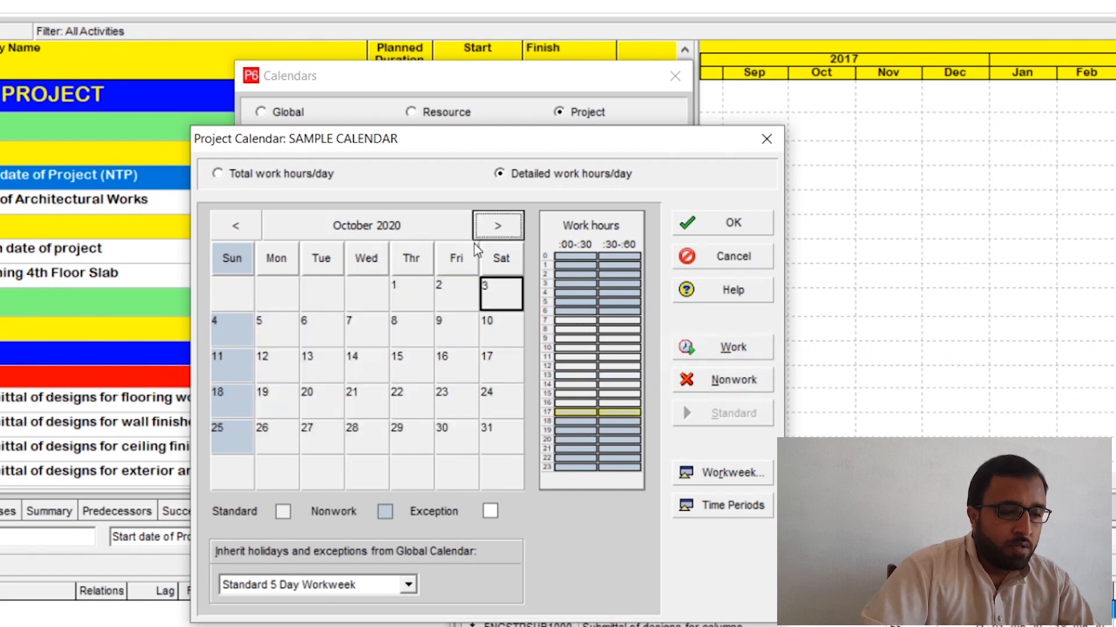
left_click(291, 260)
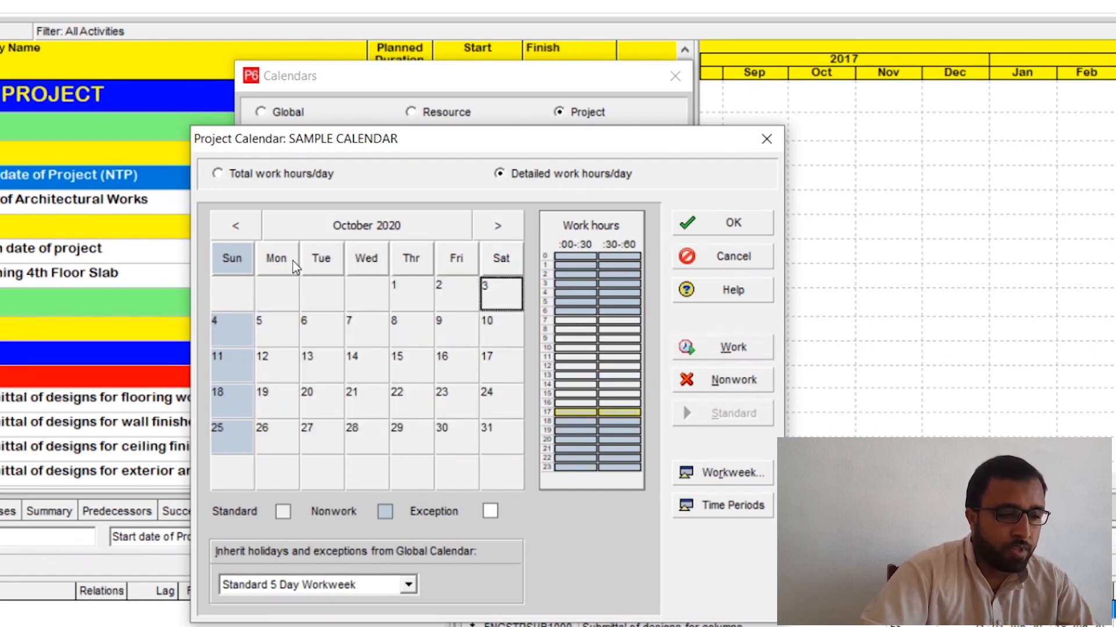
left_click(321, 260, "ctrl")
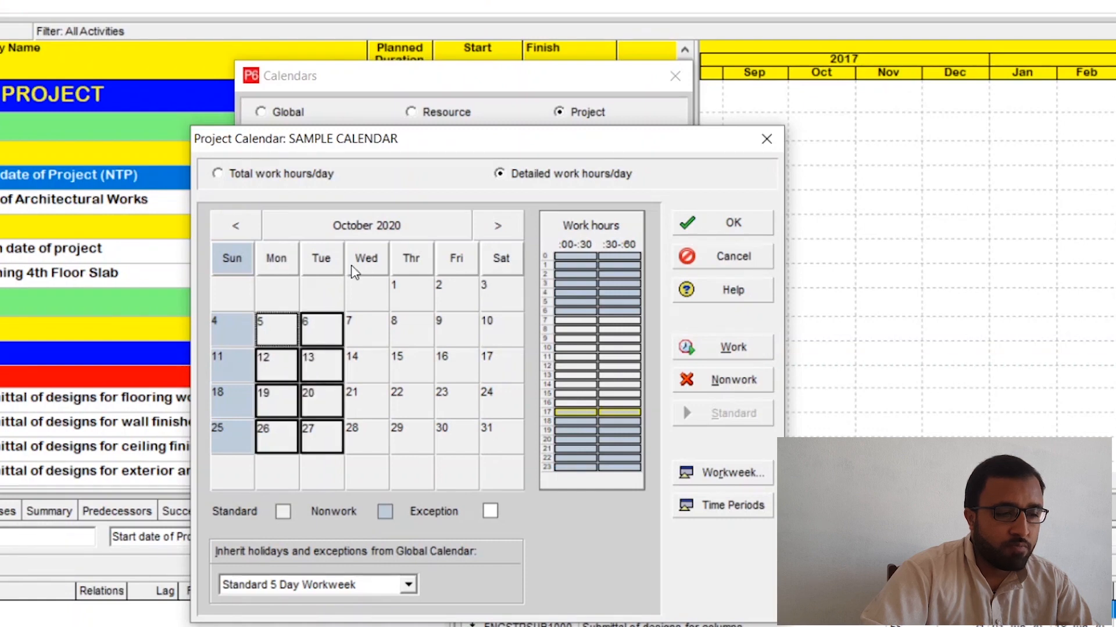
left_click(366, 259, "ctrl")
left_click(411, 260, "ctrl")
left_click(456, 260, "ctrl")
left_click(501, 260, "ctrl")
left_click(498, 226)
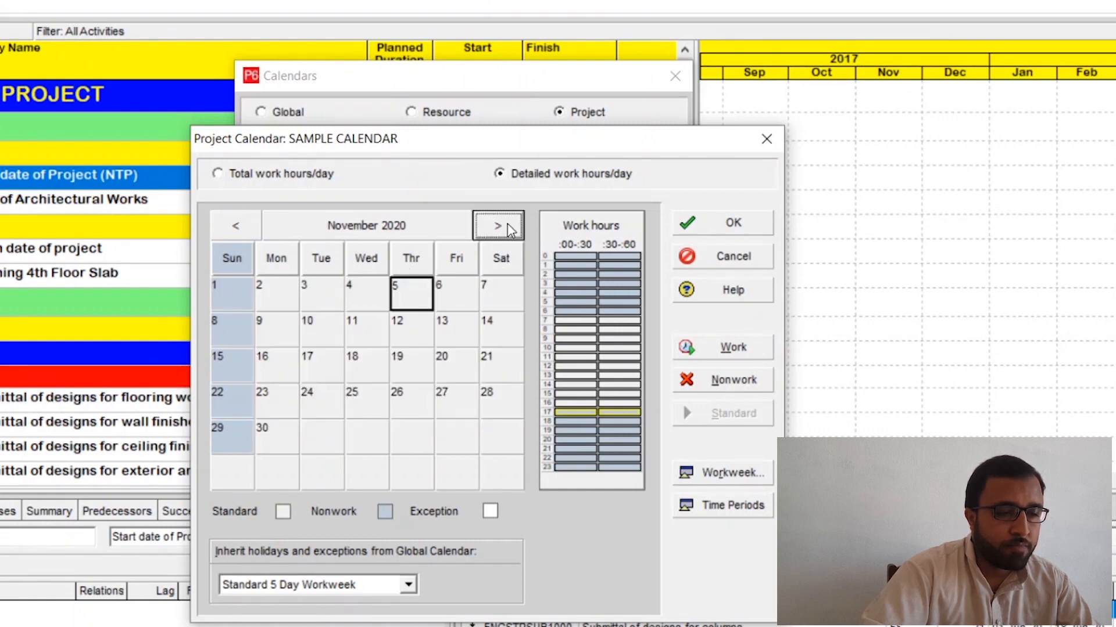
left_click(284, 258)
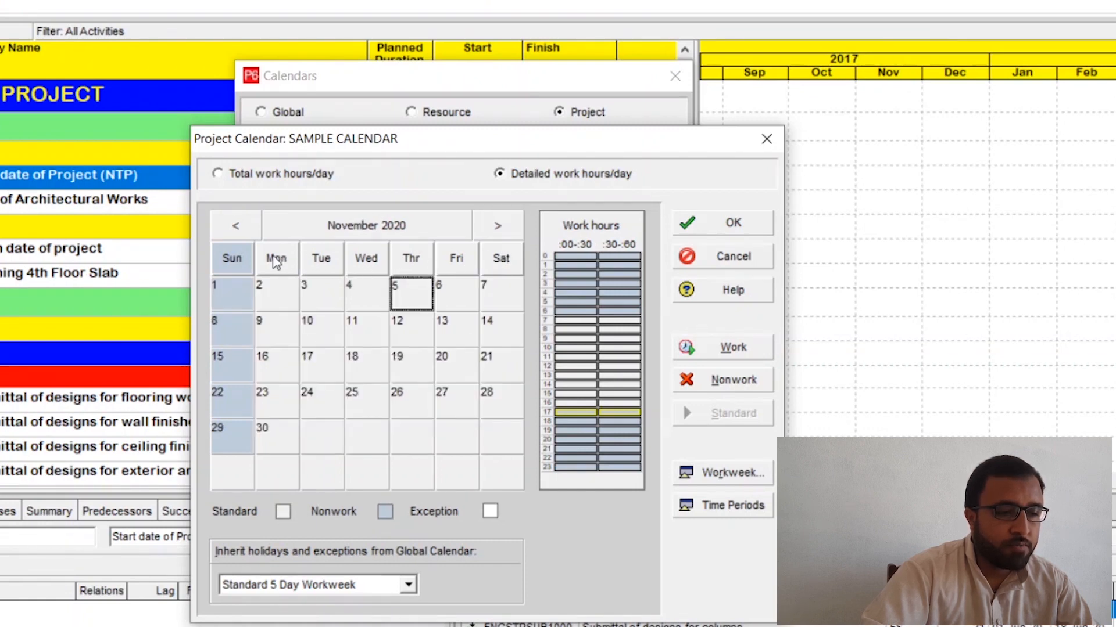
left_click(235, 226)
Step: For all Monday-to-Saturday dates in October 2020, make the 13:00 hour nonwork and the 17:00 hour work time
left_click(275, 260)
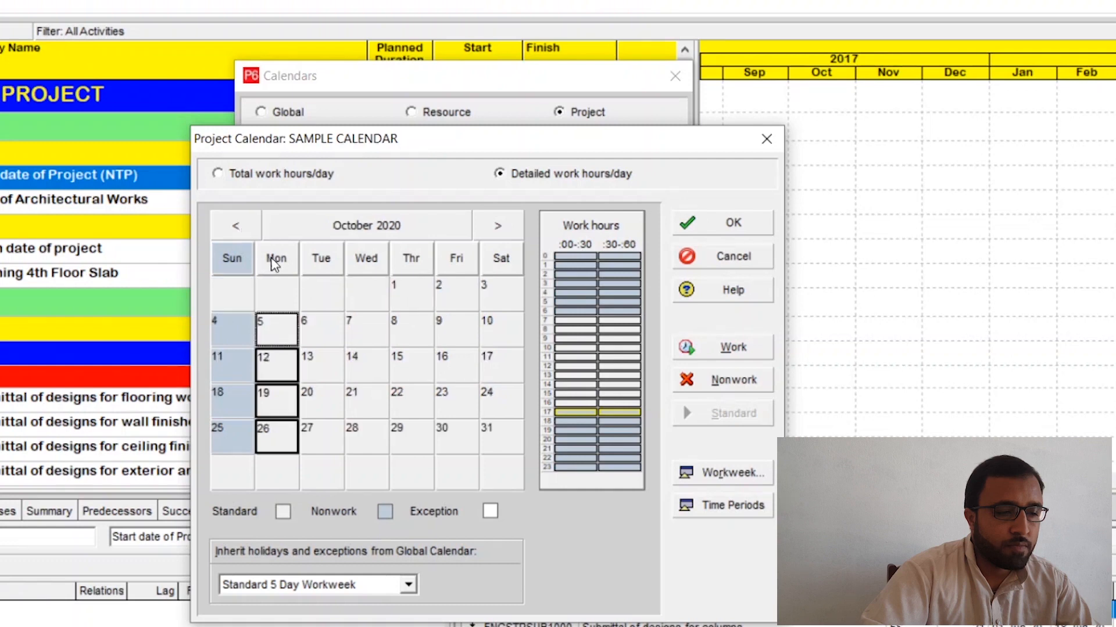
left_click(308, 260, "ctrl")
left_click(375, 259, "ctrl")
left_click(401, 260, "ctrl")
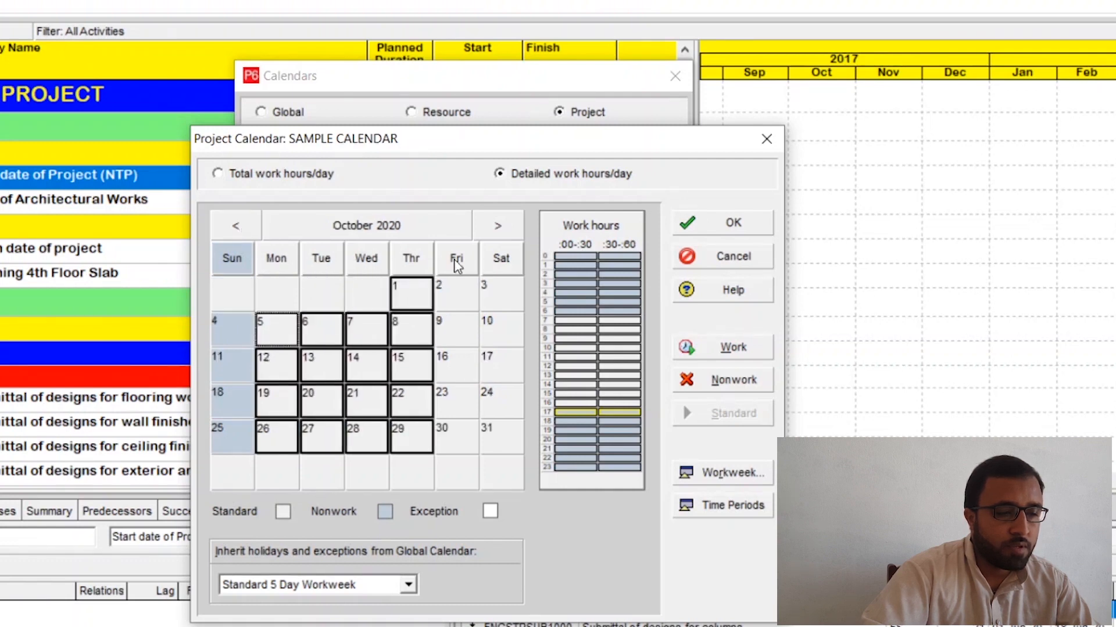
left_click(457, 260, "ctrl")
left_click(500, 260, "ctrl")
left_click_drag(570, 376, 618, 378)
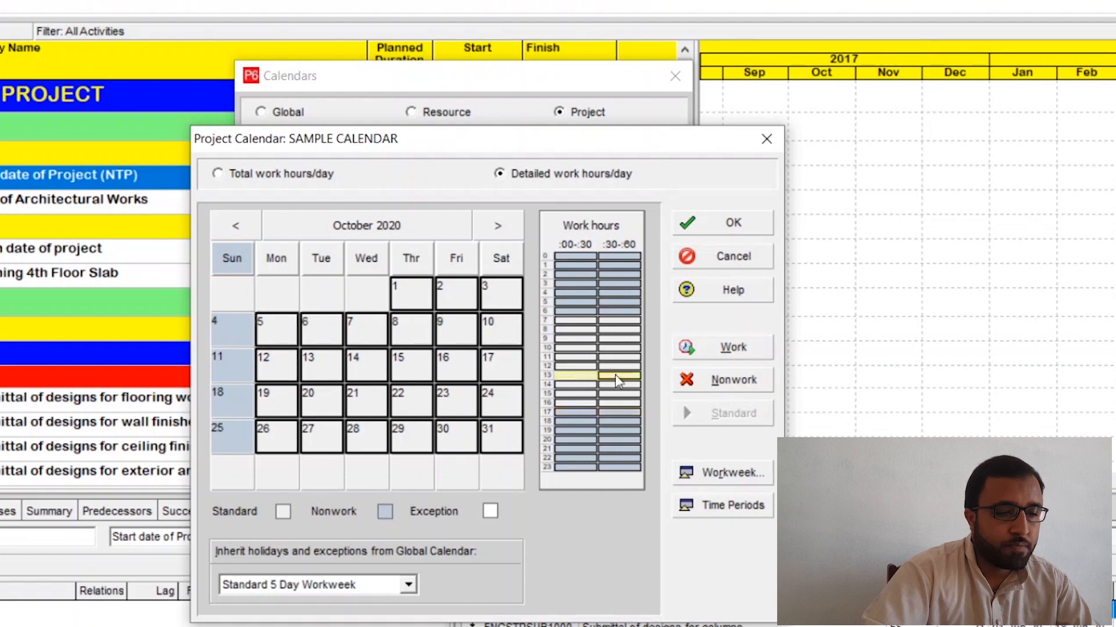
left_click(729, 380)
left_click_drag(570, 414, 605, 415)
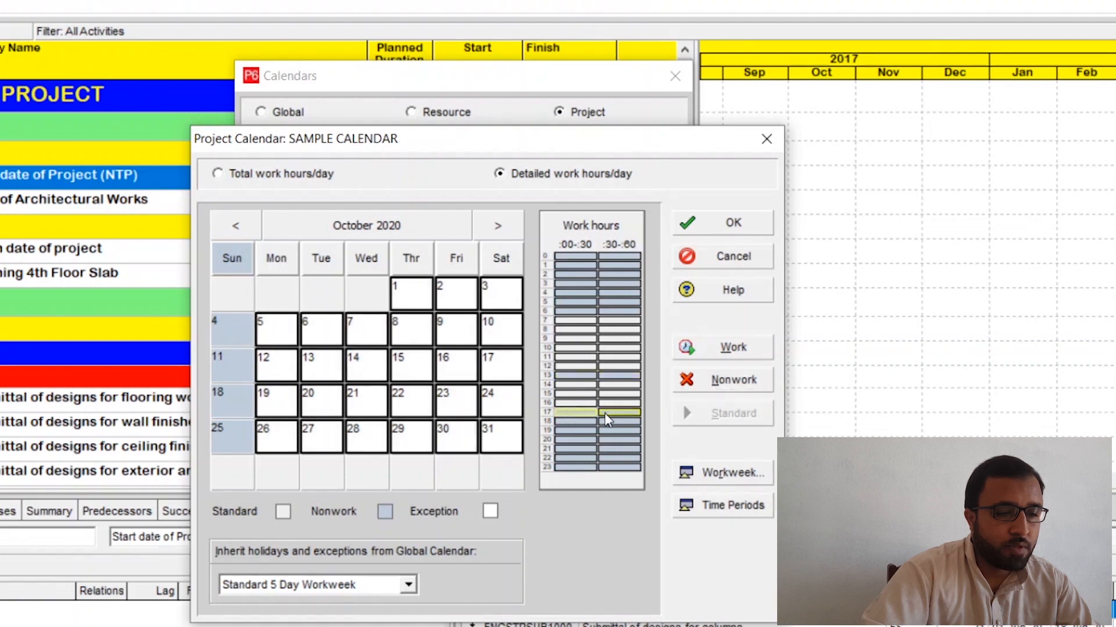
left_click(732, 353)
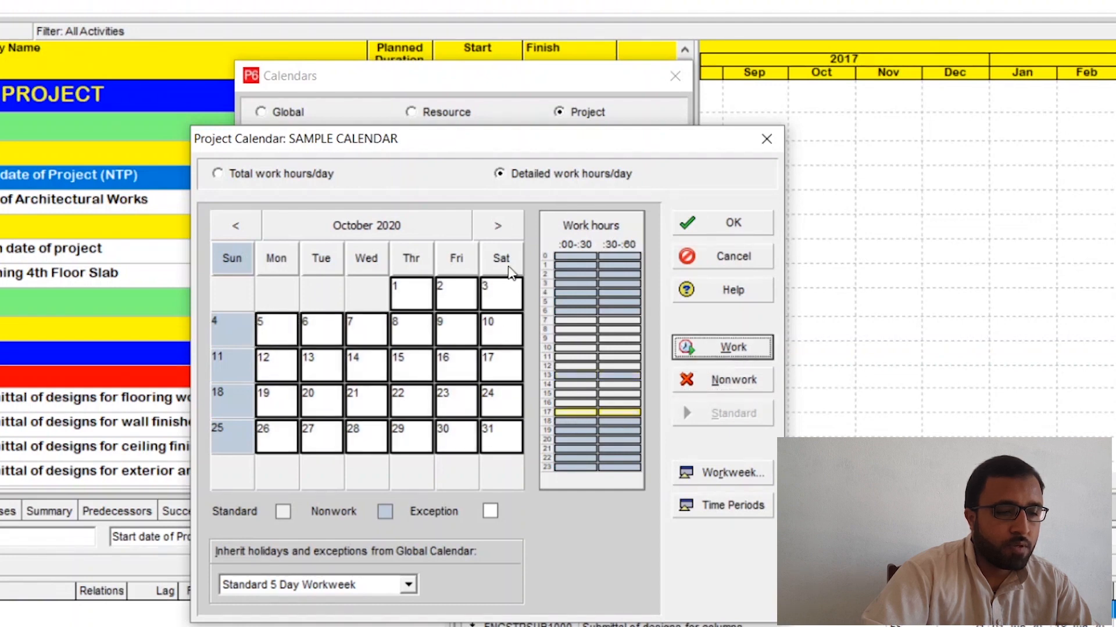
Step: For all Monday-to-Saturday dates in November 2020, make the 13:00 hour nonwork and the 17:00 hour work time
left_click(509, 228)
left_click(285, 268)
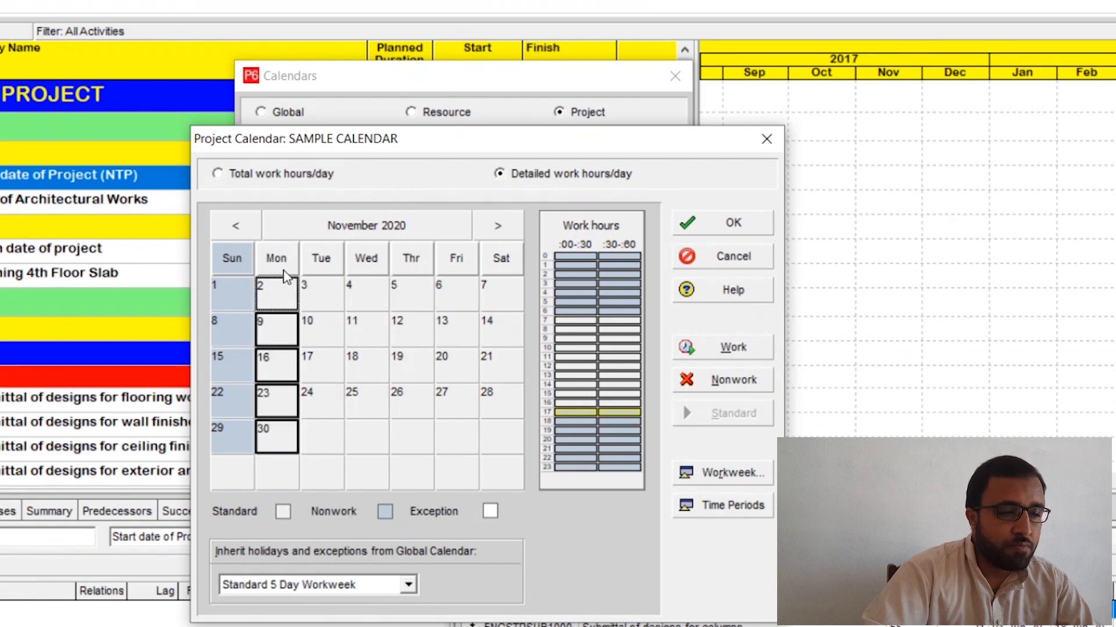
left_click_drag(284, 273, 501, 265)
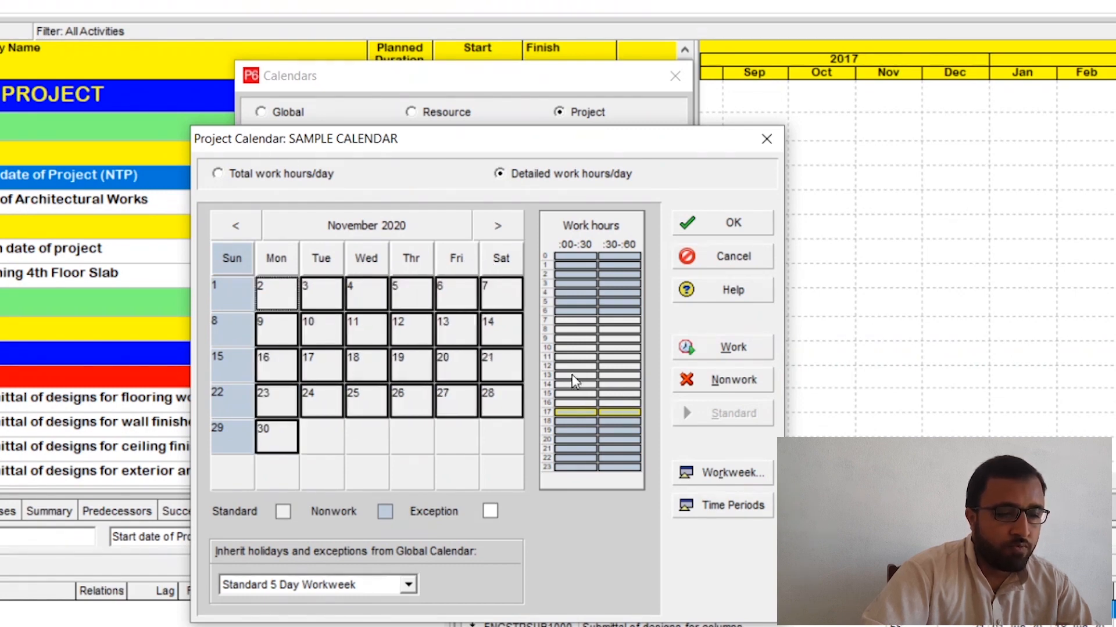
left_click_drag(575, 375, 624, 375)
left_click(714, 381)
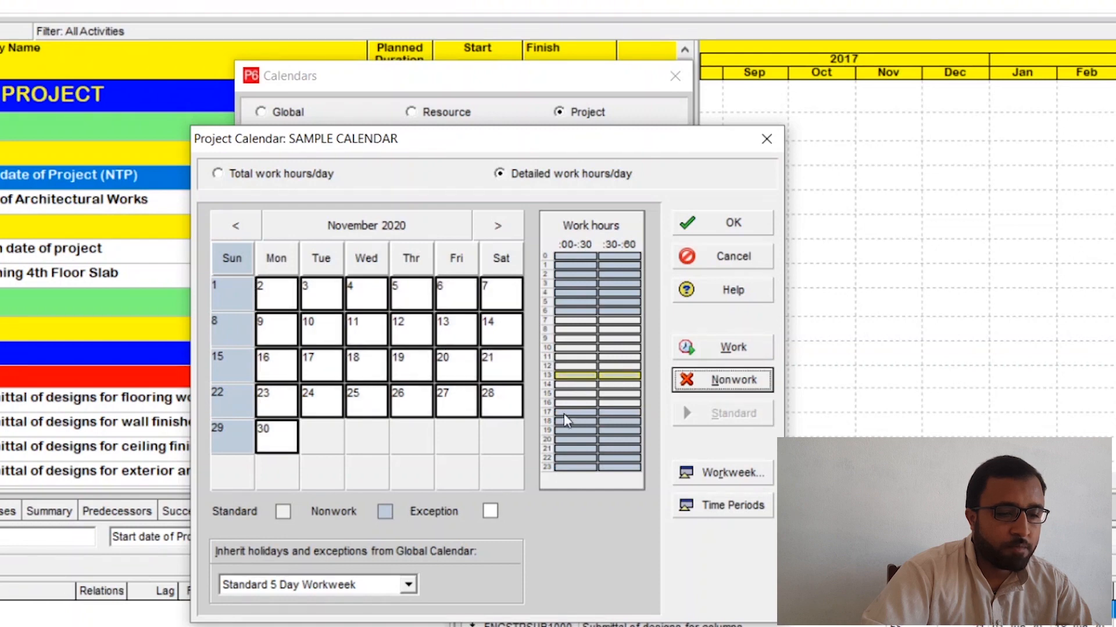
left_click_drag(573, 412, 625, 412)
left_click(716, 356)
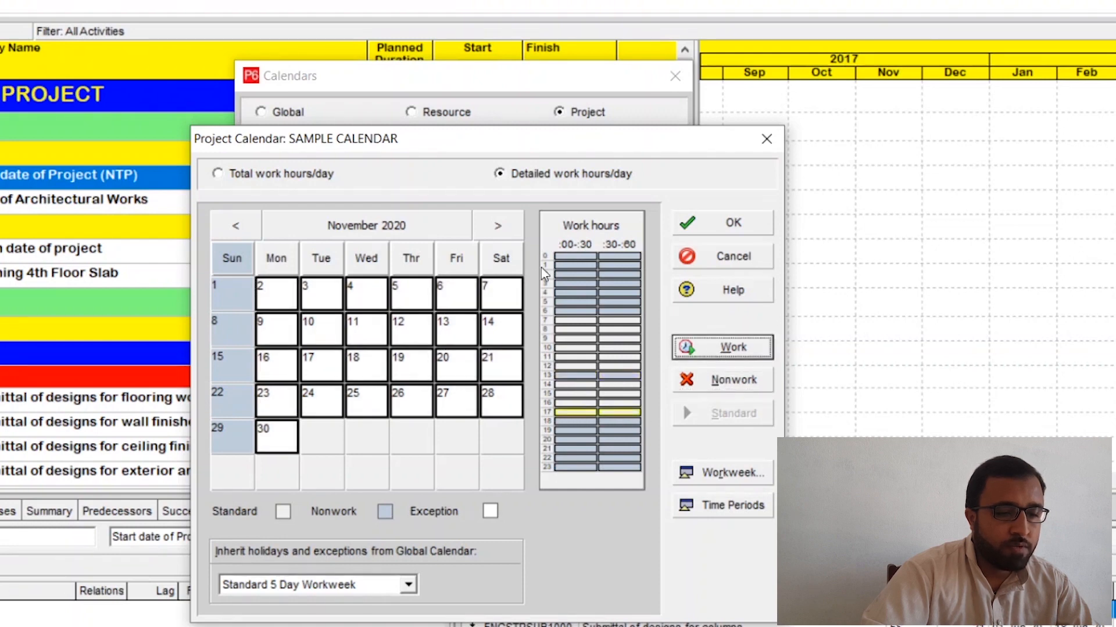
Step: Select all Monday-to-Saturday dates in December 2020
left_click(498, 226)
left_click(285, 258)
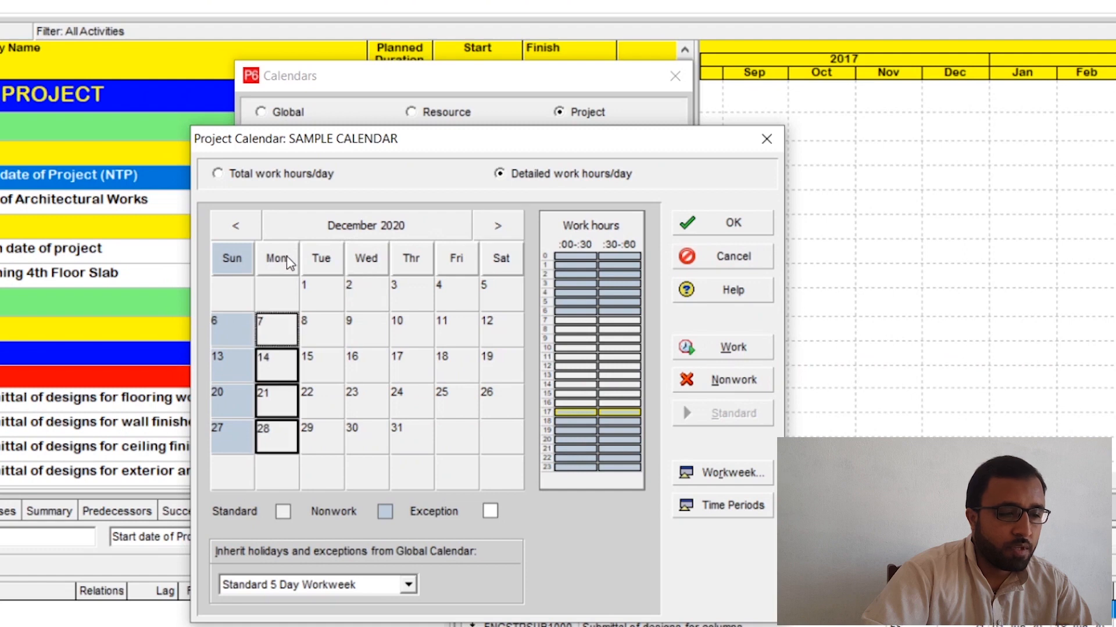
left_click_drag(294, 262, 503, 261)
left_click(605, 376)
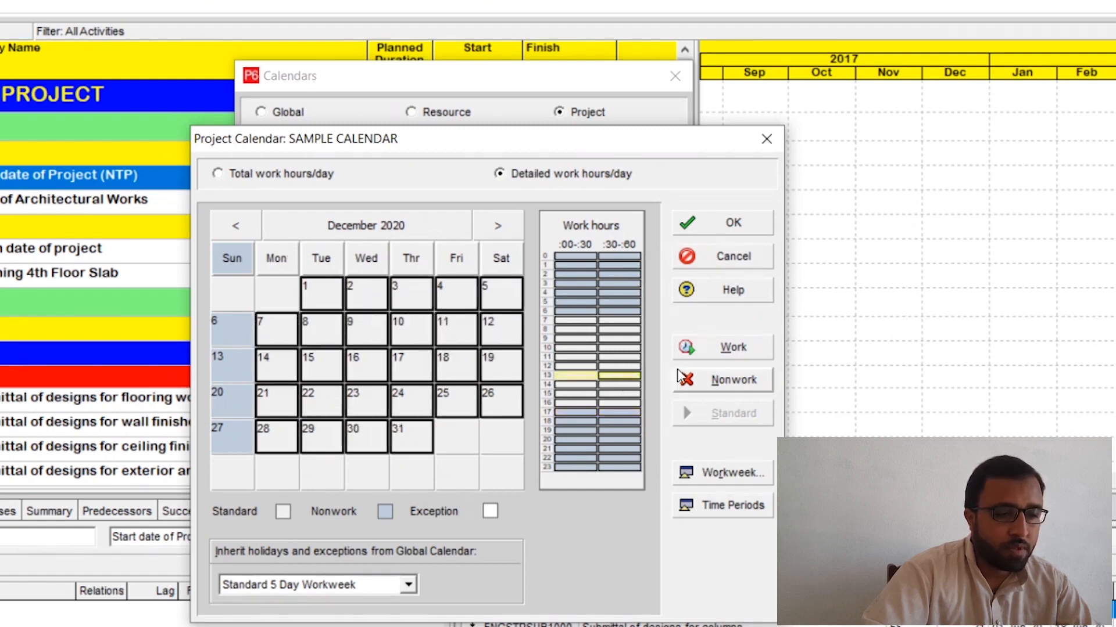
left_click(692, 354)
left_click(615, 411)
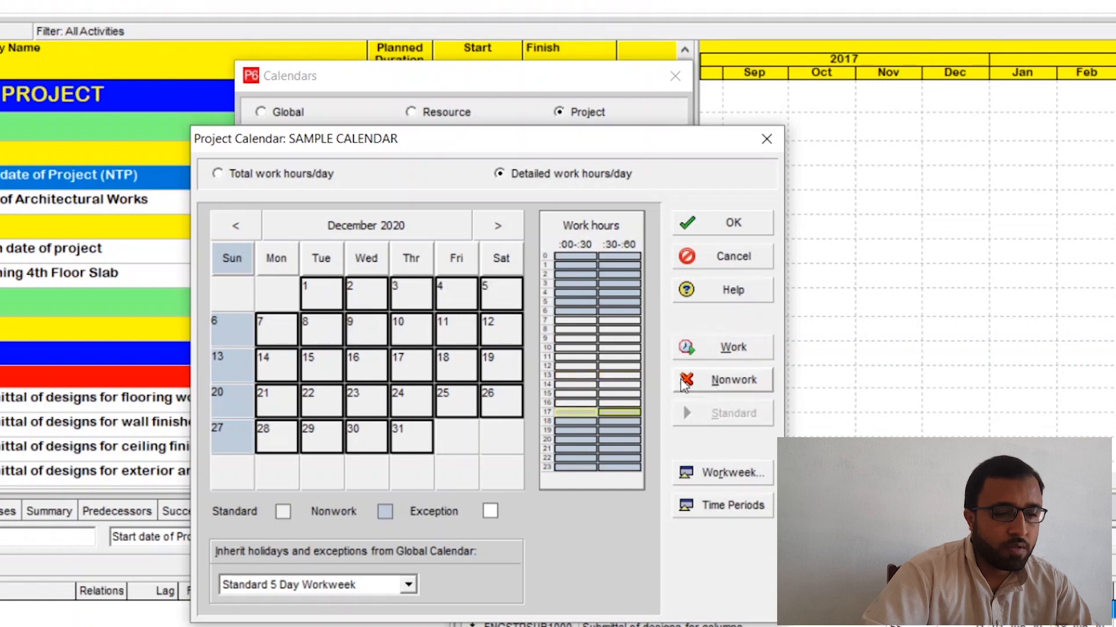
Step: Make the 13:00 hour nonwork and the 17:00 hour work time for the selected December 2020 dates
left_click_drag(562, 375, 625, 375)
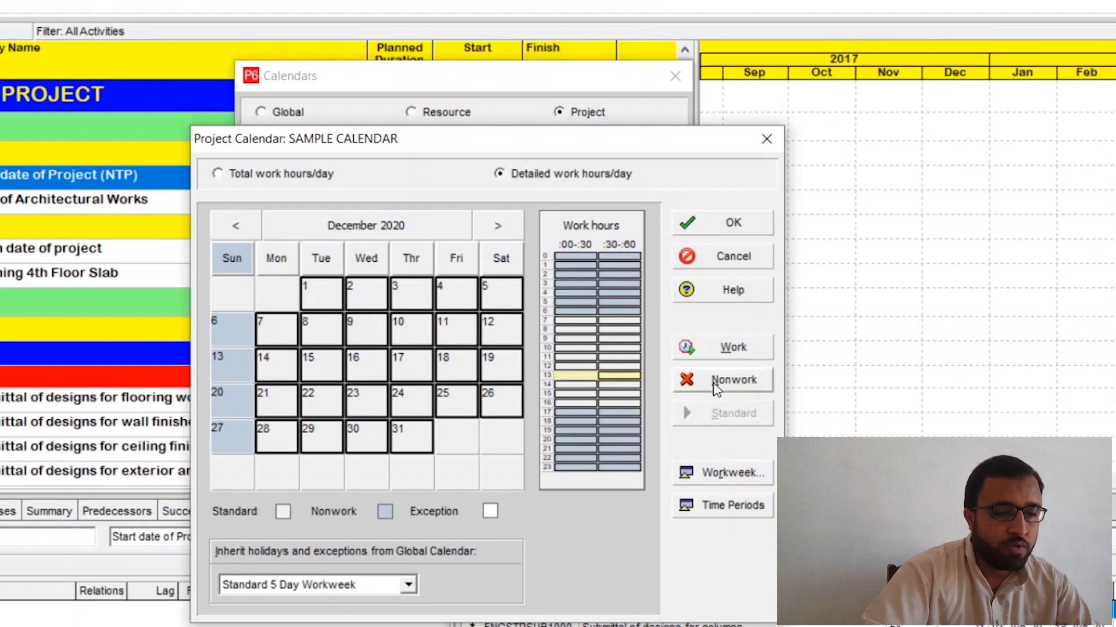
left_click(733, 380)
left_click(579, 413)
left_click_drag(581, 419, 624, 413)
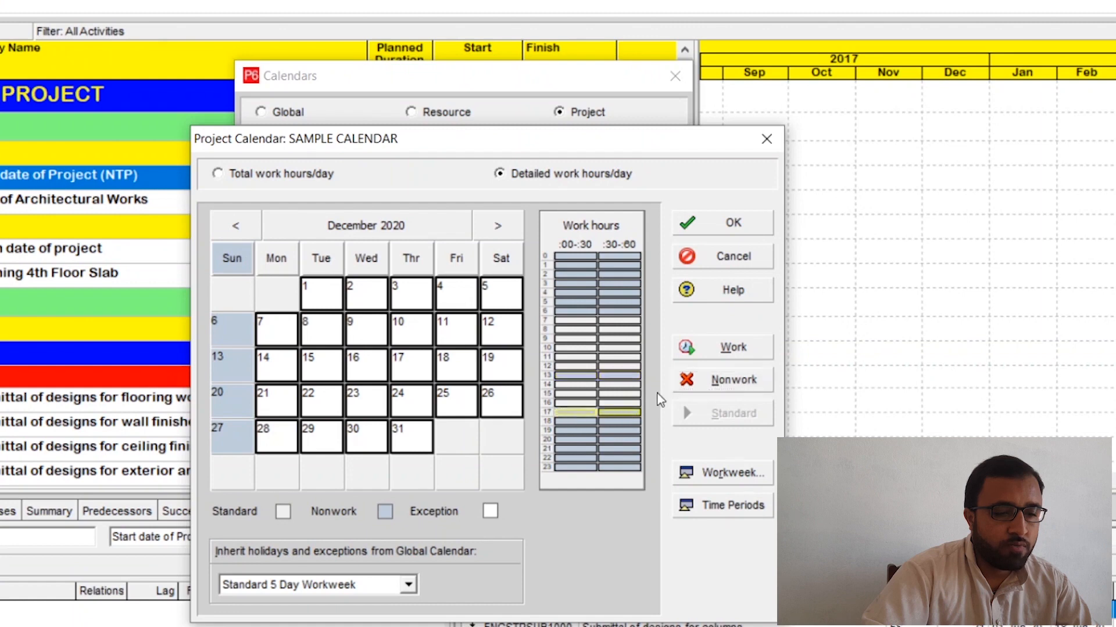
left_click(720, 349)
Step: For all Monday-to-Saturday dates in January 2021, make the 13:00 hour nonwork and the 17:00 hour work time
left_click(499, 225)
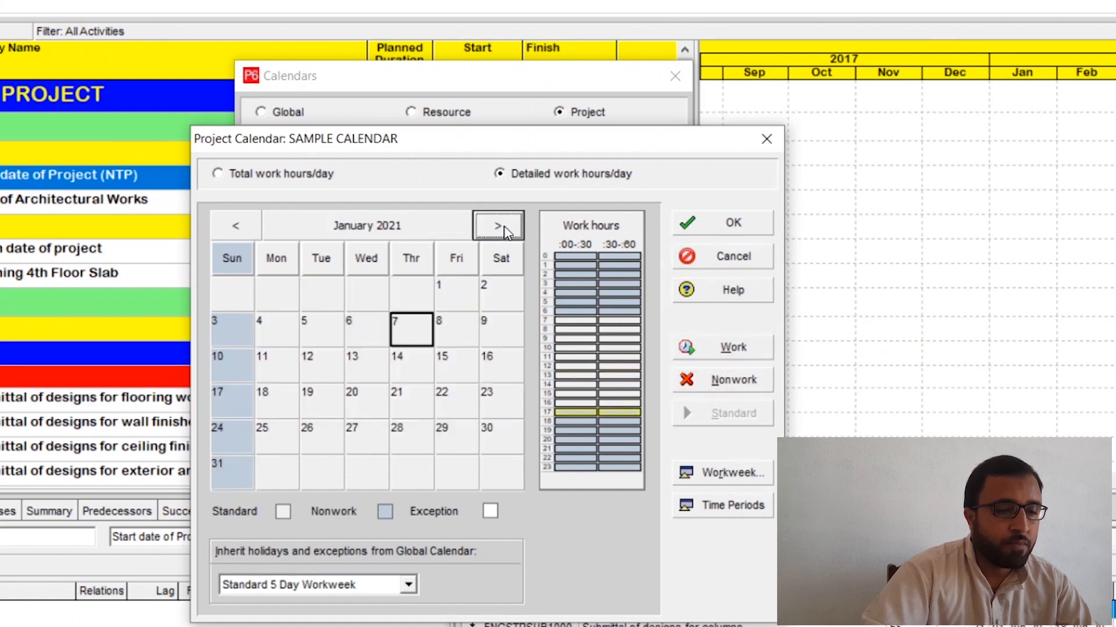
left_click(282, 266)
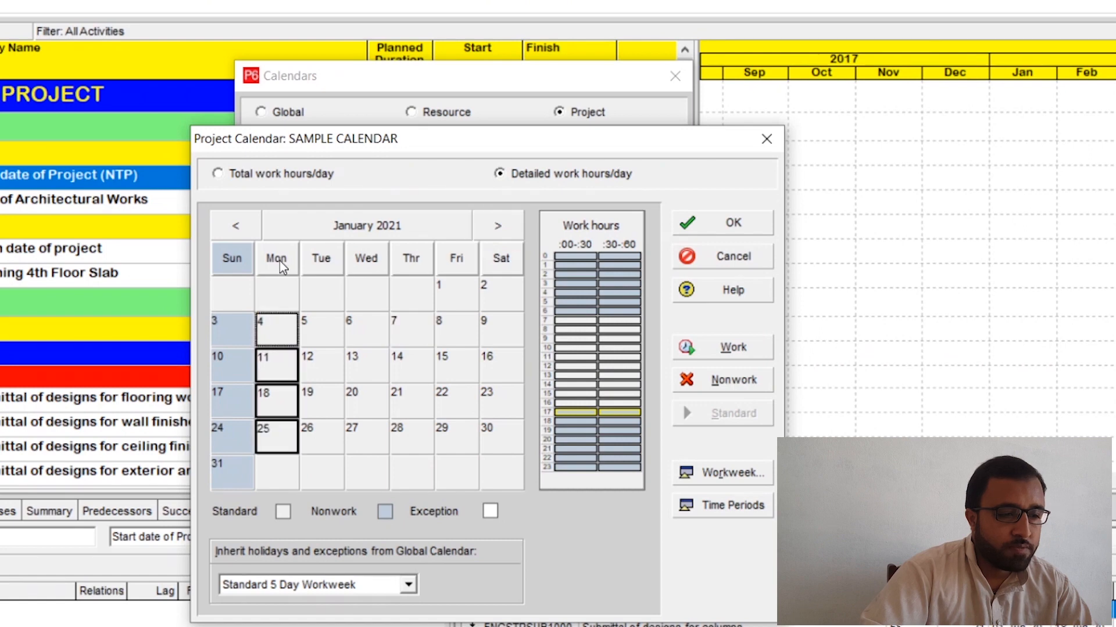
left_click(312, 267, "ctrl")
left_click(379, 266, "ctrl")
left_click(411, 265, "ctrl")
left_click(452, 263, "ctrl")
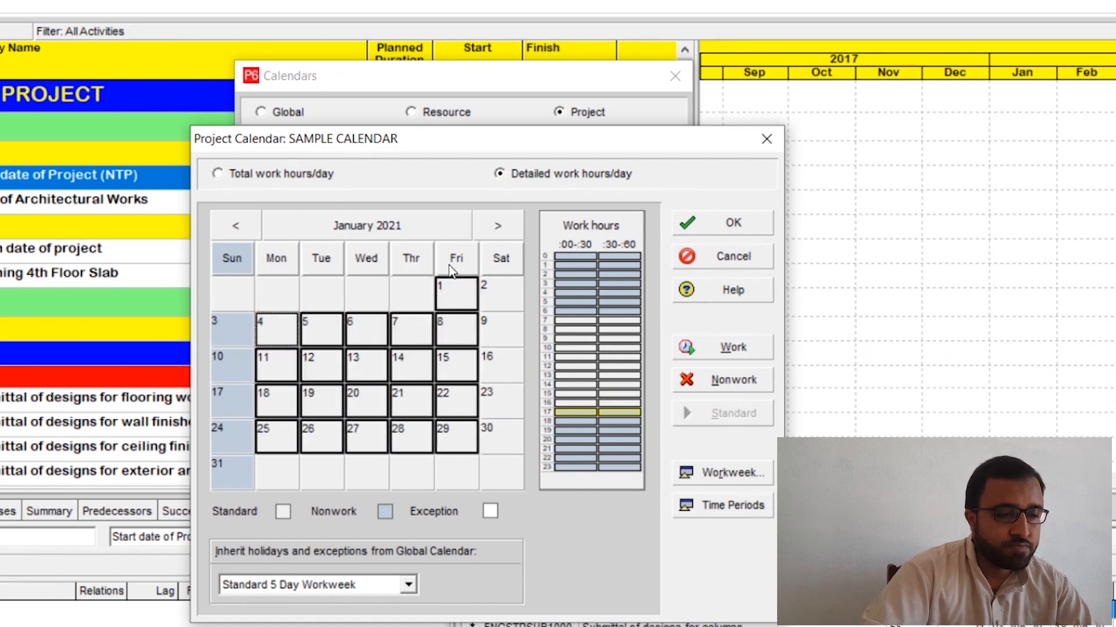
left_click(498, 262, "ctrl")
left_click_drag(576, 376, 621, 376)
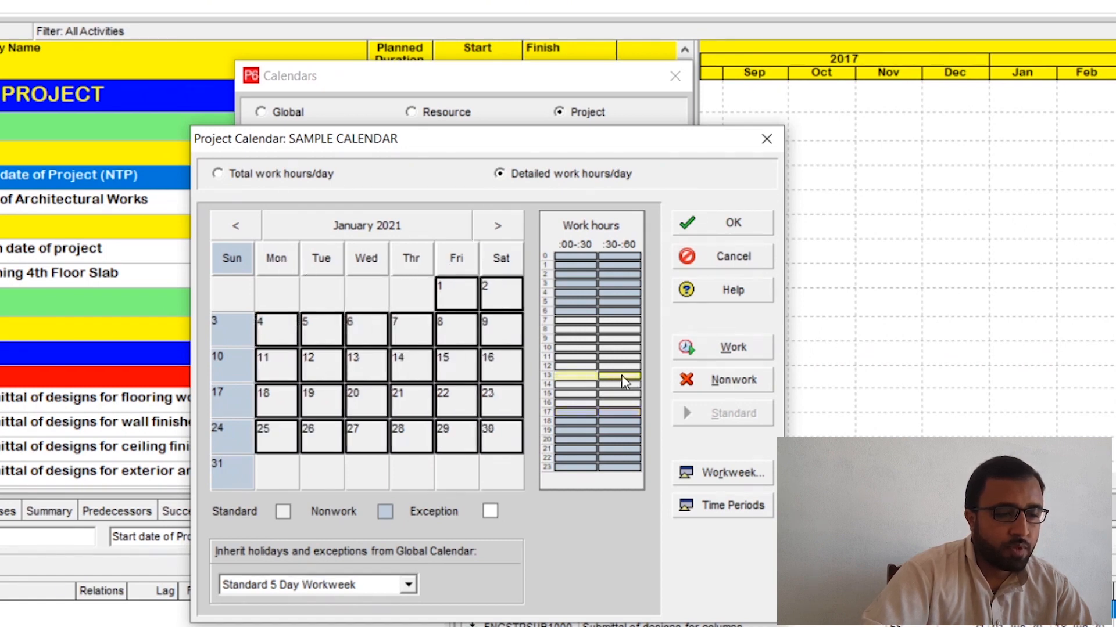
left_click(726, 378)
left_click_drag(575, 413, 619, 414)
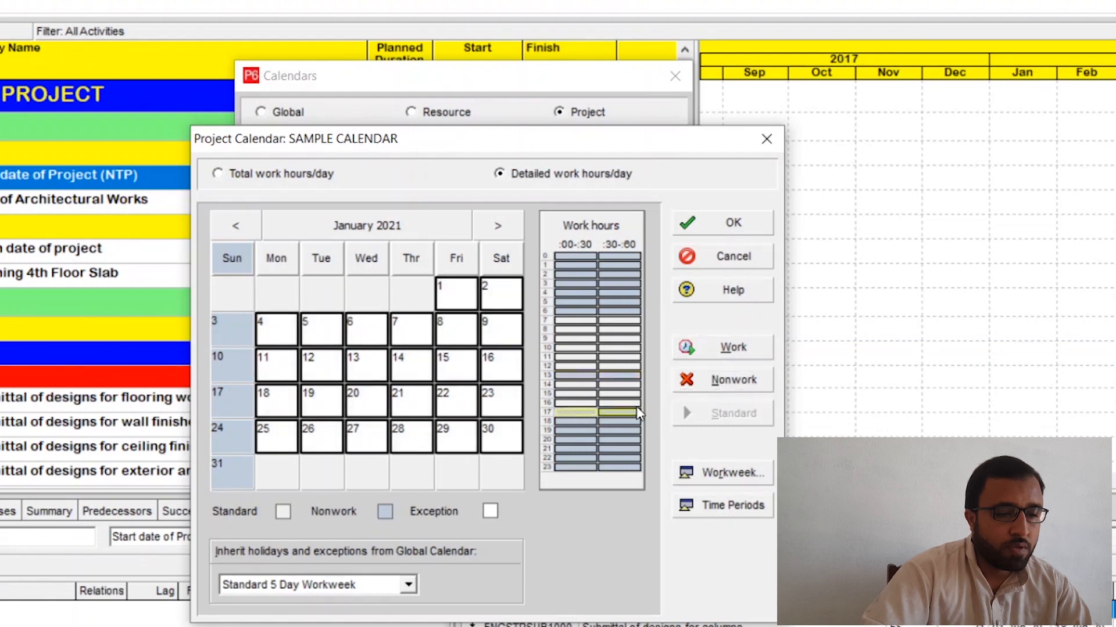
left_click(727, 347)
Step: For all Monday-to-Saturday dates in February 2021, make the 13:00 hour nonwork and the 17:00 hour work time
left_click(498, 226)
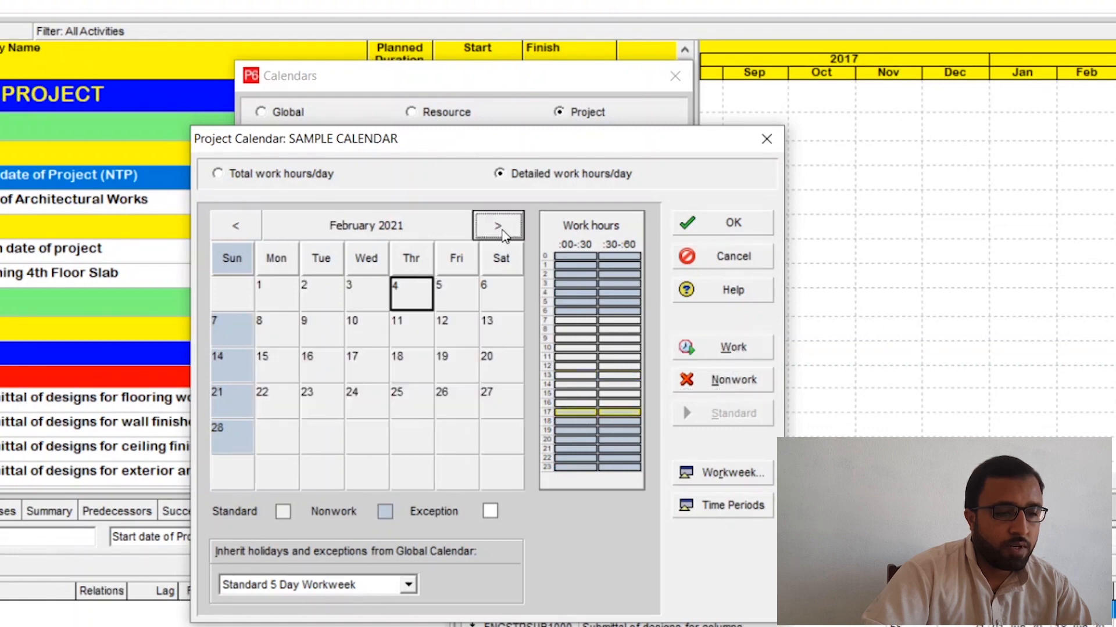
left_click(286, 265)
left_click_drag(285, 264, 475, 268)
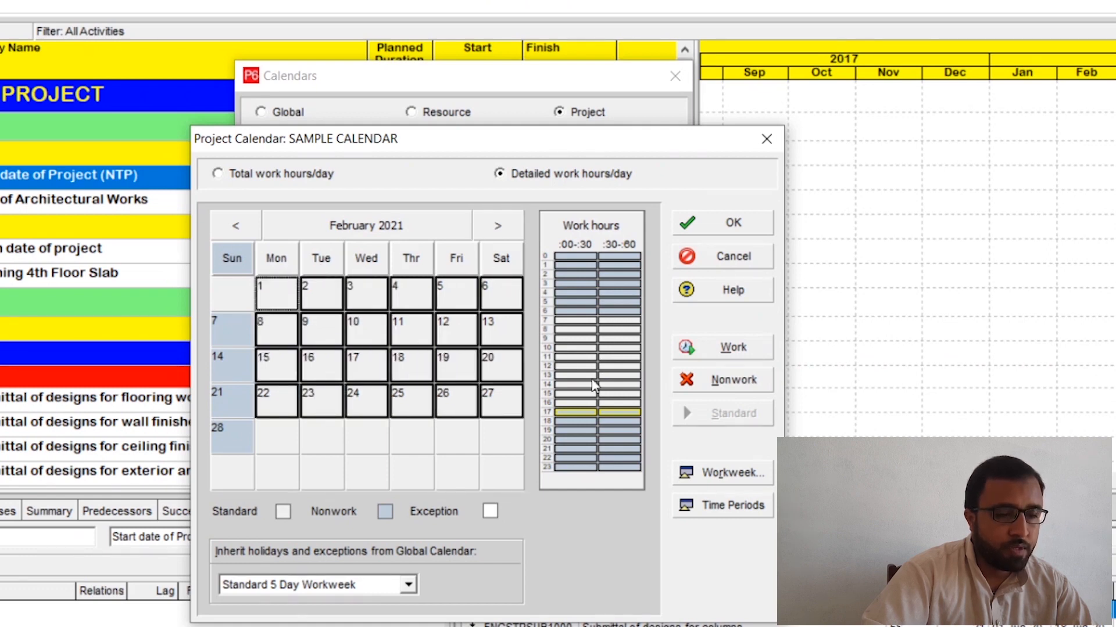
left_click(570, 375)
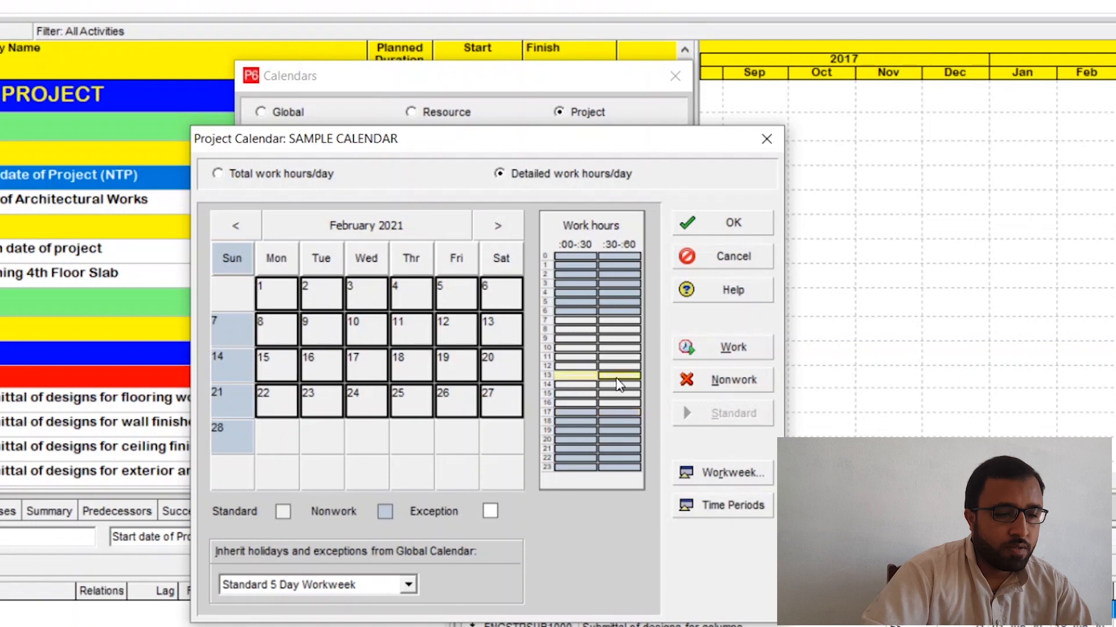
left_click(724, 379)
left_click_drag(581, 414, 622, 414)
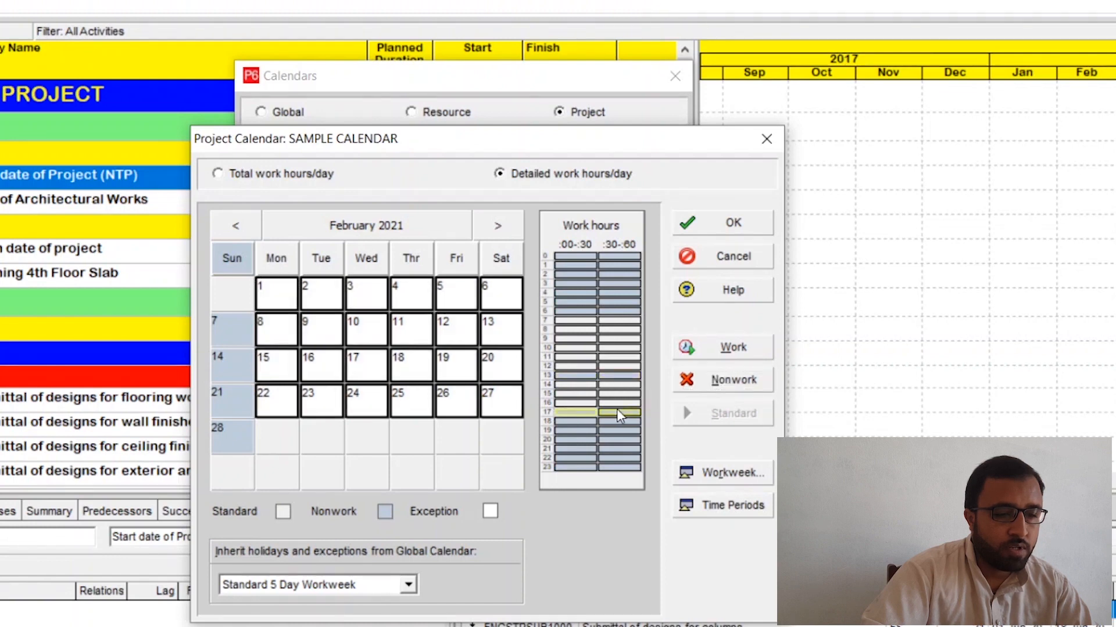
left_click(720, 349)
Step: For all Monday-to-Saturday dates in March 2021, make the 13:00 hour nonwork and the 17:00 hour work time
left_click(498, 226)
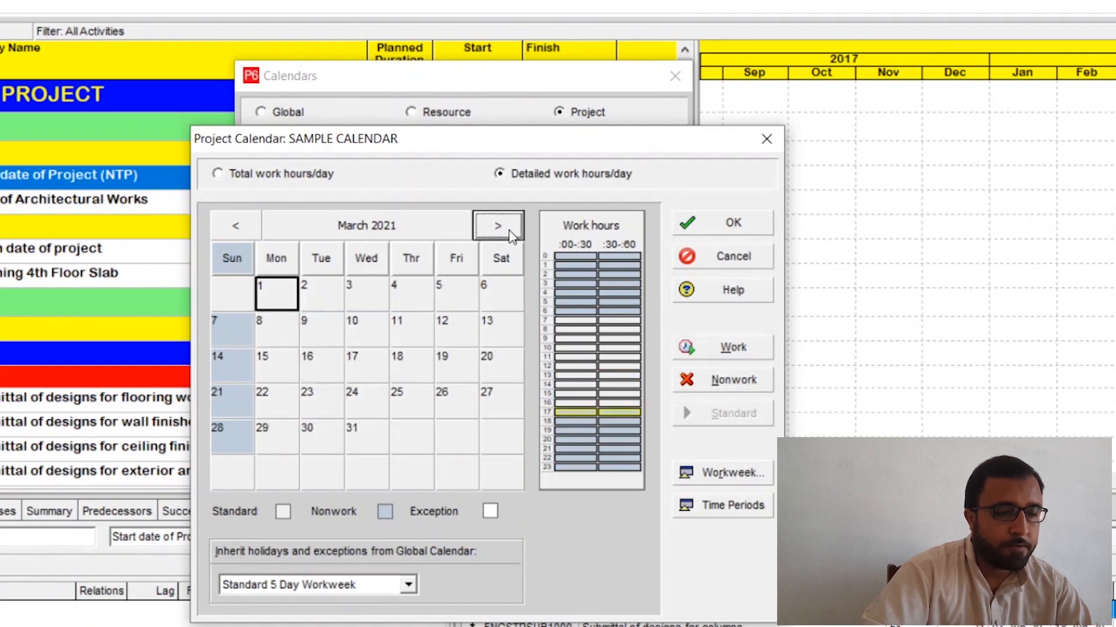
left_click(287, 263)
left_click_drag(289, 266, 528, 275)
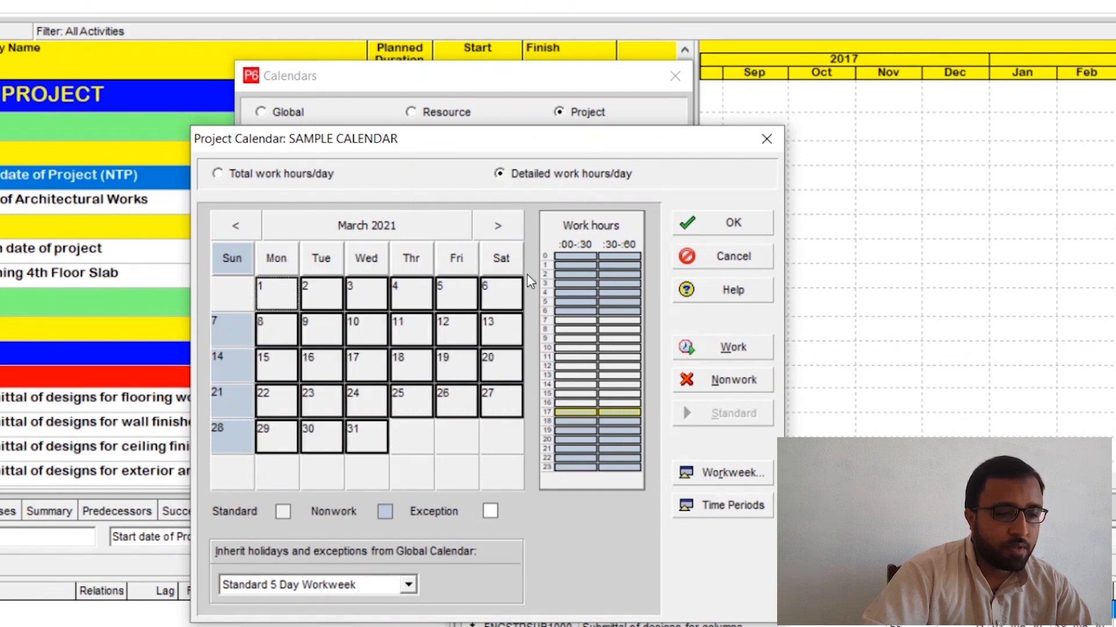
left_click_drag(575, 377, 611, 378)
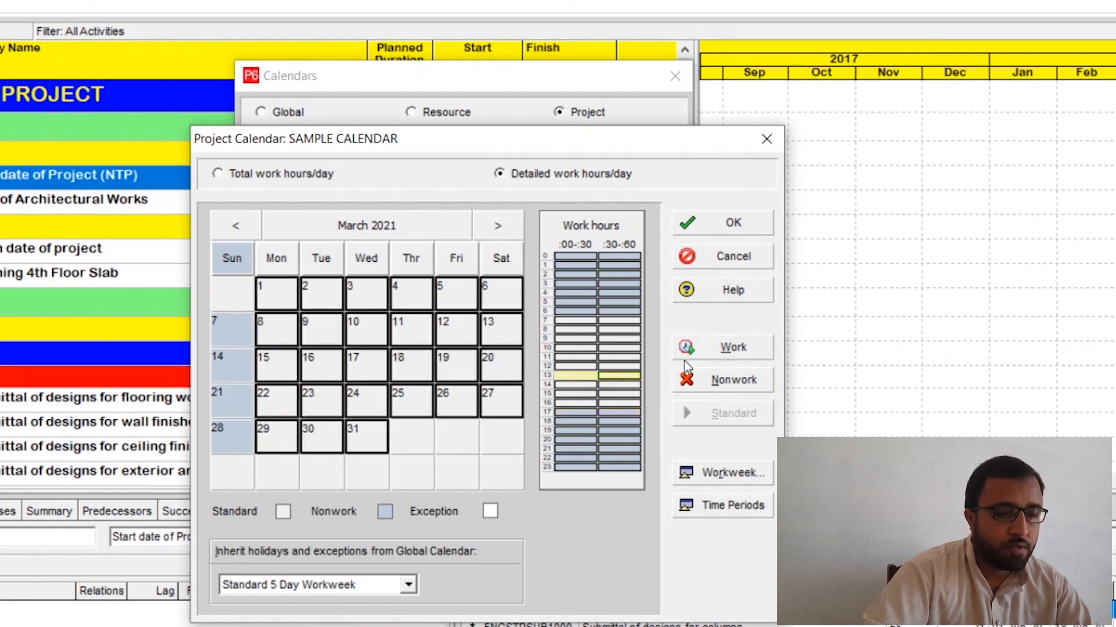
left_click(724, 348)
left_click(723, 380)
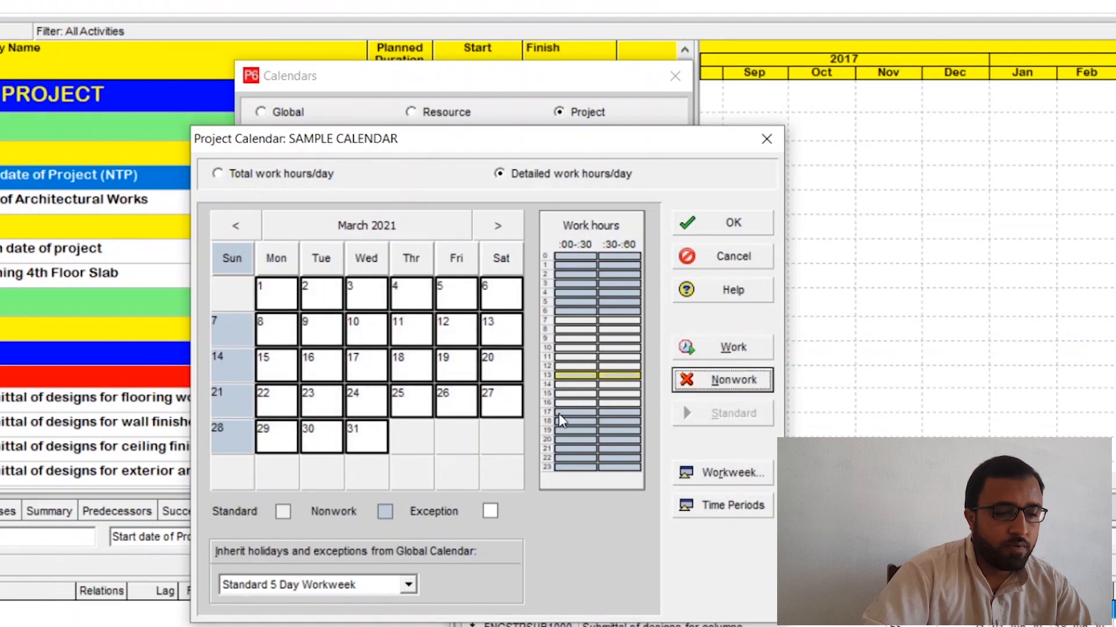
left_click_drag(564, 413, 615, 417)
left_click(720, 352)
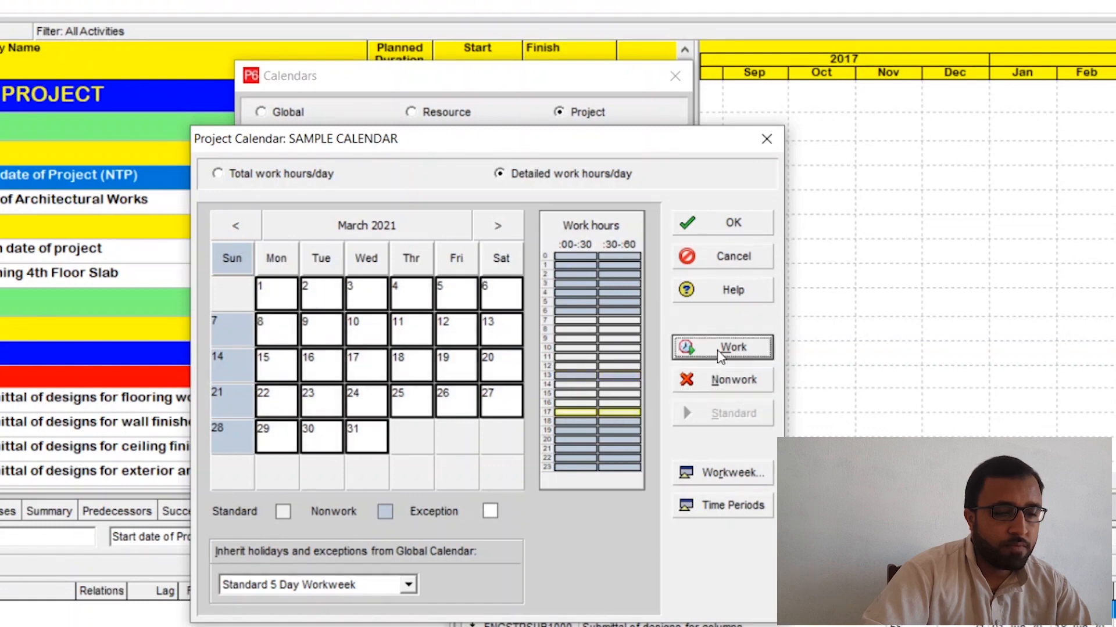
Step: For all Monday-to-Saturday dates in April 2021, make the 13:00 hour nonwork and the 17:00 hour work time
left_click(508, 228)
left_click(289, 258)
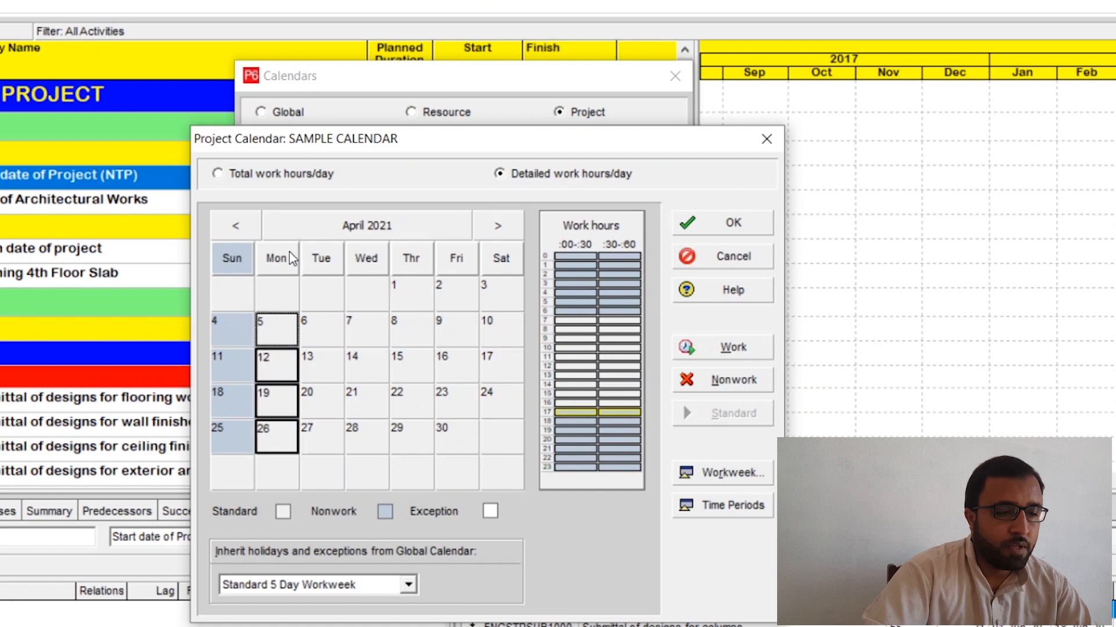
left_click_drag(290, 258, 490, 261)
left_click(581, 375)
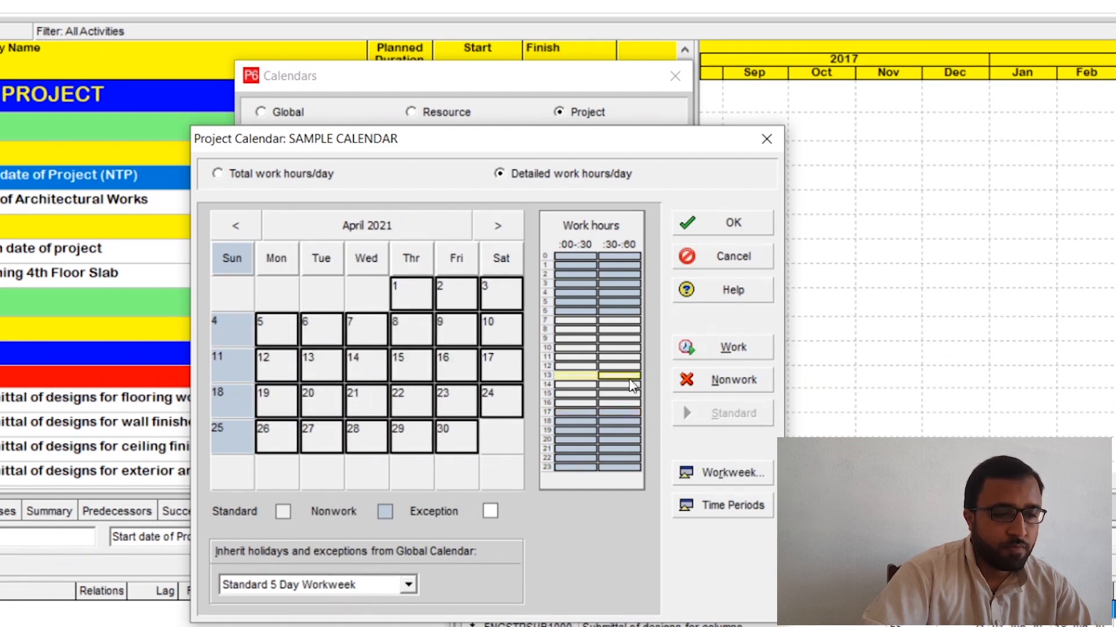
left_click(684, 380)
left_click(587, 414)
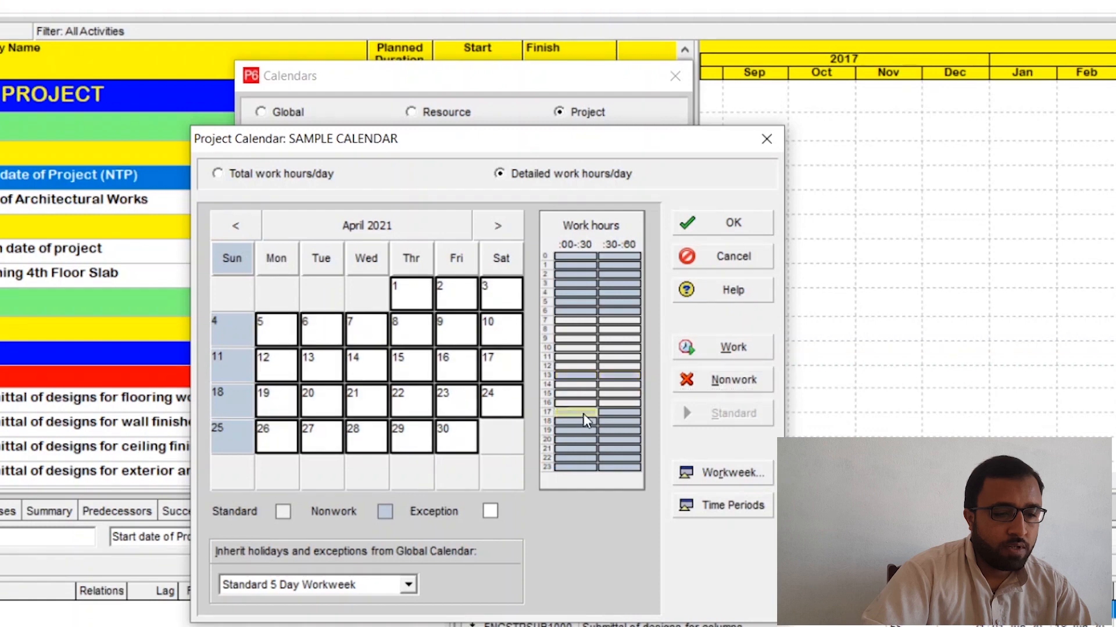
left_click(727, 352)
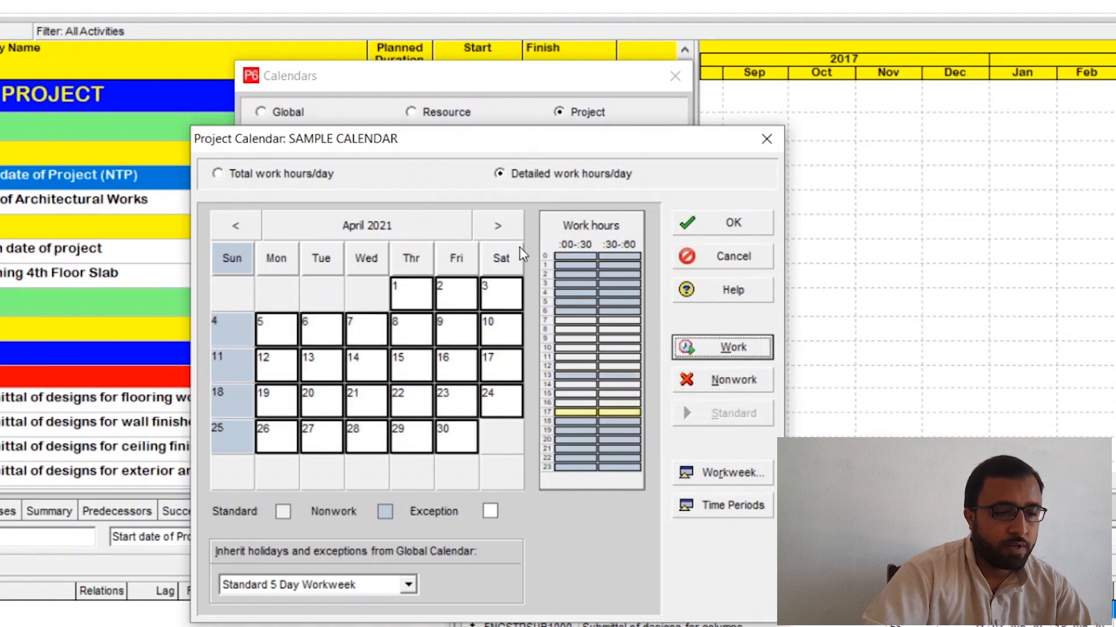
Step: For all Monday-to-Saturday dates in May 2021, make the 13:00 hour nonwork and the 17:00 hour work time
left_click(498, 226)
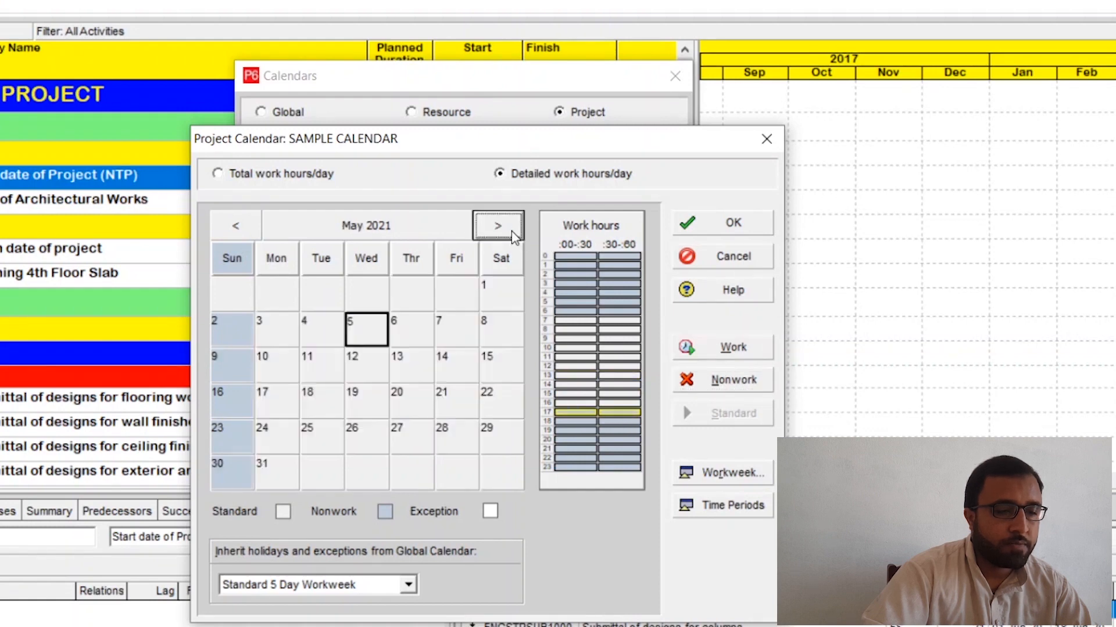
left_click(279, 258)
left_click(313, 259, "ctrl")
left_click(364, 266, "ctrl")
left_click(409, 265, "ctrl")
left_click(454, 265, "ctrl")
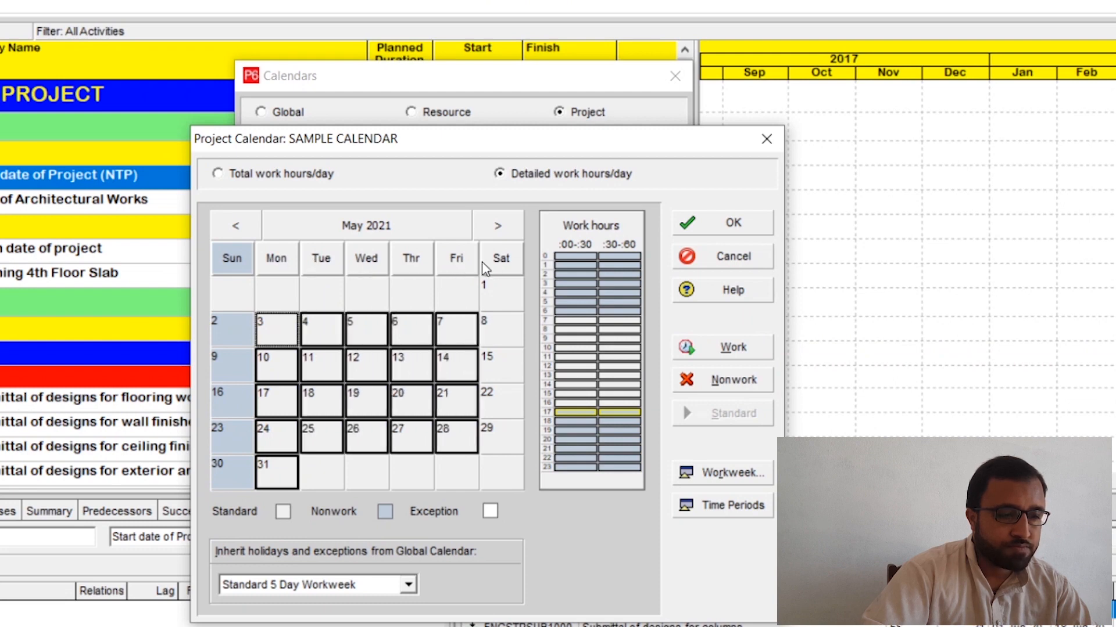
left_click(503, 264, "ctrl")
left_click_drag(588, 379, 619, 412)
left_click(687, 384)
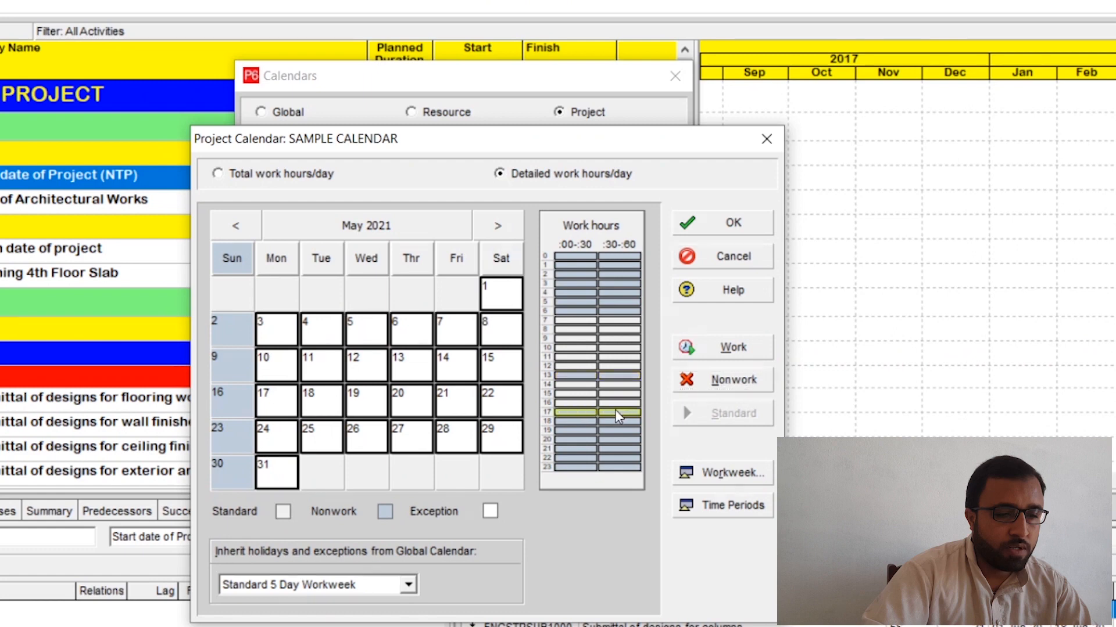
left_click(715, 347)
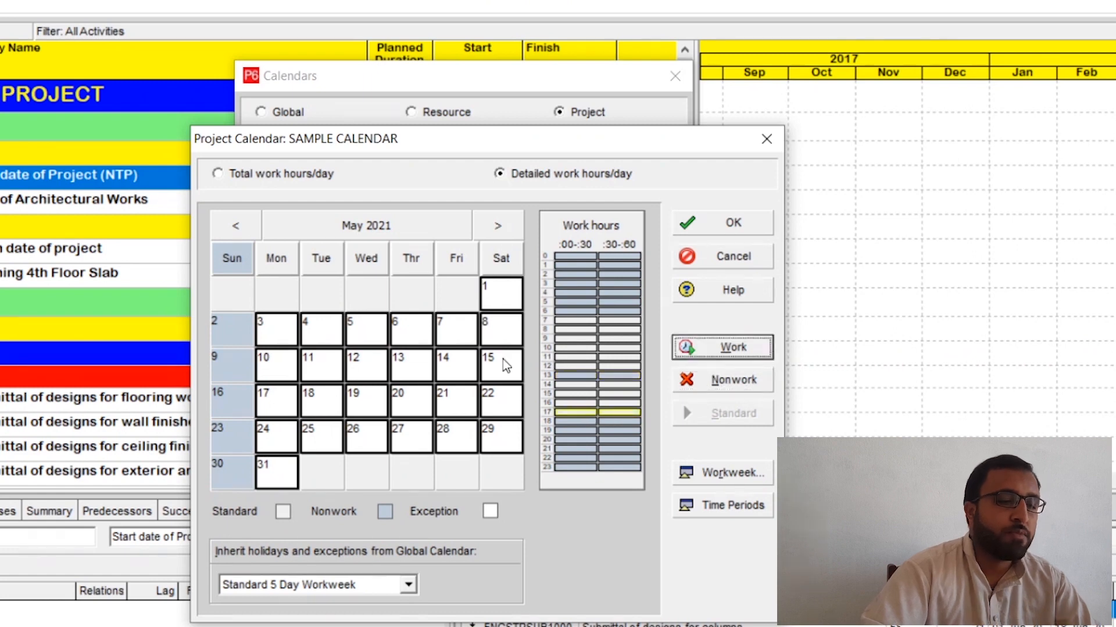
Step: Review the calendar's months from June 2021 back to April 2020
left_click(500, 227)
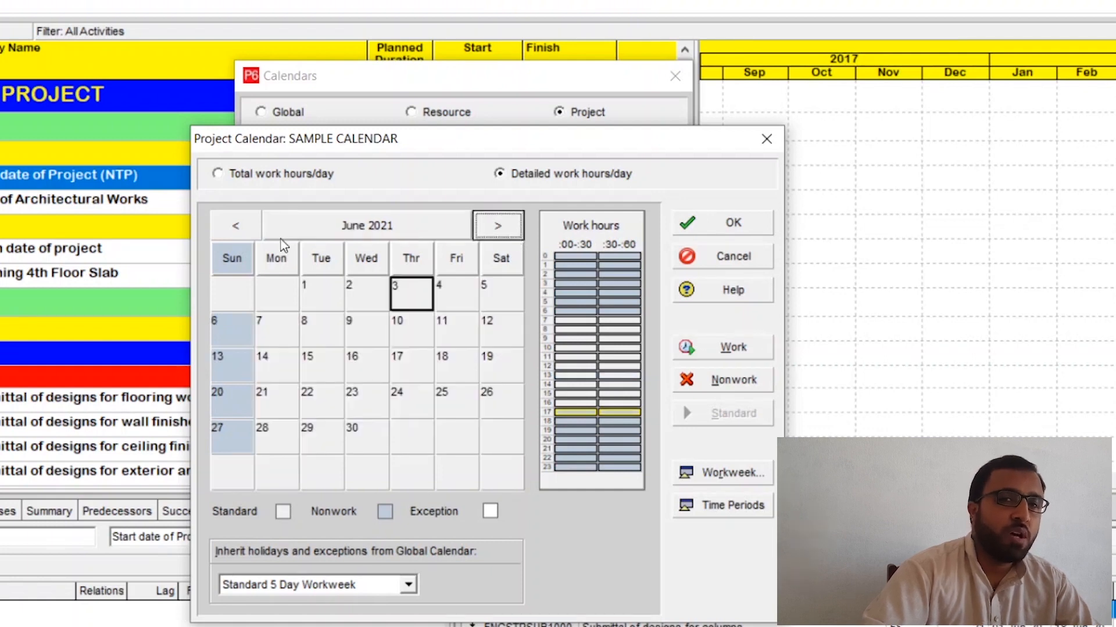
left_click(236, 228)
left_click(238, 231)
left_click(237, 232)
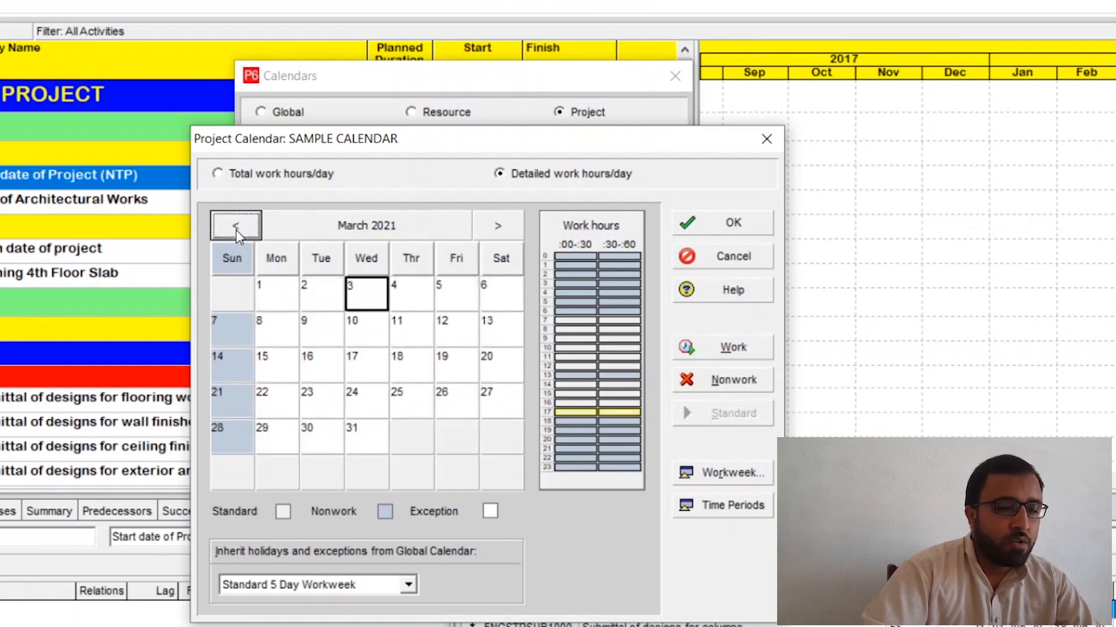
left_click(237, 231)
double_click(237, 231)
left_click(237, 232)
left_click(238, 231)
left_click(237, 231)
left_click(237, 231)
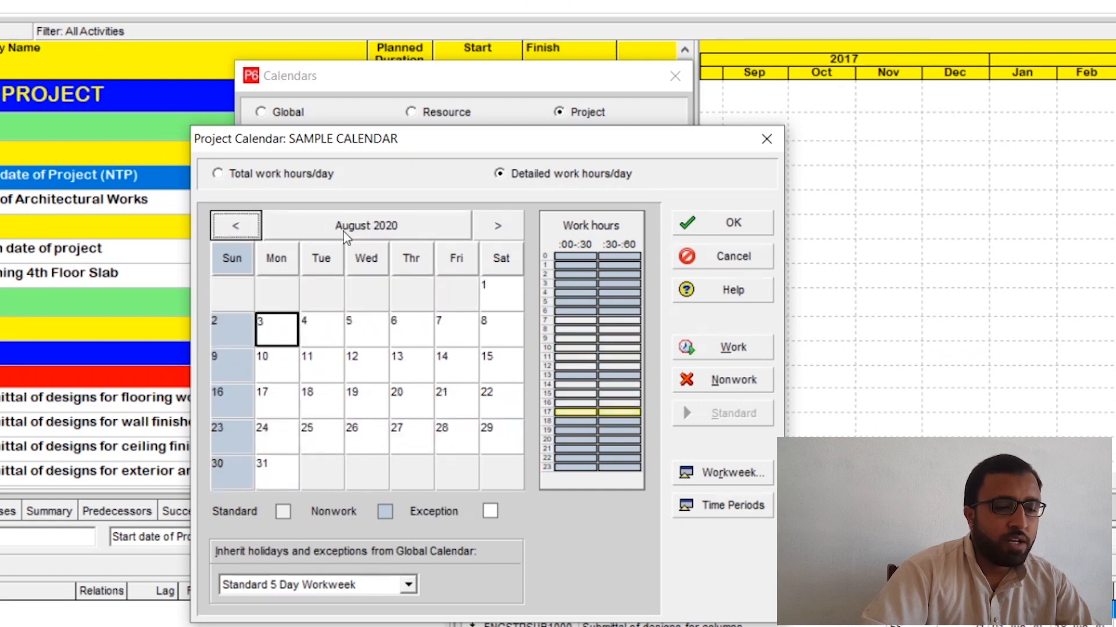
left_click(235, 230)
left_click(235, 229)
left_click(233, 229)
left_click(232, 230)
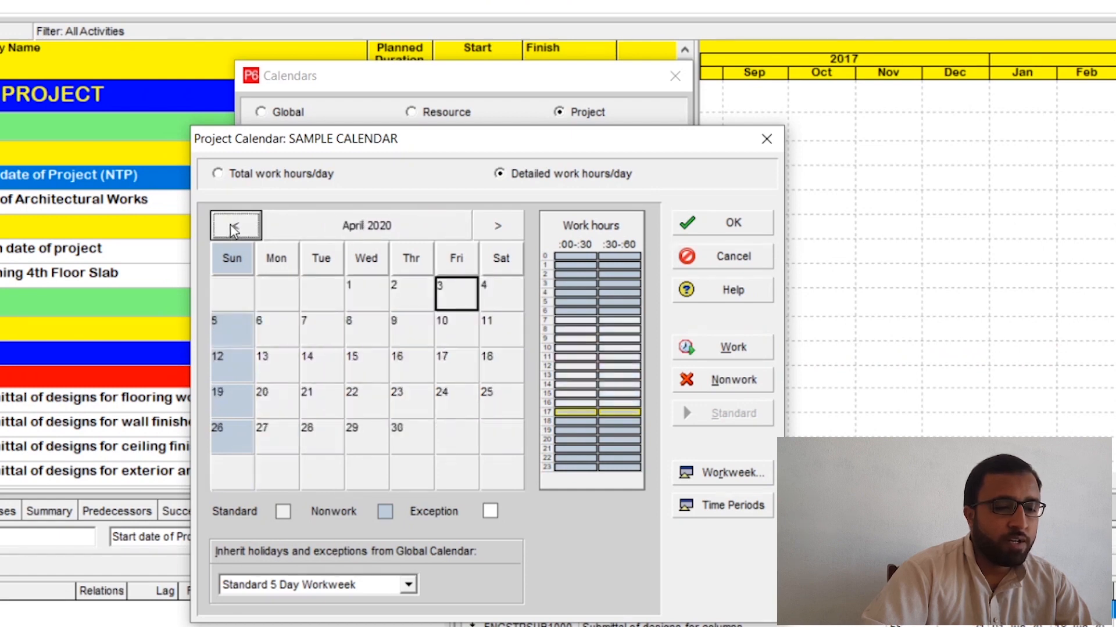
Step: Make 14 August 2020 a nonwork day in the calendar
left_click(497, 234)
left_click(498, 235)
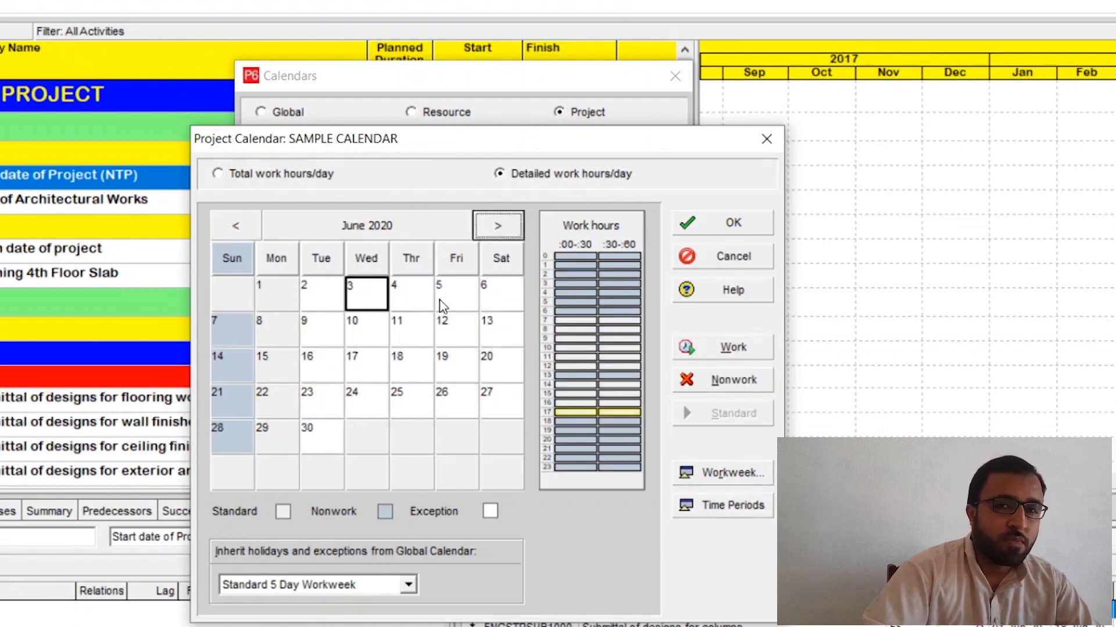
left_click(499, 230)
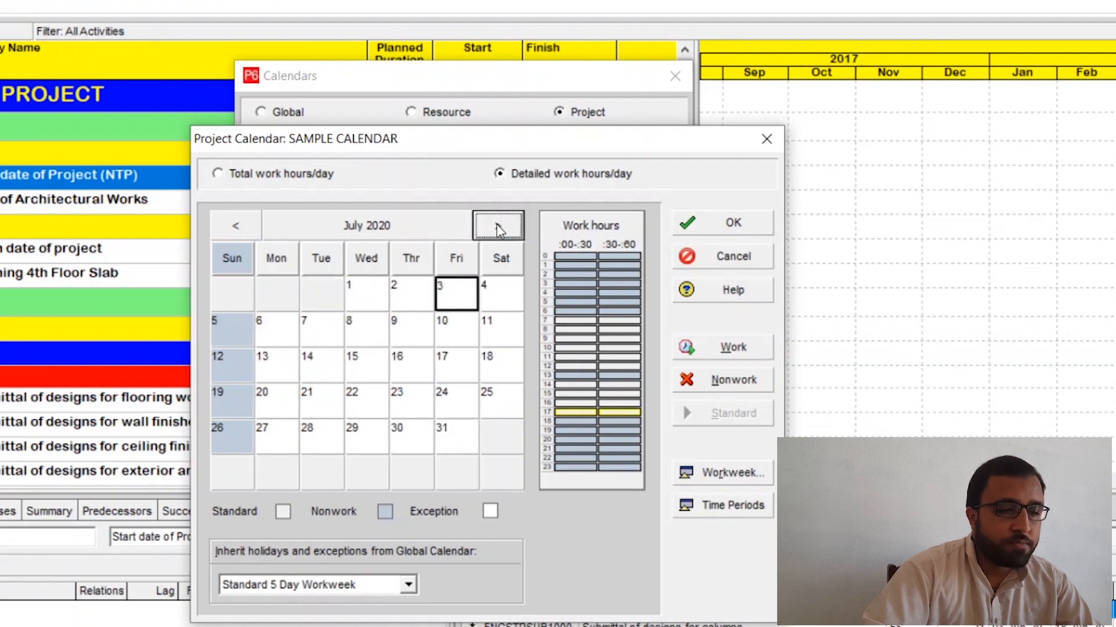
left_click(505, 227)
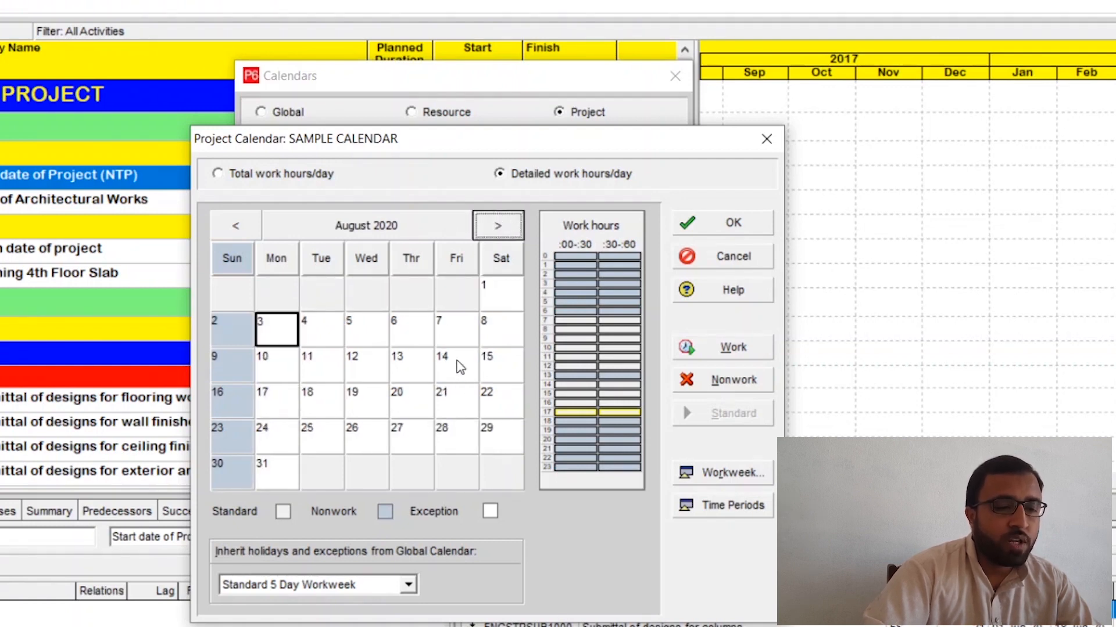
left_click(460, 366)
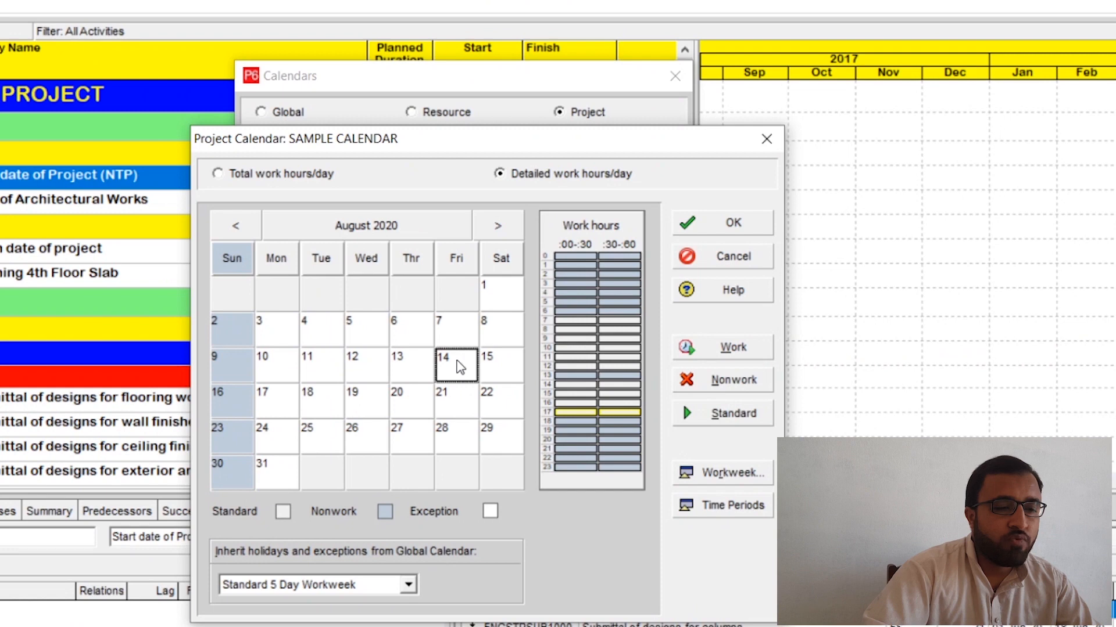
left_click(729, 389)
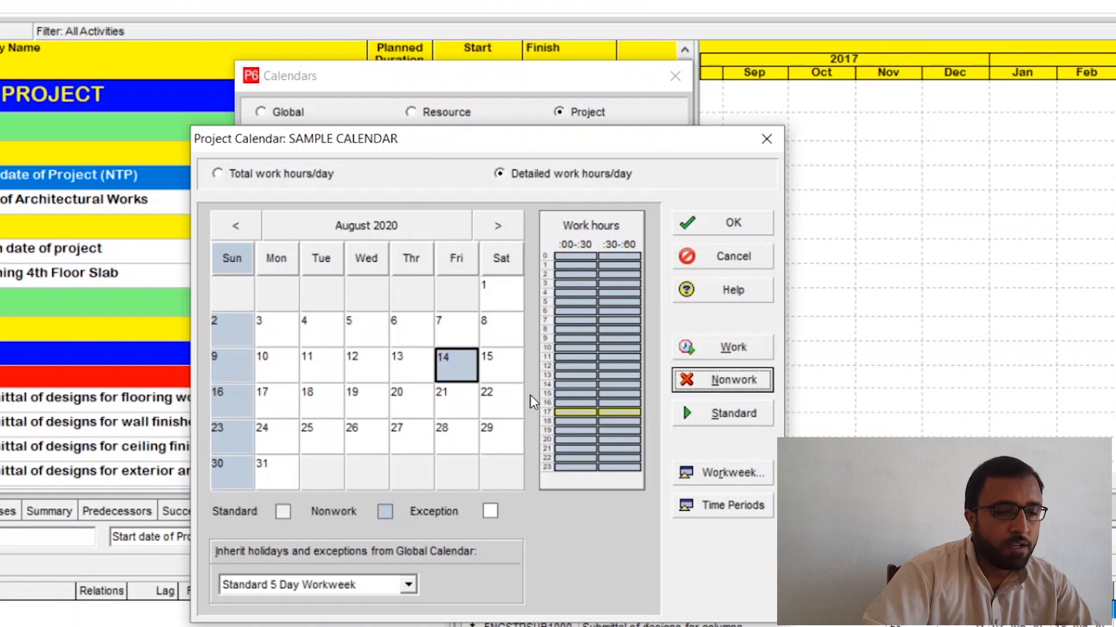
Step: Make 25 and 26 May 2020 nonwork days in the calendar
left_click(244, 229)
left_click(244, 229)
left_click(244, 228)
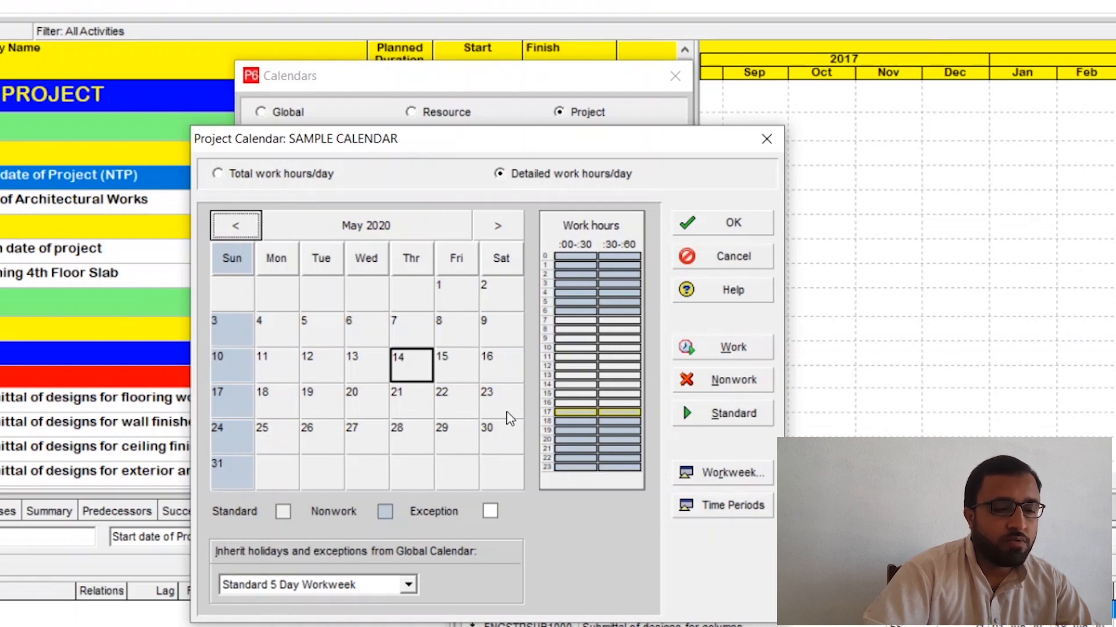
left_click(295, 447)
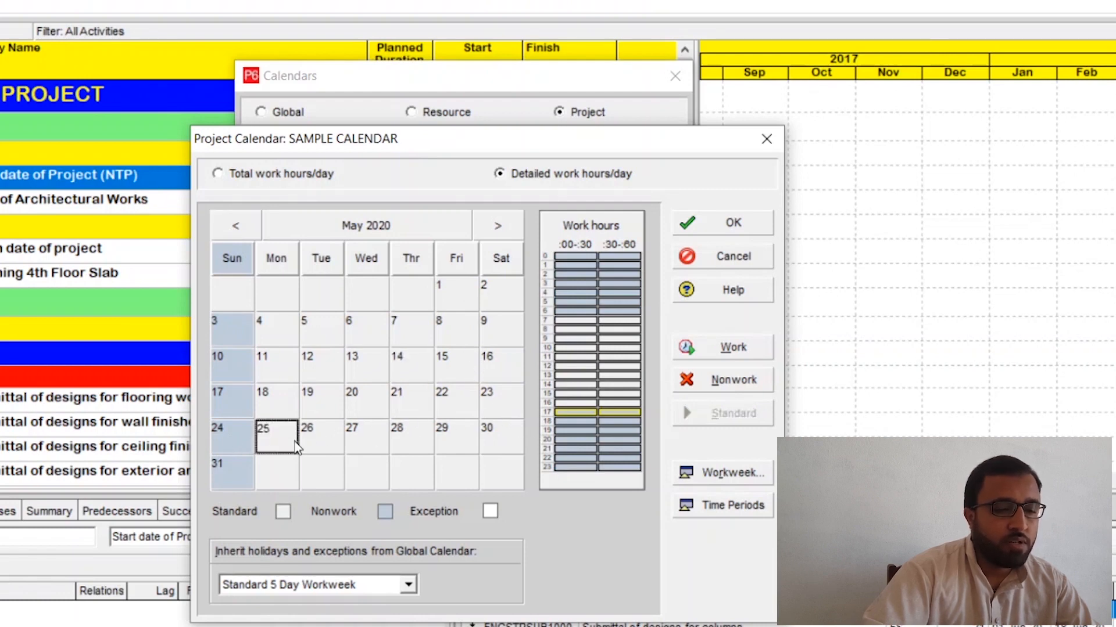
left_click(332, 446, "ctrl")
left_click(735, 380)
Step: Try making 26 May 2020 a work day, and return it to nonwork
left_click(456, 365)
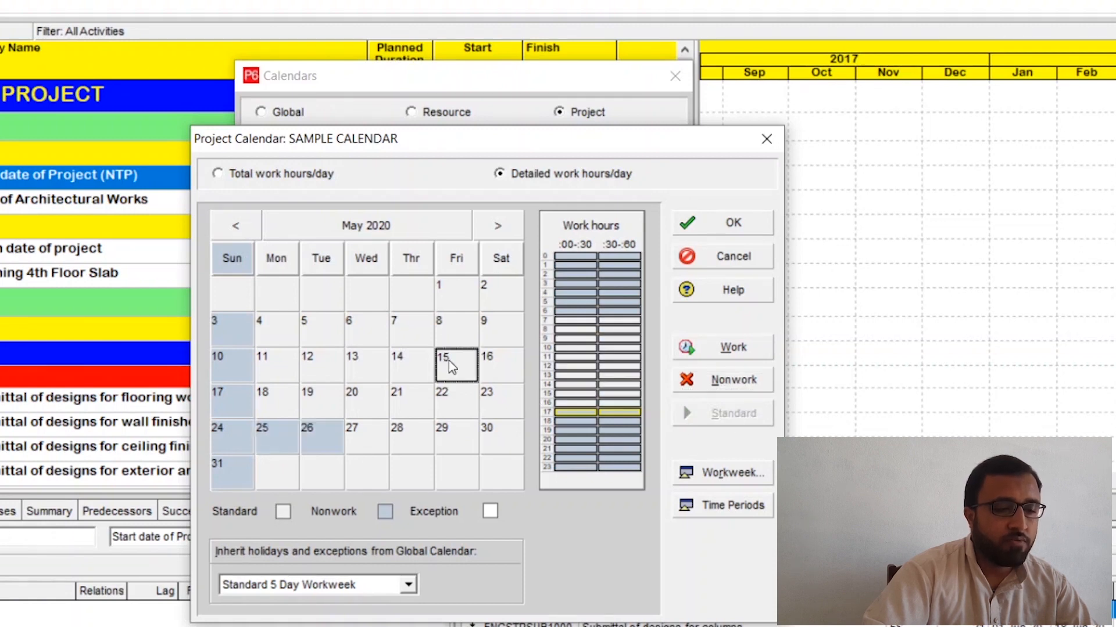
left_click(330, 406)
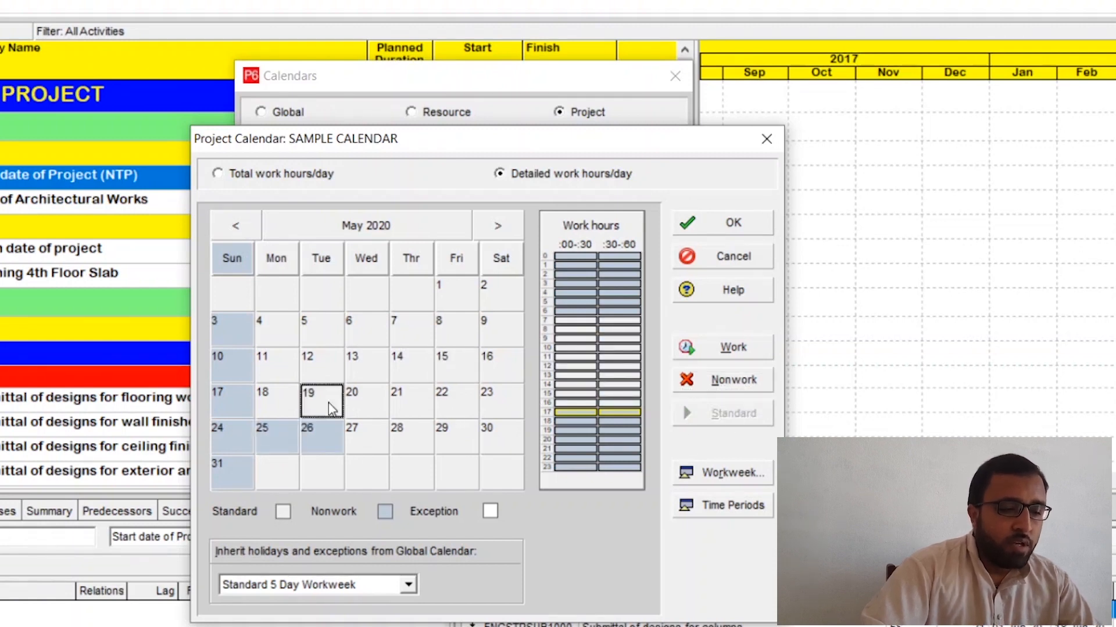
left_click(330, 442)
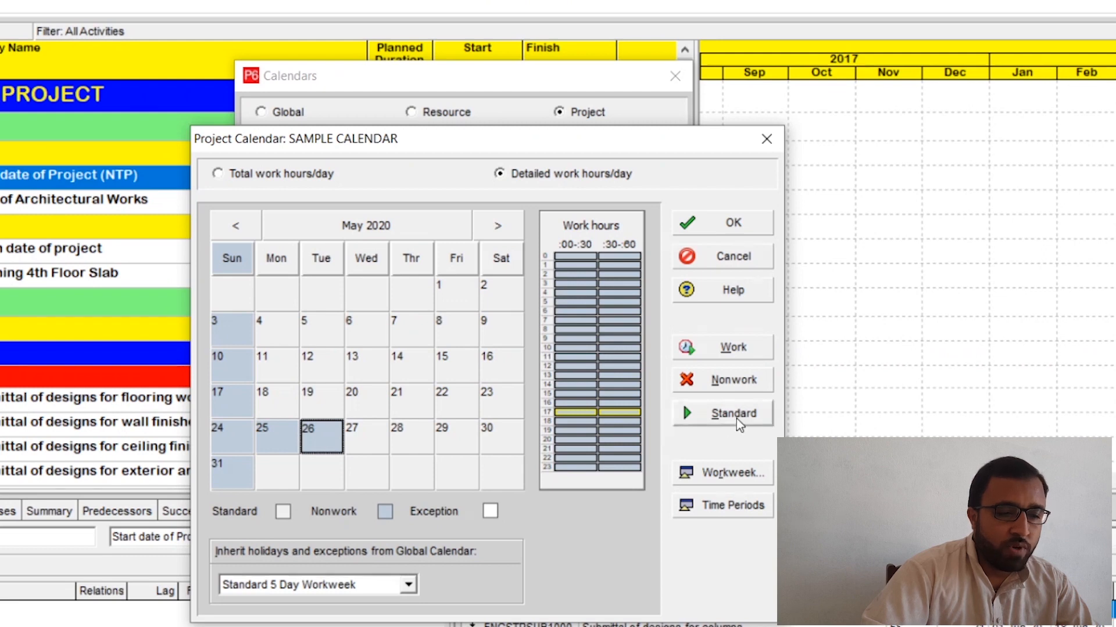
left_click(728, 348)
left_click(378, 444)
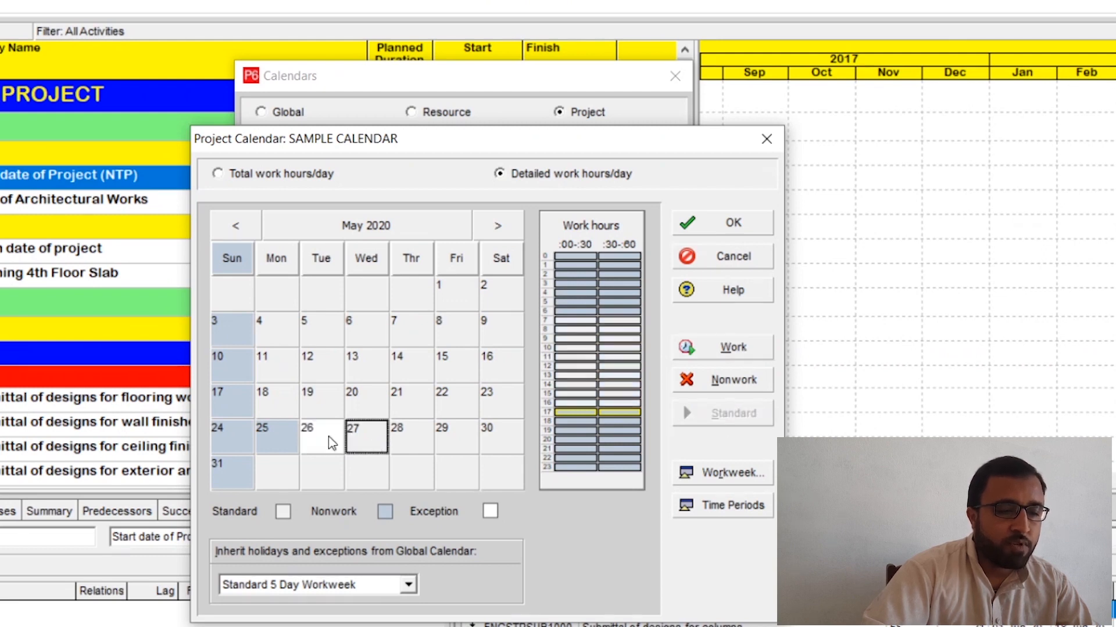
left_click(331, 444)
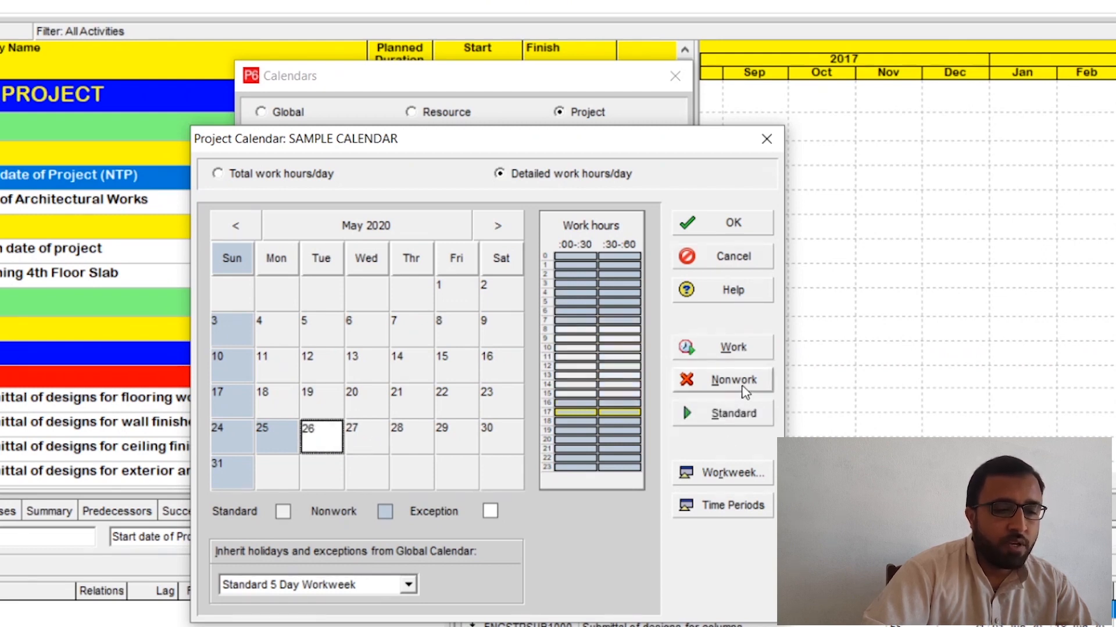
left_click(745, 392)
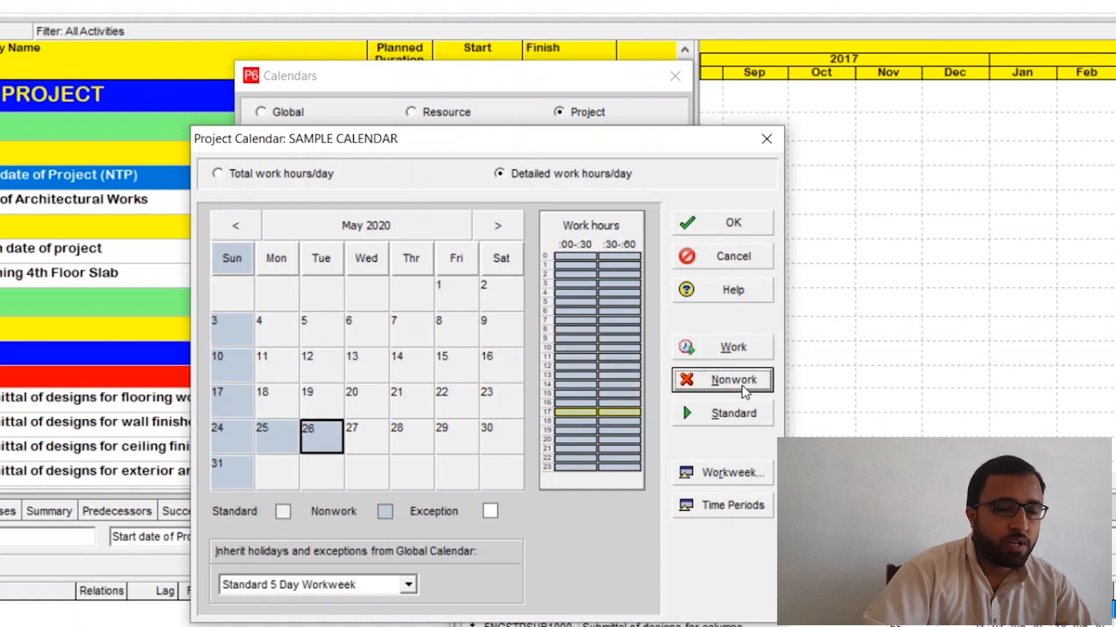
Step: Save the changes to SAMPLE CALENDAR and close the Calendars window
left_click(463, 403)
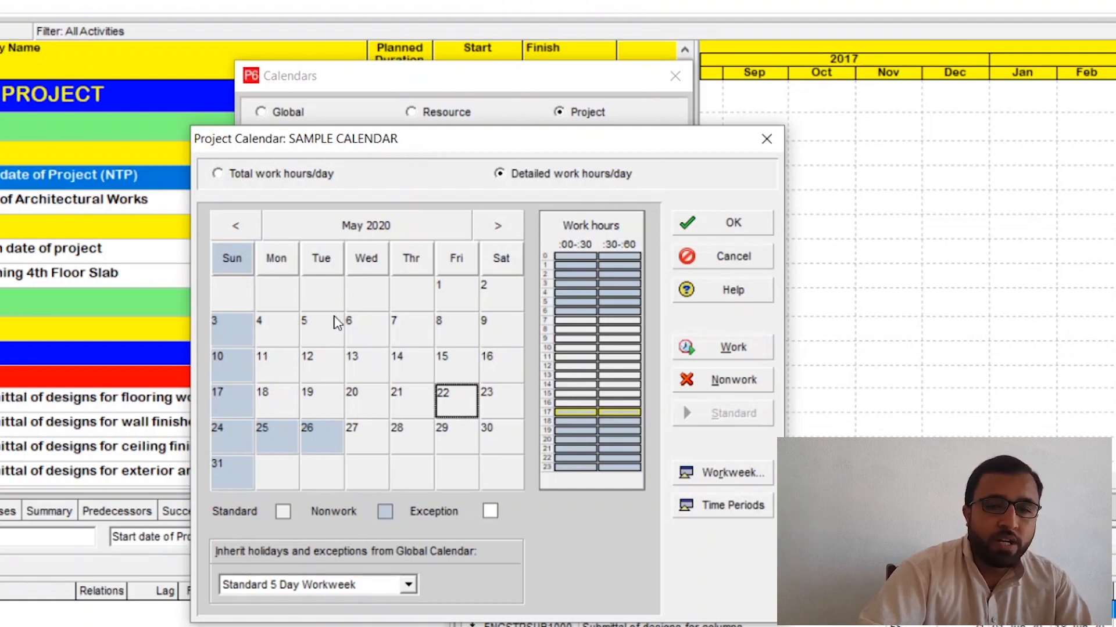
left_click(720, 232)
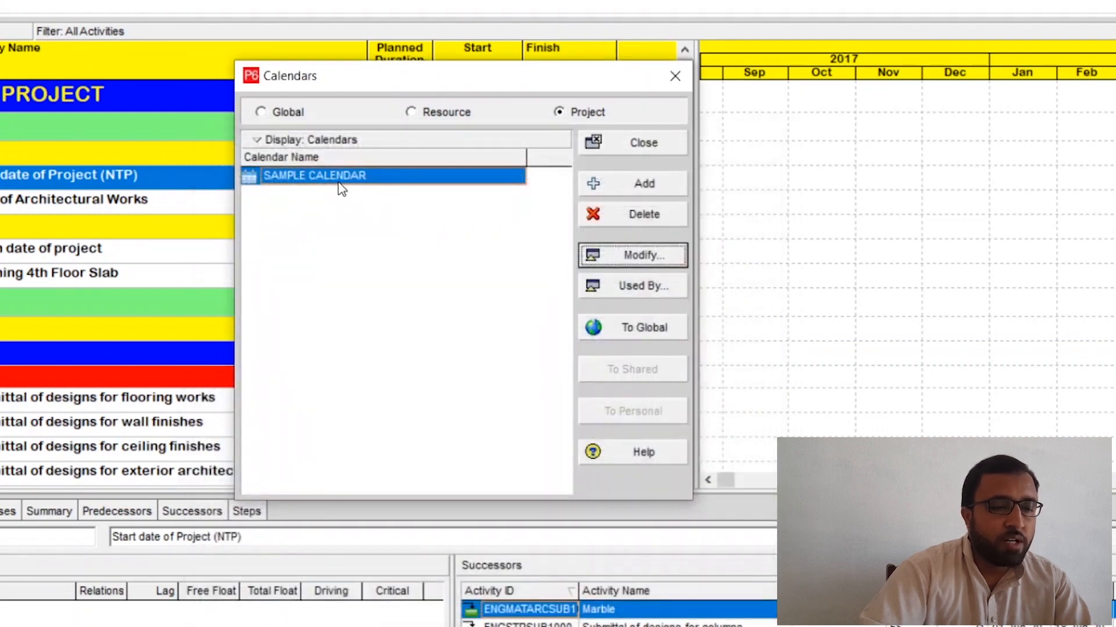
left_click(625, 149)
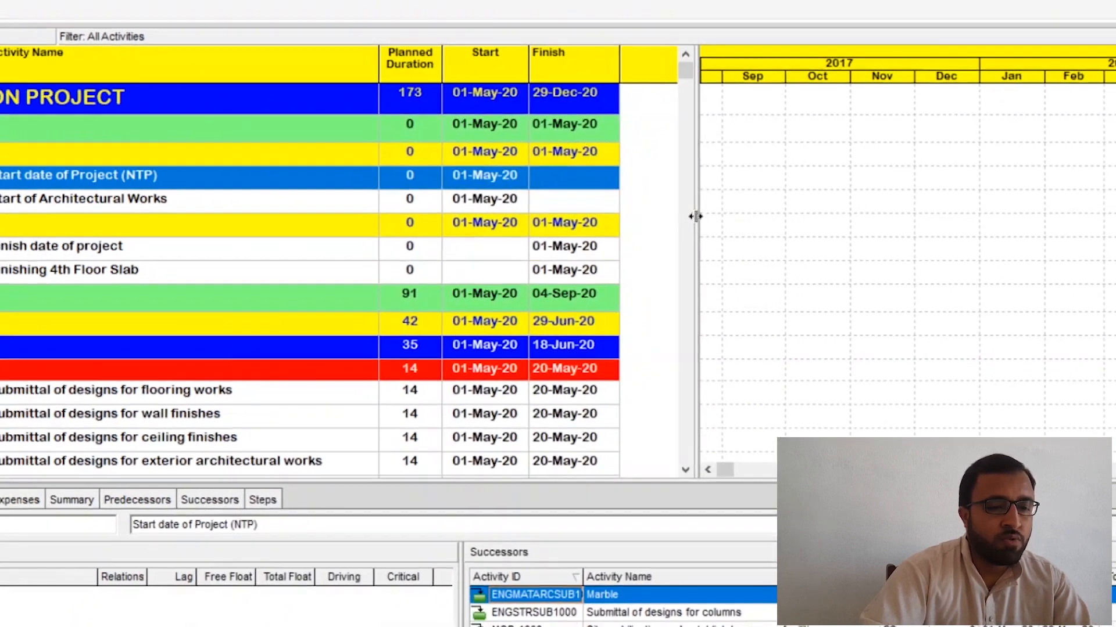
Step: Widen the activity table and add the Calendar field from the General category to its selected columns
left_click_drag(695, 216, 883, 214)
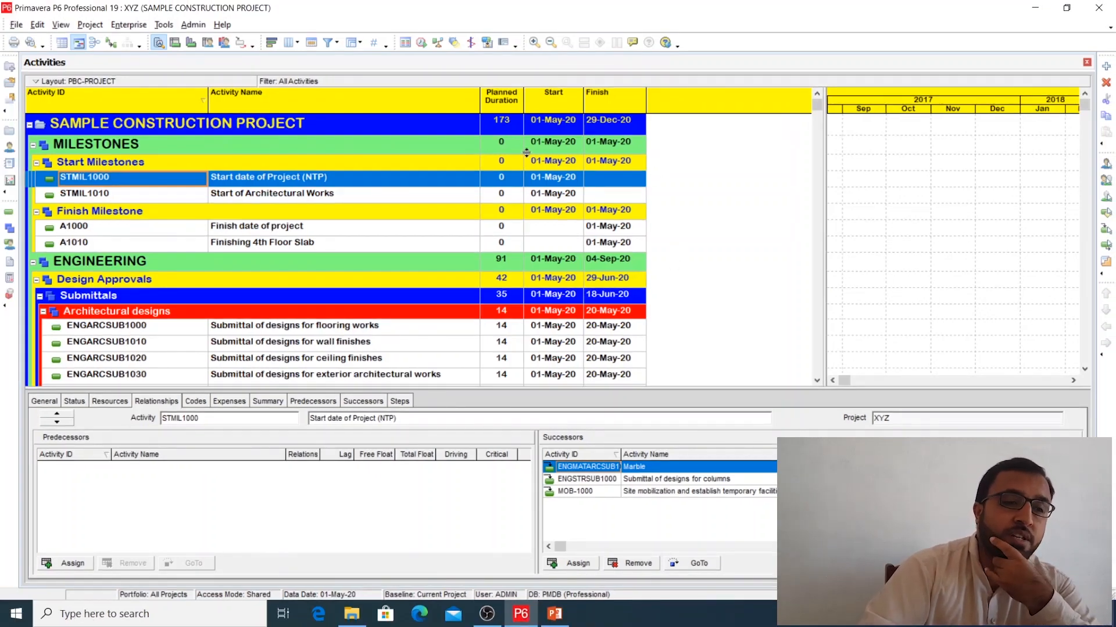
right_click(604, 124)
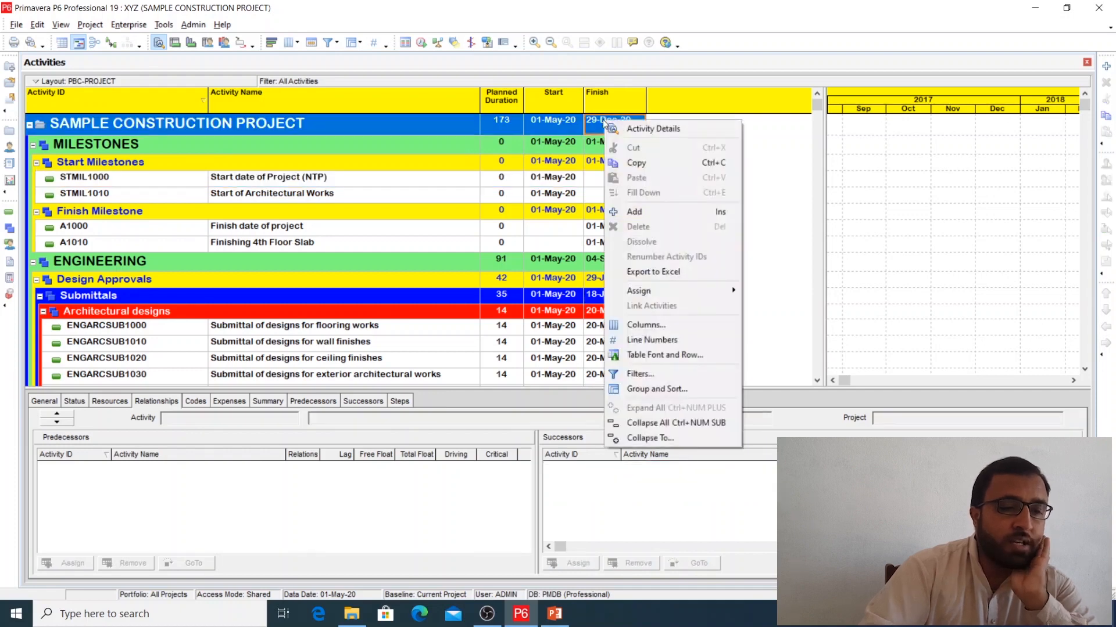
left_click(644, 324)
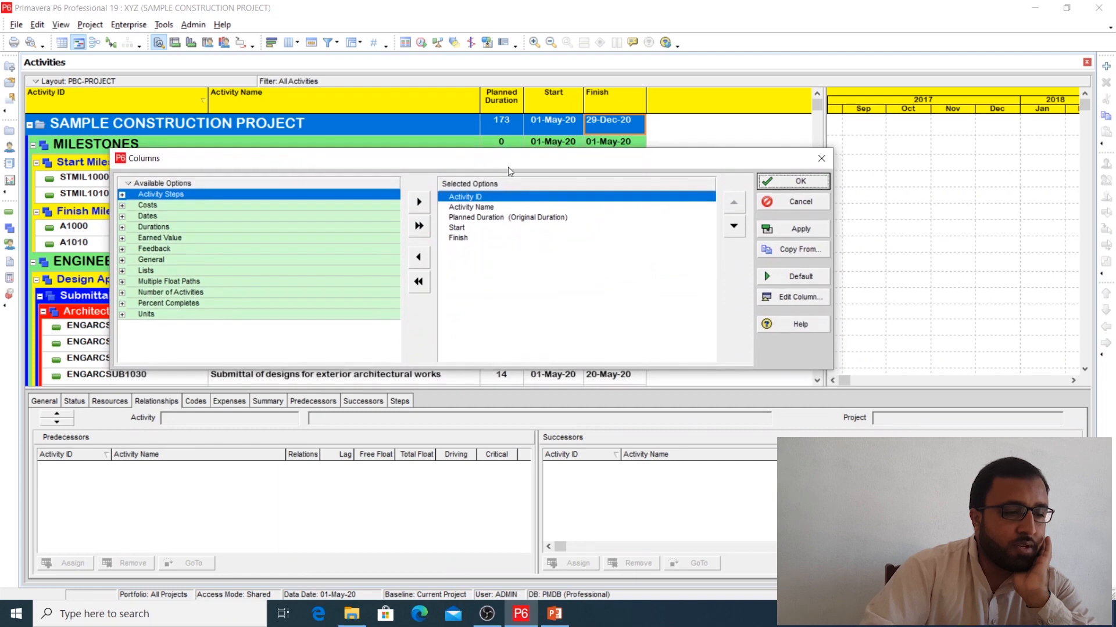
left_click_drag(512, 165, 486, 167)
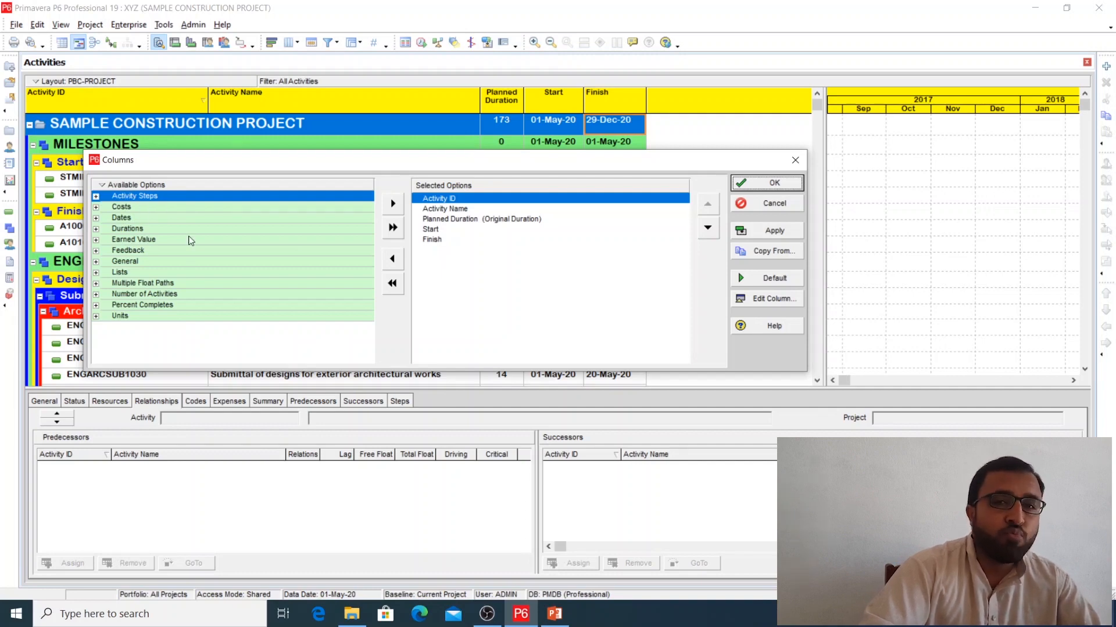
left_click(96, 261)
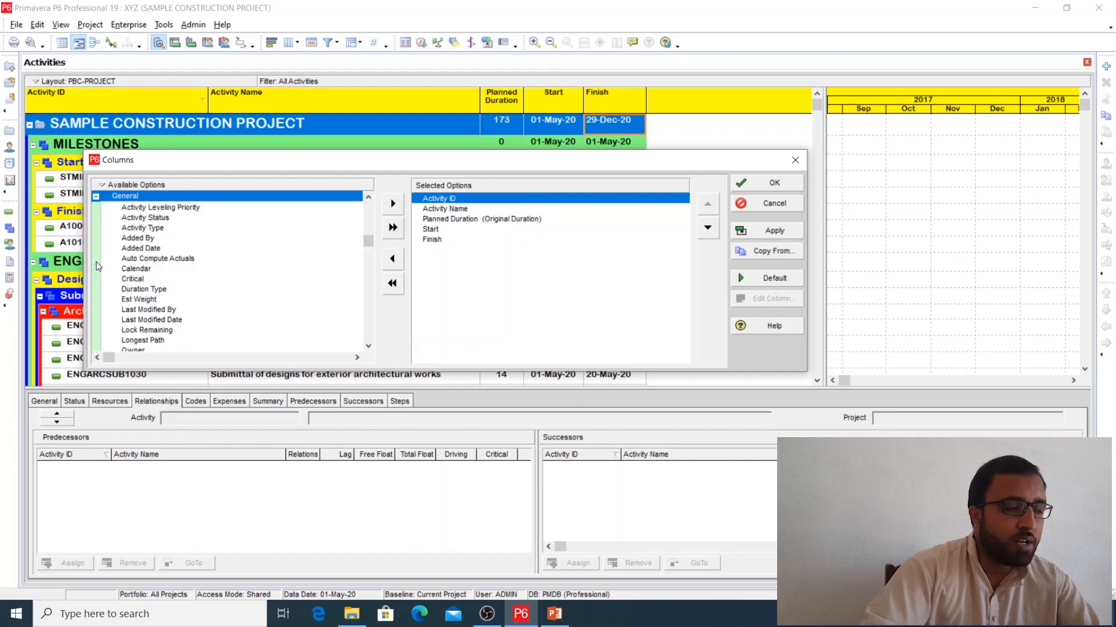
double_click(147, 270)
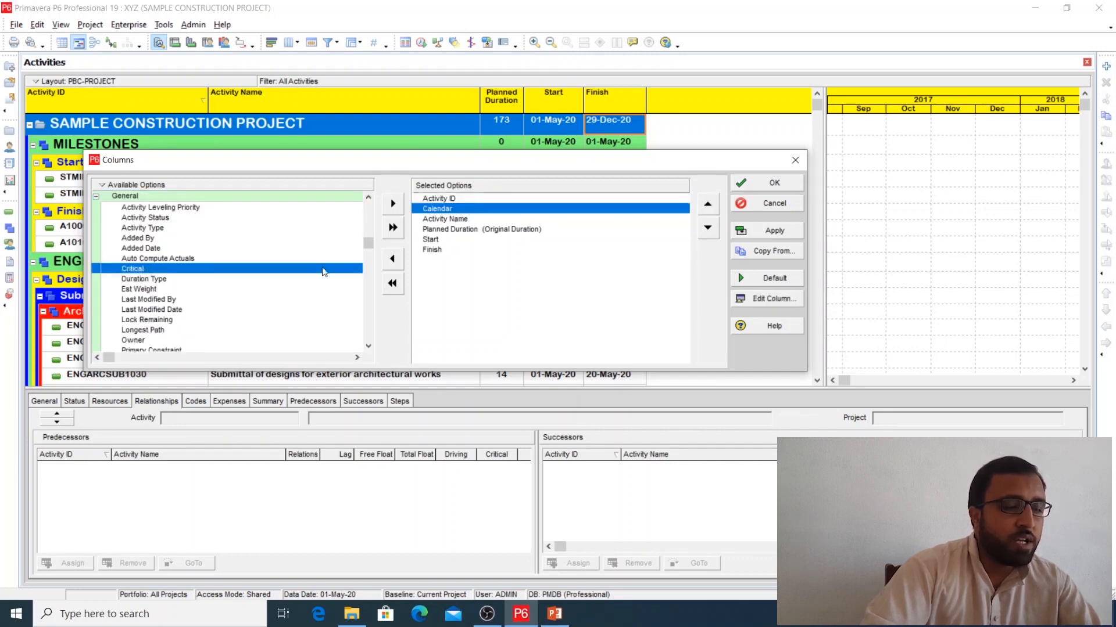
Step: Move the Calendar column below Finish in the column order and apply the changed column set
left_click(450, 217)
left_click(447, 210)
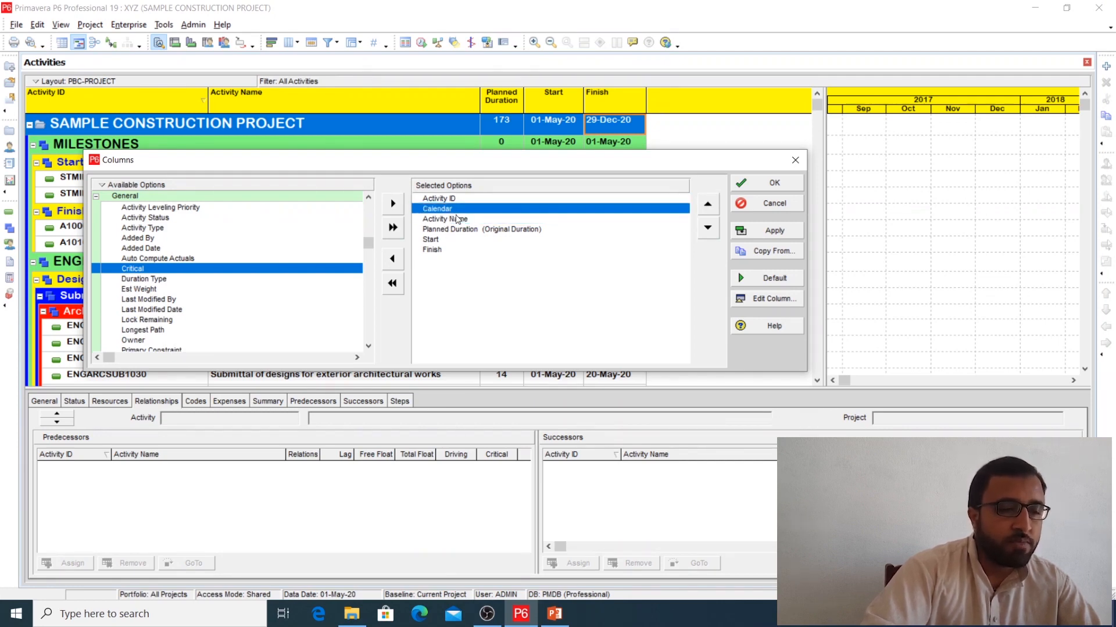
double_click(708, 228)
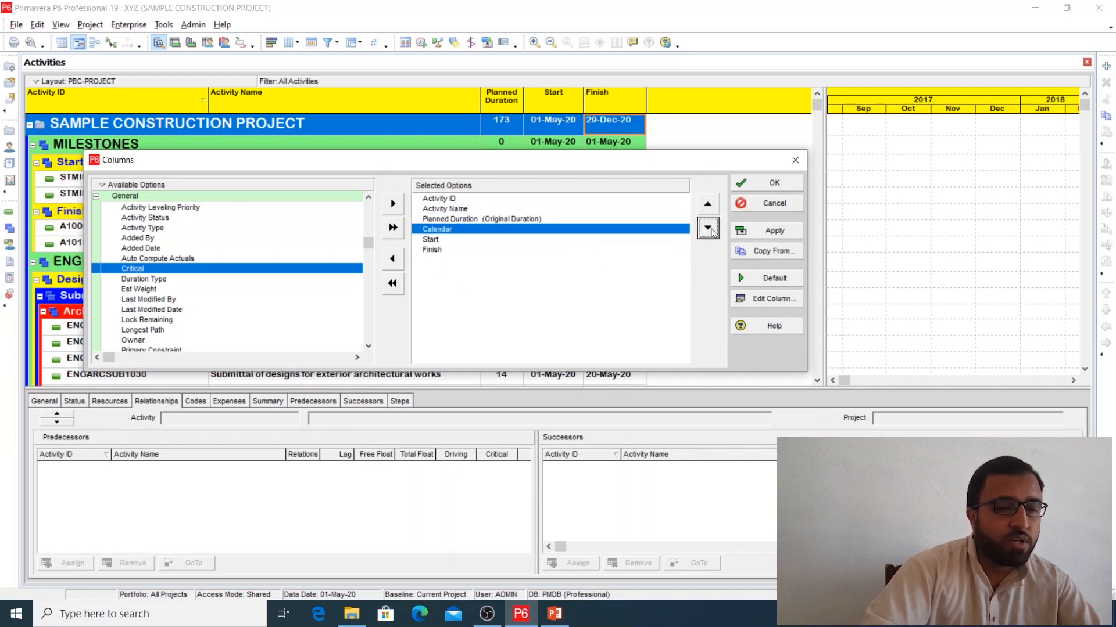
left_click(708, 229)
left_click(707, 228)
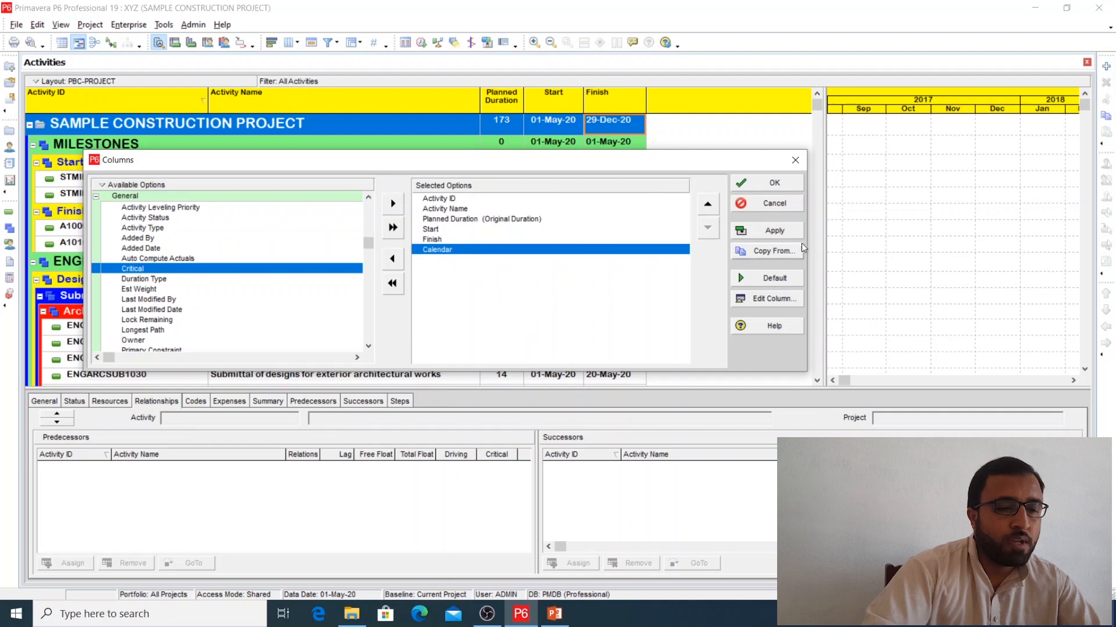
left_click(786, 232)
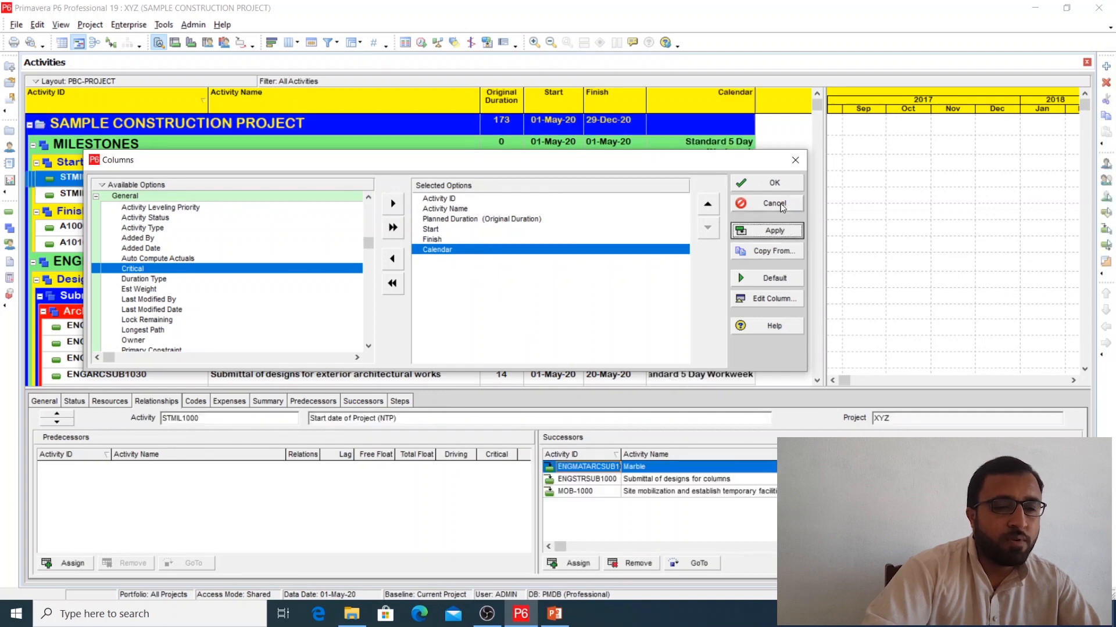
left_click(775, 183)
Step: Schedule the open project using the current data date of 01-May-20, accepting the shared-mode overwrite
left_click_drag(825, 191, 668, 224)
scroll(695, 237, "down", 1)
scroll(697, 232, "up", 1)
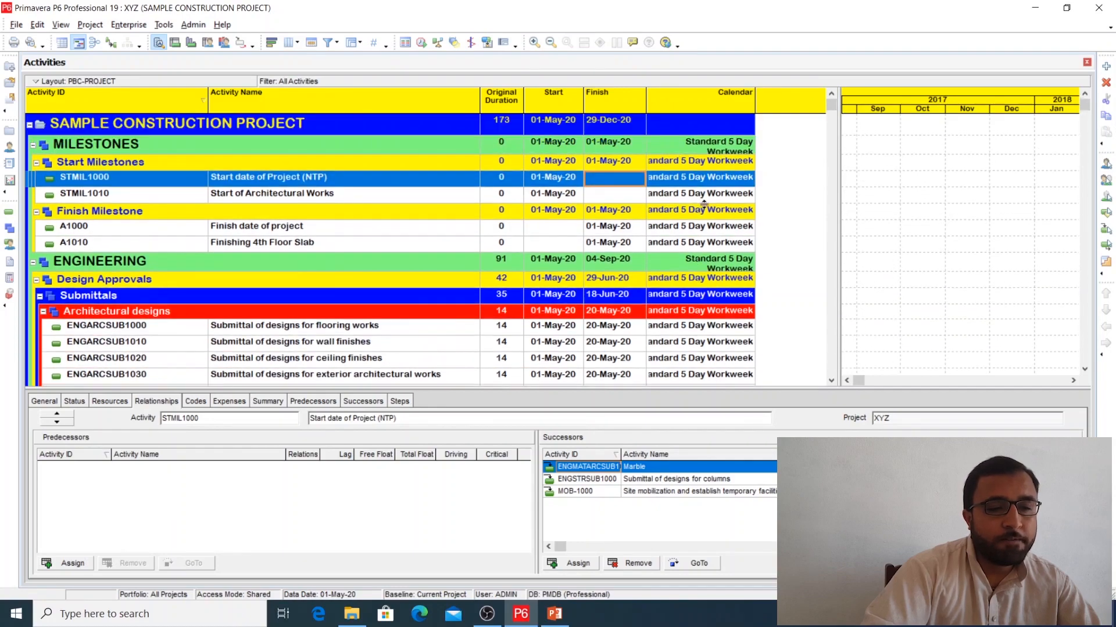
left_click(706, 197)
left_click(713, 180)
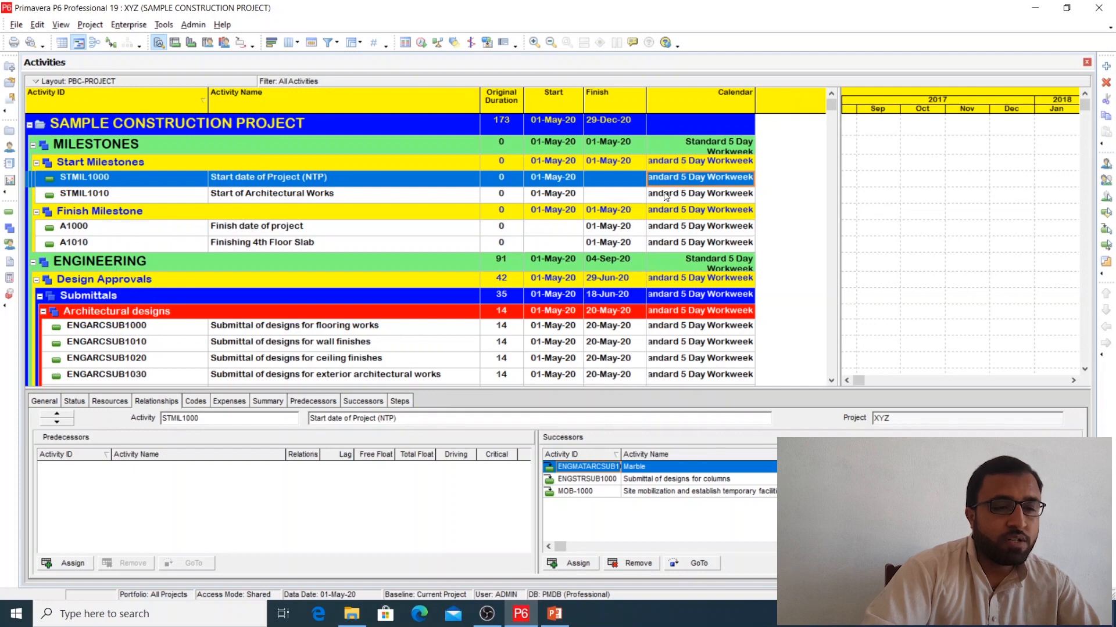
left_click(420, 43)
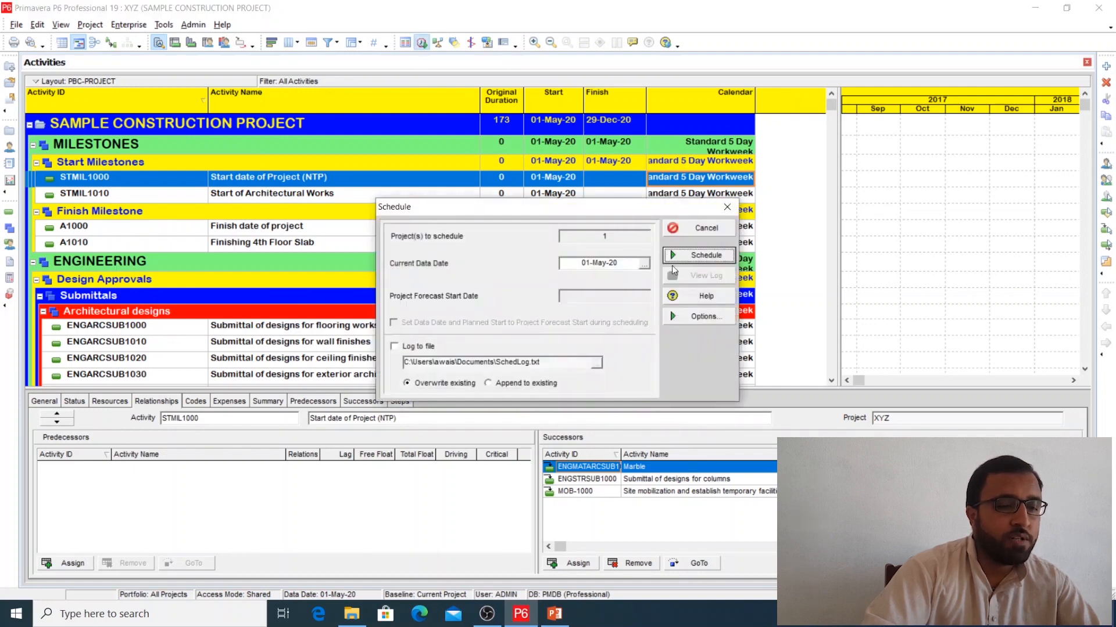
left_click(697, 254)
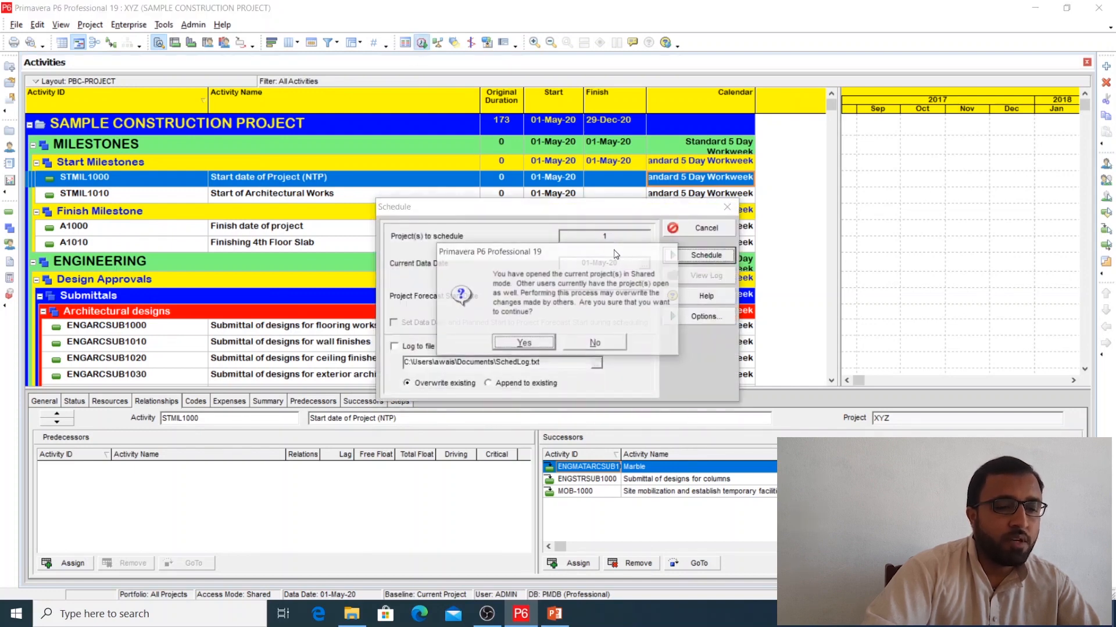
left_click(536, 341)
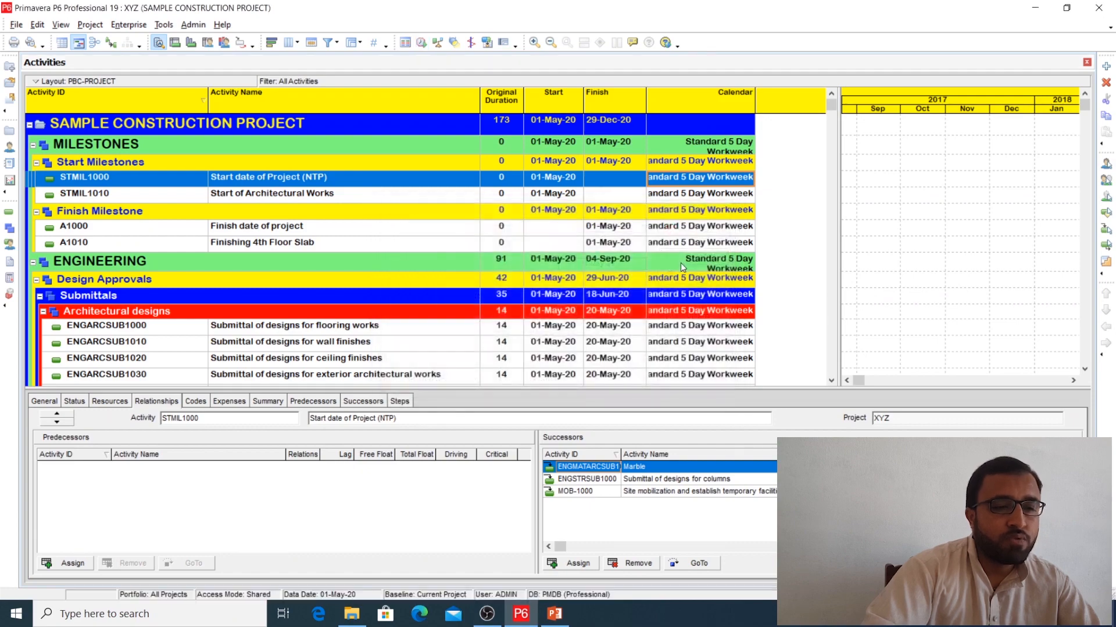
left_click(726, 198)
left_click(746, 182)
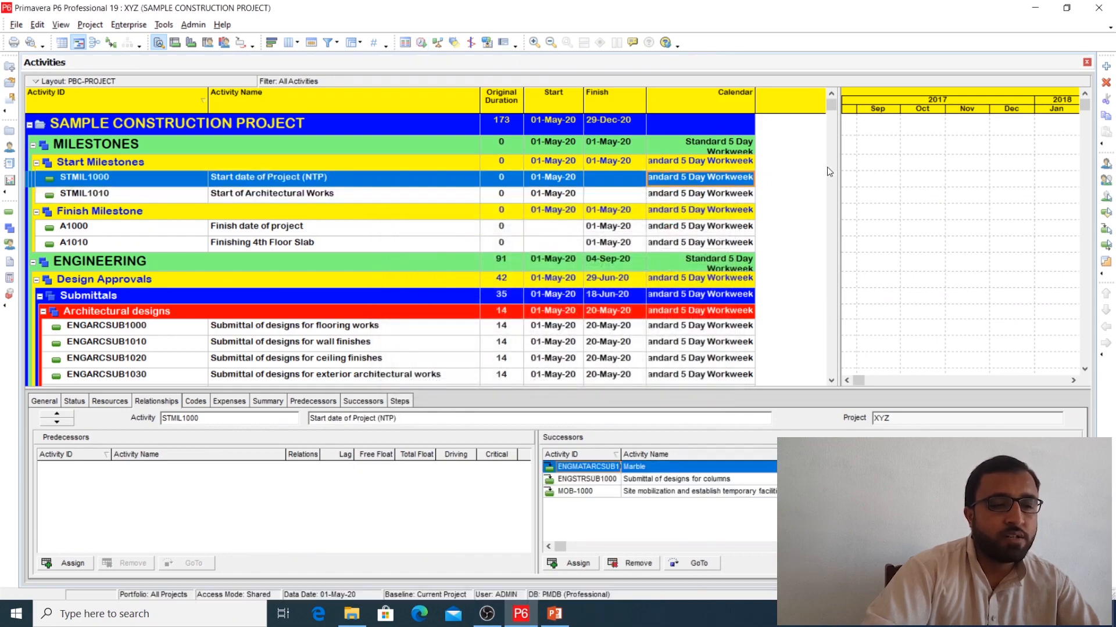
scroll(742, 248, "down", 1)
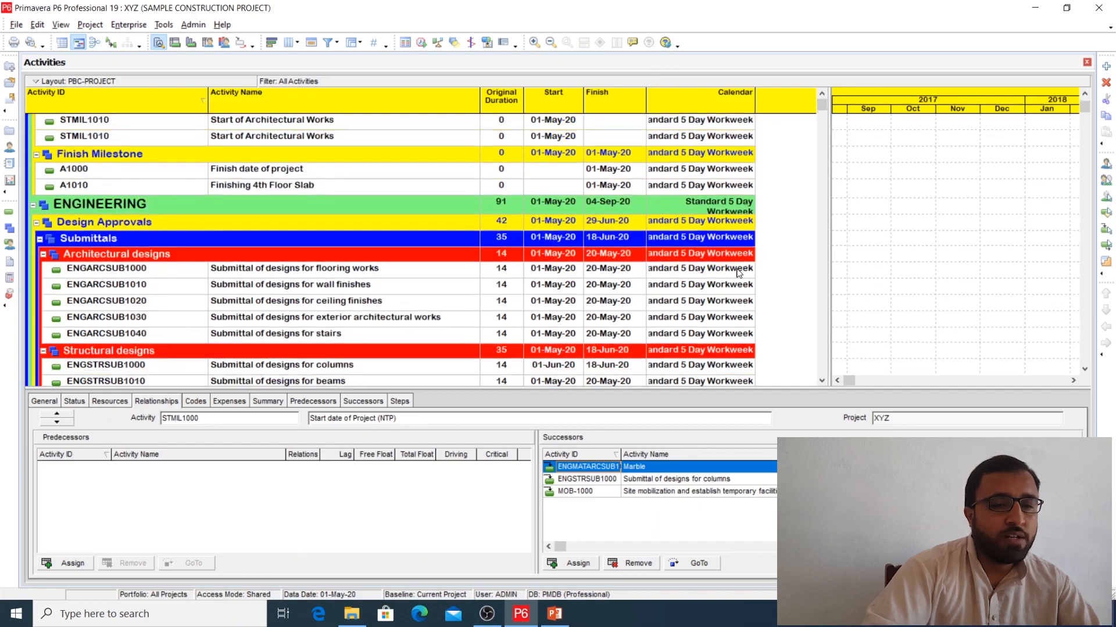
scroll(731, 272, "up", 1)
mouse_move(426, 395)
left_mouse_down()
mouse_move(424, 313)
mouse_move(425, 394)
left_mouse_up()
left_click(705, 198)
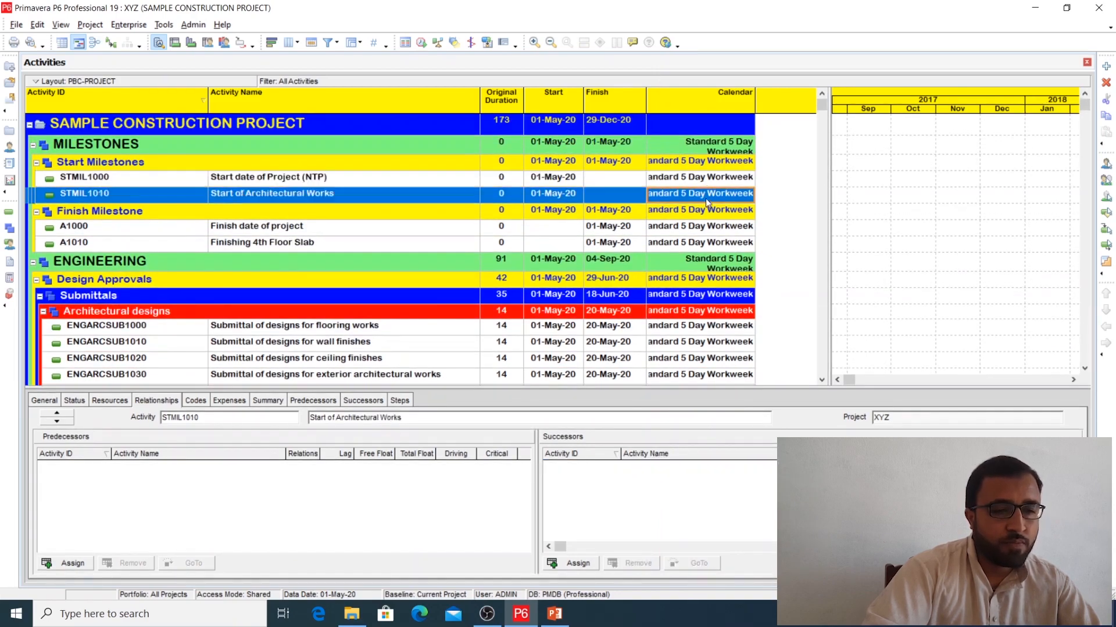
left_click(720, 180)
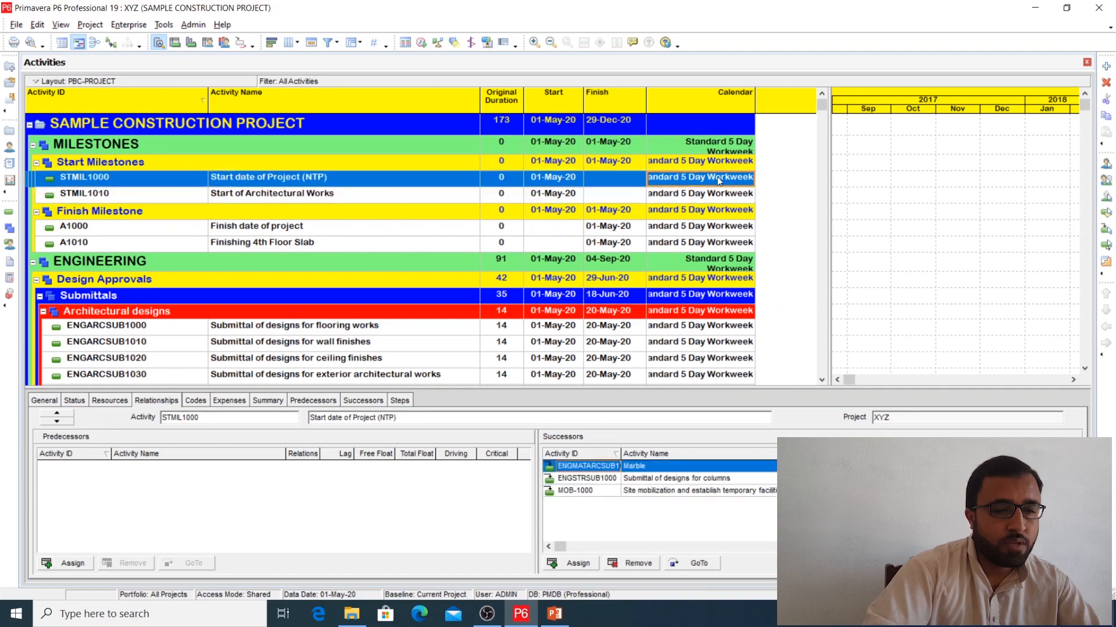
left_click(749, 183)
left_click(749, 181)
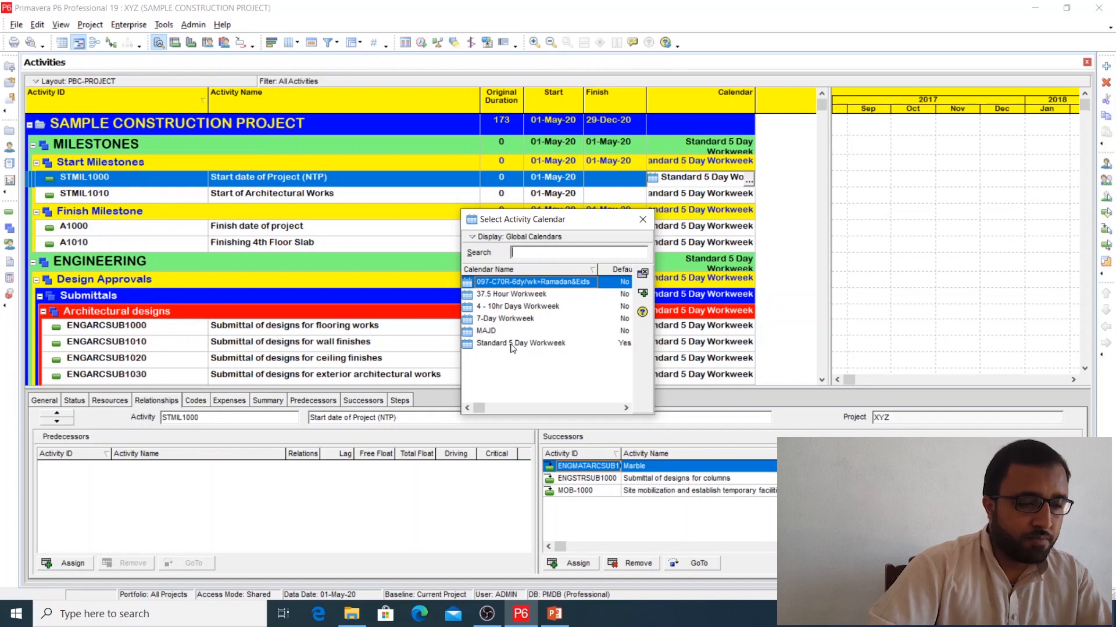
left_click_drag(542, 220, 496, 193)
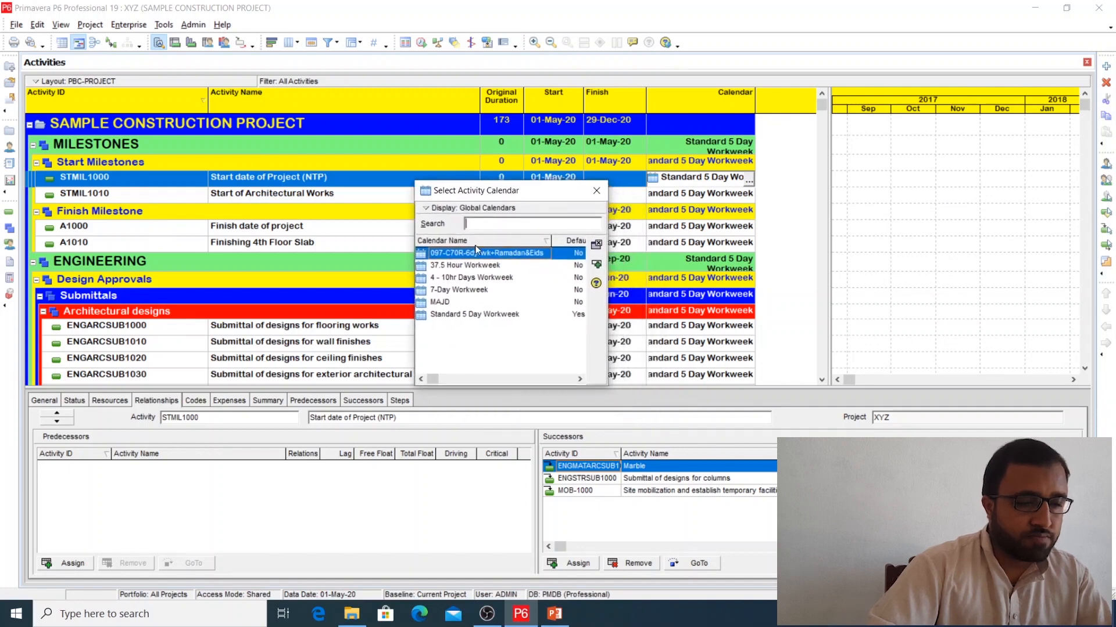
left_click(480, 209)
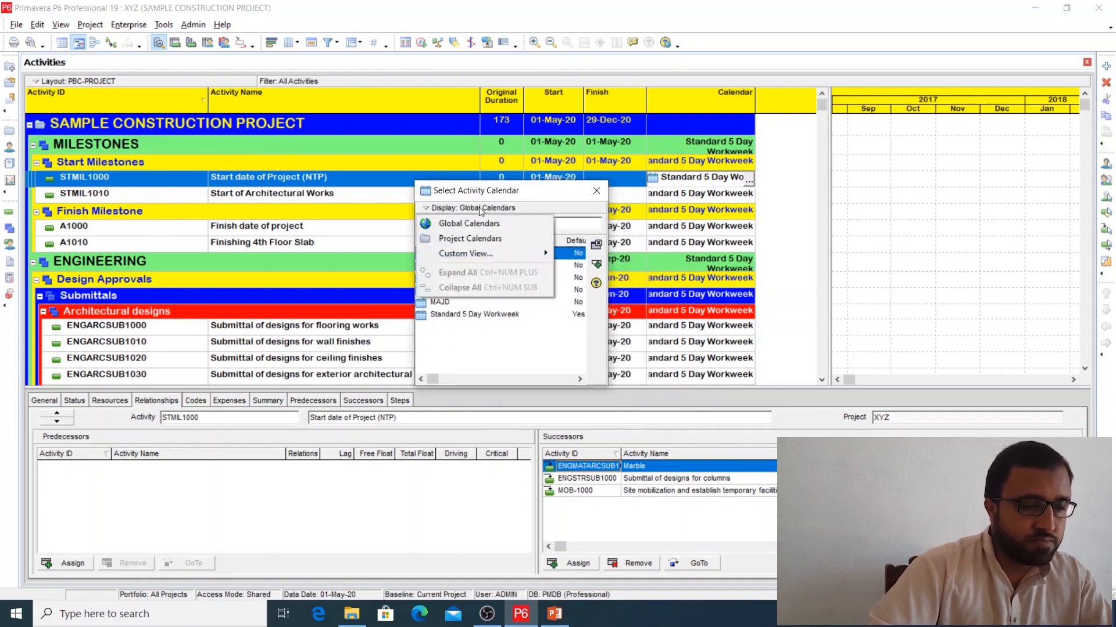
left_click(461, 239)
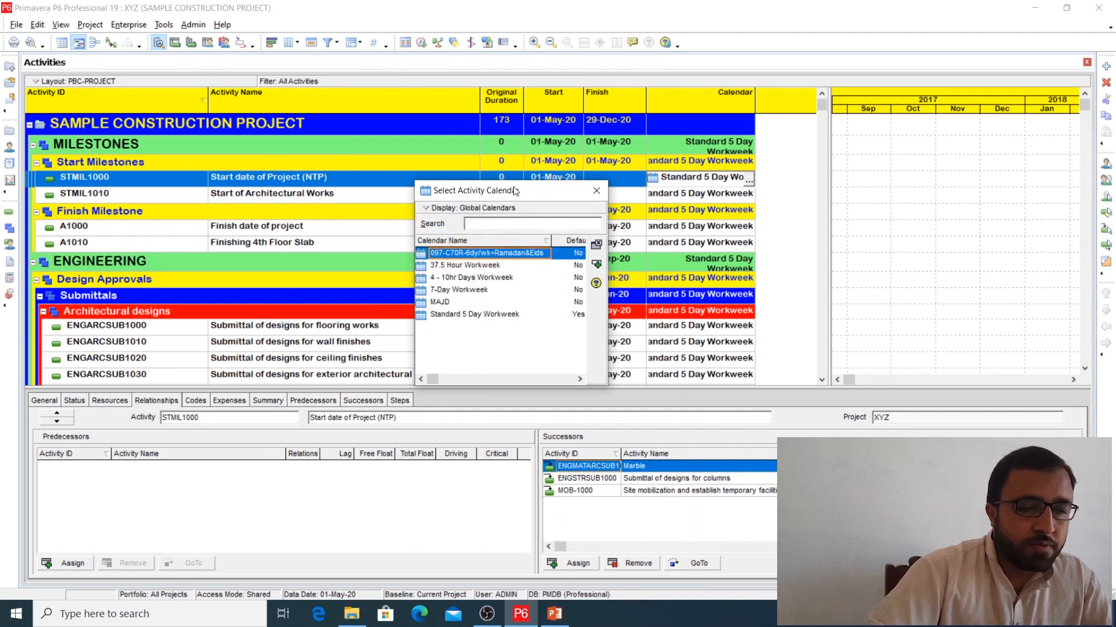
left_click(595, 191)
Step: Assign the project calendar SAMPLE CALENDAR to activity STMIL1000, Start date of Project (NTP)
left_click(743, 181)
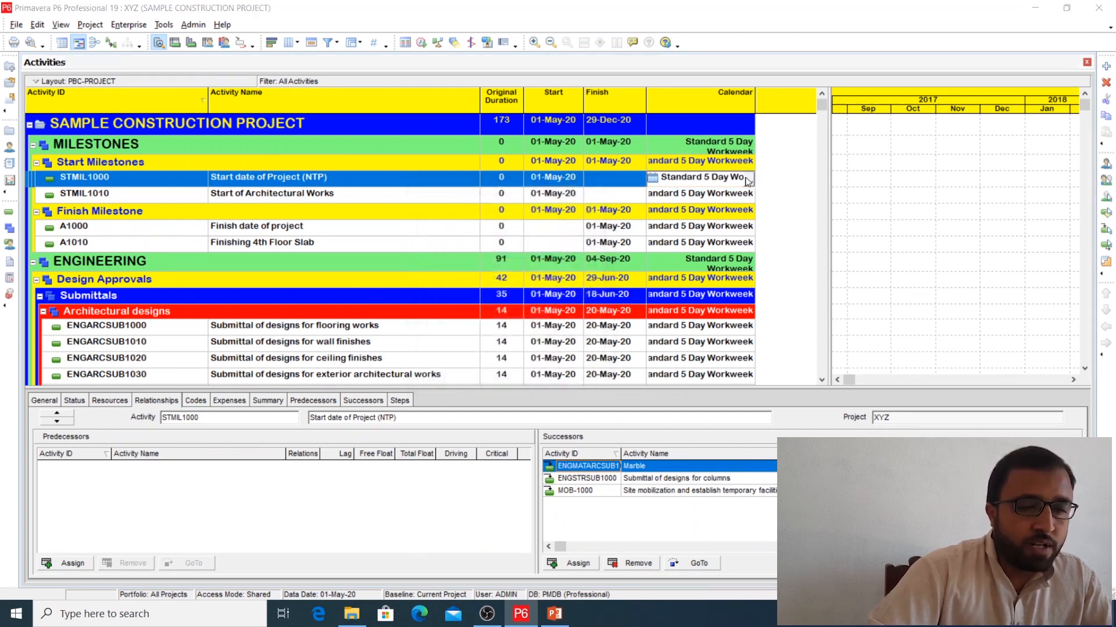
left_click(748, 179)
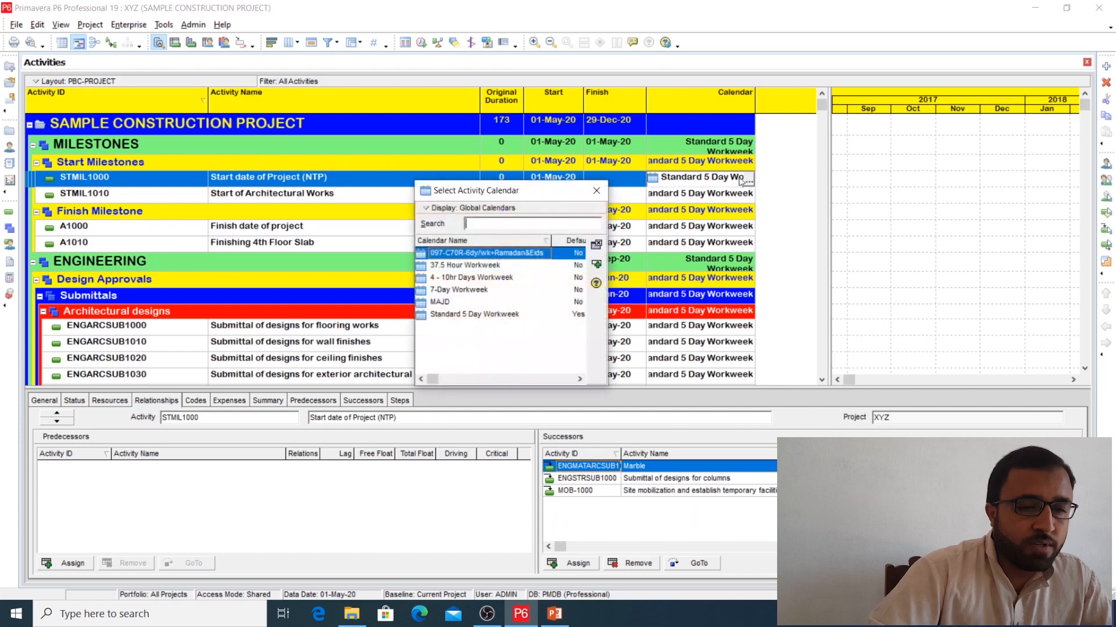
left_click(473, 209)
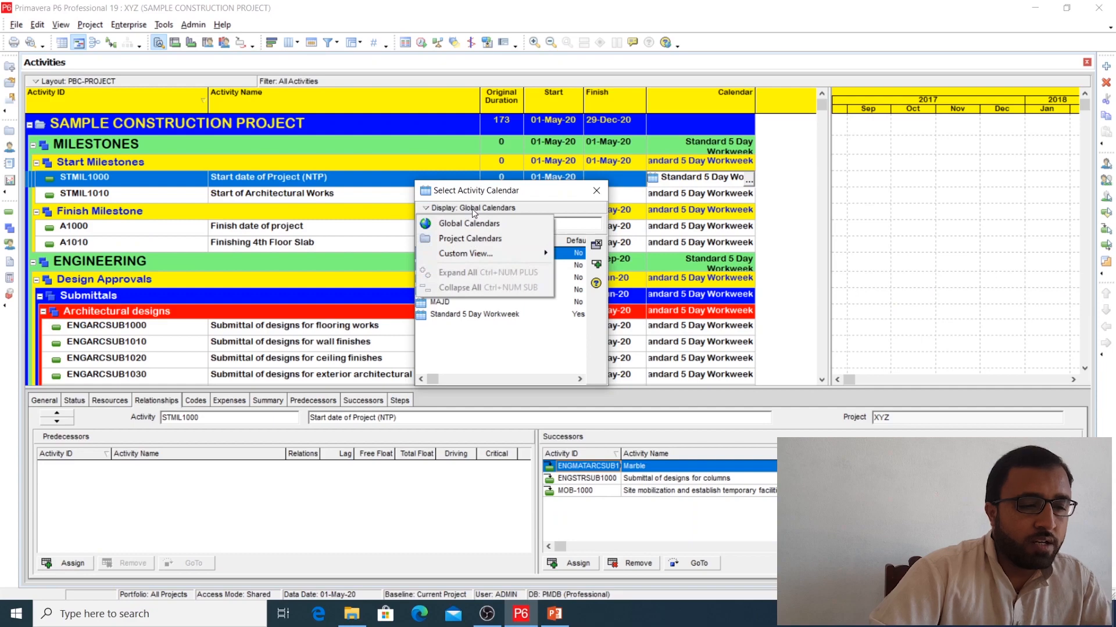
left_click(469, 240)
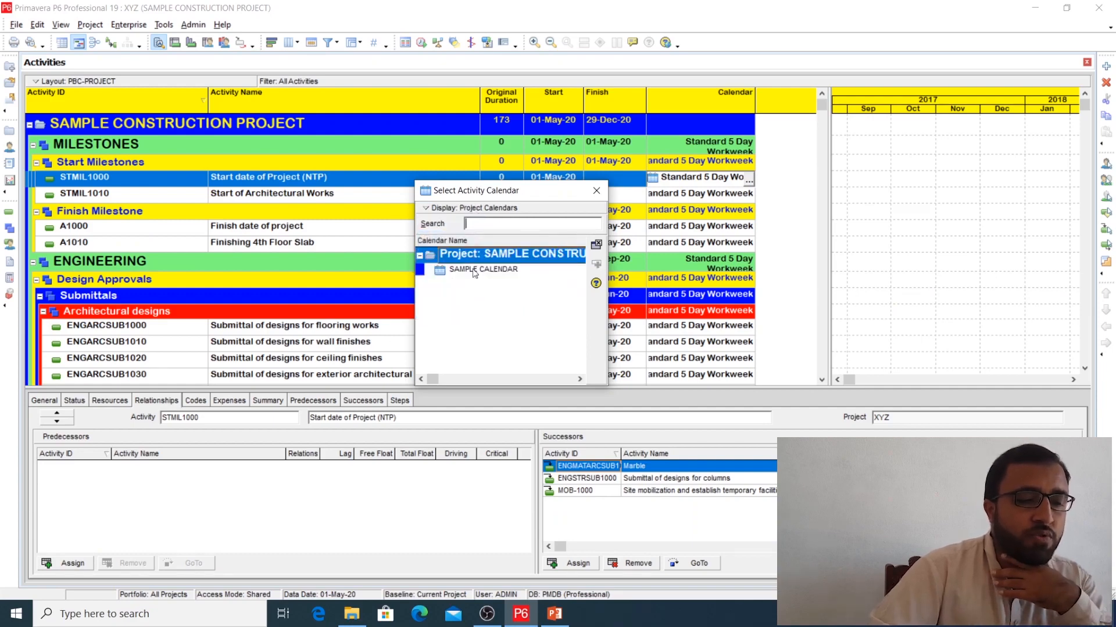
double_click(474, 270)
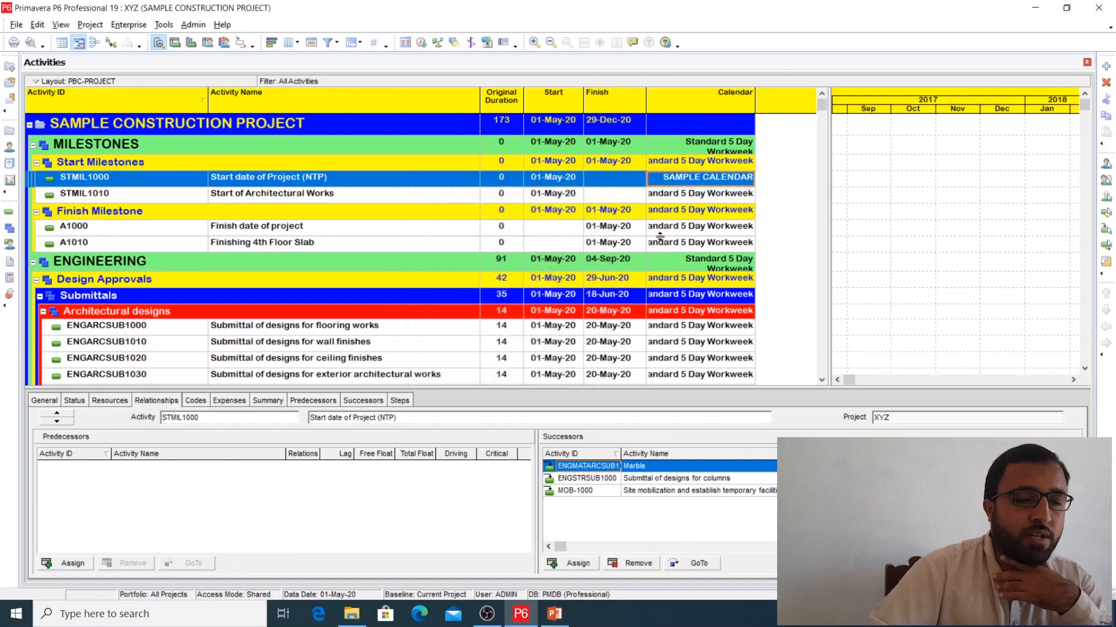
left_click(704, 197)
left_click(710, 183)
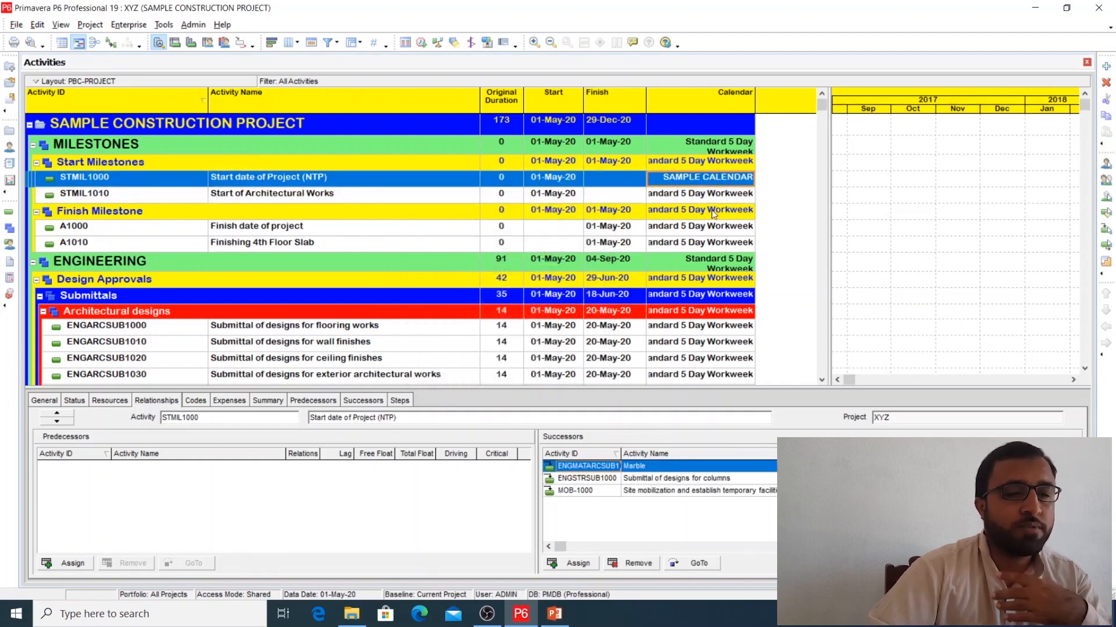
scroll(707, 211, "down", 1)
scroll(706, 213, "up", 1)
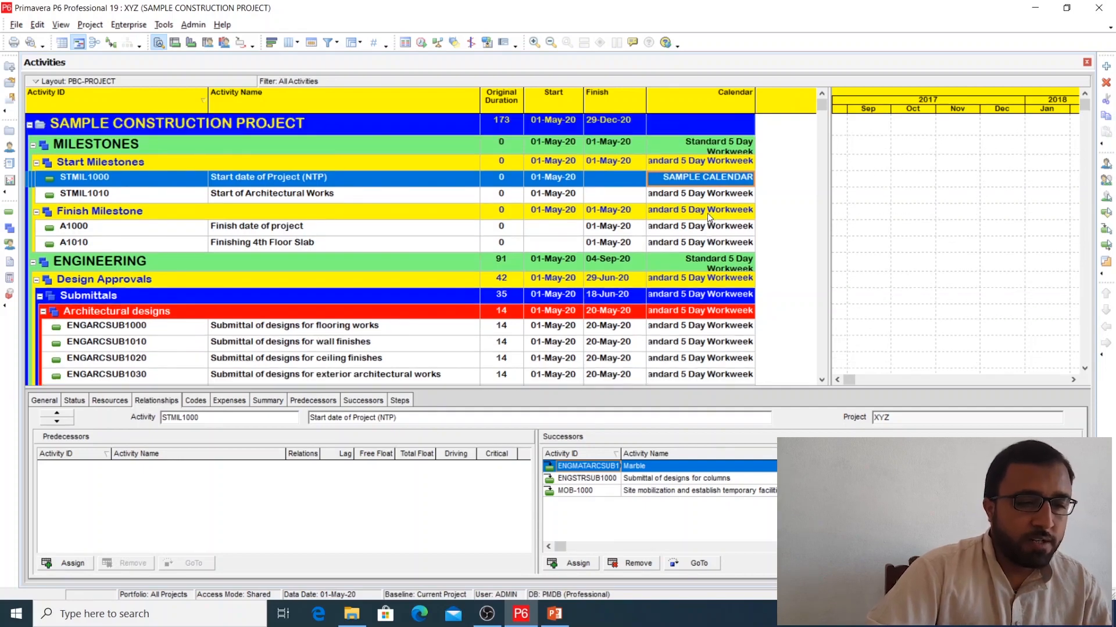
left_click(714, 199)
left_click(720, 185)
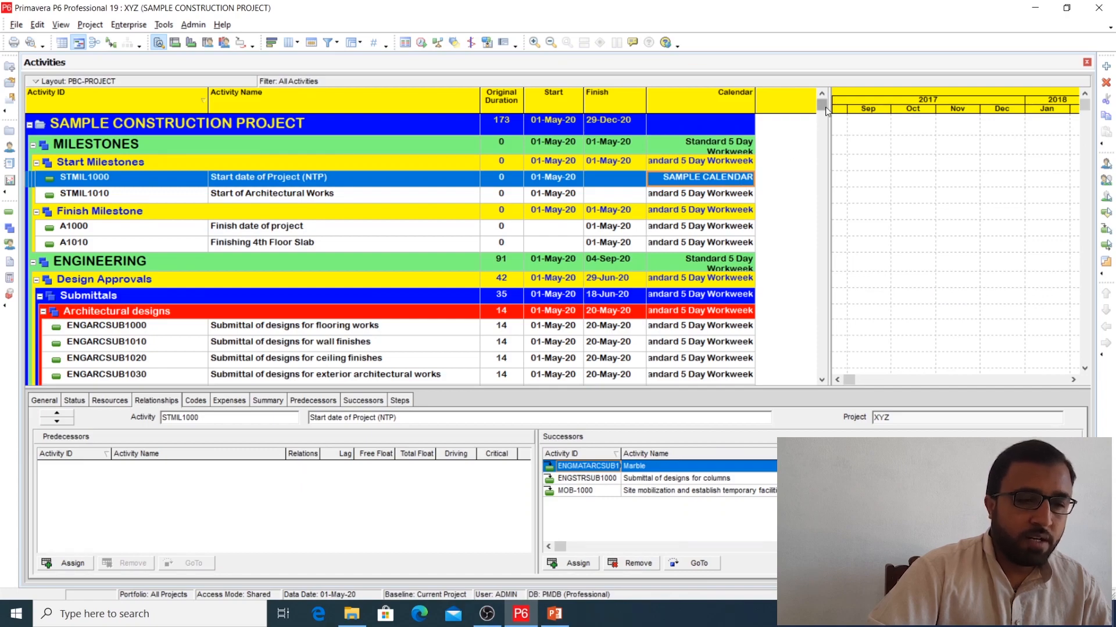
Step: Try selecting all activities in the table, and return the selection to the calendar cell of STMIL1000
left_click_drag(824, 106, 829, 378)
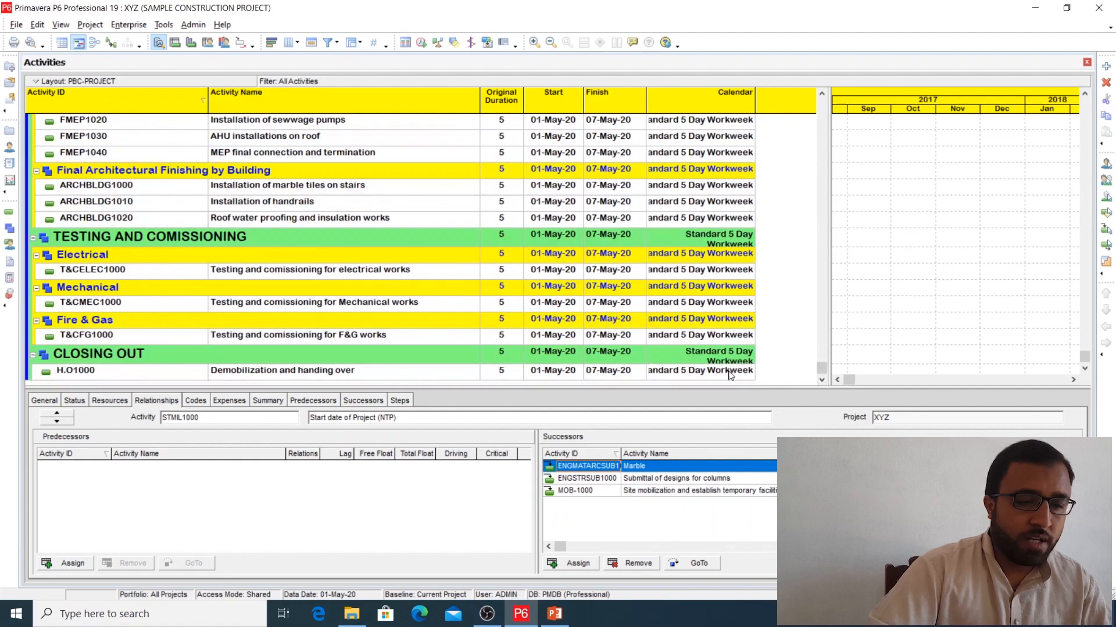
key("ctrl+a")
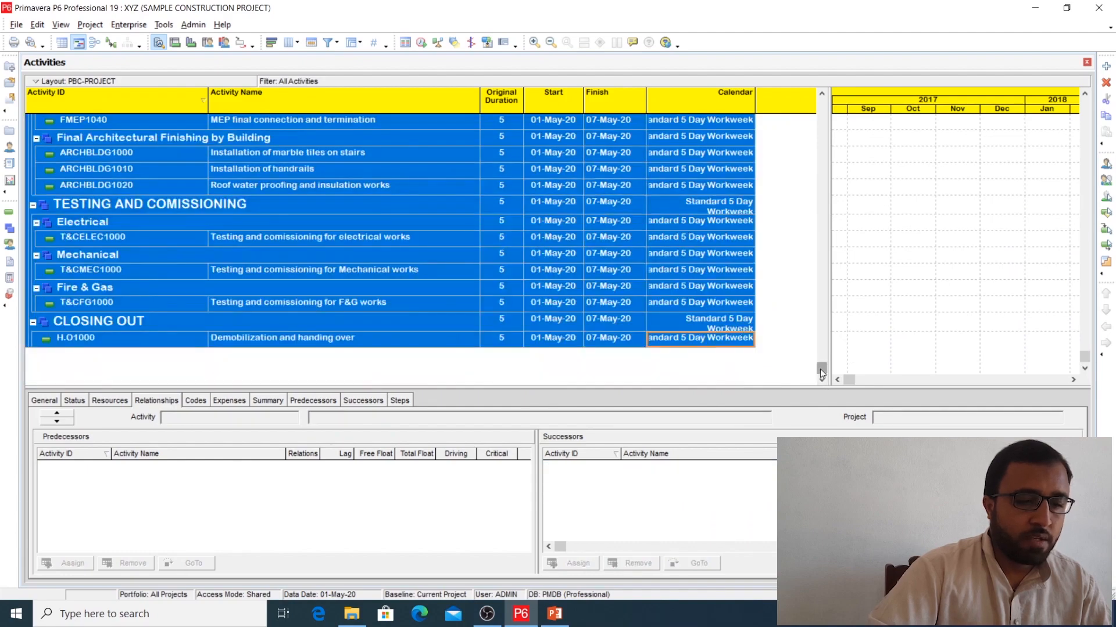
left_click_drag(821, 368, 821, 104)
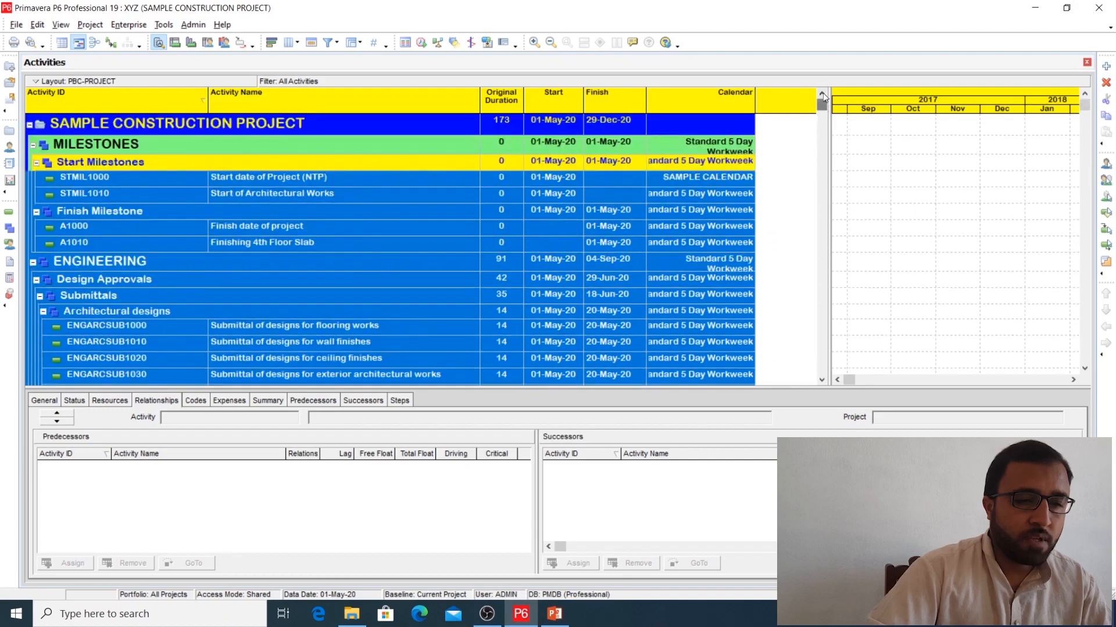
left_click(709, 182)
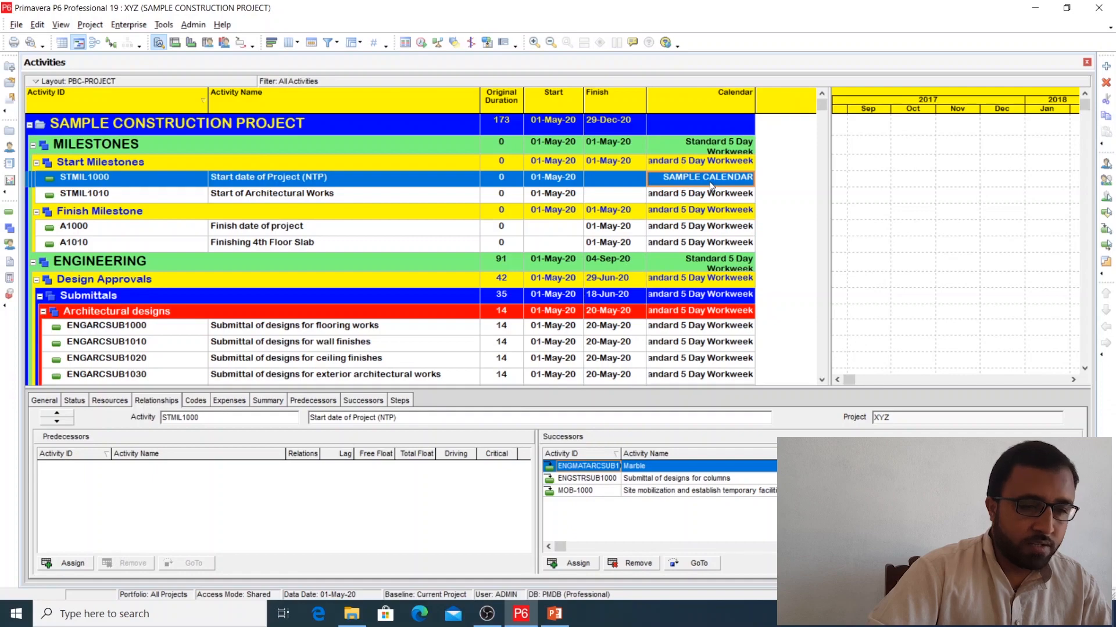
Step: Select all activities and fill SAMPLE CALENDAR down the Calendar column from STMIL1000 to the last activity, H.O1000
left_click_drag(825, 115, 821, 381)
left_click(718, 370, "shift")
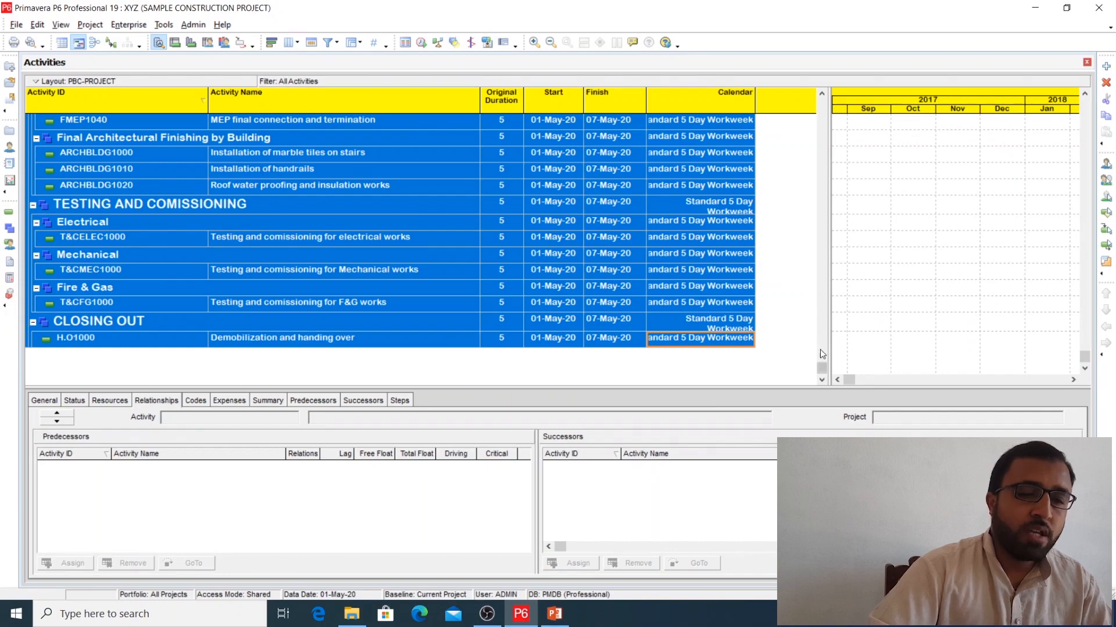
left_click_drag(824, 370, 821, 105)
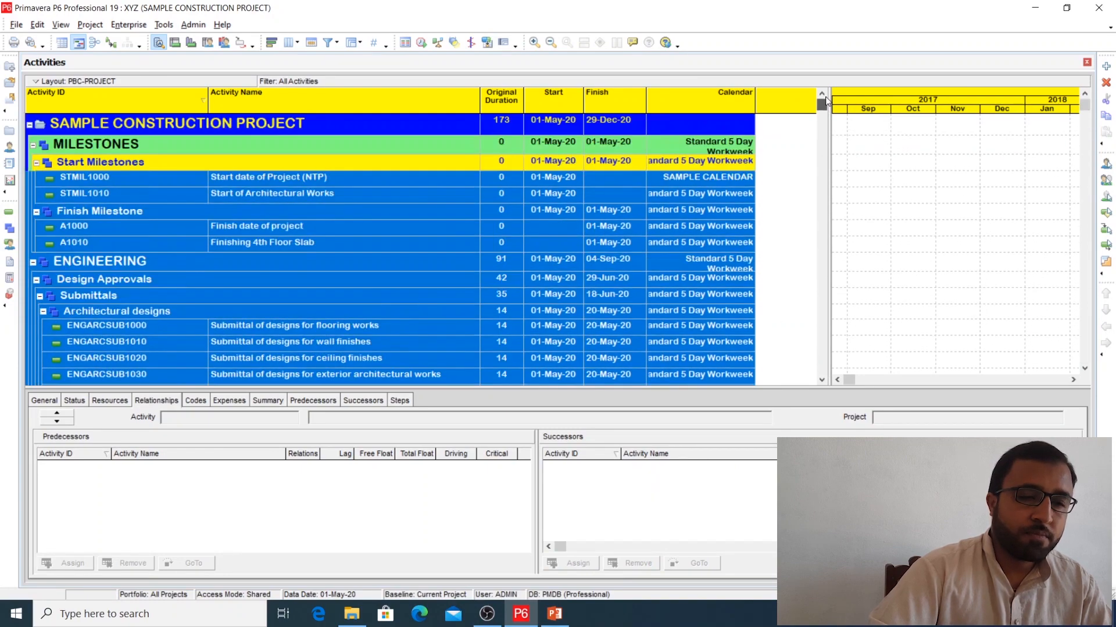
right_click(712, 187)
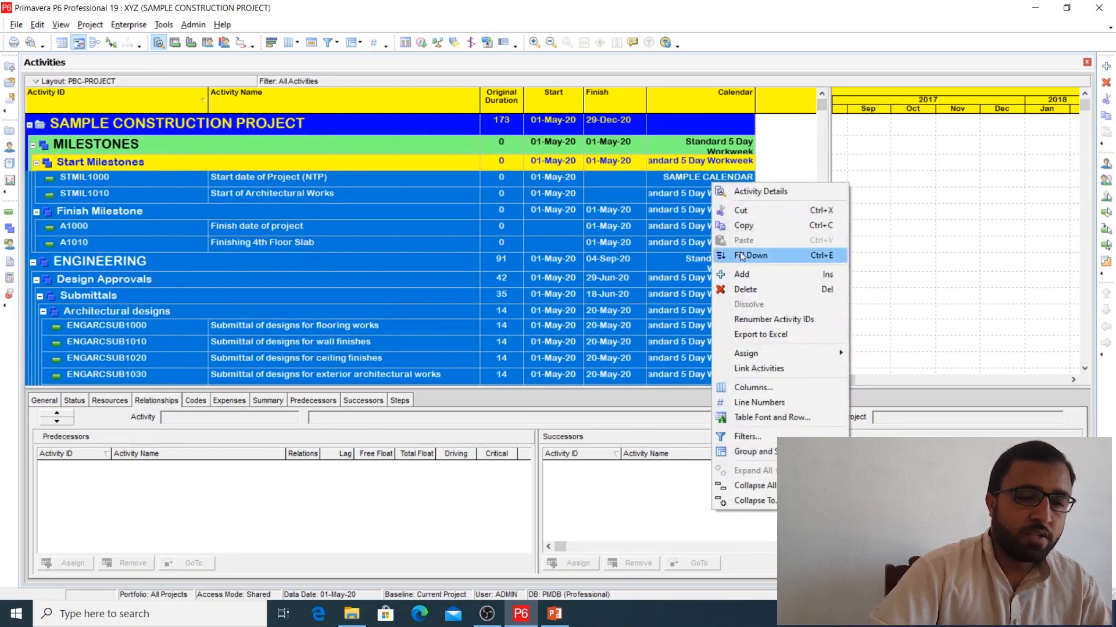
left_click(740, 257)
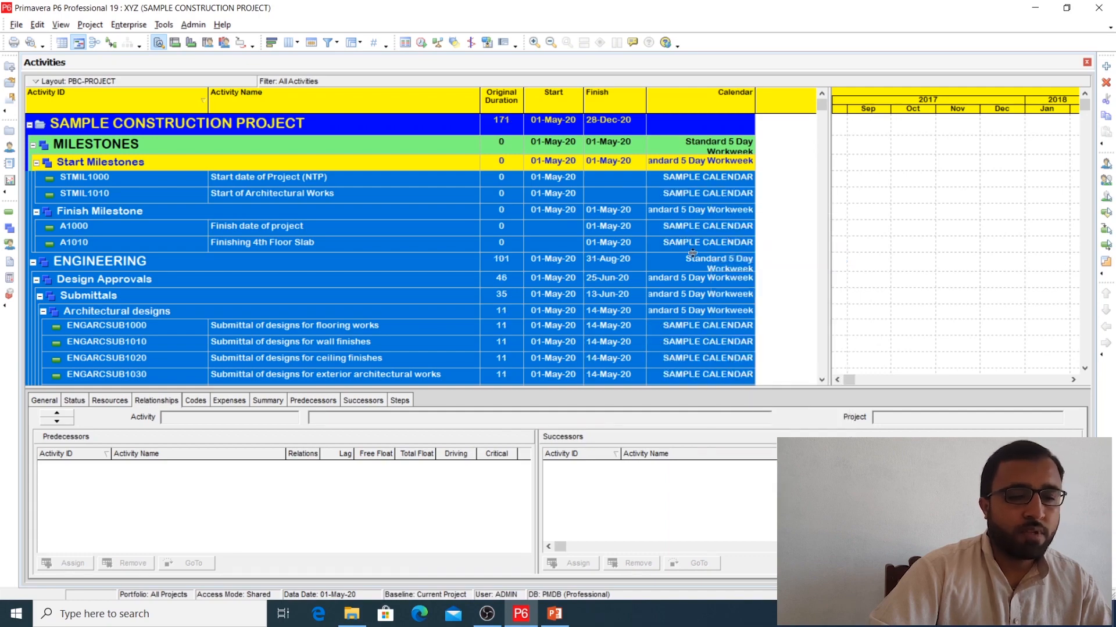
Step: Reschedule the project with the 01-May-20 data date, accepting the shared-mode overwrite
left_click(421, 42)
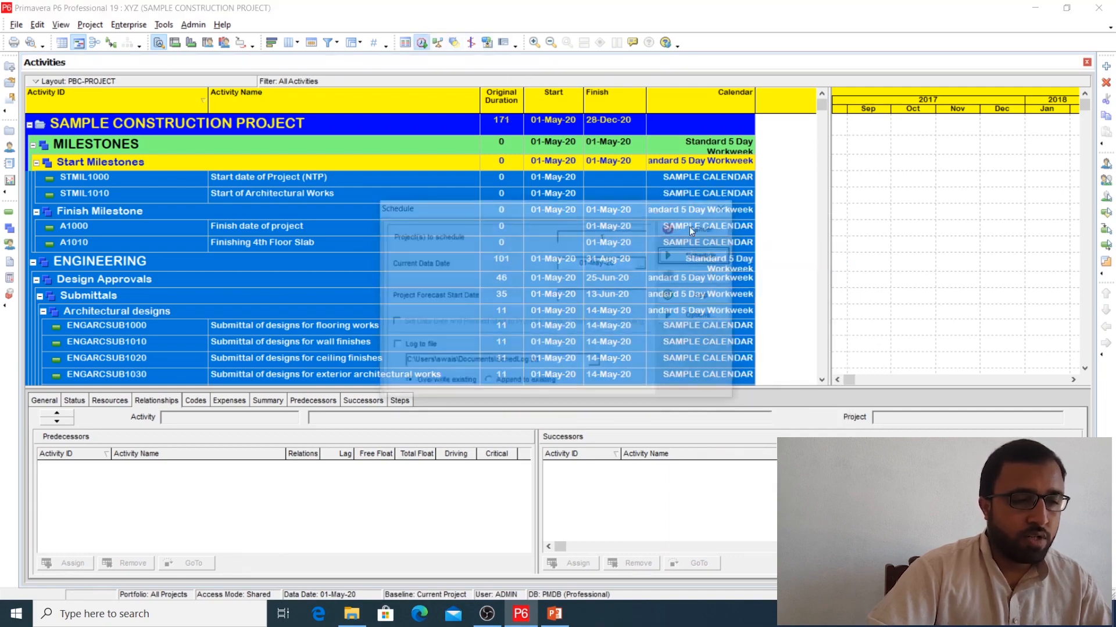
left_click(712, 265)
left_click(557, 333)
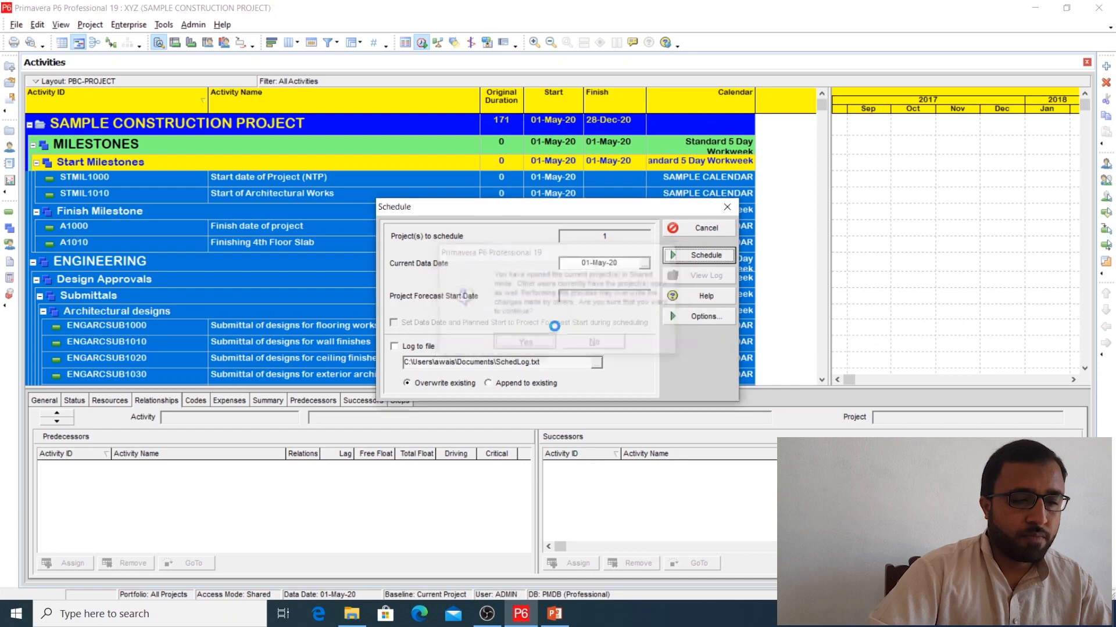
Step: Review the durations, dates and calendars of the engineering design and material approval activities
scroll(591, 294, "down", 4)
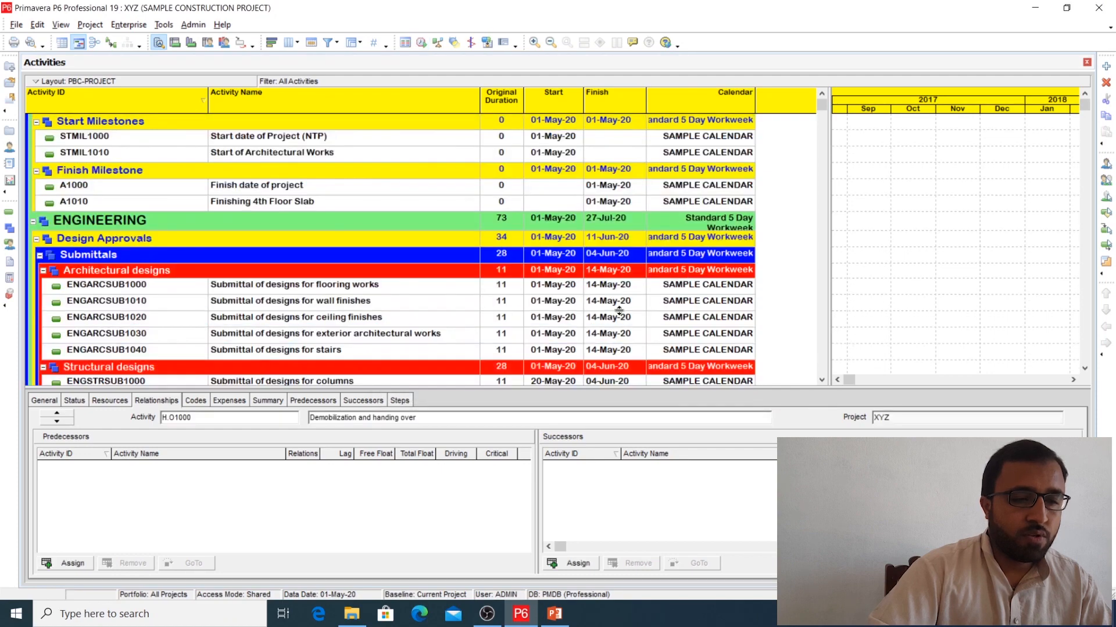
scroll(620, 311, "down", 3)
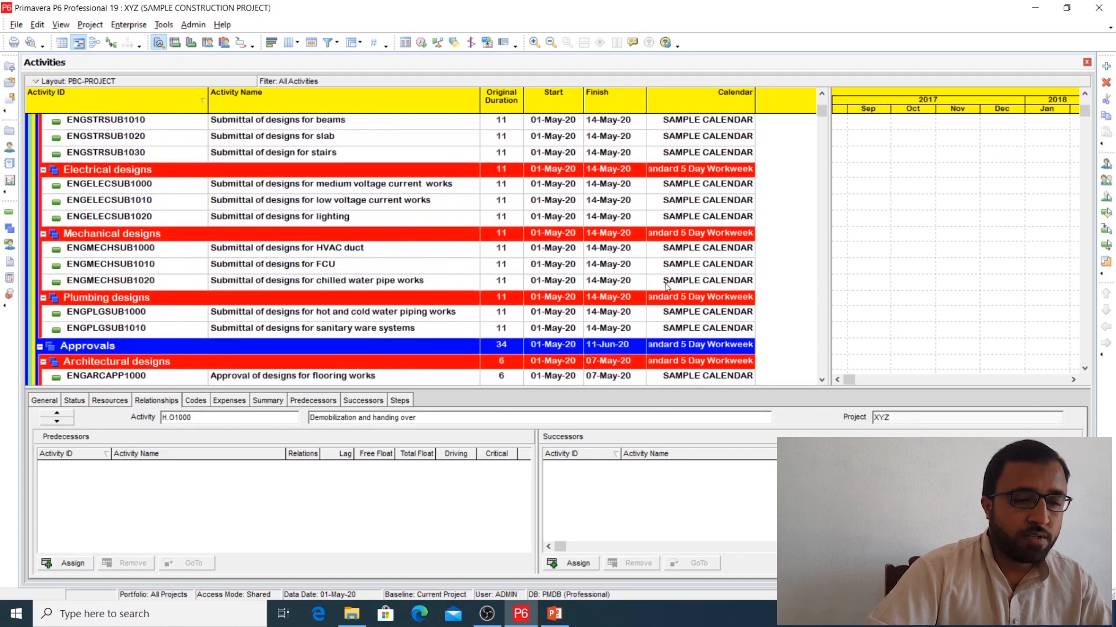
scroll(687, 273, "down", 1)
scroll(687, 273, "down", 10)
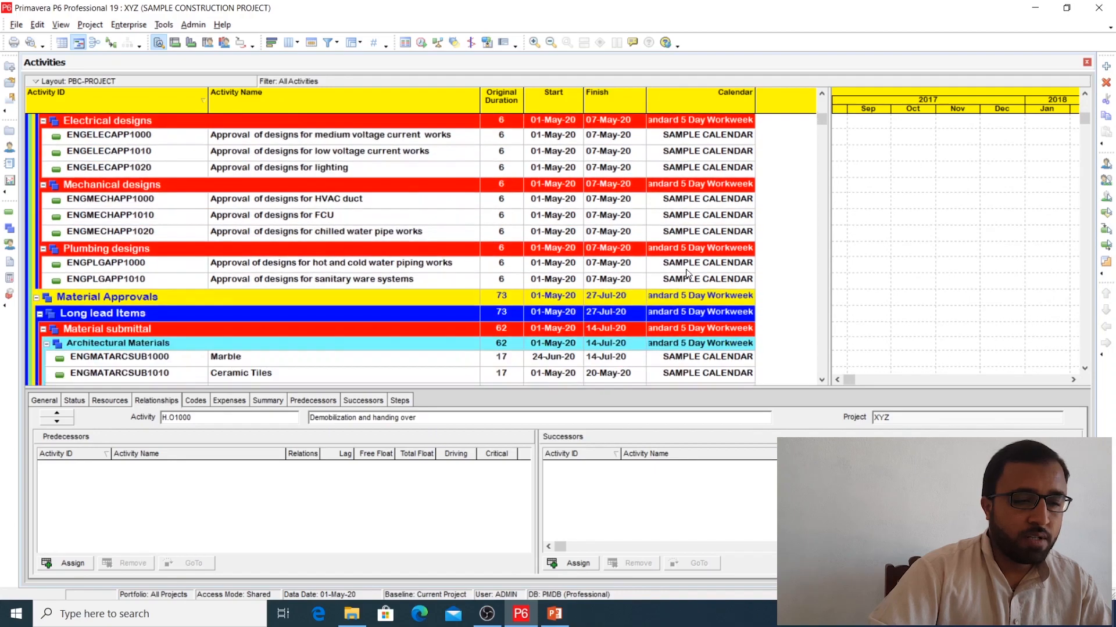
scroll(687, 273, "down", 5)
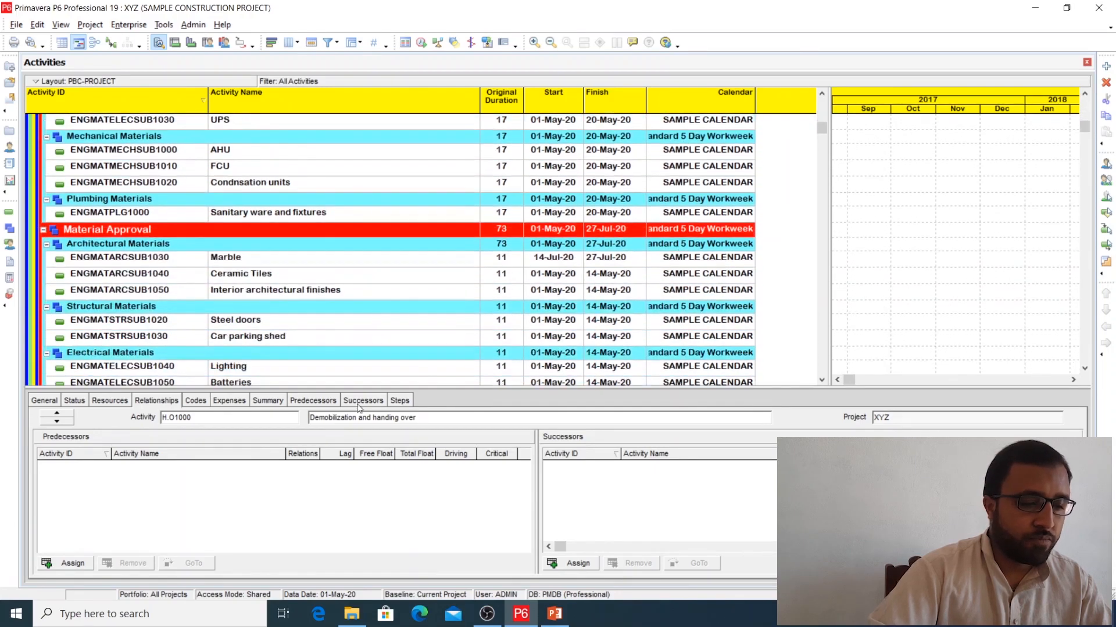
left_click_drag(314, 387, 316, 376)
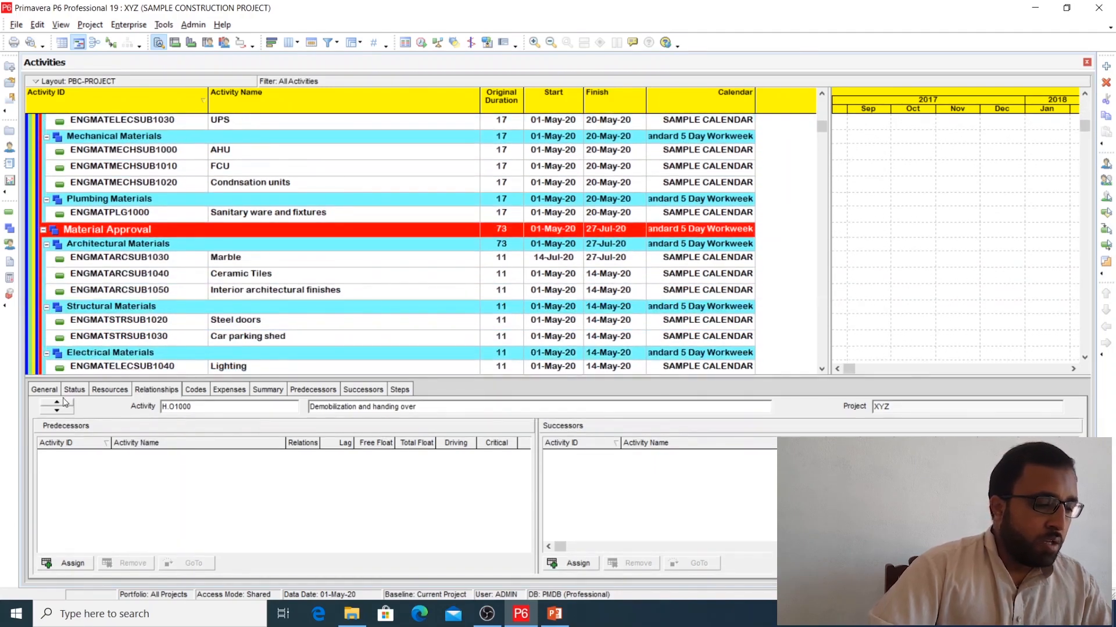
left_click_drag(821, 127, 828, 103)
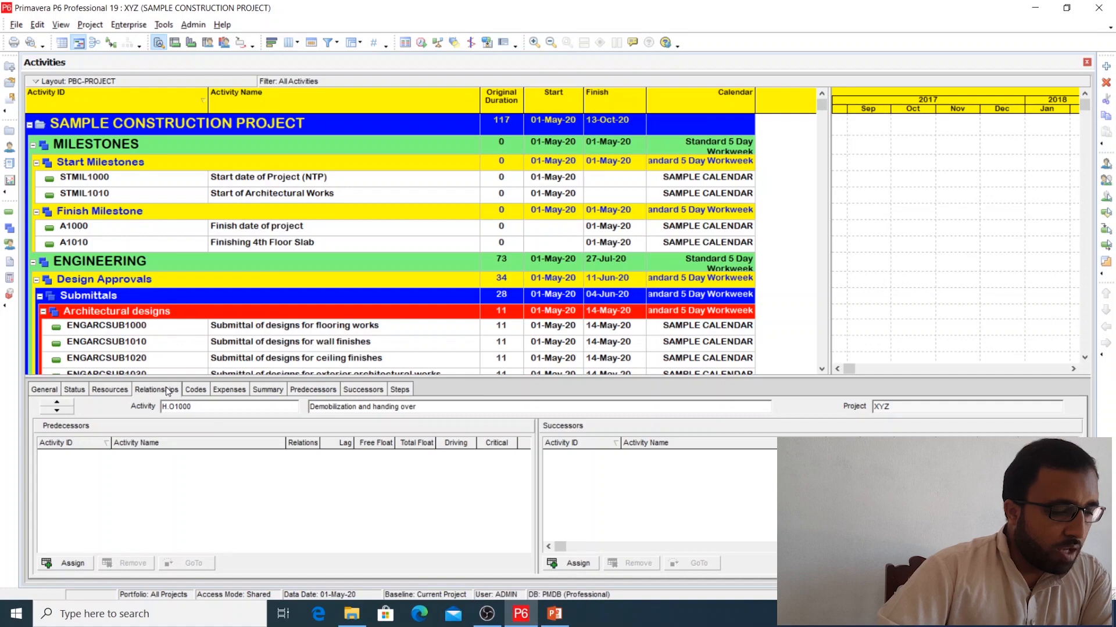
Step: Set SAMPLE CALENDAR as the default calendar for new activities in the SAMPLE CONSTRUCTION PROJECT
left_click(10, 131)
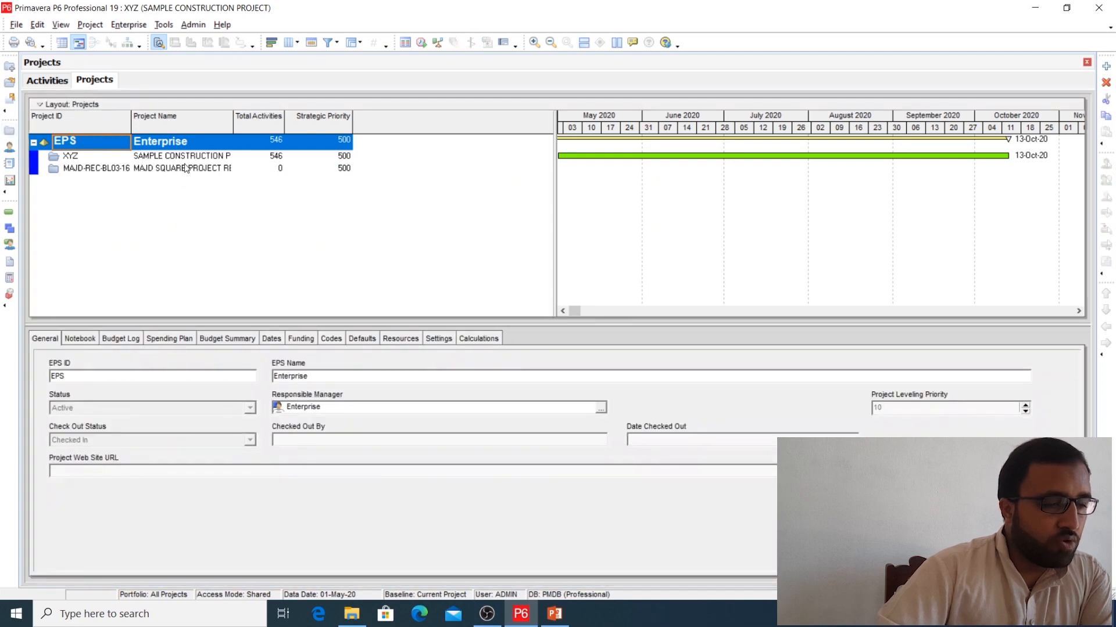
left_click(188, 158)
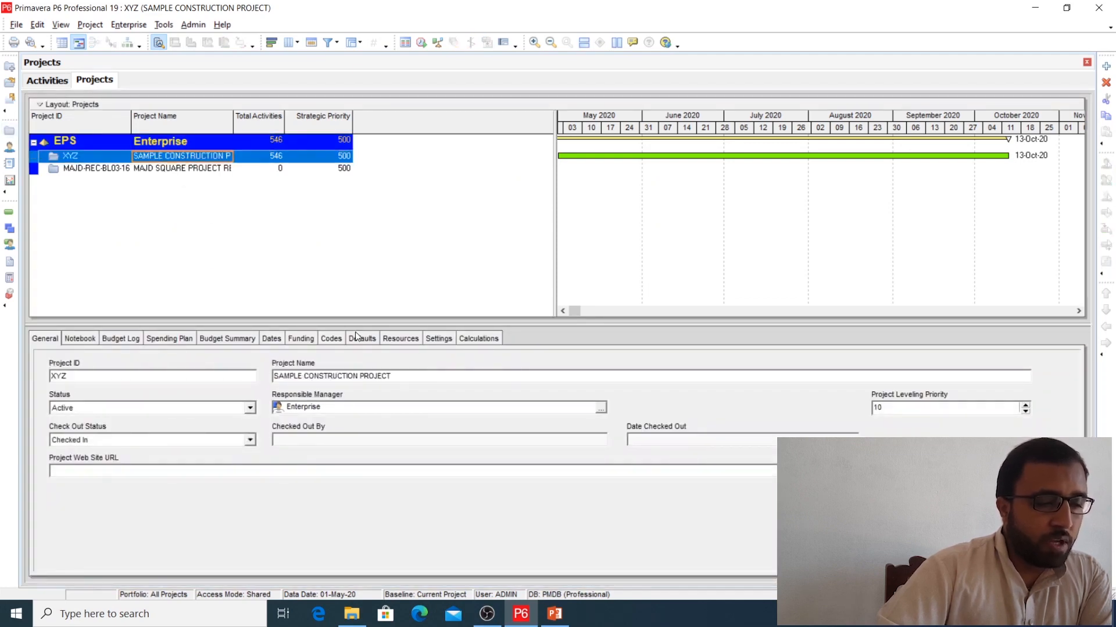
left_click(367, 341)
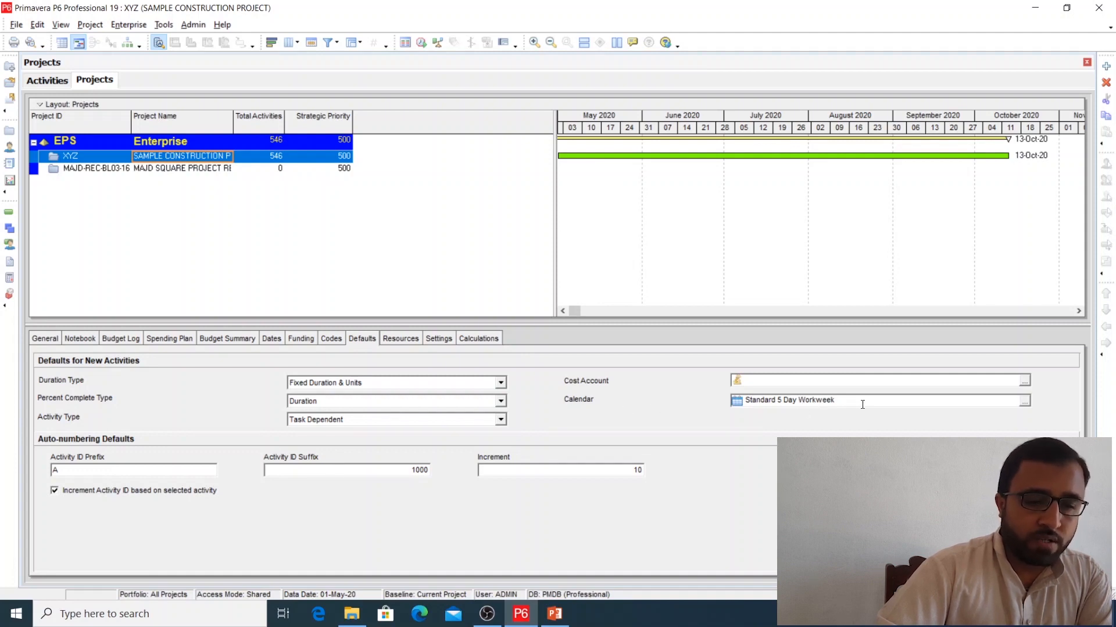
left_click(1024, 401)
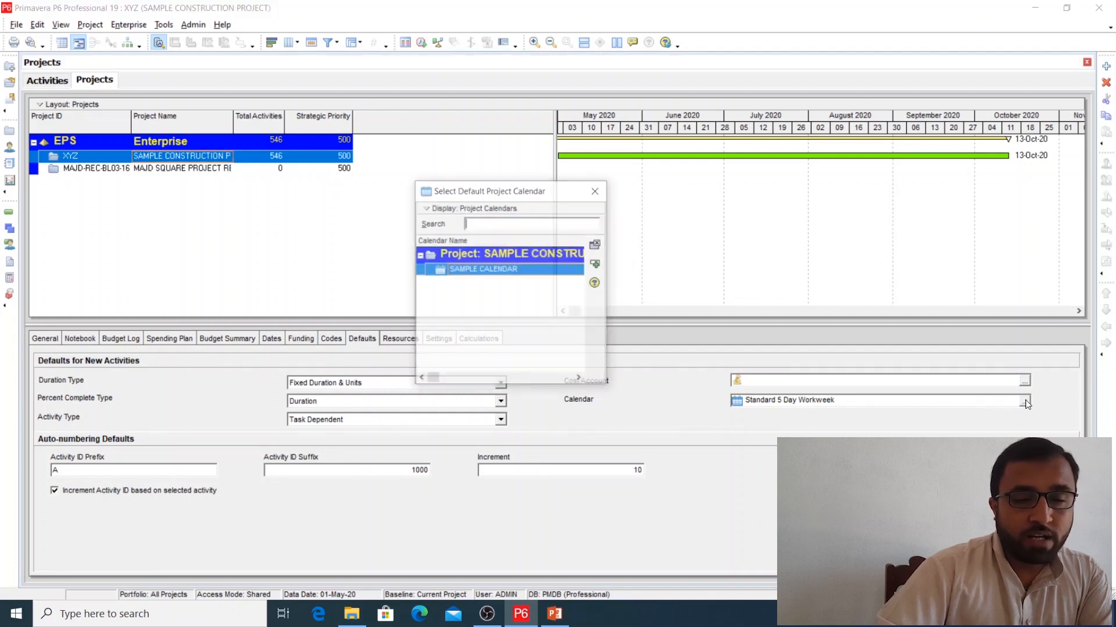
double_click(496, 269)
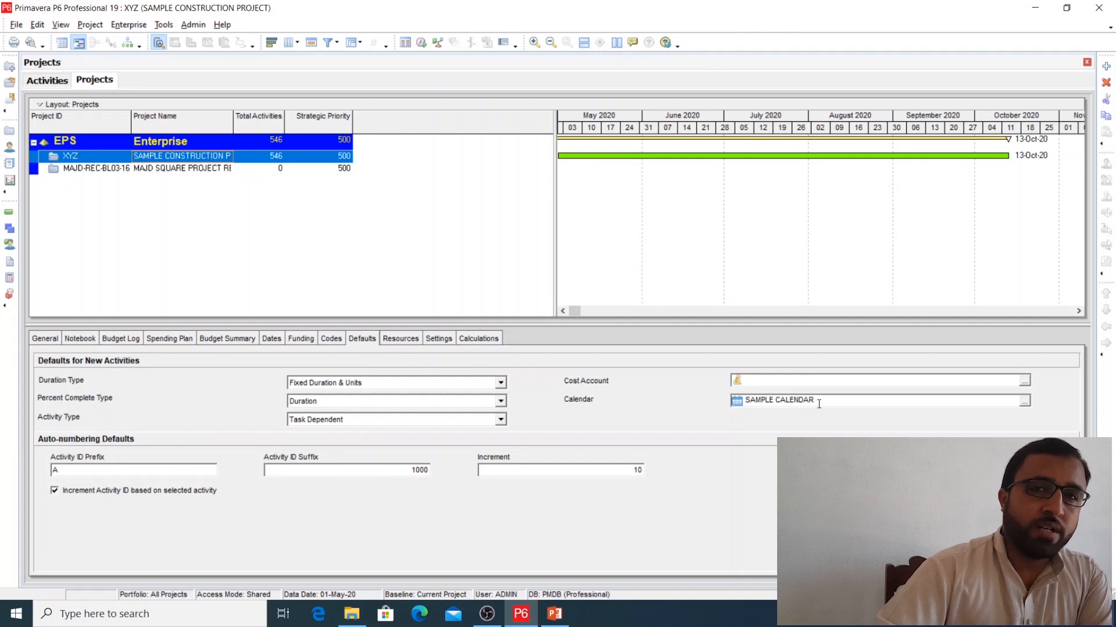
left_click(193, 169)
left_click(182, 157)
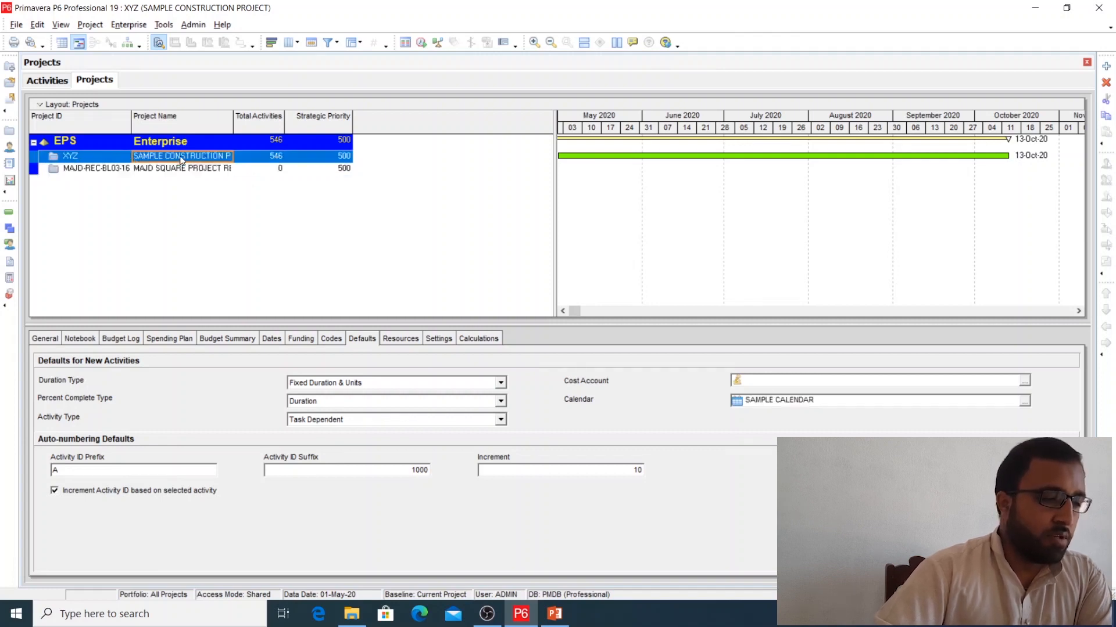
Step: Return to the activities and reschedule the project, accepting the shared-mode overwrite
left_click(8, 213)
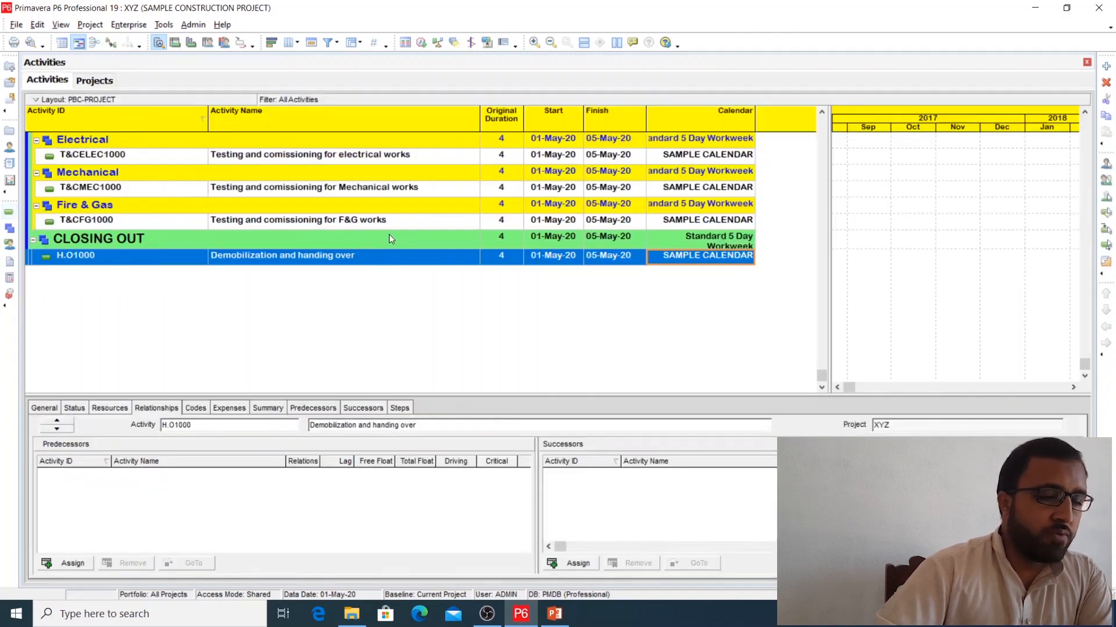
scroll(394, 247, "up", 4)
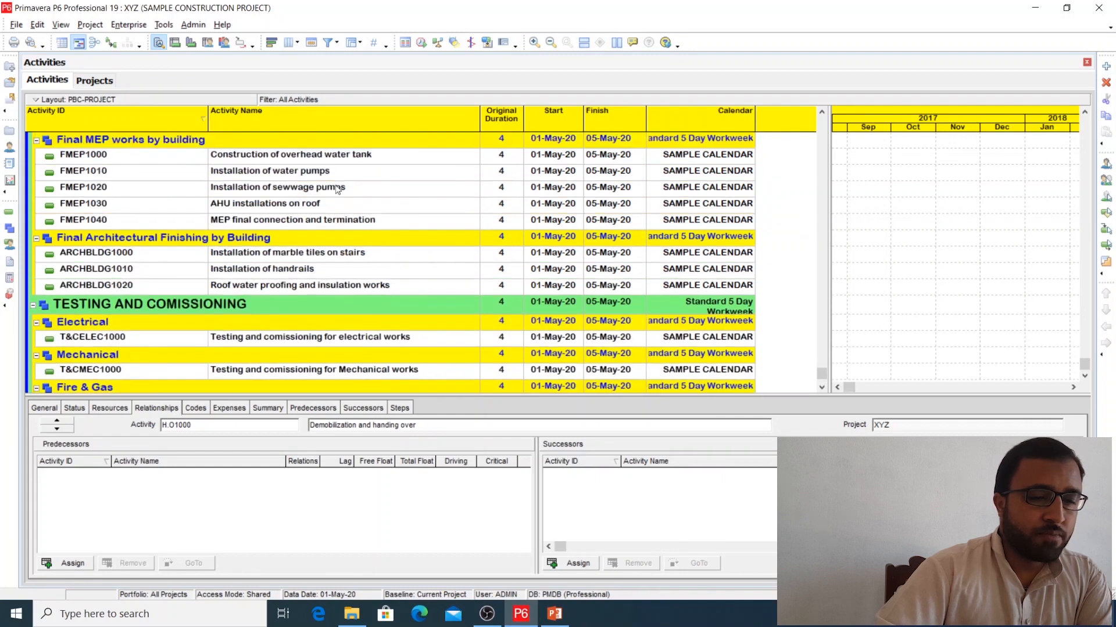
left_click(421, 43)
left_click(700, 255)
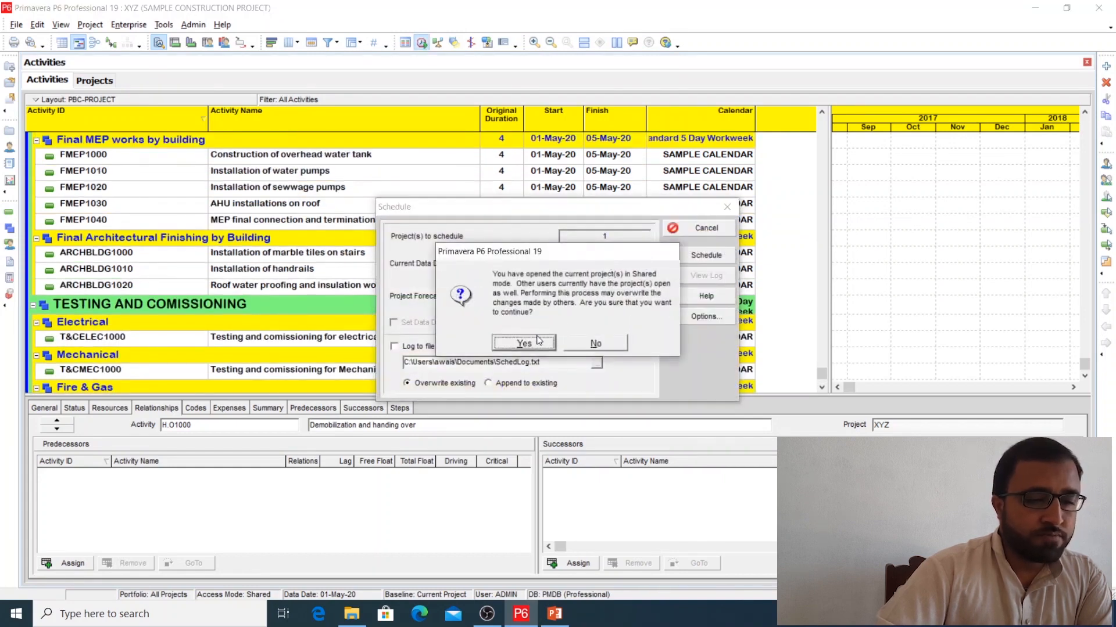
left_click(535, 340)
scroll(798, 328, "up", 5)
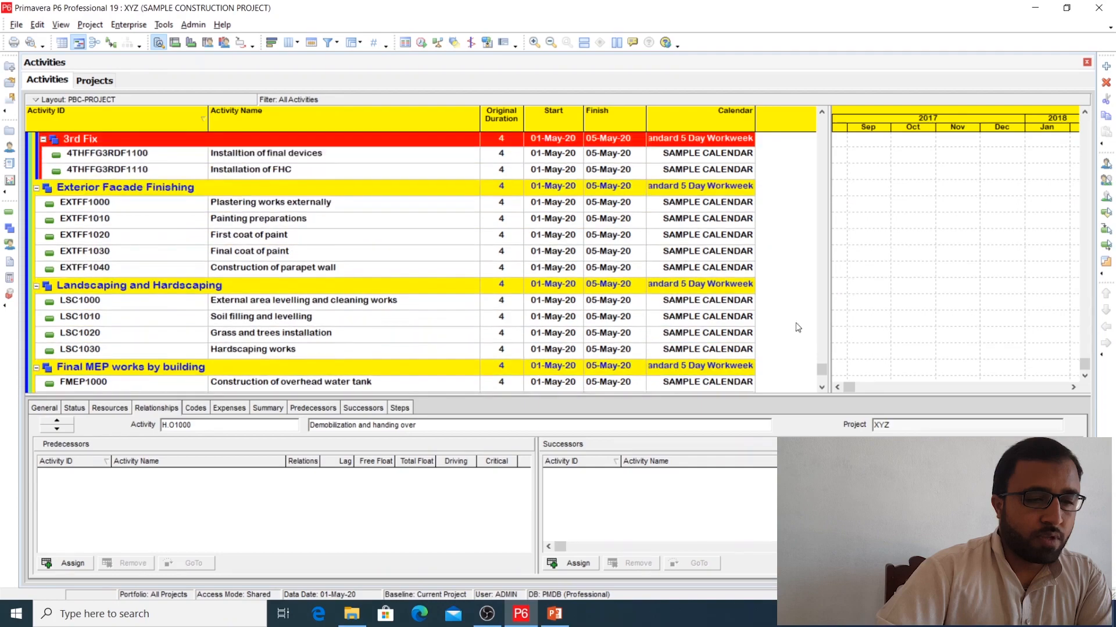
left_click_drag(822, 367, 825, 111)
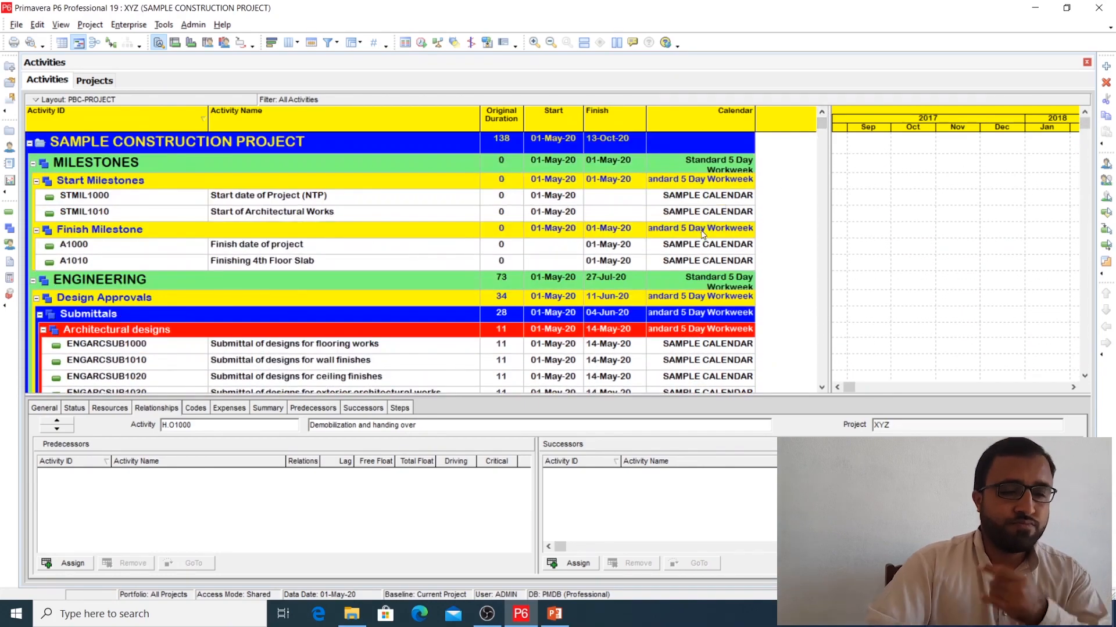
scroll(704, 311, "down", 2)
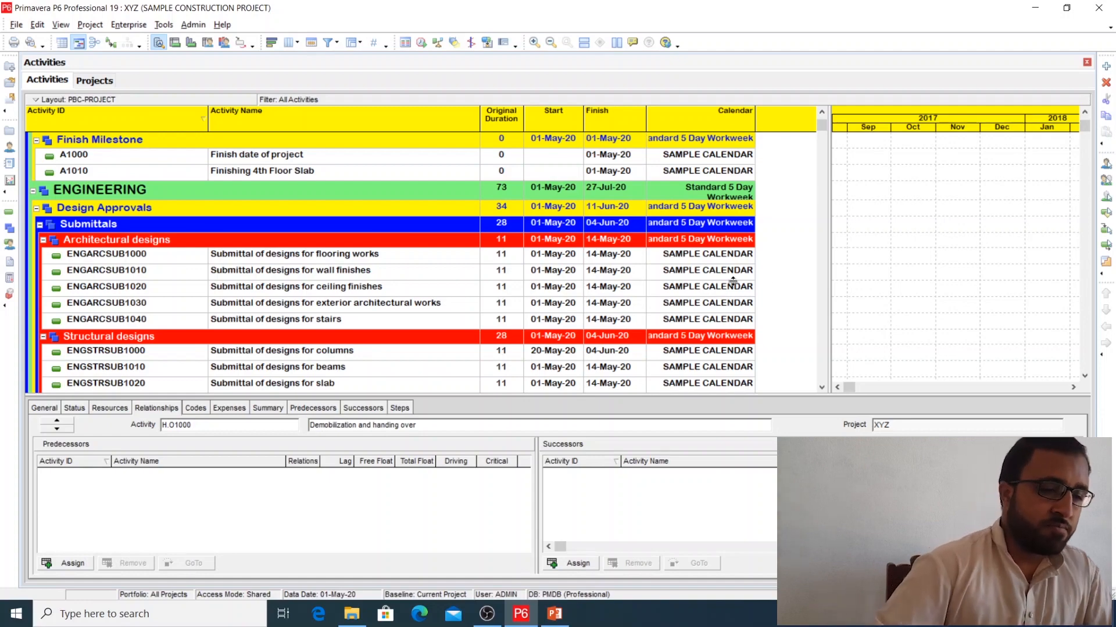
scroll(726, 282, "up", 2)
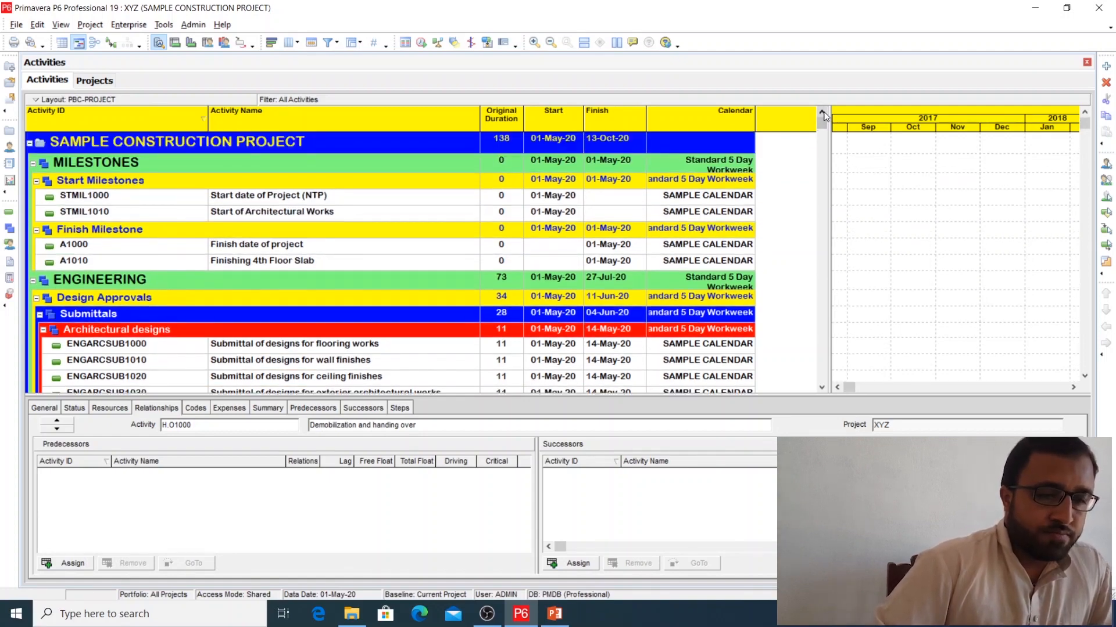
left_click_drag(827, 165, 810, 168)
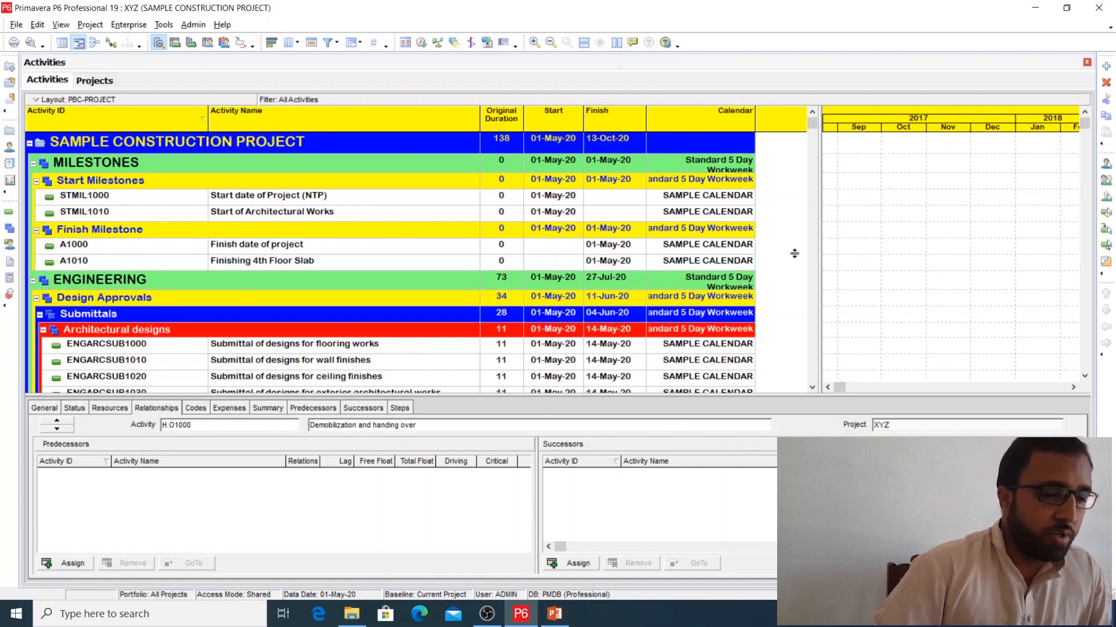
left_click(816, 254)
left_click_drag(816, 253, 811, 253)
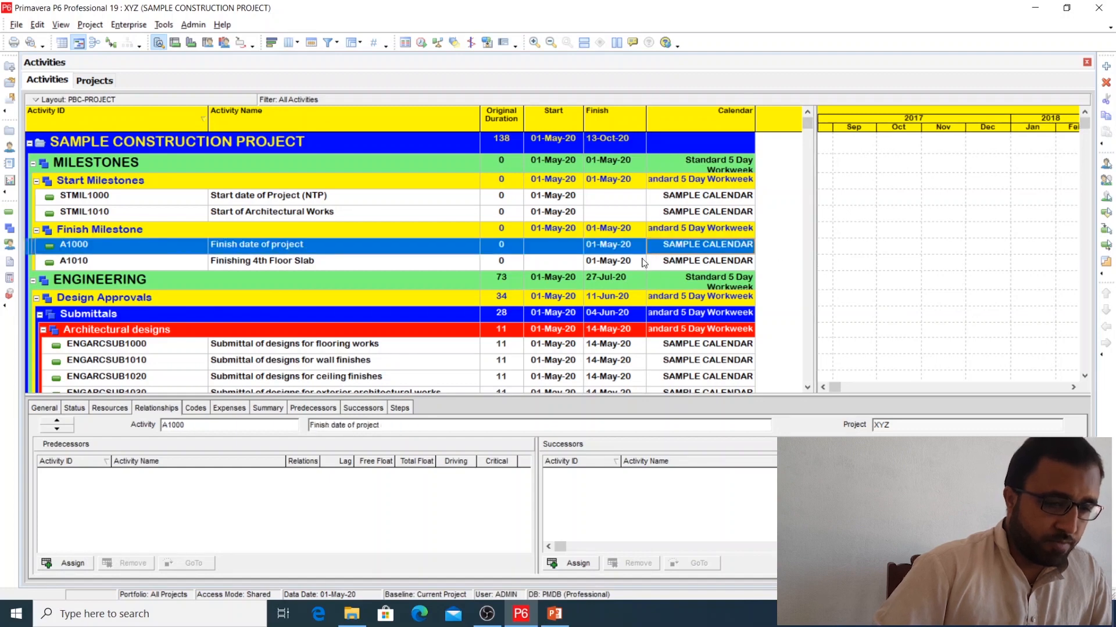
left_click(479, 217)
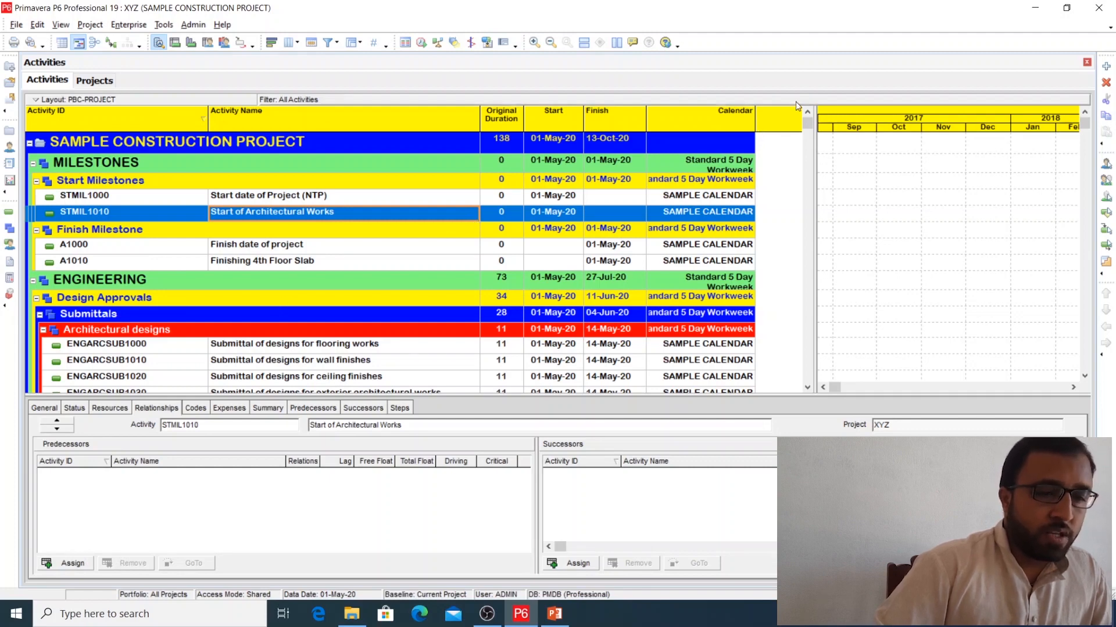
left_click_drag(813, 139, 798, 138)
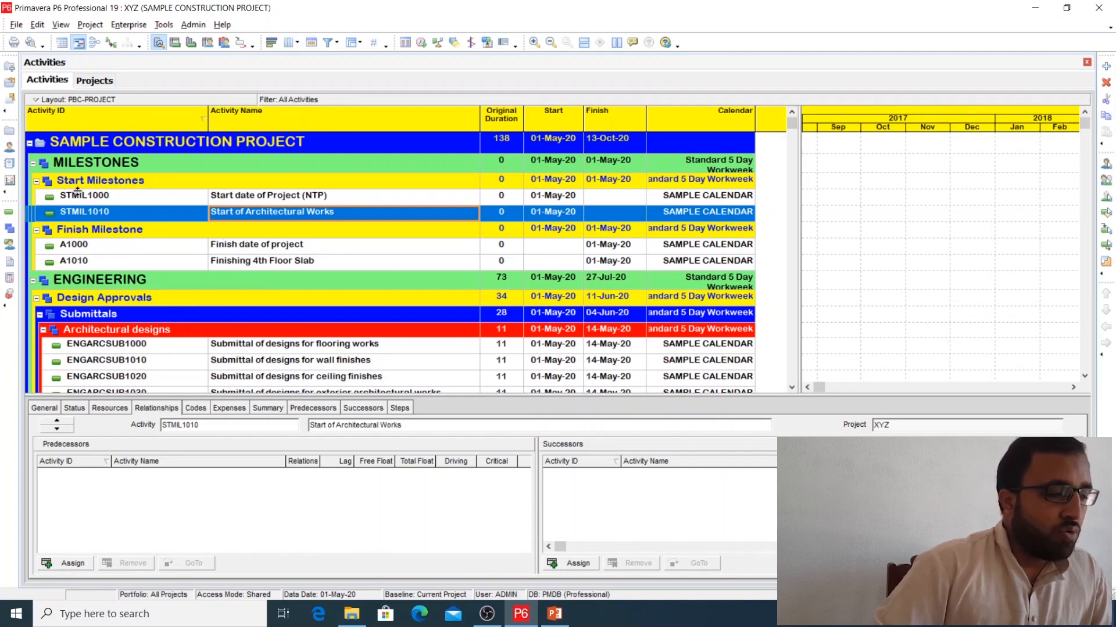
Step: Display the schedule dates of SAMPLE CONSTRUCTION PROJECT and widen the Project Name column to fit its full name
left_click(8, 133)
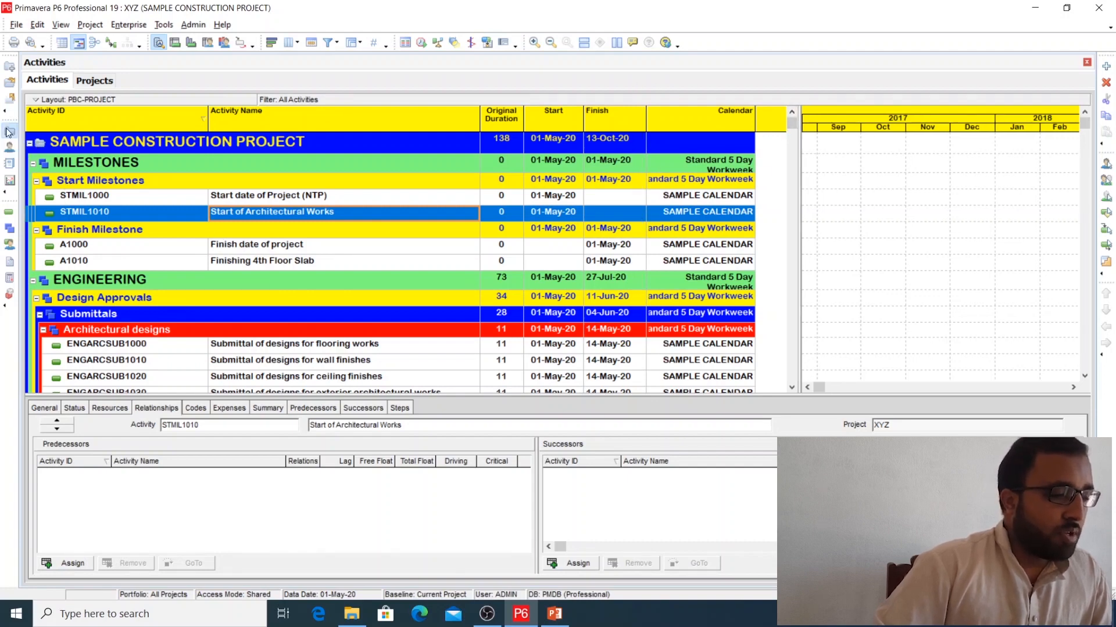
left_click(187, 163)
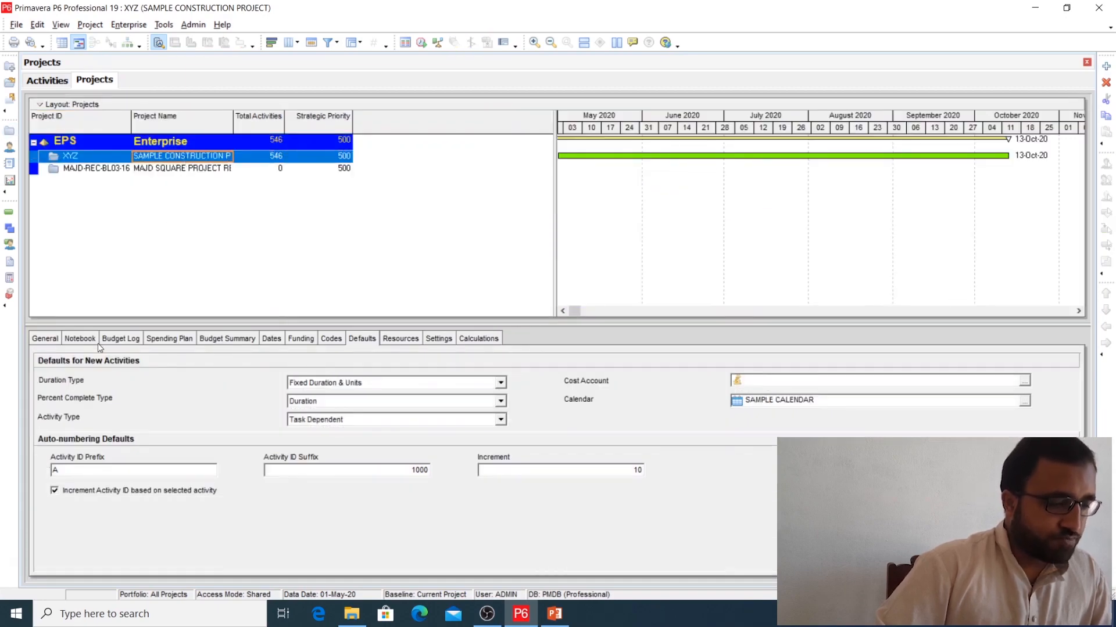
left_click(271, 340)
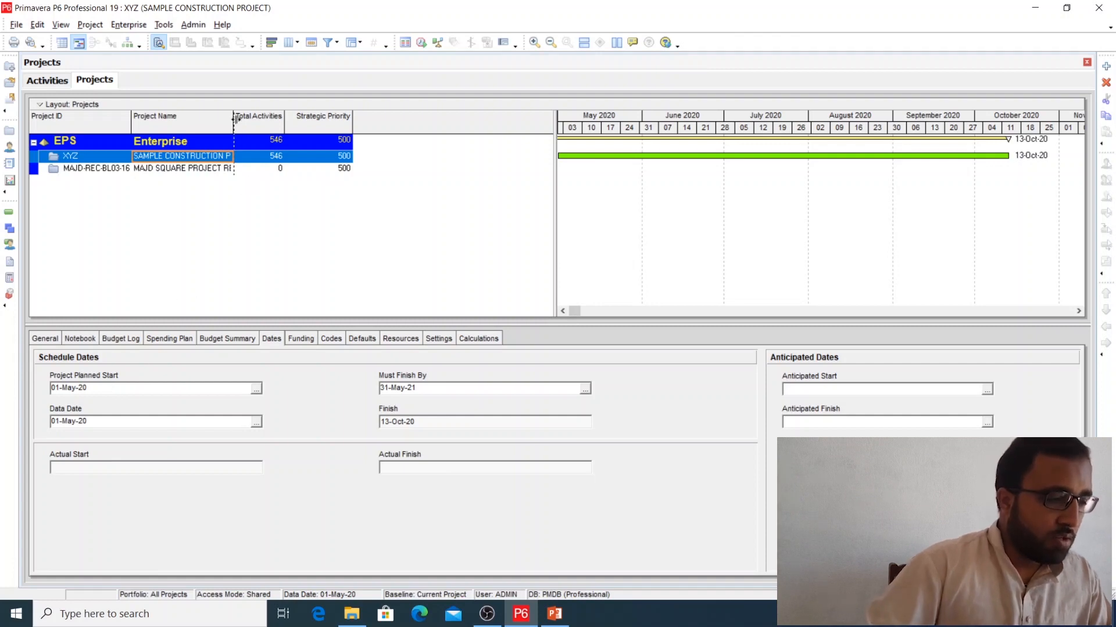
left_click_drag(233, 119, 301, 121)
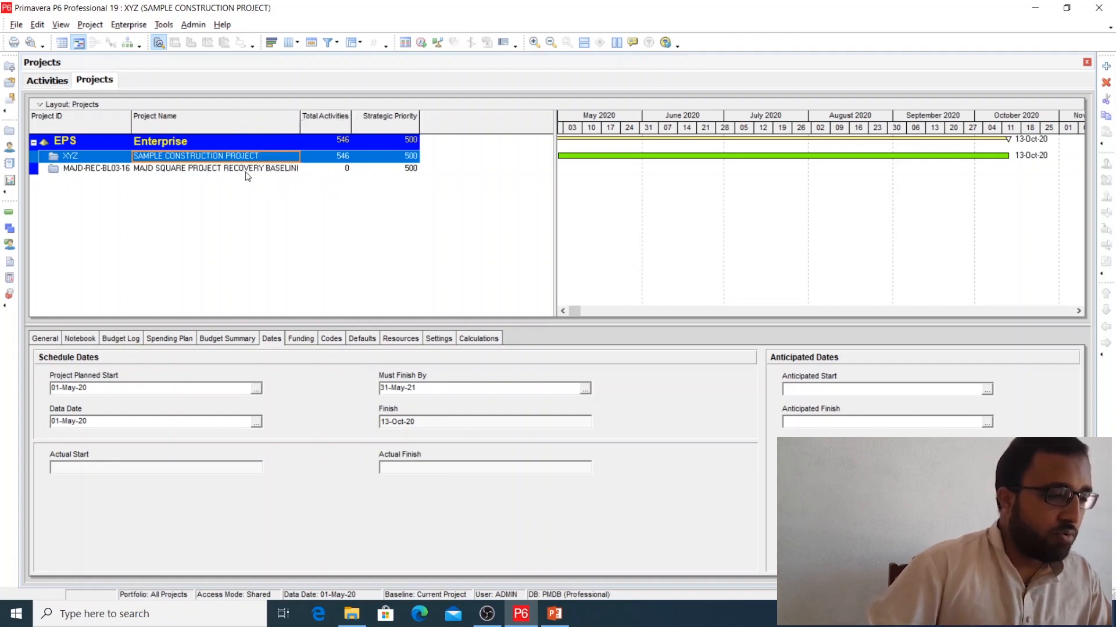
left_click(200, 169)
left_click(199, 157)
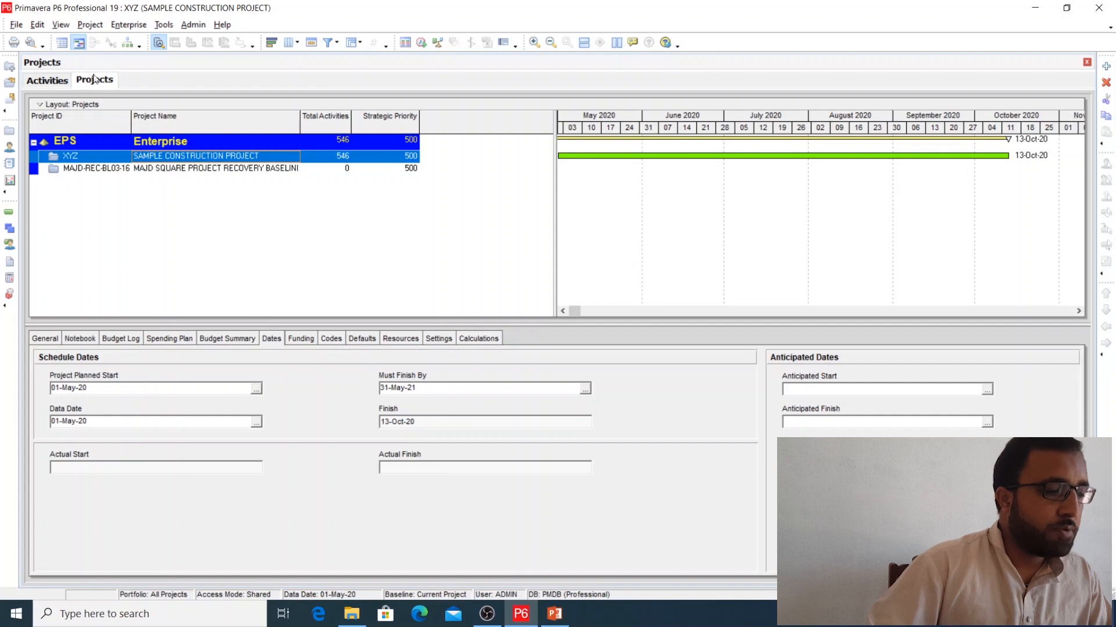
Step: Set the user preferences to show times with dates in 12-hour format, including minutes
left_click(61, 26)
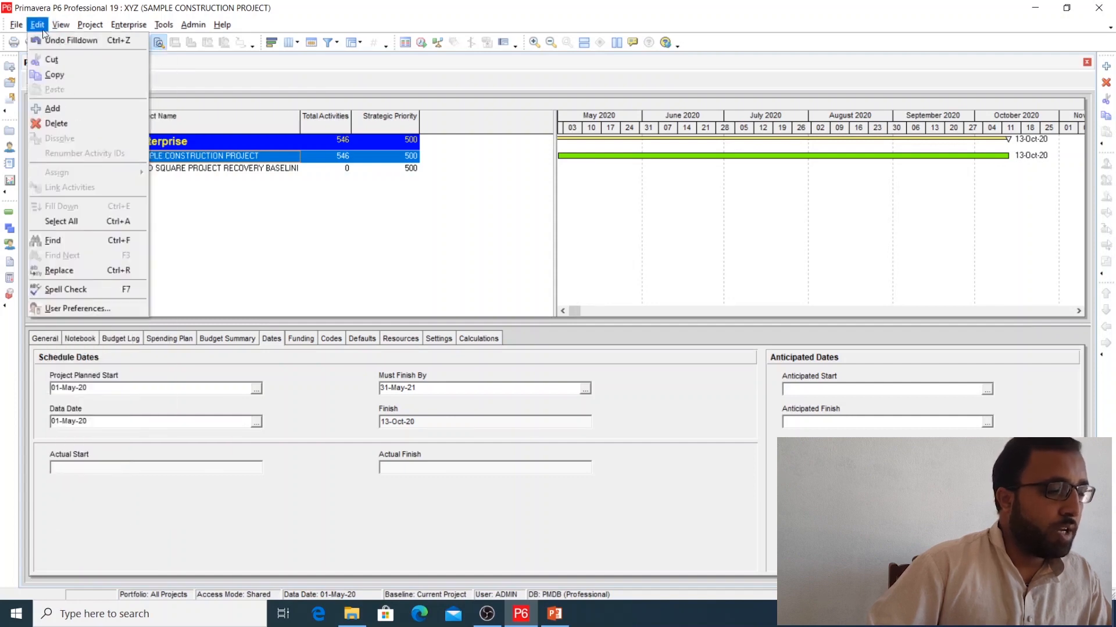
left_click(61, 309)
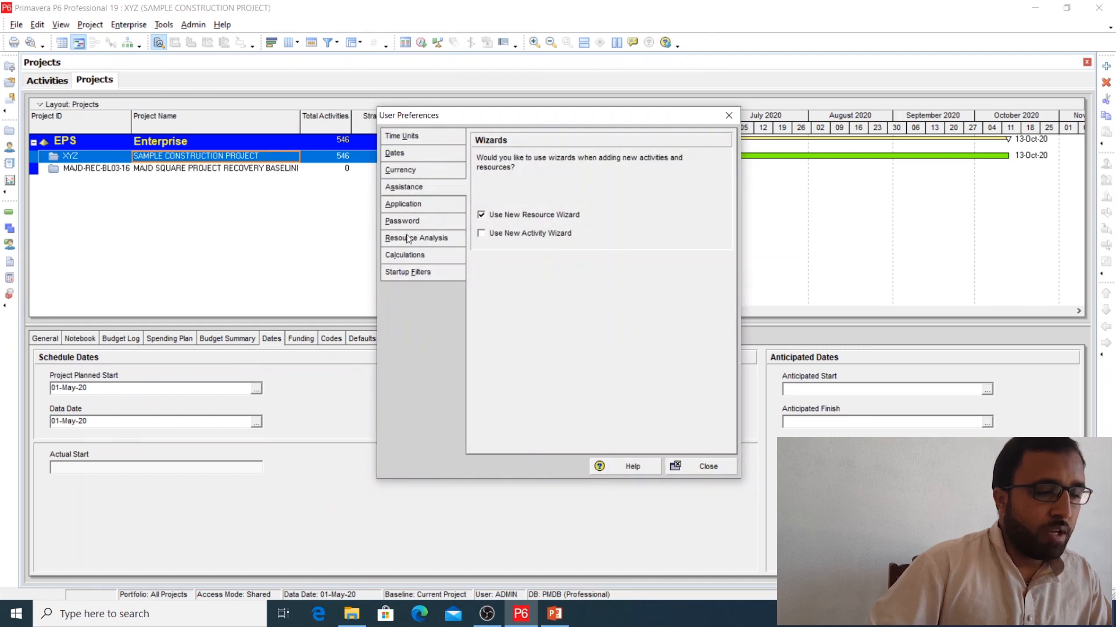
left_click(415, 155)
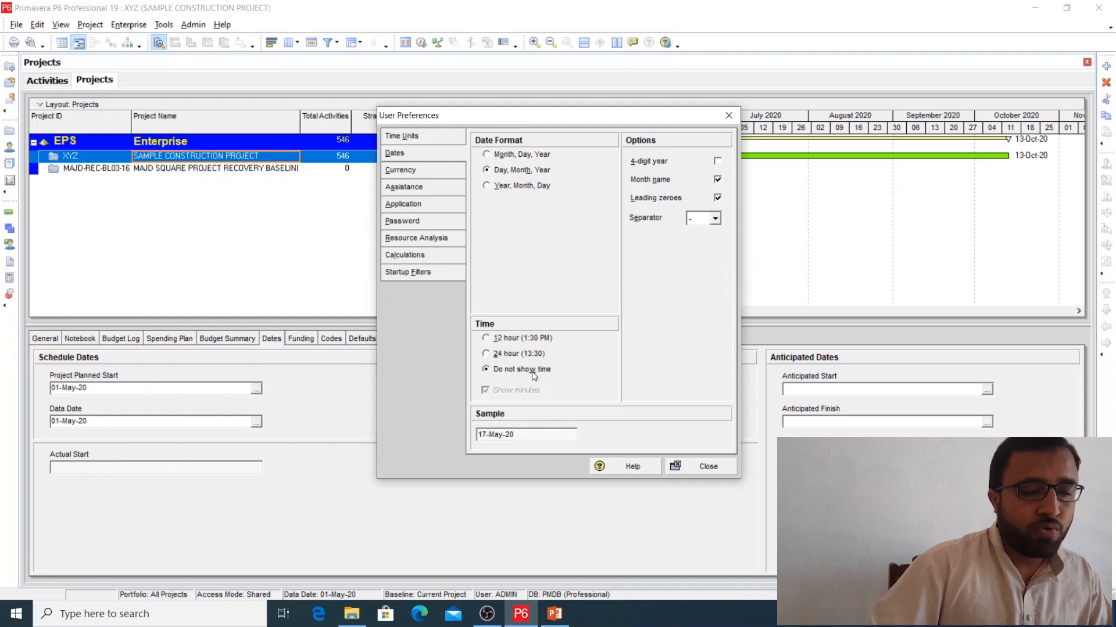
left_click(497, 339)
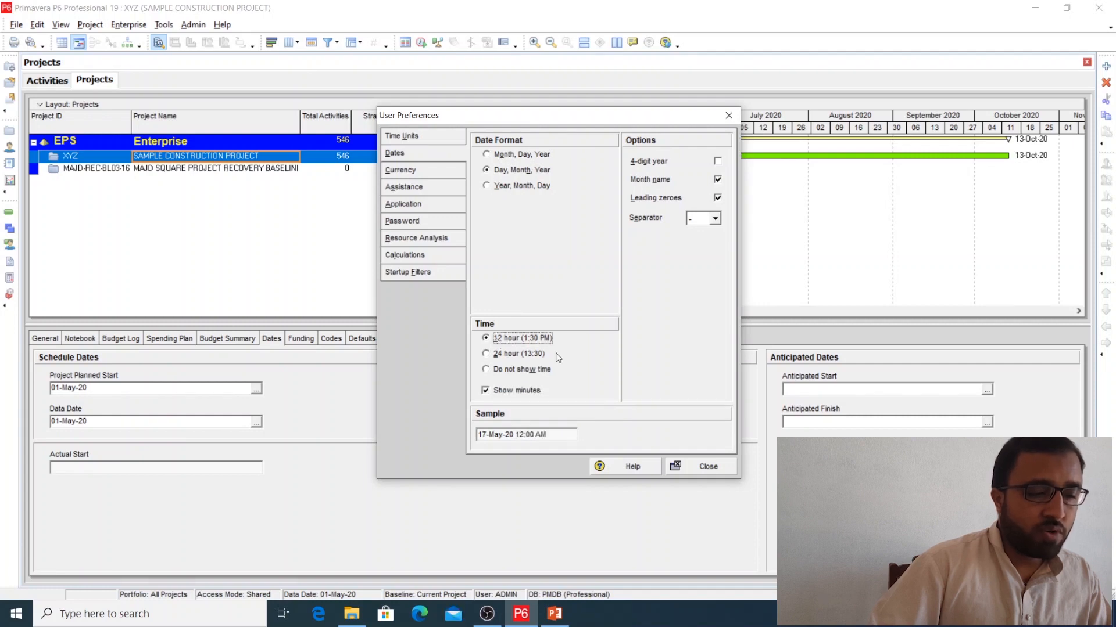
left_click(689, 467)
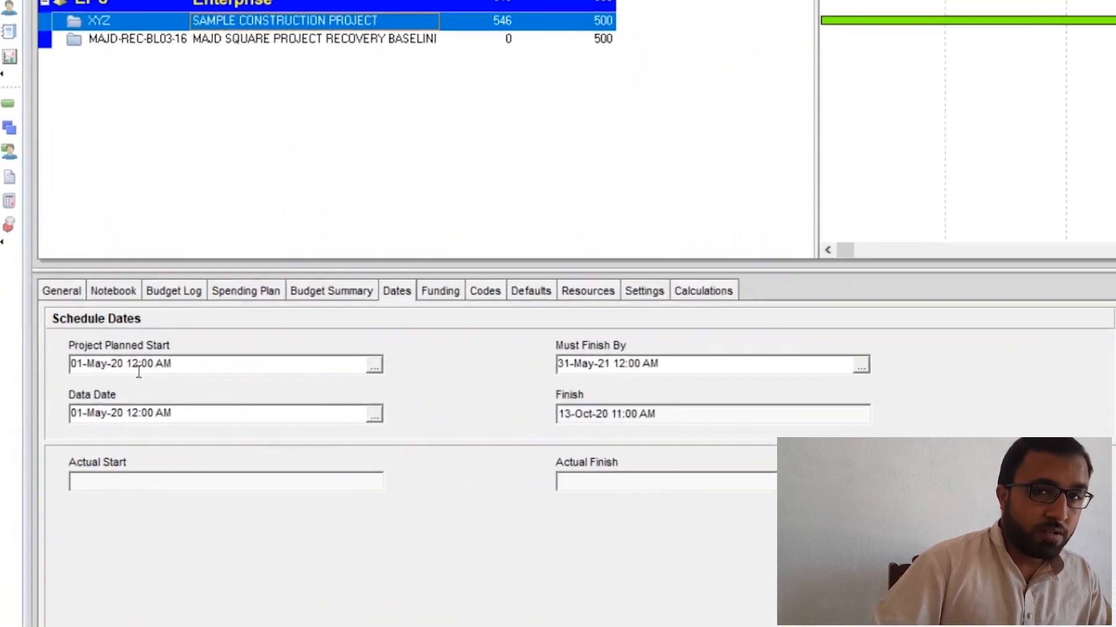
Step: Set the Project Planned Start of SAMPLE CONSTRUCTION PROJECT to 01-May-20 07:00 AM
left_click(97, 392)
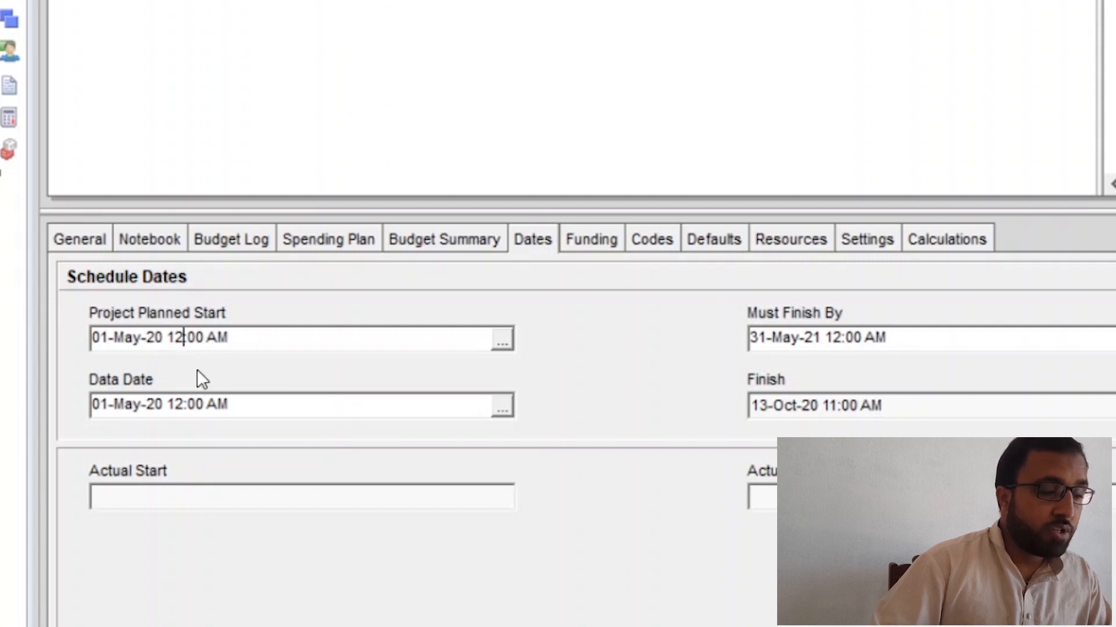
key("BackSpace")
key("BackSpace")
type("0")
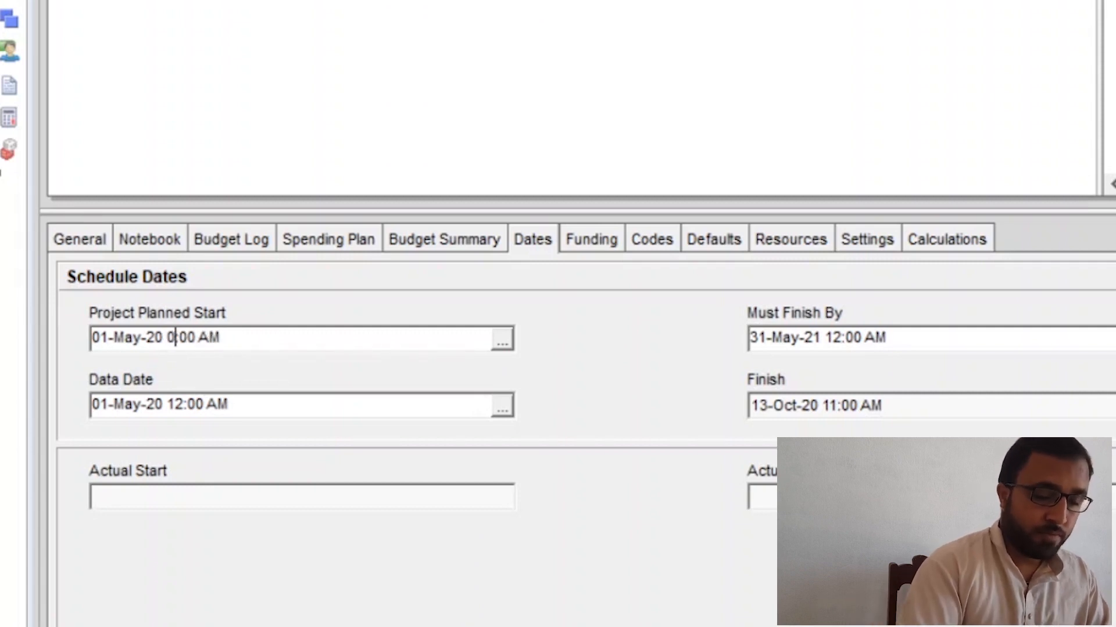
type("7")
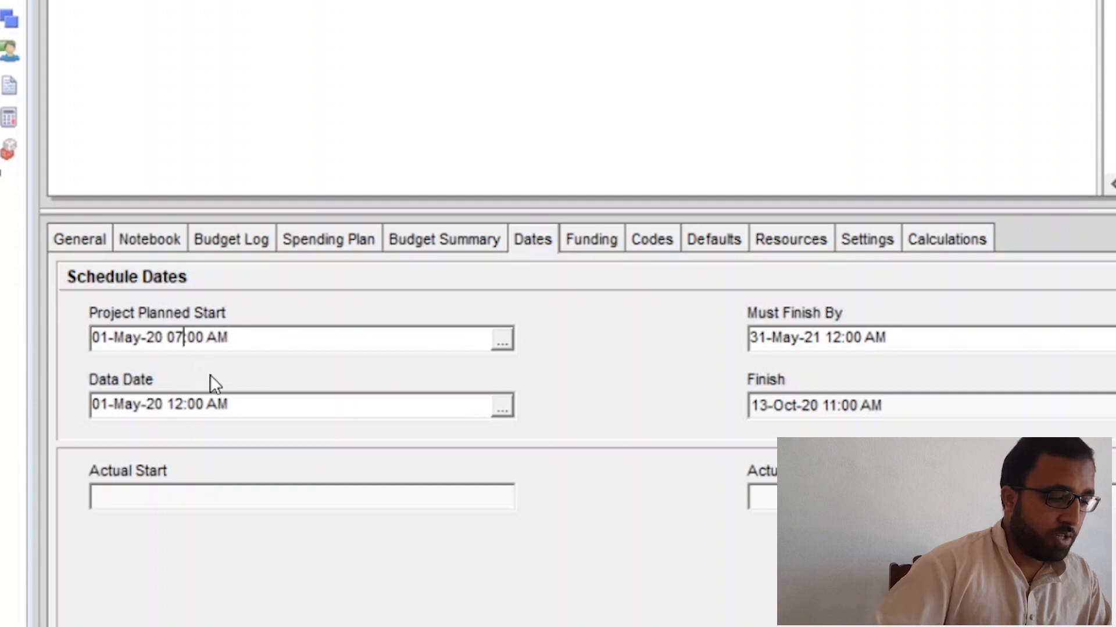
left_click(885, 339)
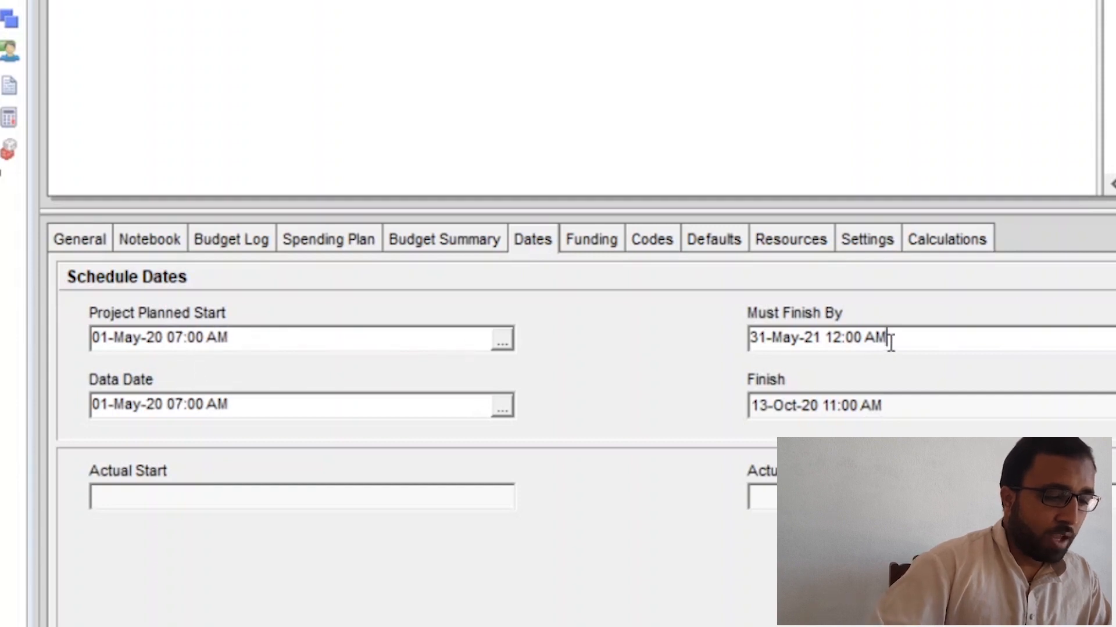
Step: Set the project's Must Finish By date to 31-May-21 06:00 PM
left_click(841, 340)
key("BackSpace")
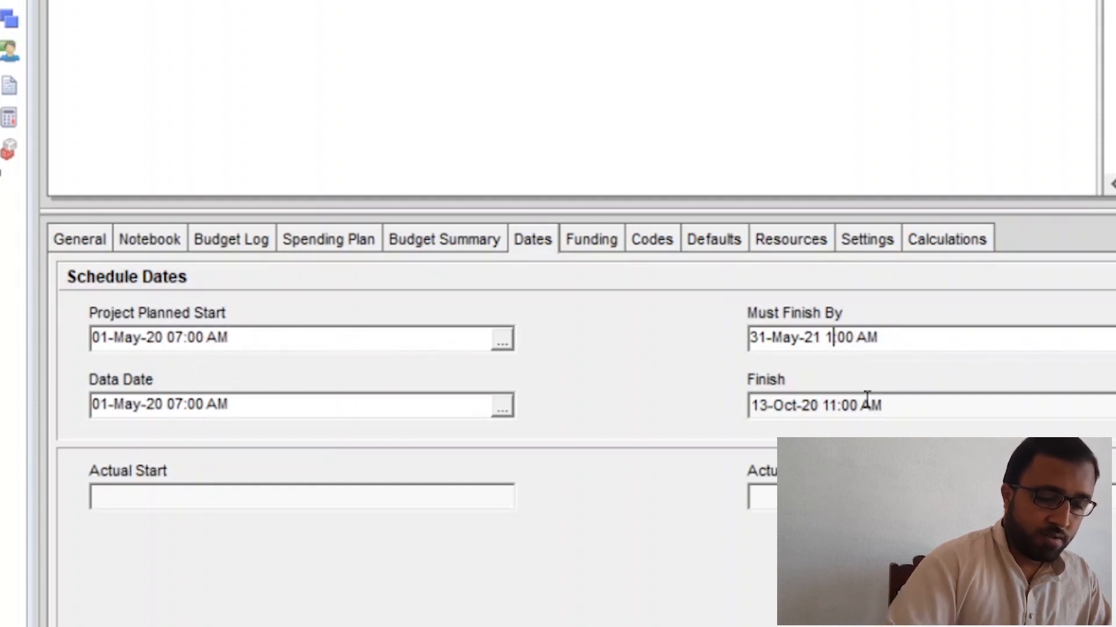
key("BackSpace")
type("0")
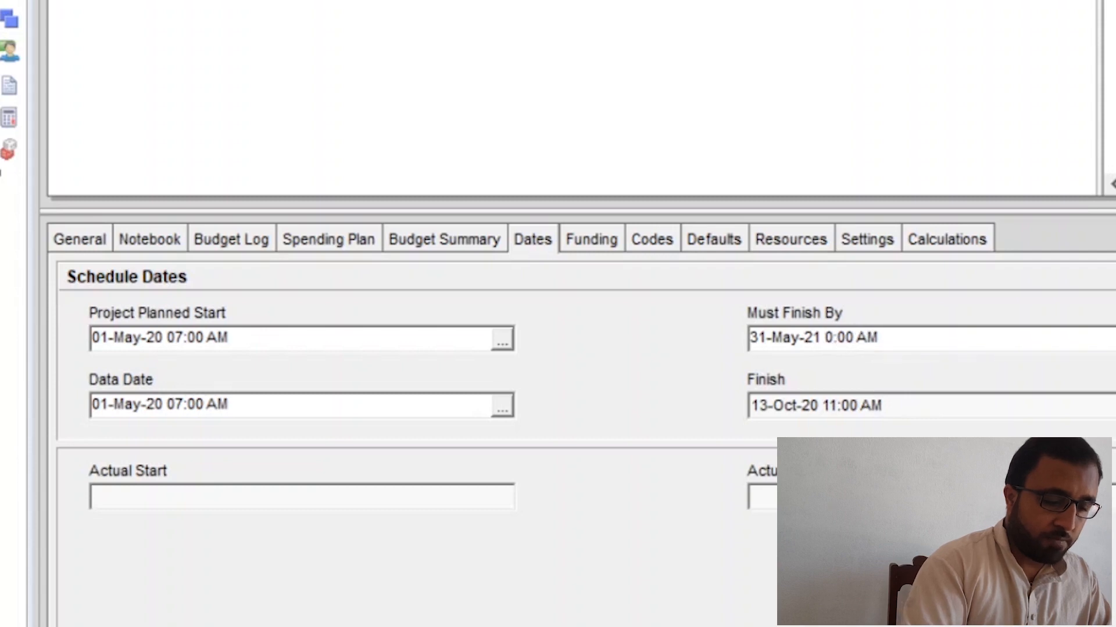
type("5")
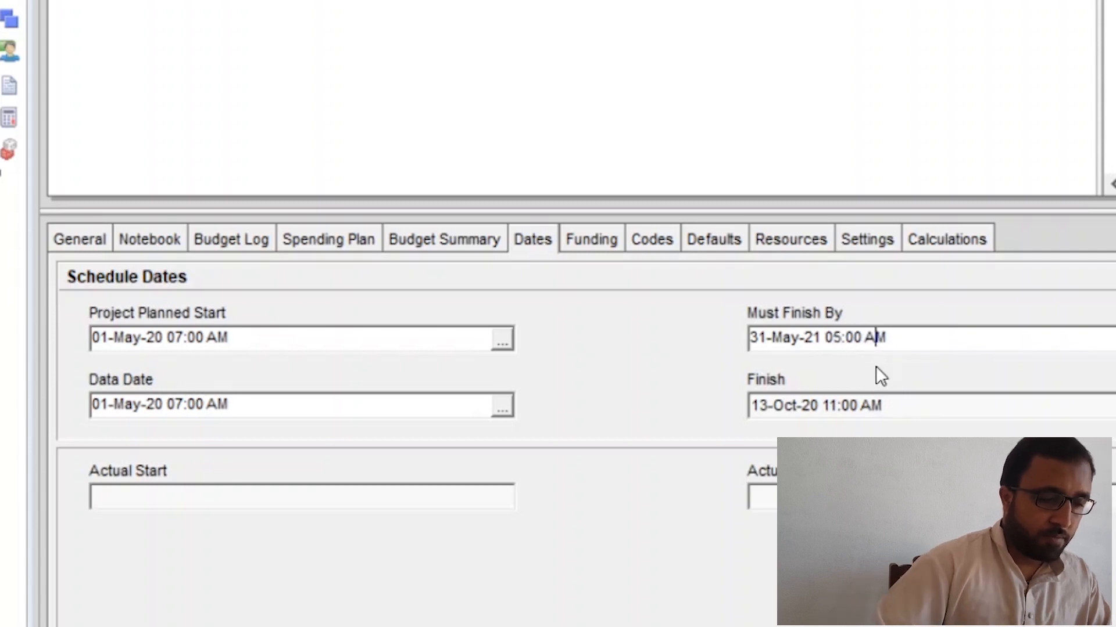
key("BackSpace")
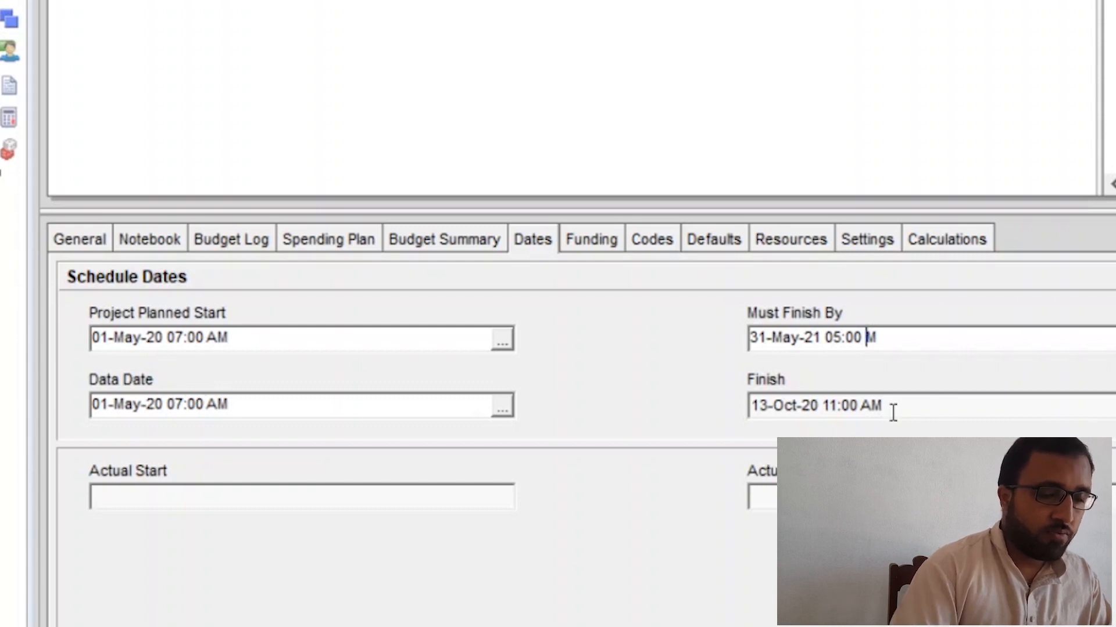
left_click(839, 339)
key("BackSpace")
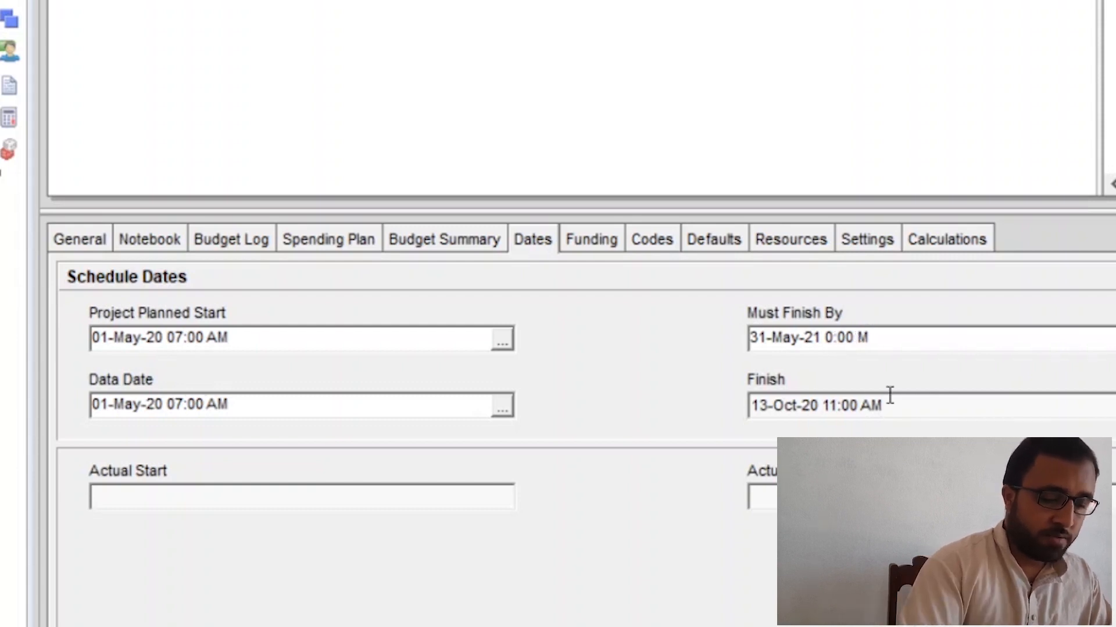
type("6")
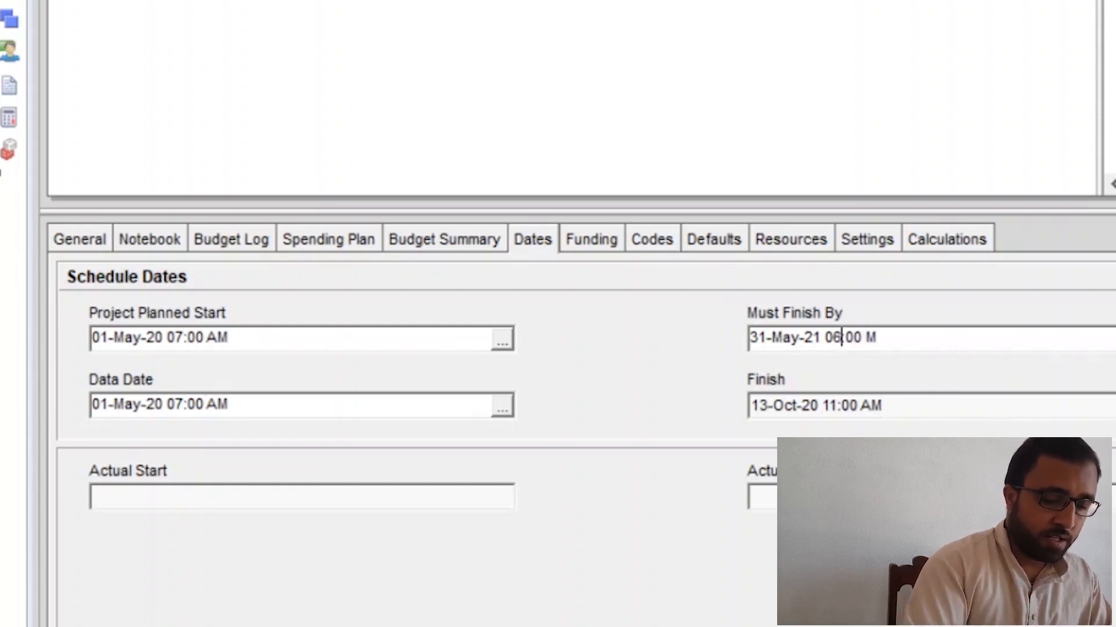
left_click(867, 340)
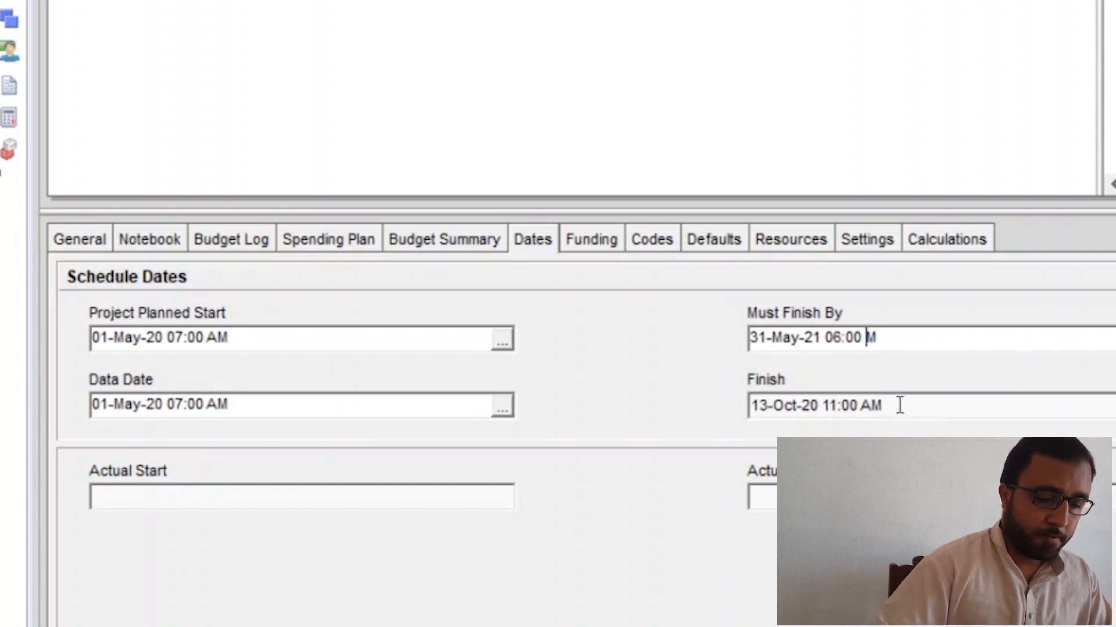
type("P")
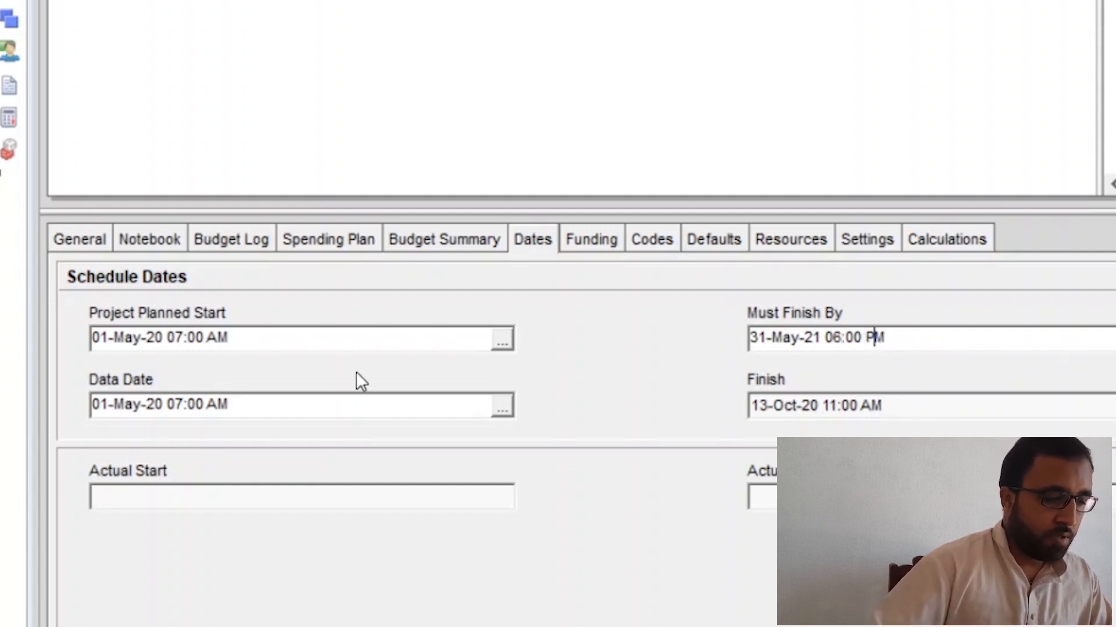
left_click(361, 338)
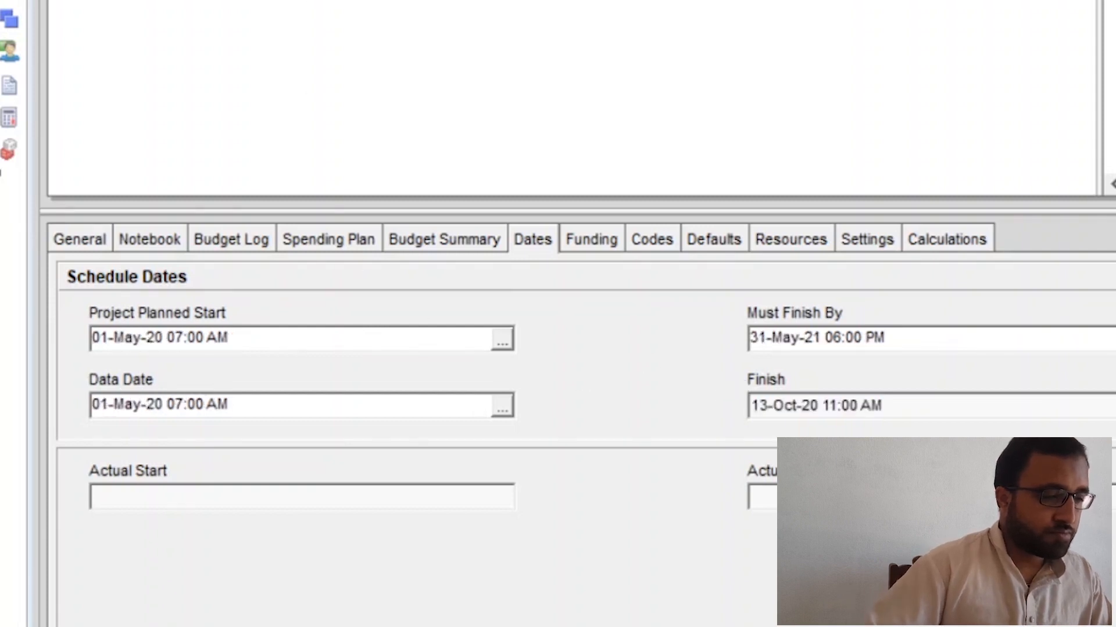
Step: Return to the activities and schedule the project with data date 01-May-20 07:00 AM, accepting the shared-mode overwrite
left_click(21, 22)
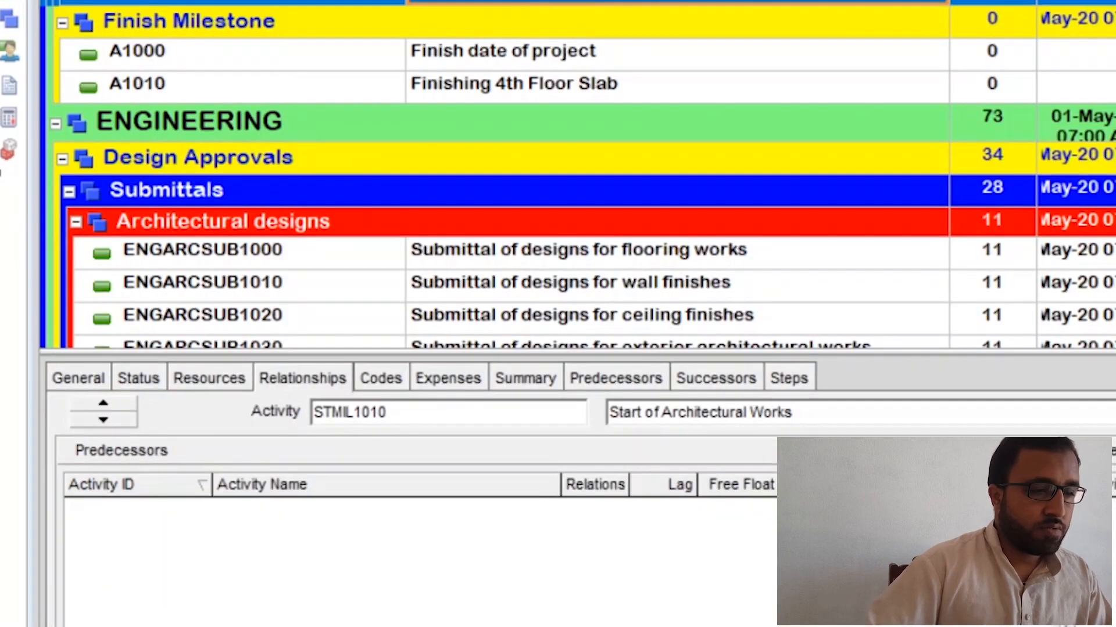
key("F9")
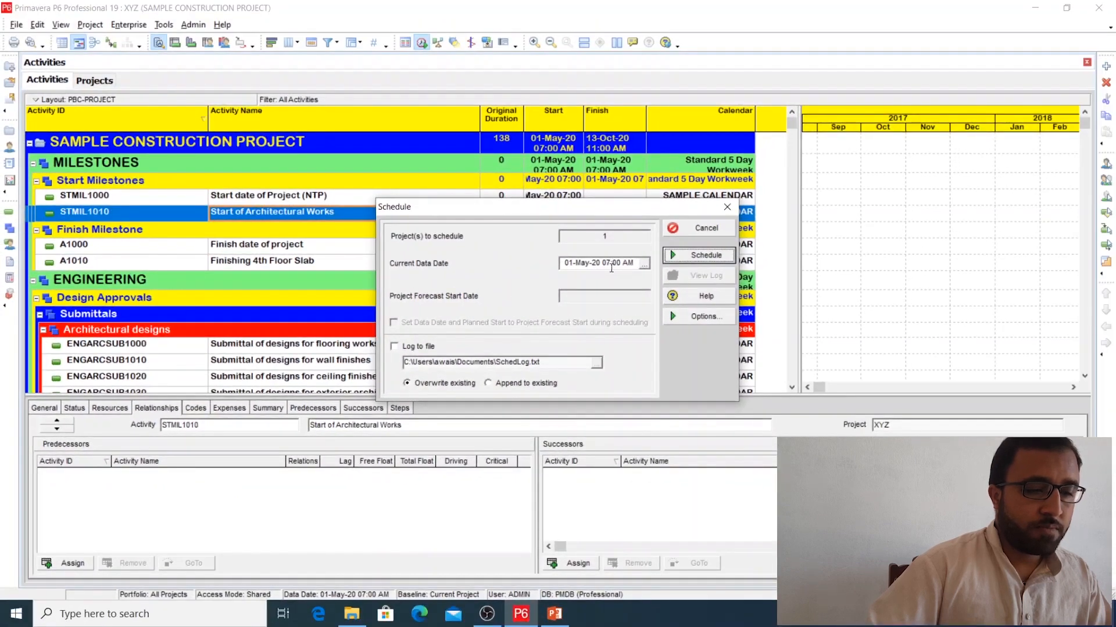
left_click(706, 255)
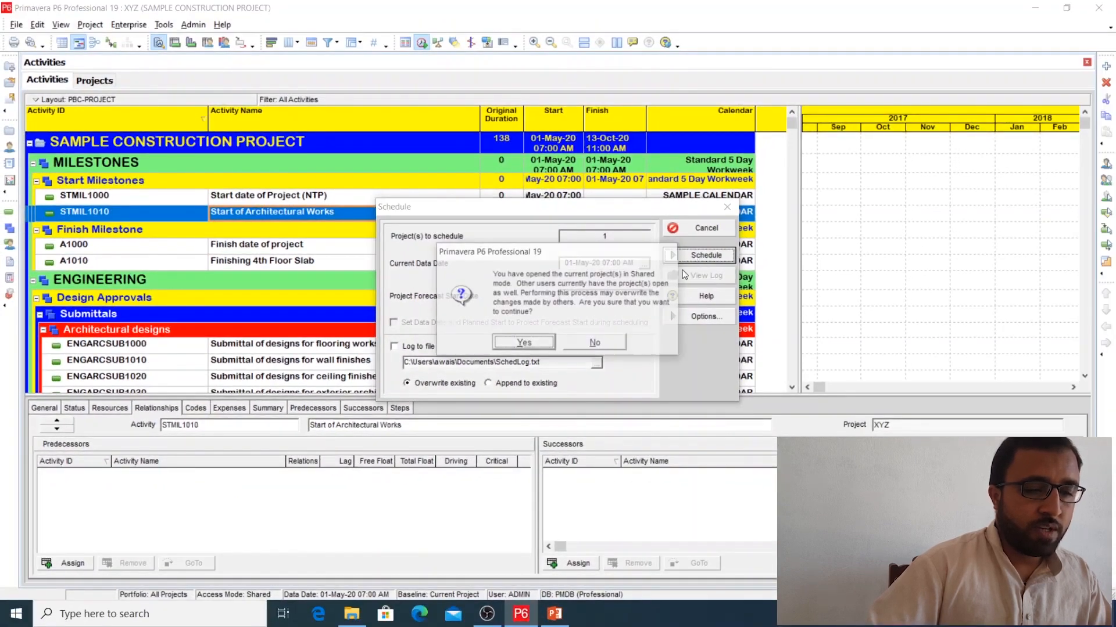
left_click(524, 342)
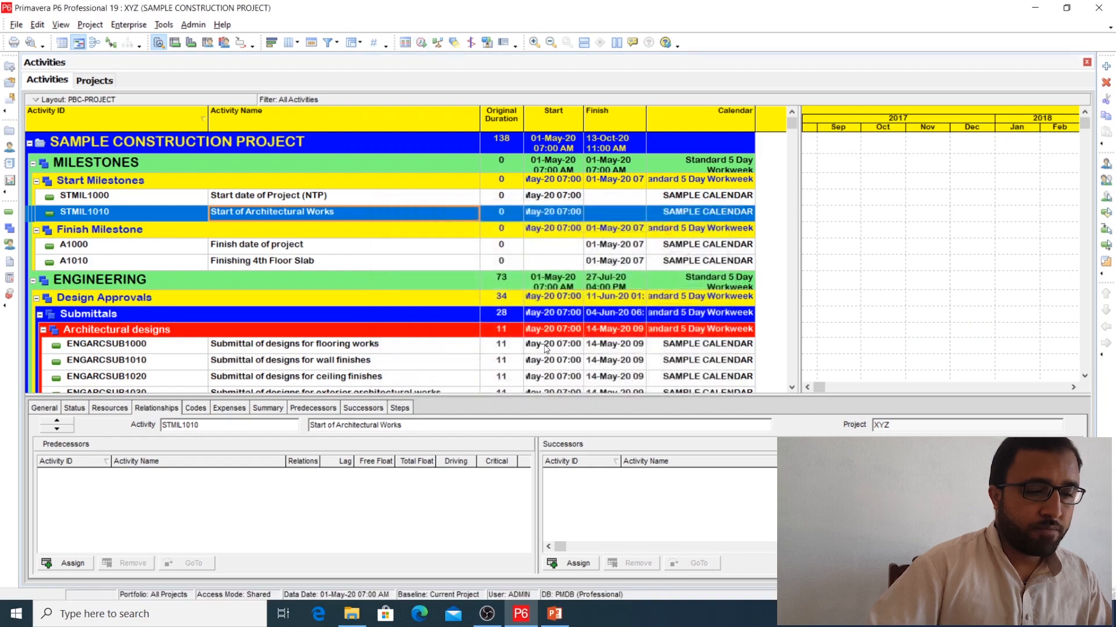
Step: Widen the Start and Finish columns and the activity table to show full dates and times
mouse_move(795, 290)
left_mouse_down()
mouse_move(642, 289)
mouse_move(799, 290)
left_mouse_up()
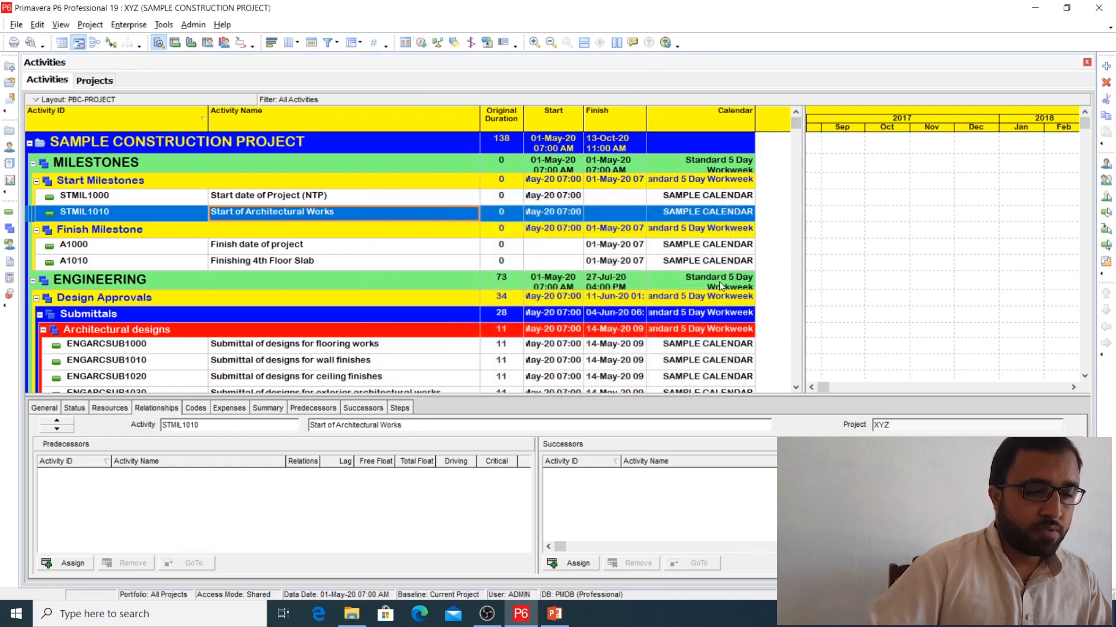
scroll(463, 231, "down", 3)
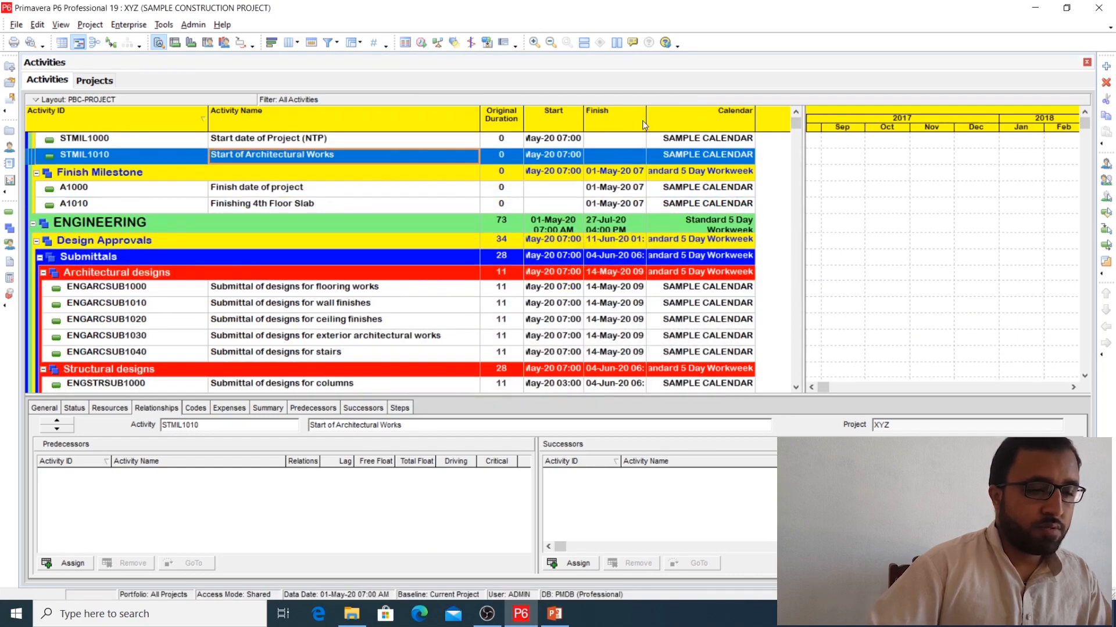
left_click_drag(645, 119, 685, 120)
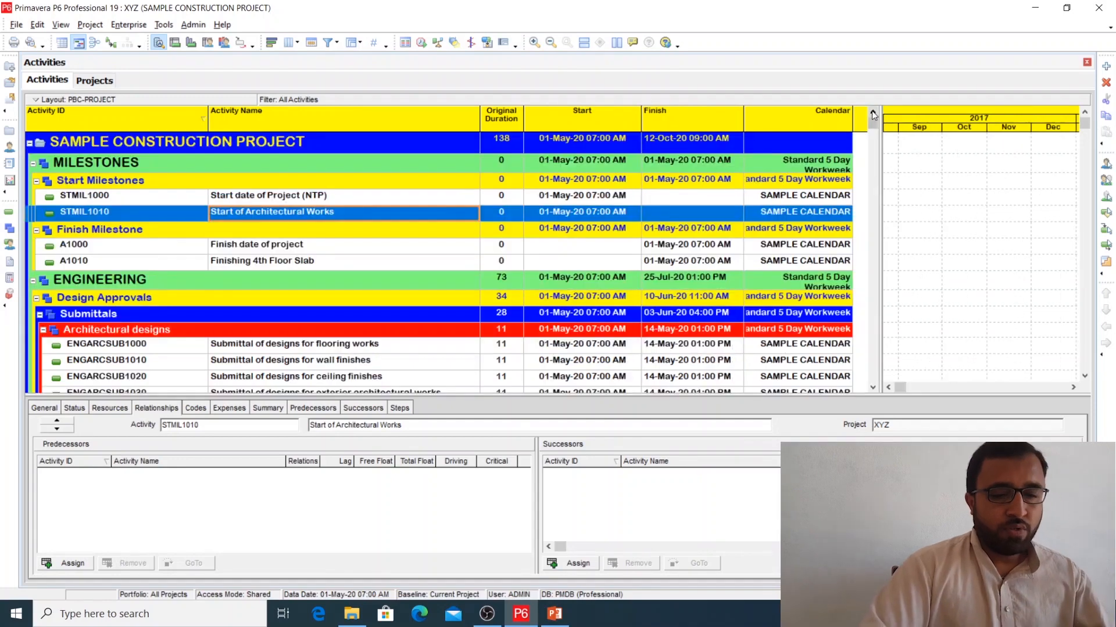
left_click_drag(879, 192, 888, 193)
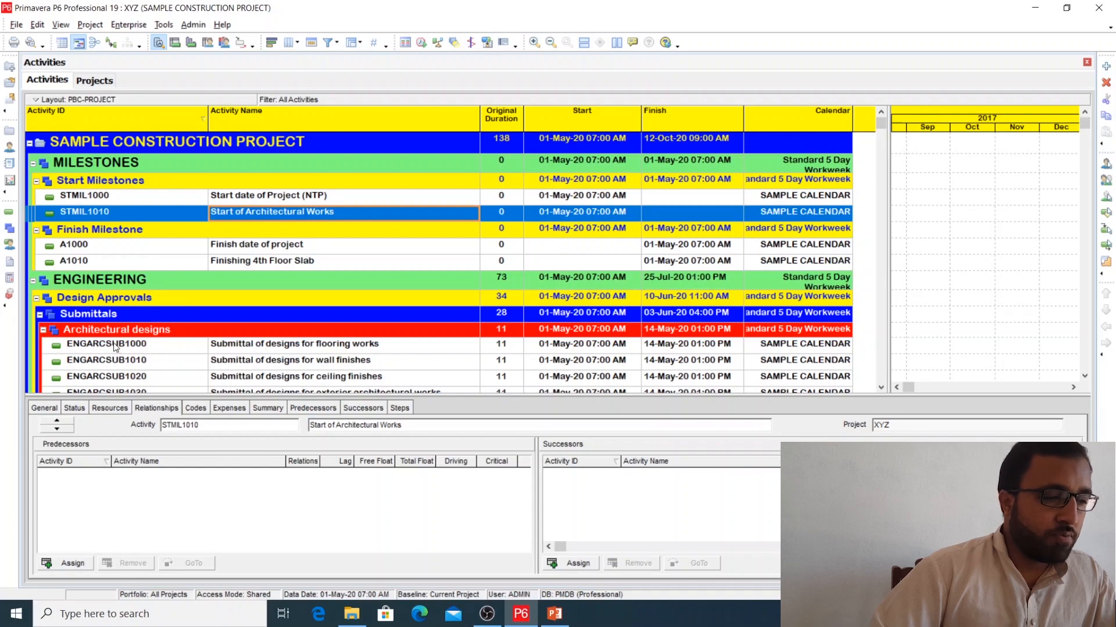
Step: Check the project's schedule dates, return to the activities and adjust the split between activity table and Gantt chart
left_click(9, 130)
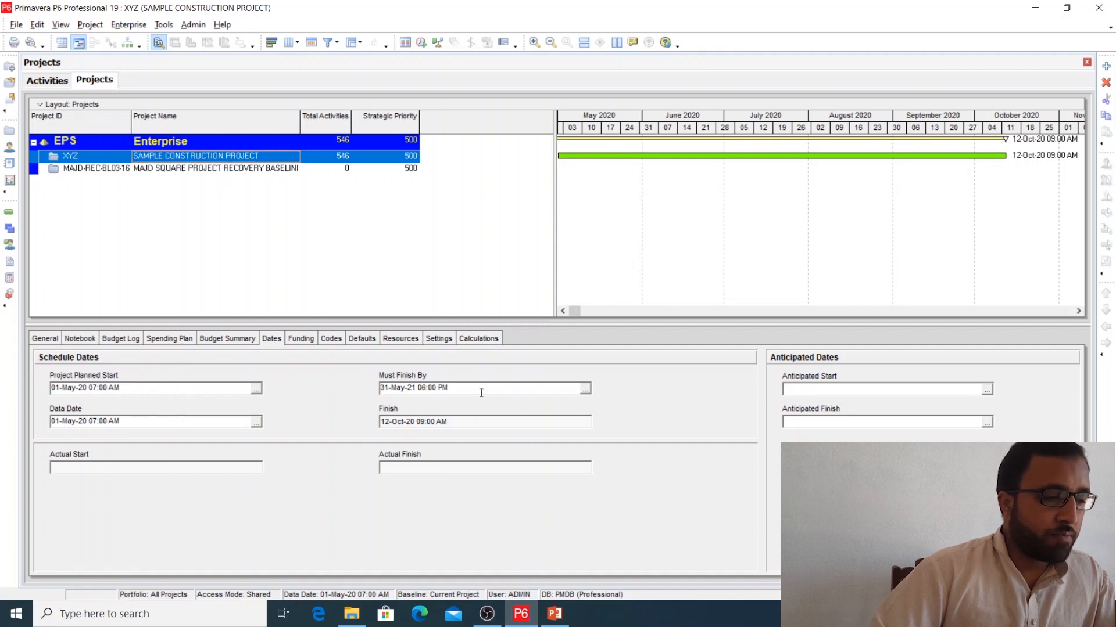
left_click(9, 212)
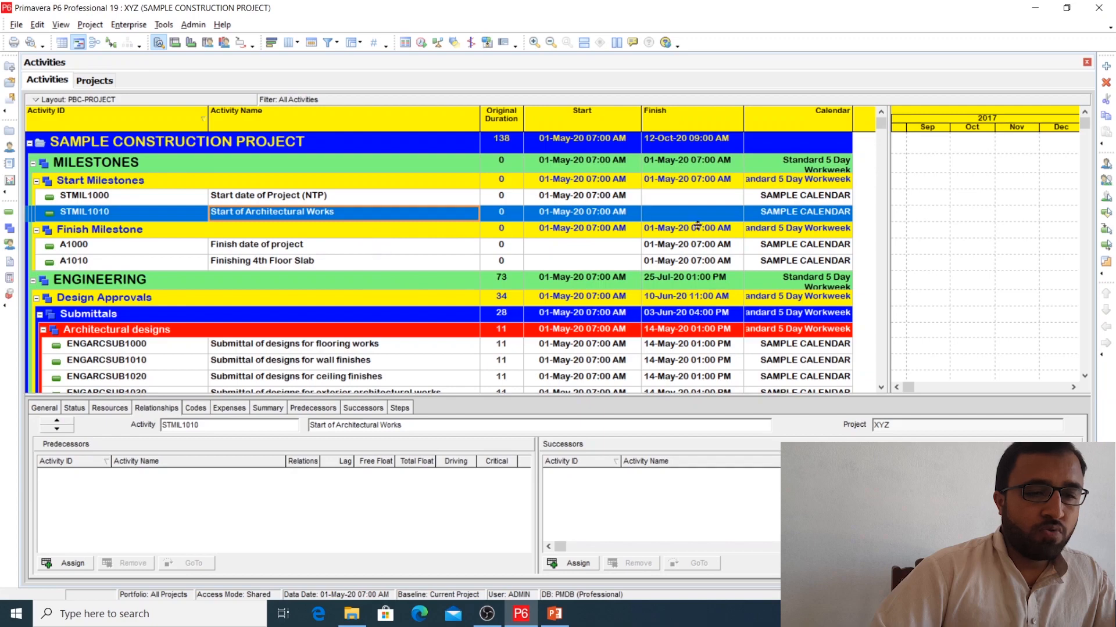
left_click(892, 154)
left_click_drag(889, 155, 894, 155)
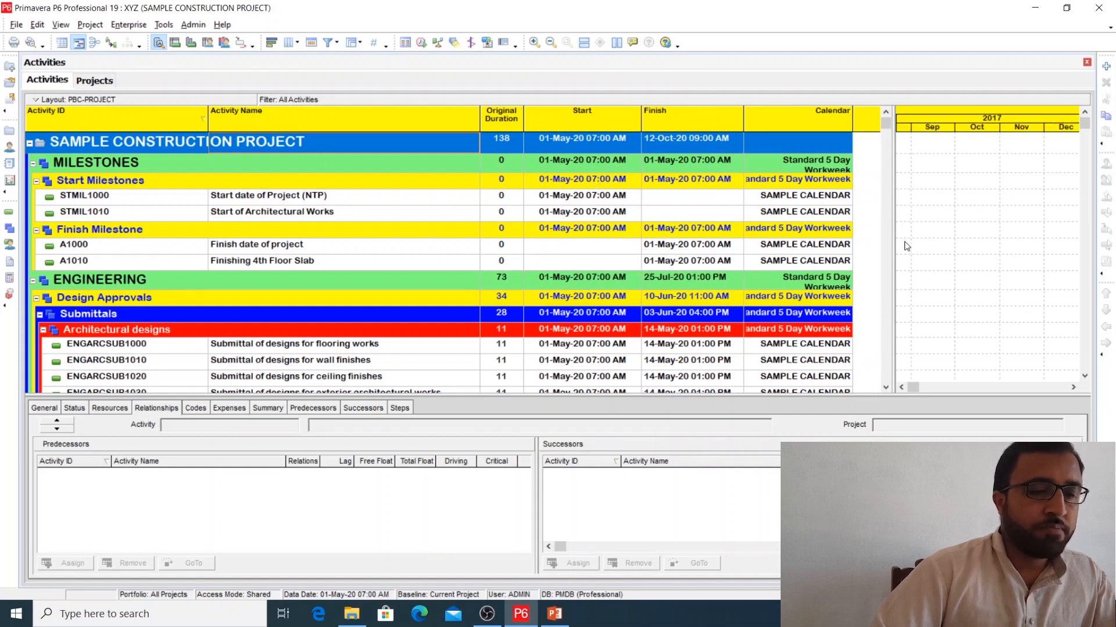
left_click_drag(892, 249, 872, 249)
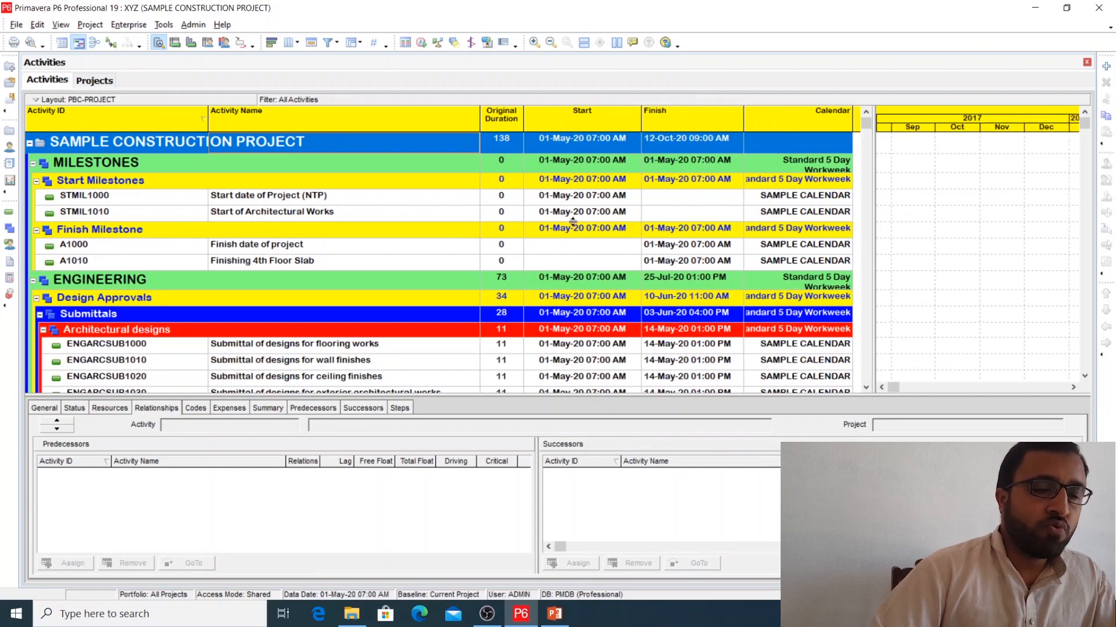